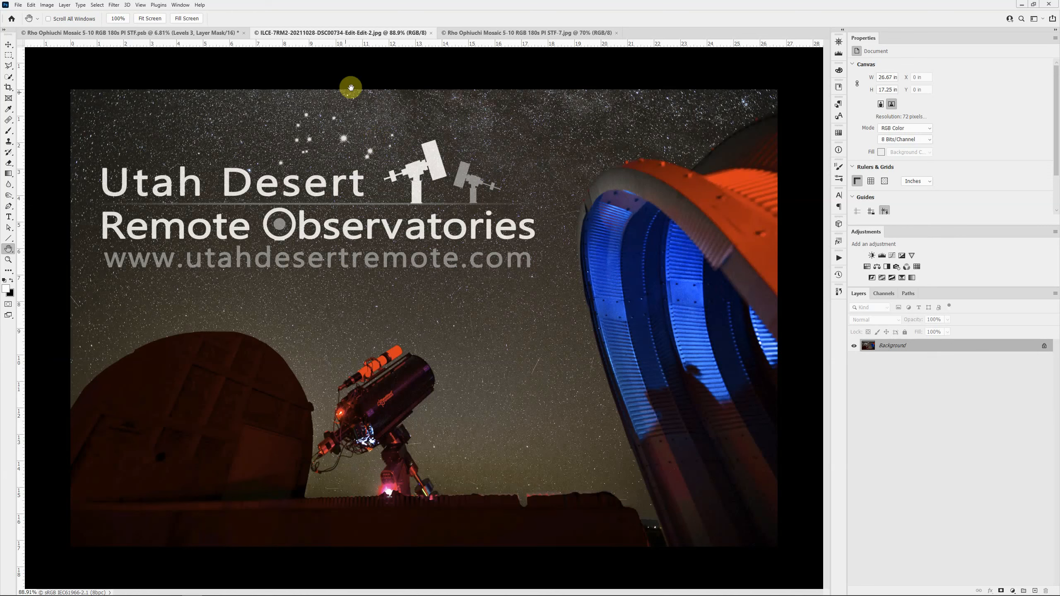
- Show the Rho Ophiuchi Mosaic 5-10 RGB 180s PI STF-7.jpg image
left_click(503, 33)
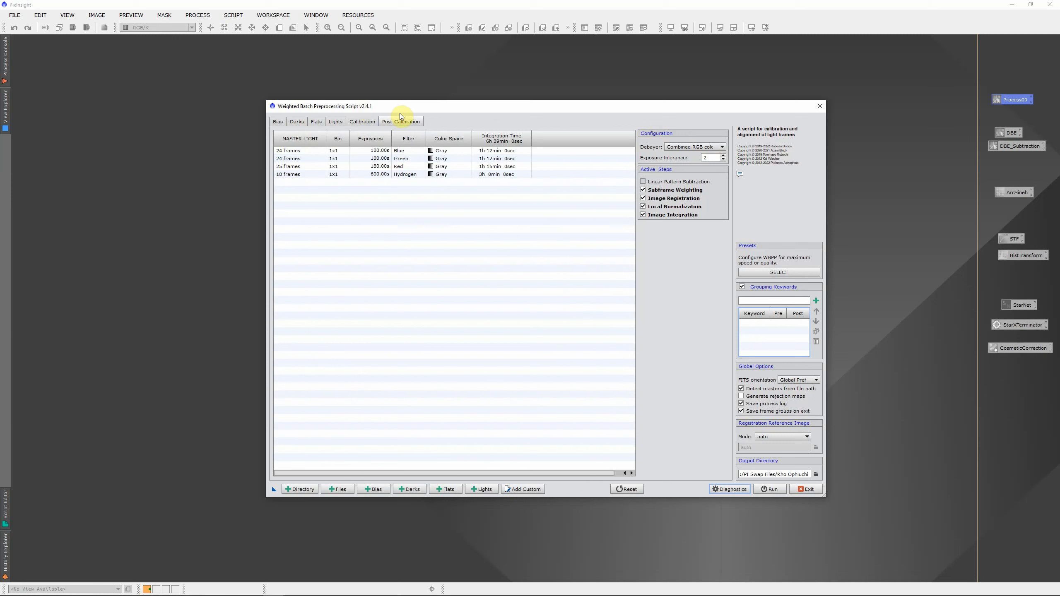
- In PixInsight's Weighted Batch Preprocessing script, review the loaded bias, dark, flat and light frames, including the pane numbers in the light file names
left_click(384, 161)
left_click(277, 124)
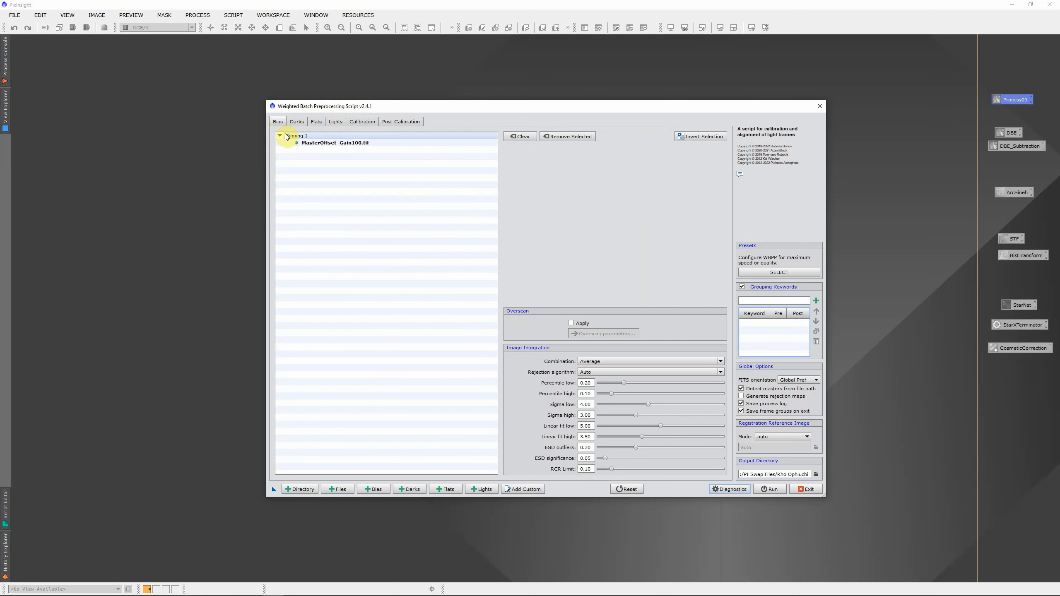
left_click(296, 122)
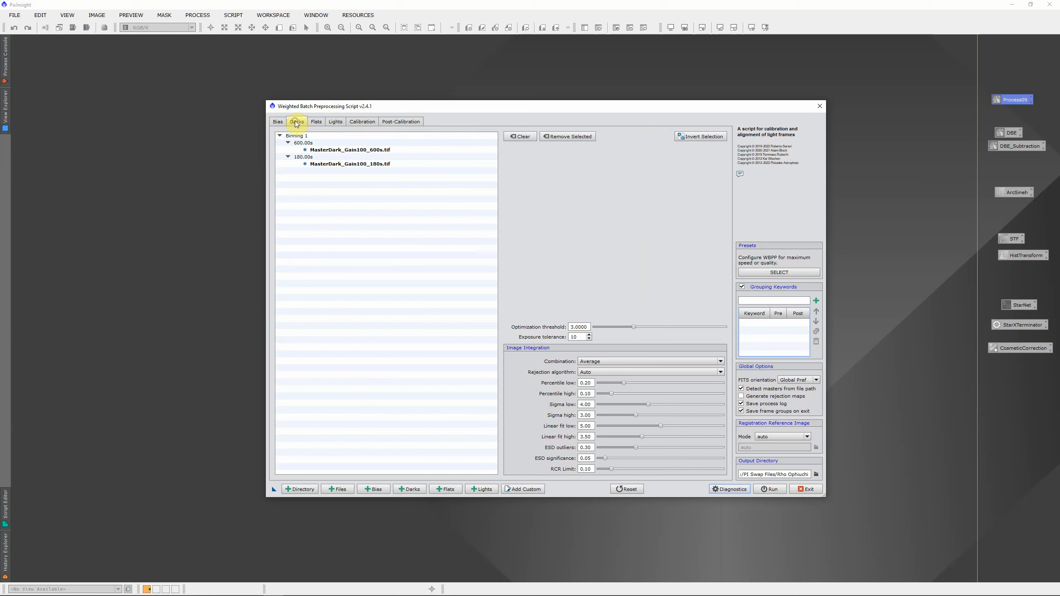
left_click(321, 157)
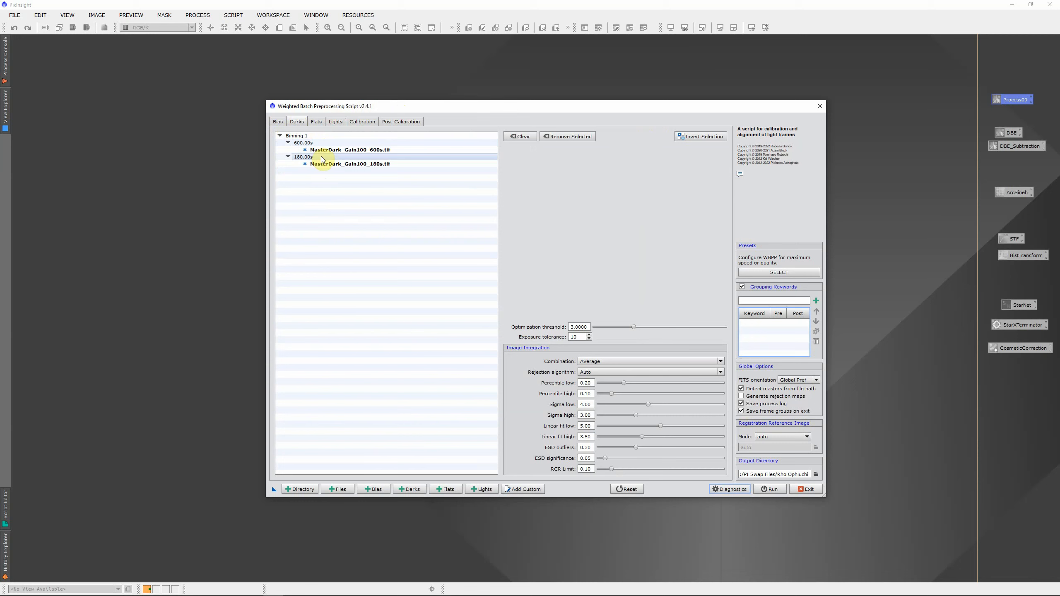
left_click(316, 122)
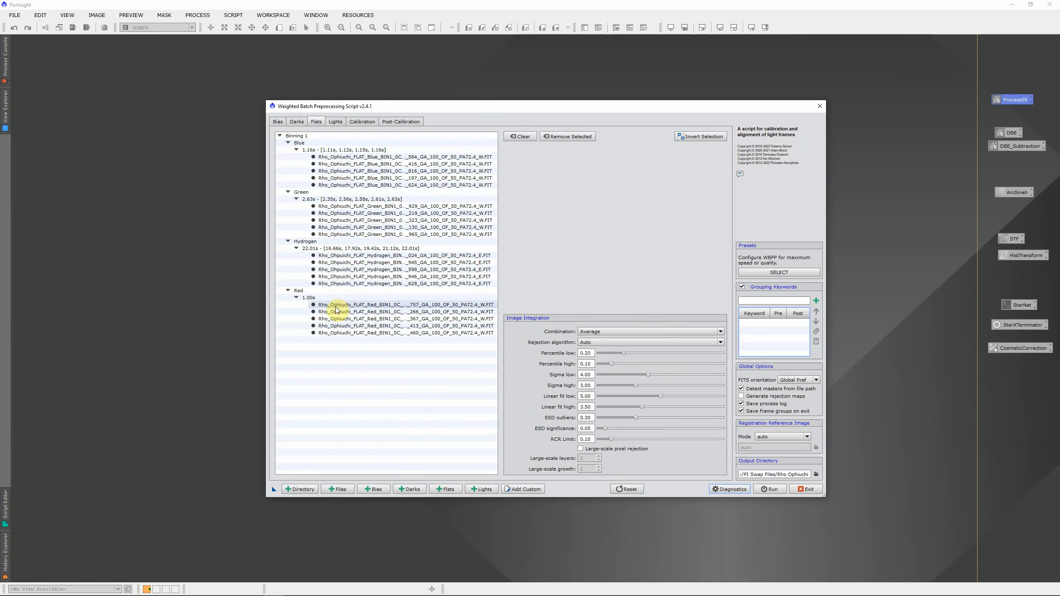
left_click(335, 122)
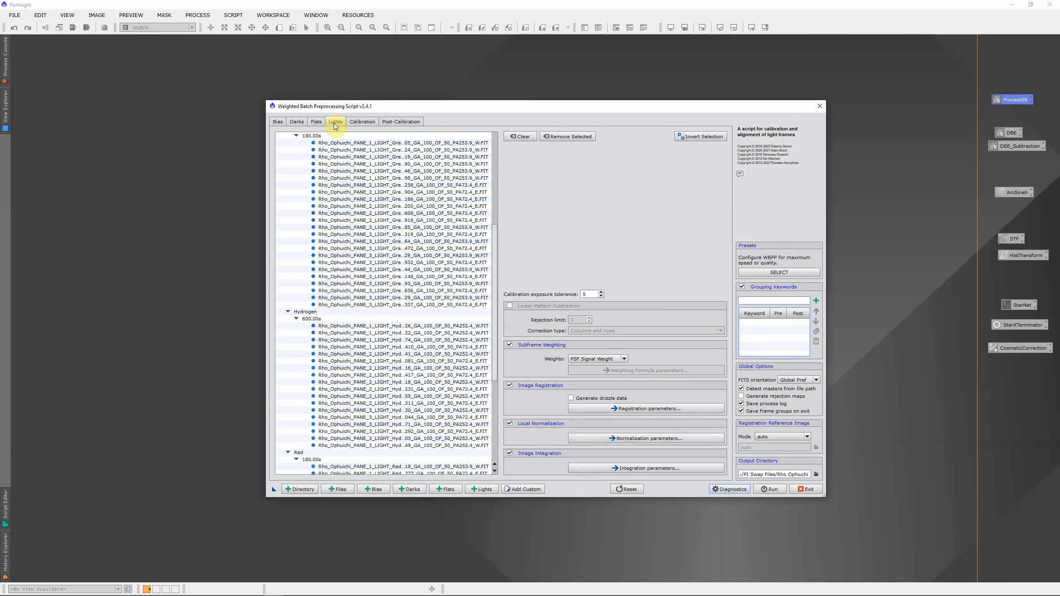
scroll(381, 192, "up", 9)
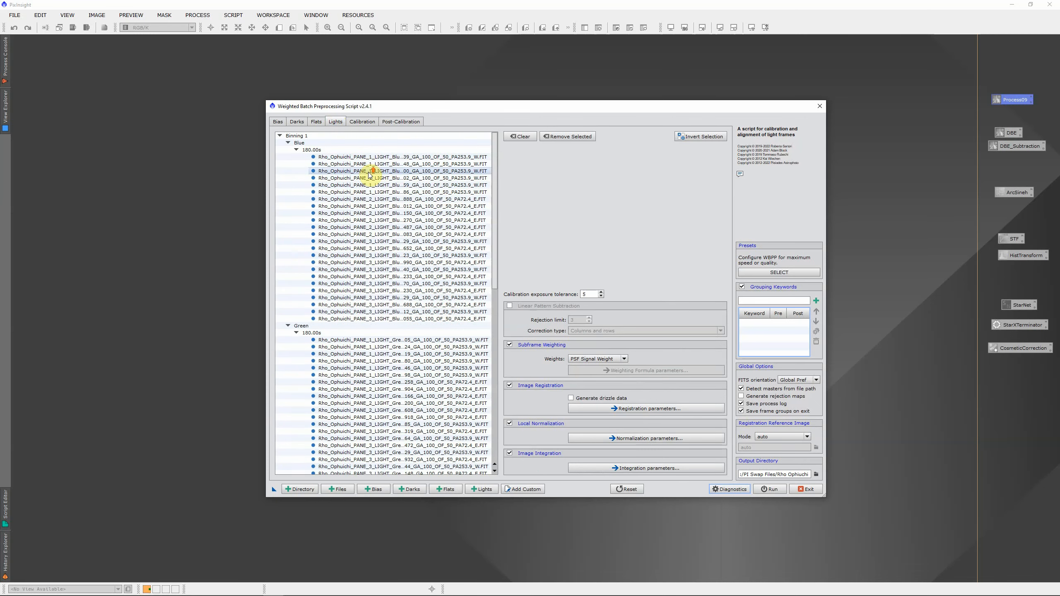
scroll(379, 307, "down", 8)
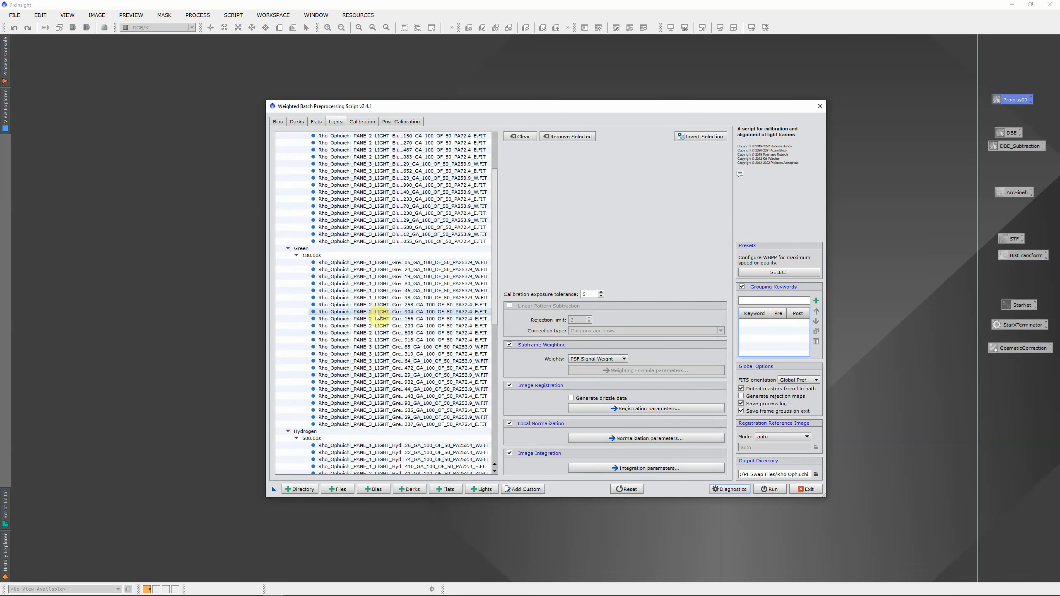
scroll(379, 369, "down", 9)
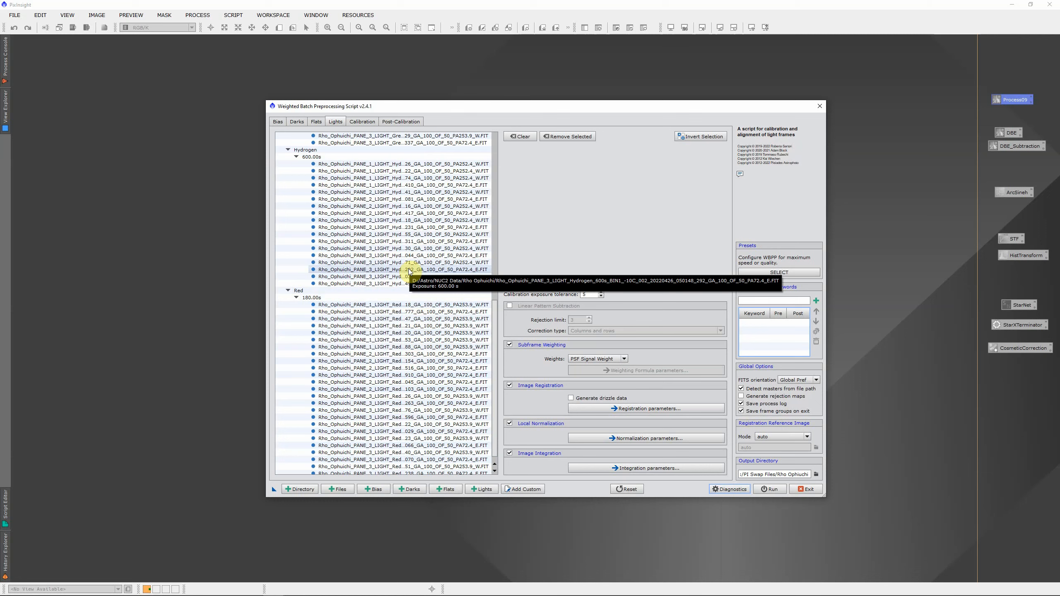
- Add the grouping keyword PANE and make it apply only to post-calibration grouping
left_click(789, 299)
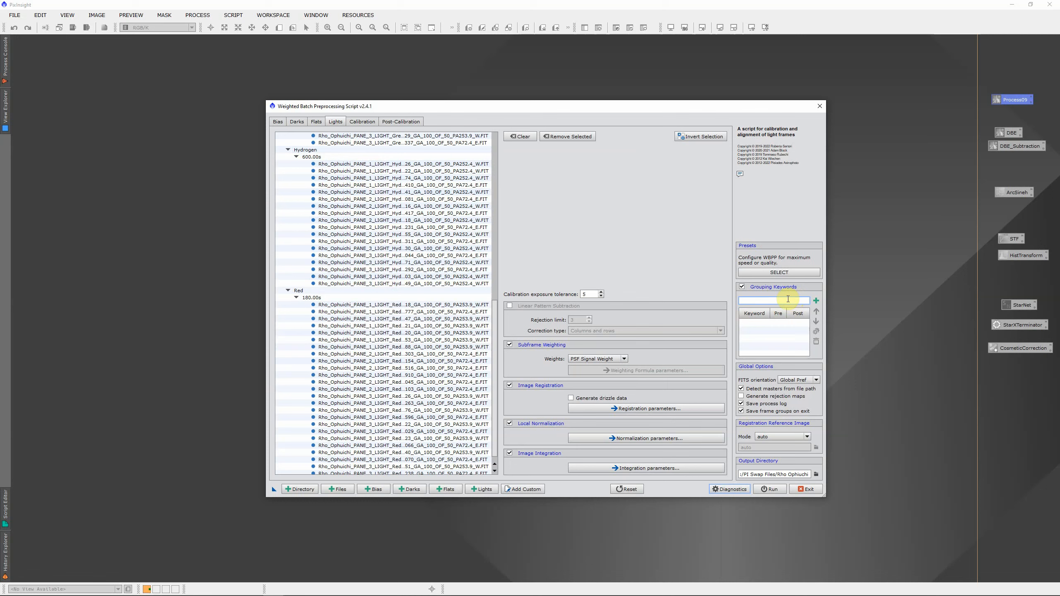
type("PANE")
left_click(816, 301)
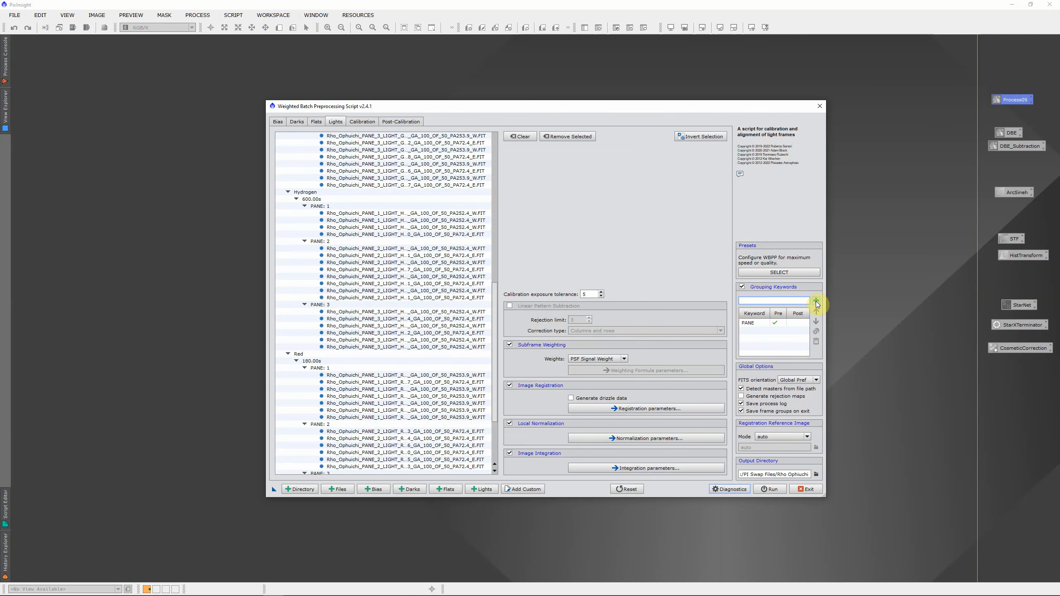
left_click(751, 328)
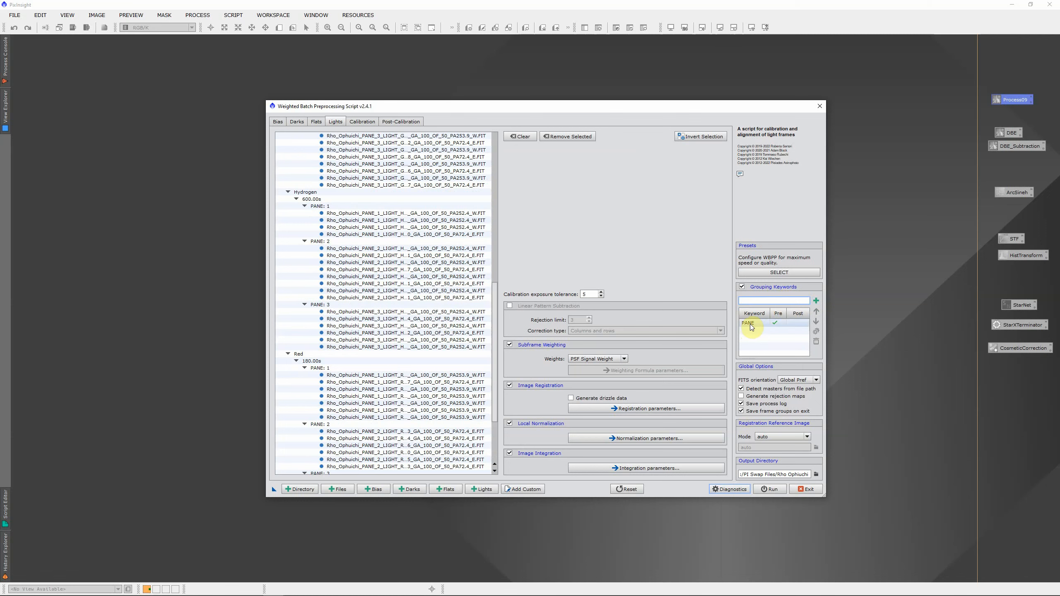
left_click(781, 325)
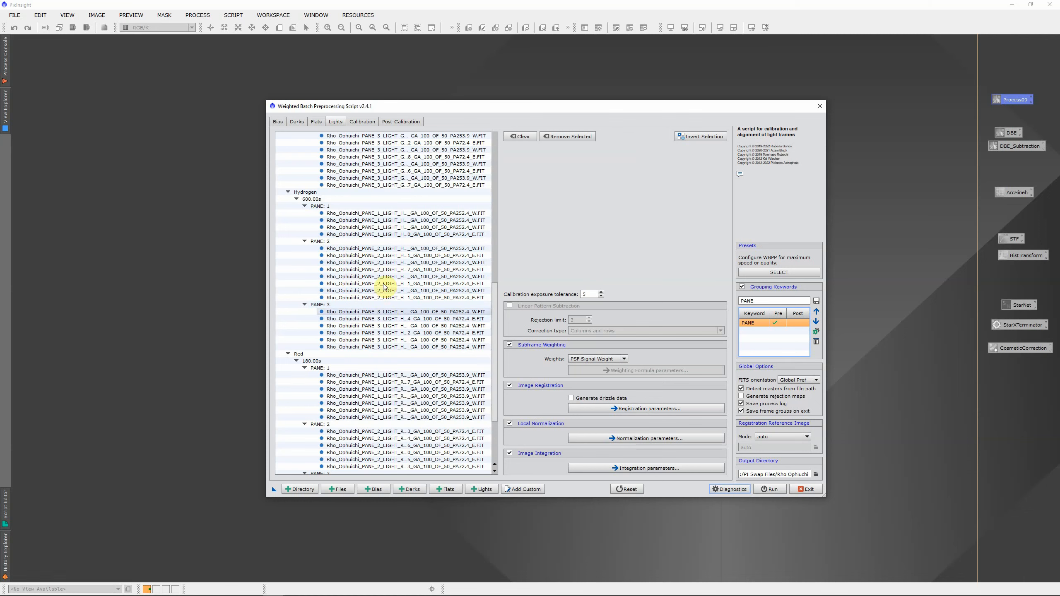
left_click(816, 331)
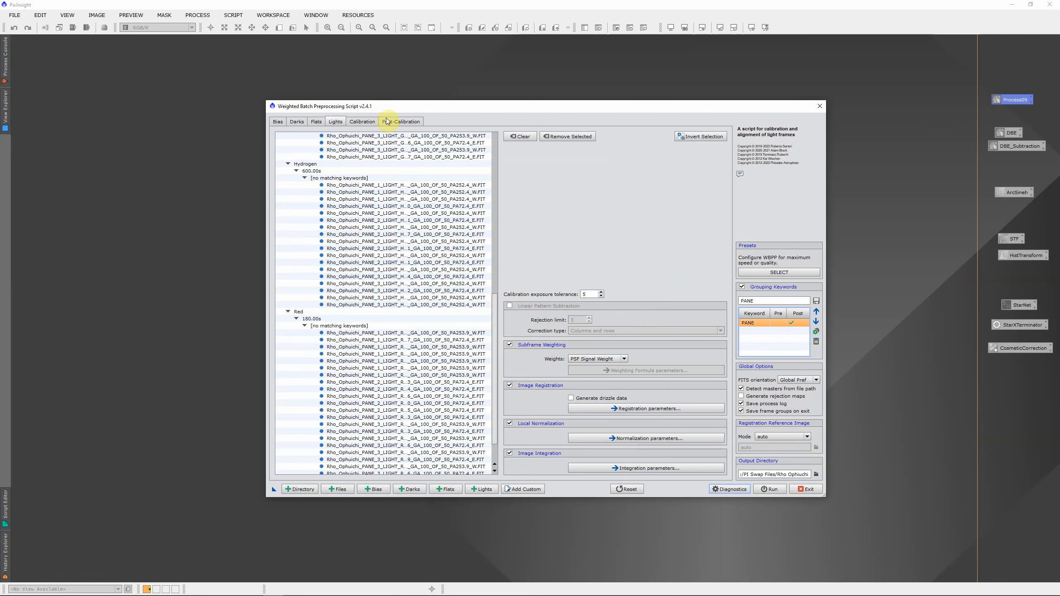
- Review the post-calibration groups and set the registration reference image mode to auto by PANE
left_click(398, 122)
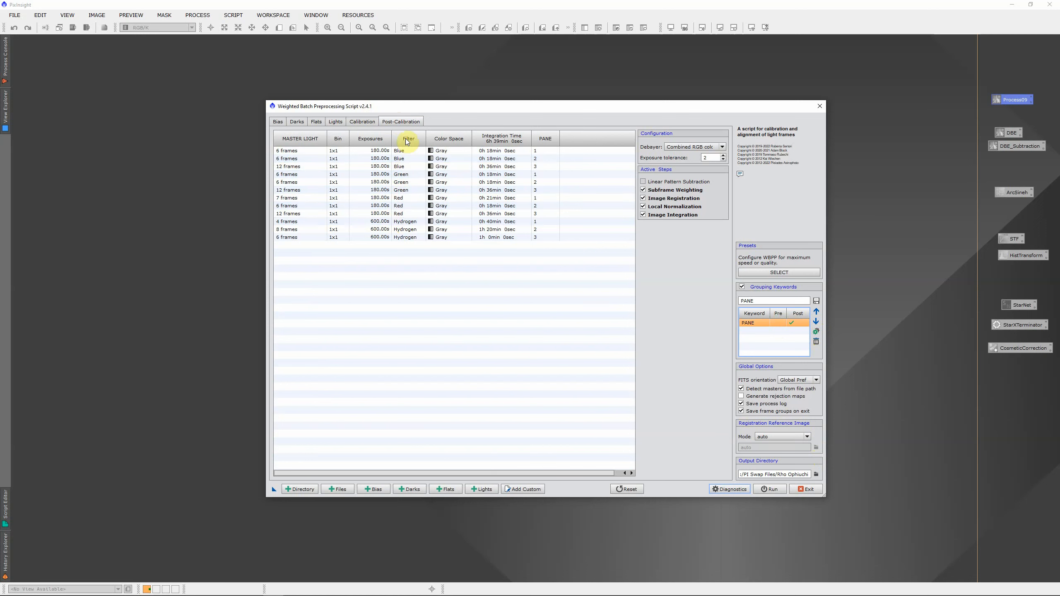
left_click(805, 437)
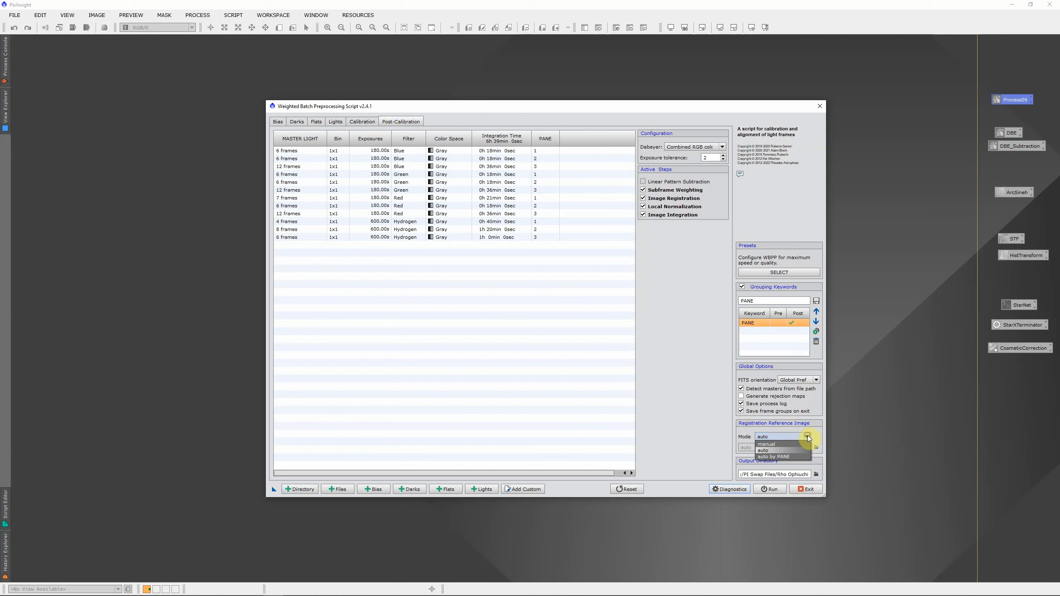
left_click(782, 457)
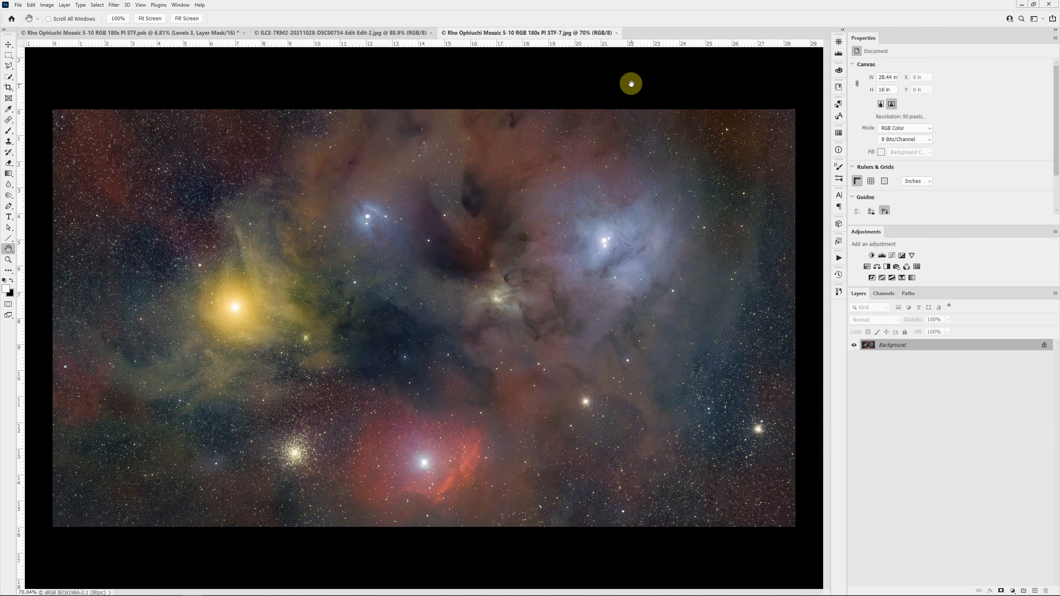
- In Photoshop, start Load Files into Stack and browse to the master folder under PI Swap Files > Rho Ophiuchi on the D: drive
left_click(18, 5)
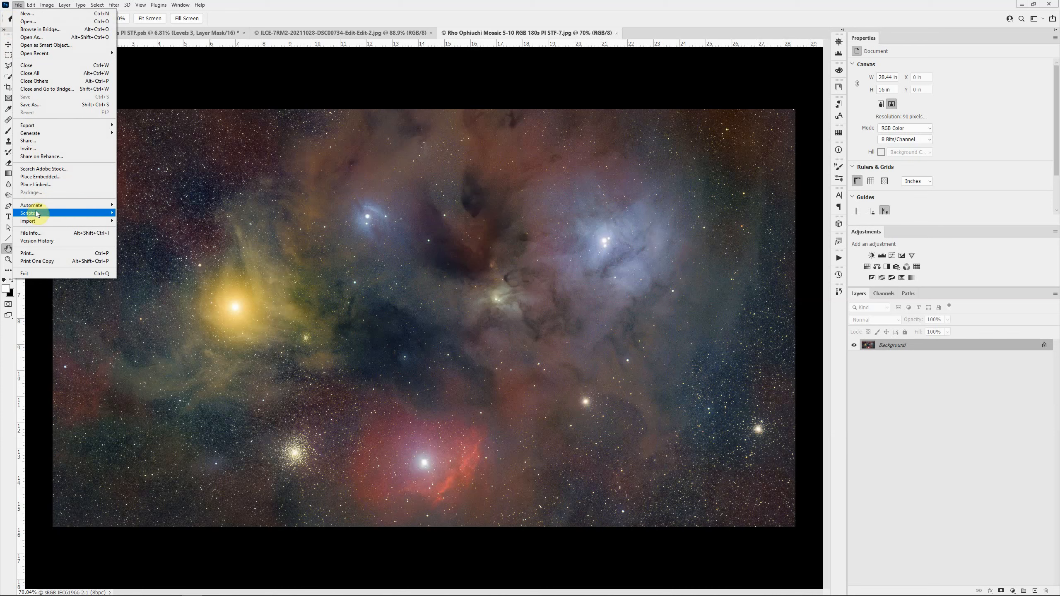
mouse_move(37, 214)
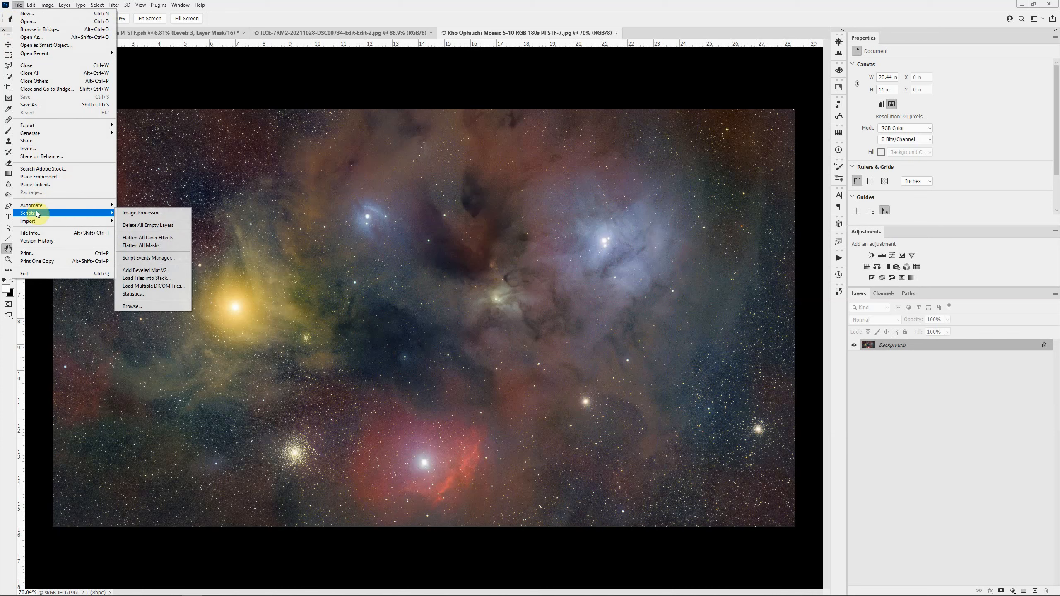
left_click(159, 279)
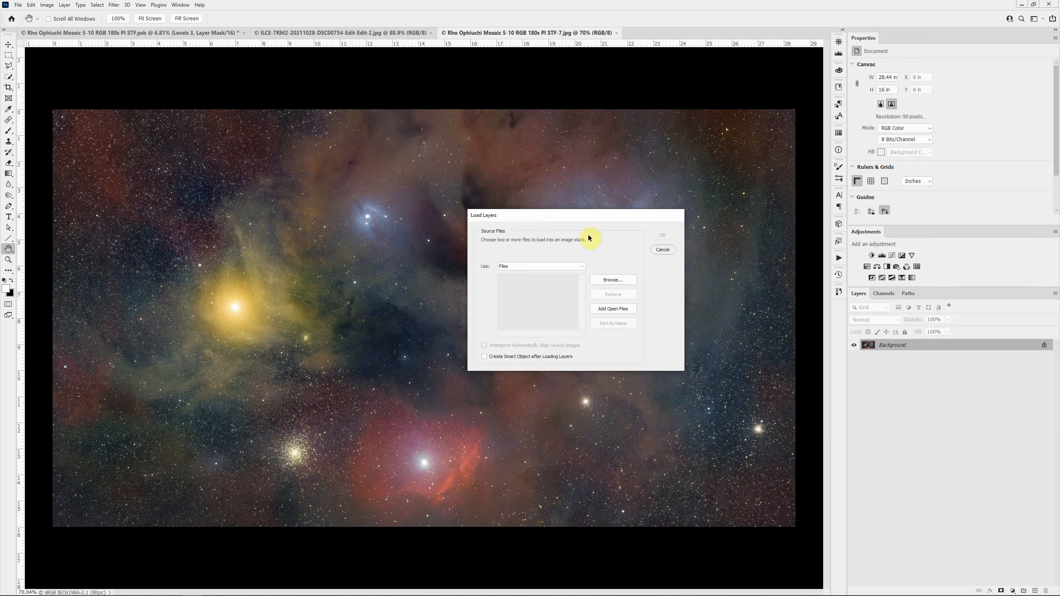
left_click(622, 280)
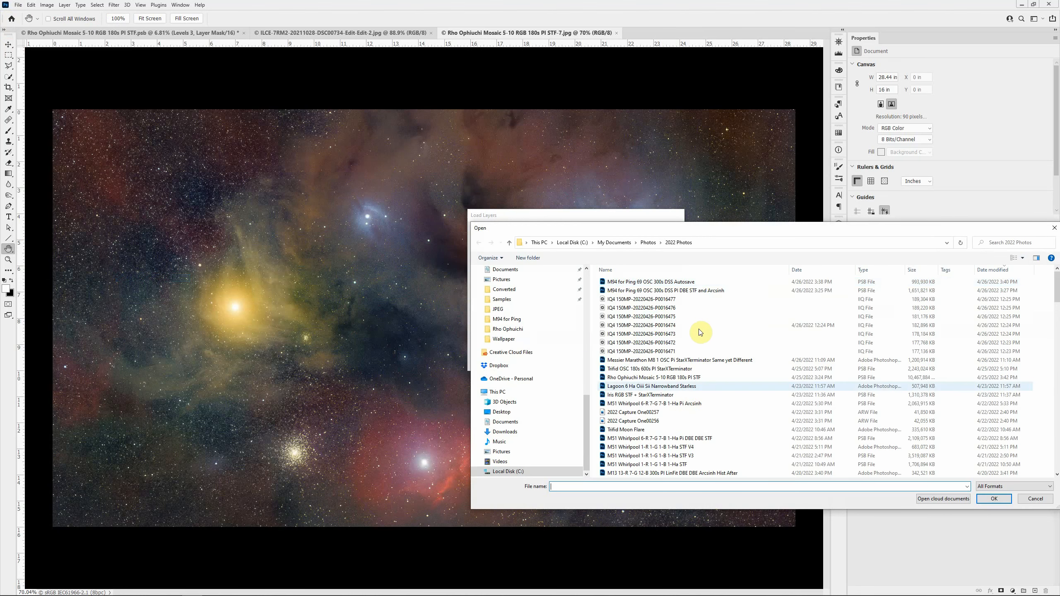
scroll(540, 422, "down", 5)
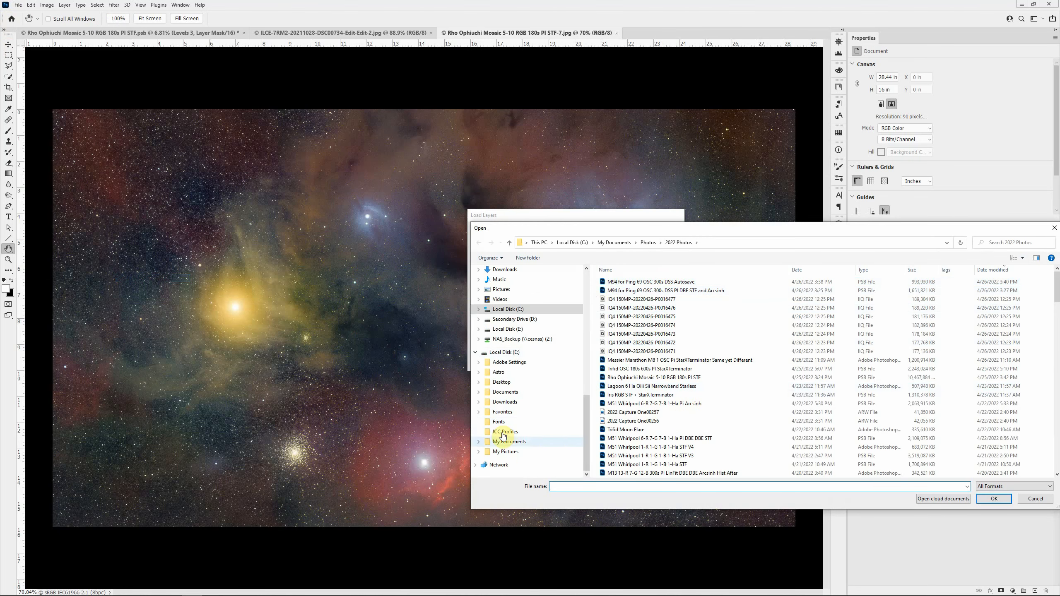
left_click(479, 319)
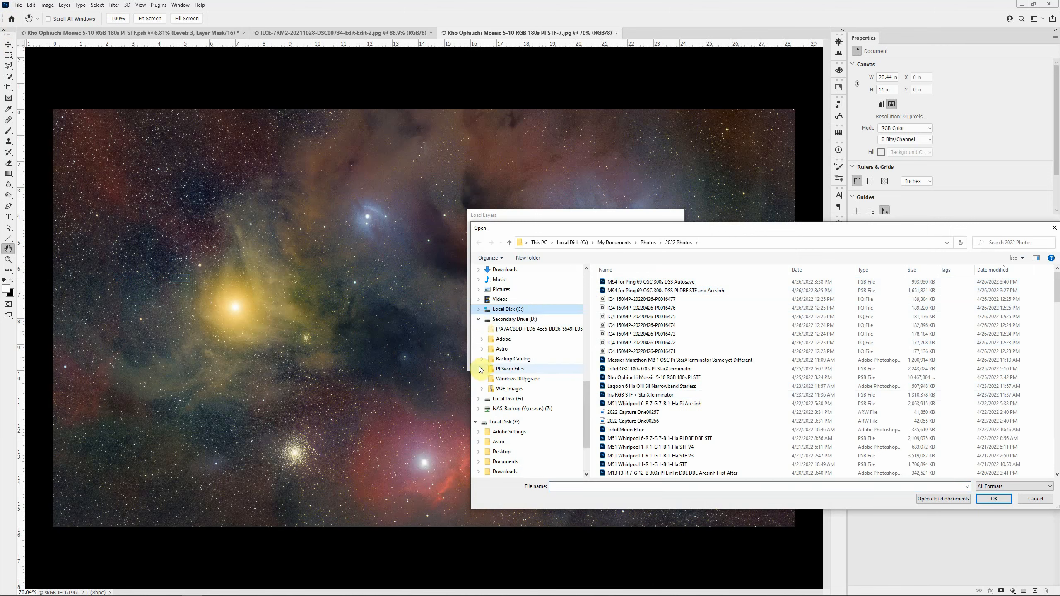
left_click(479, 367)
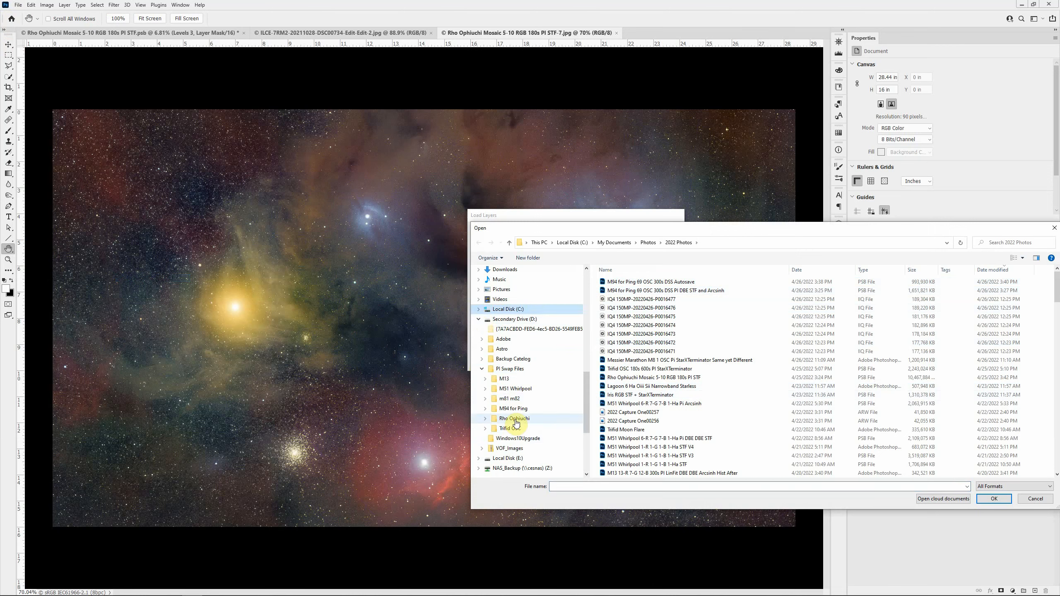
left_click(515, 419)
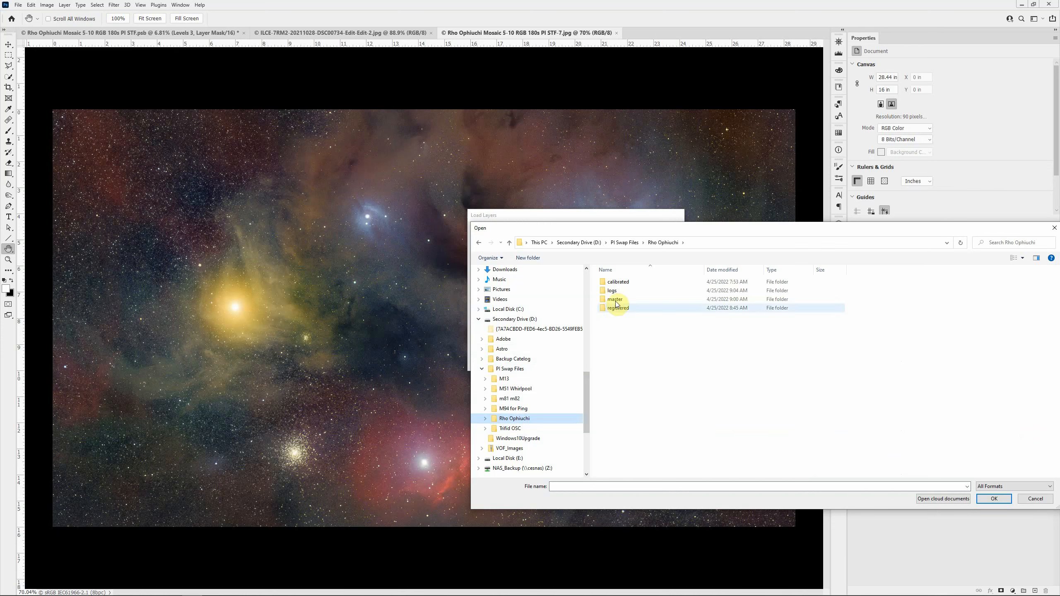
double_click(615, 299)
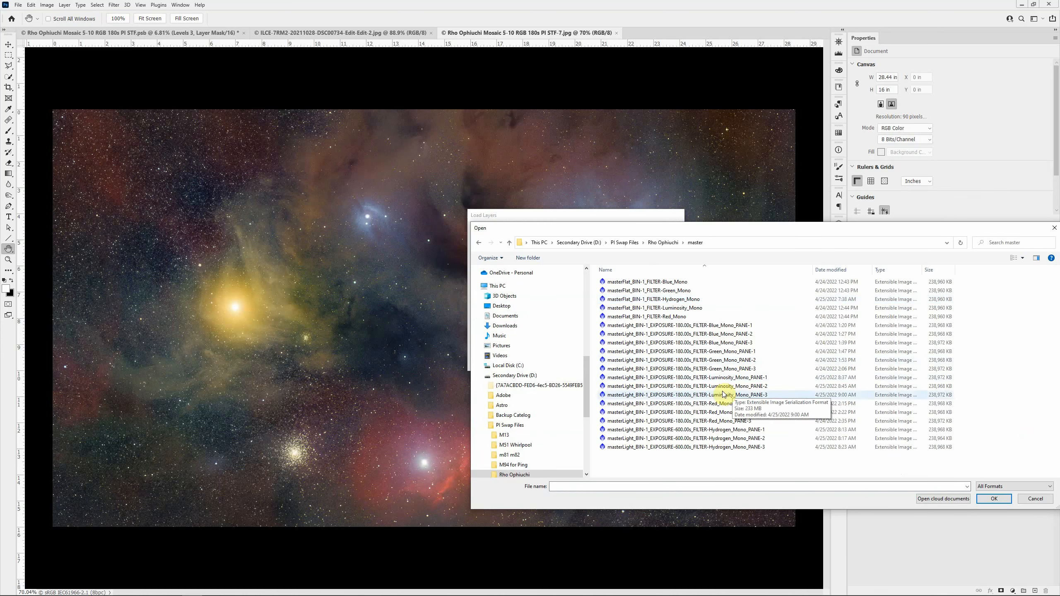
- Try to add the Blue, Green, Red and Hydrogen masterLight files of panes 1 to 3 to the stack, leaving out the Luminosity files
left_click(724, 328)
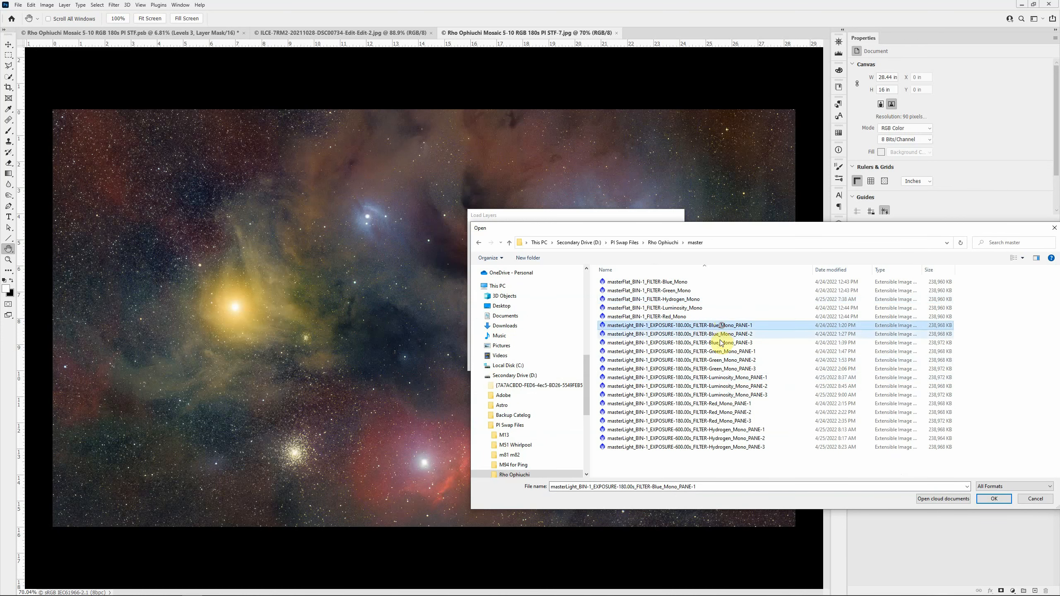
left_click(724, 446, "shift")
left_click(737, 378, "ctrl")
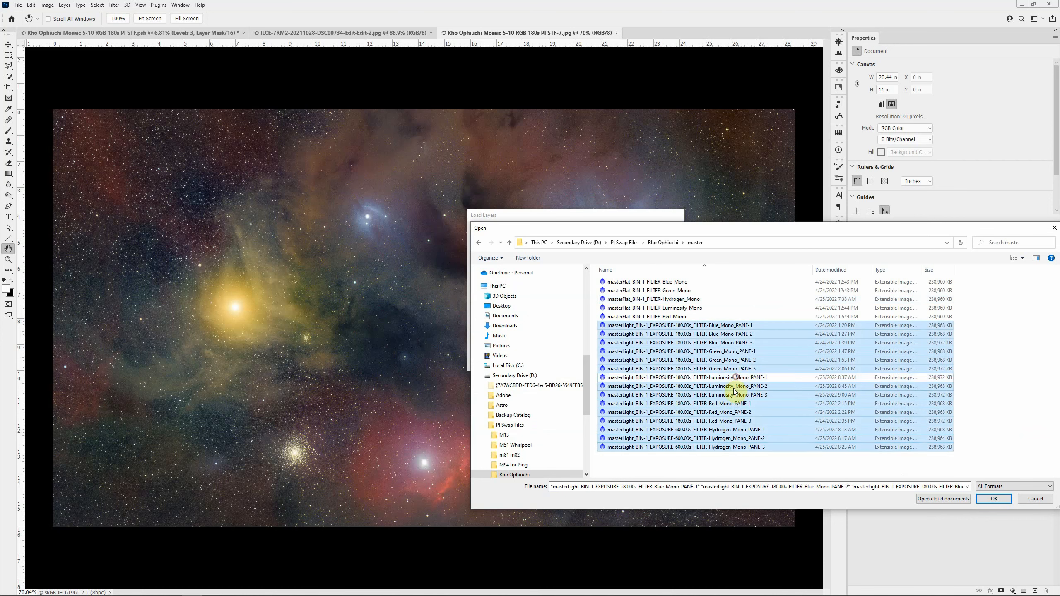
left_click(736, 386, "ctrl")
left_click(733, 395, "ctrl")
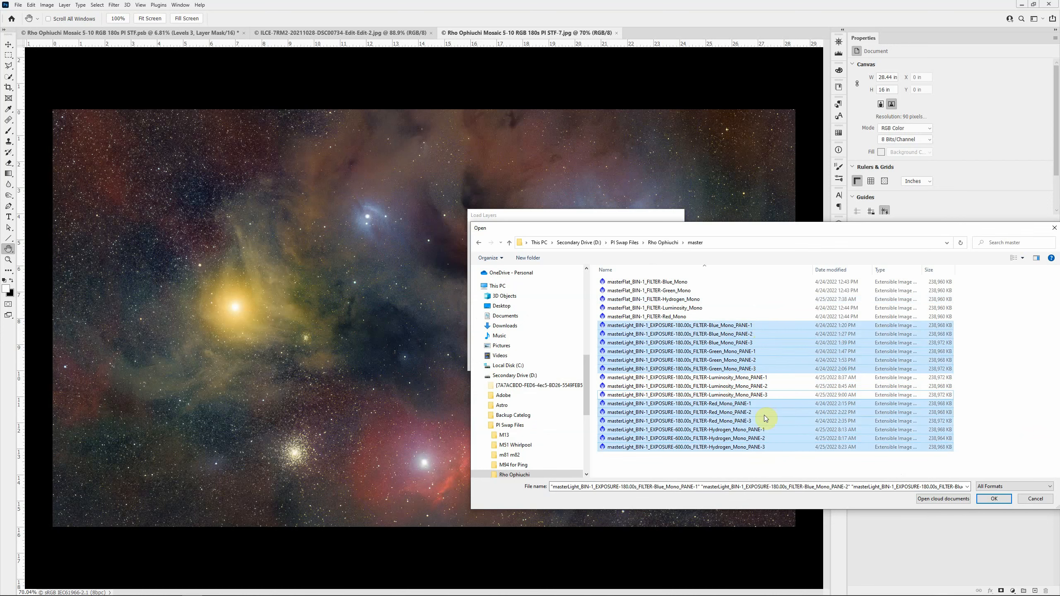
left_click(1000, 499)
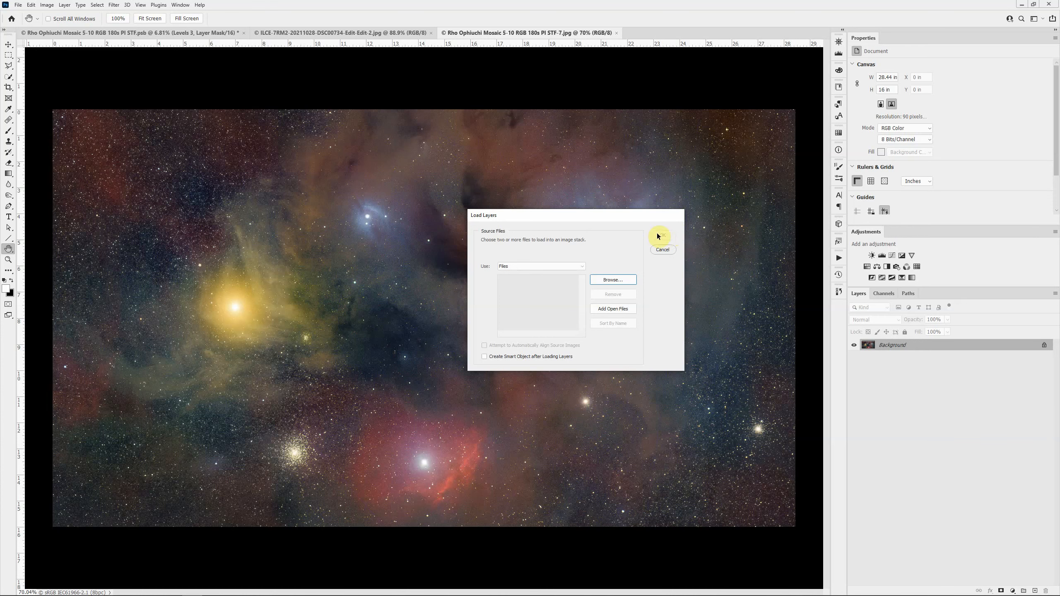
- Browse for the stack's source files again and choose all masterLight files except the three Luminosity panes
left_click(619, 280)
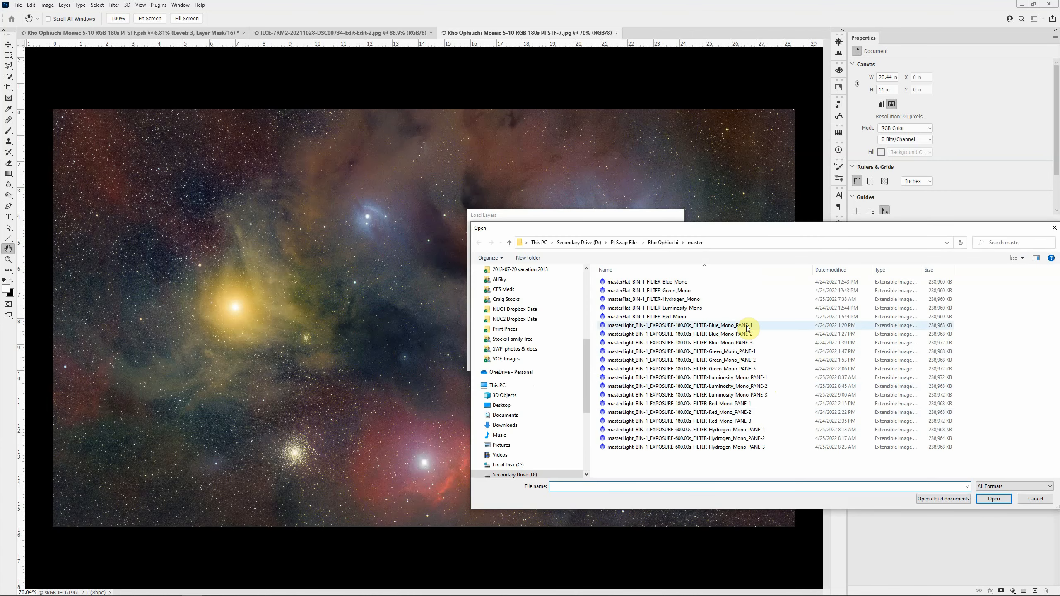
left_click(747, 328)
left_click(749, 447, "shift")
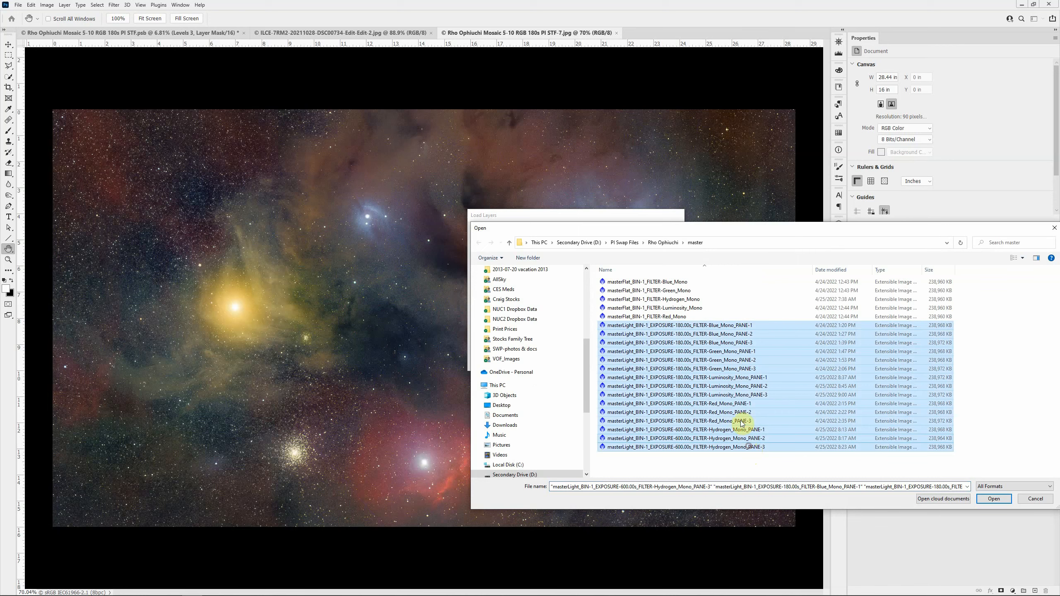
left_click(746, 379, "ctrl")
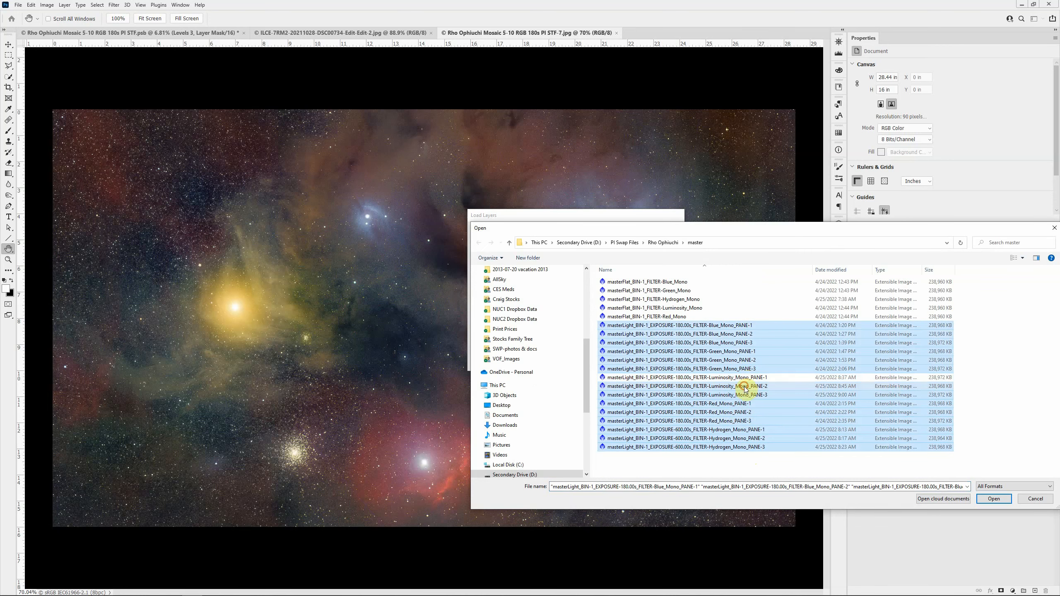
left_click(745, 387, "ctrl")
left_click(751, 395, "ctrl")
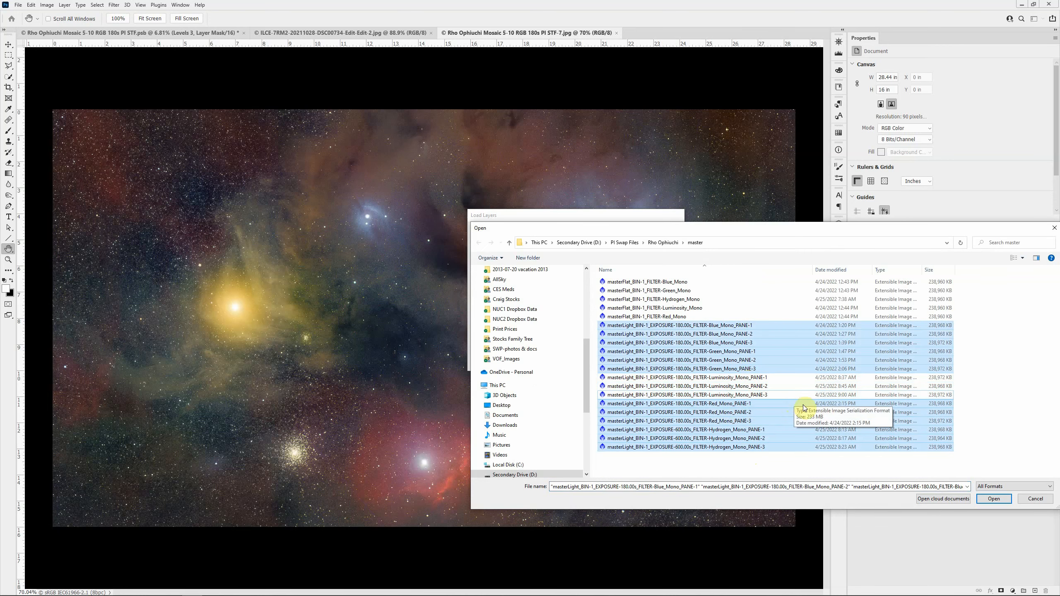
left_click(998, 499)
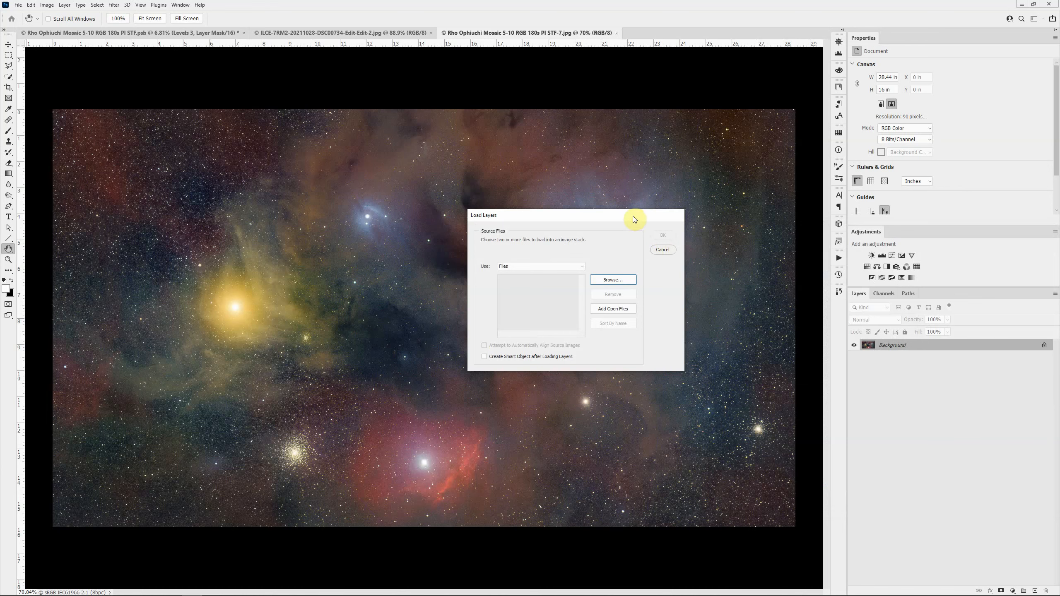
- Browse for the stack's source files again and go to Astro > NUC2 Data > Rho Ophiuchi on the D: drive
left_click_drag(628, 217, 638, 223)
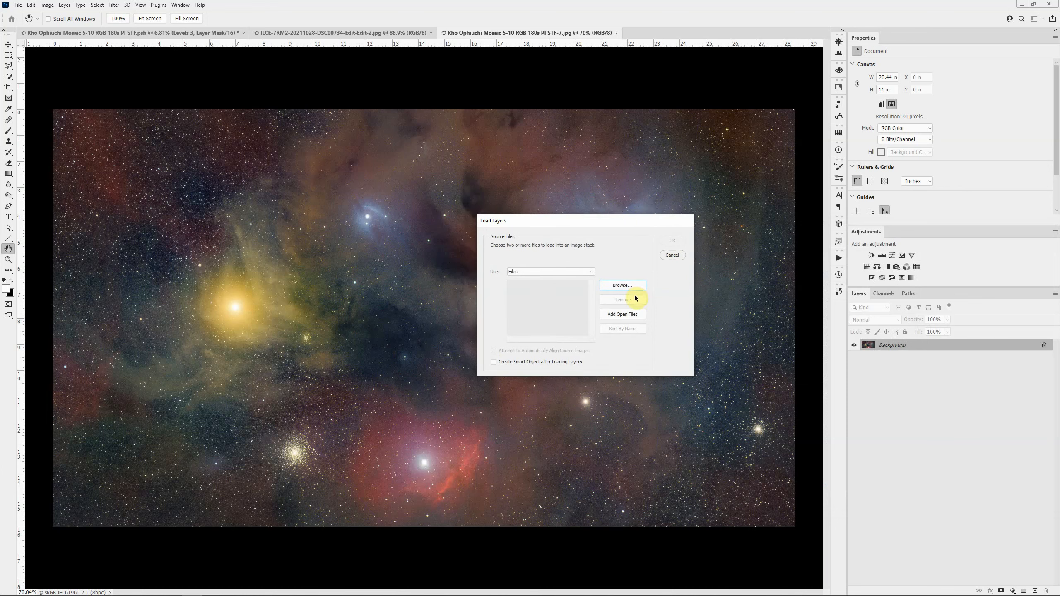
left_click(672, 240)
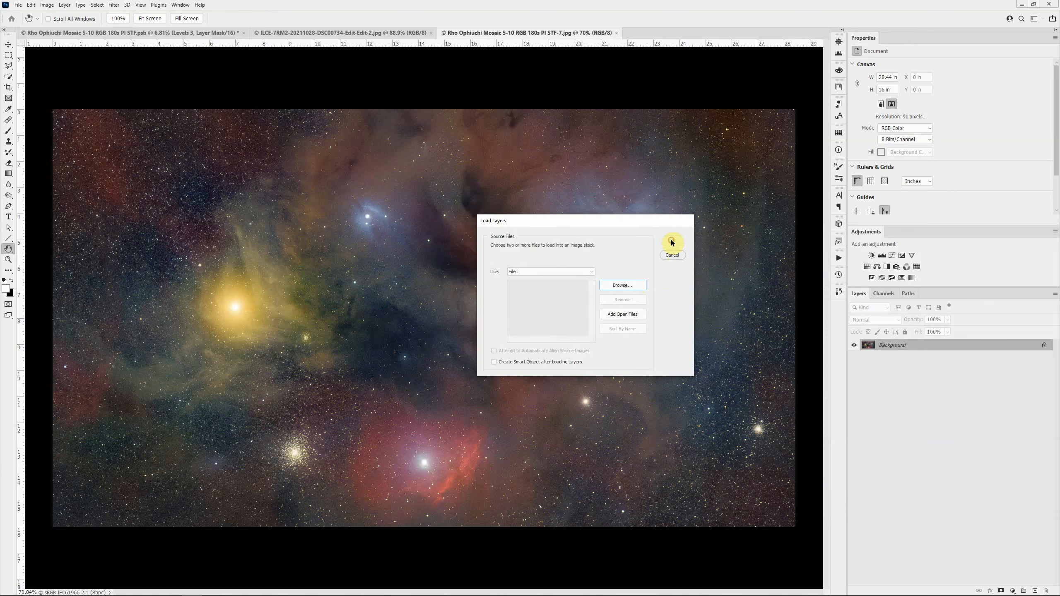
left_click(624, 286)
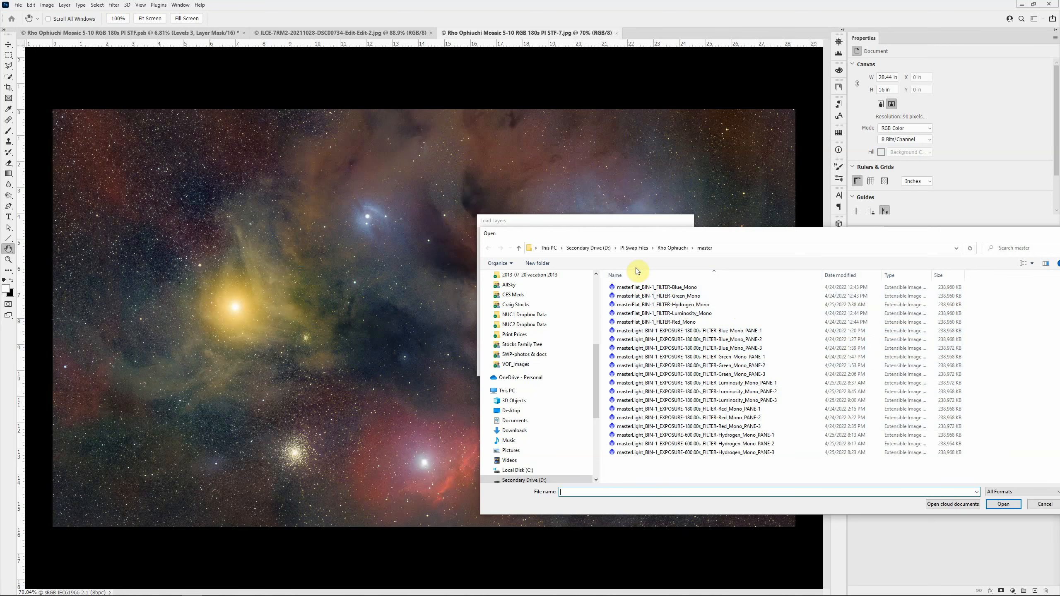
left_click(572, 247)
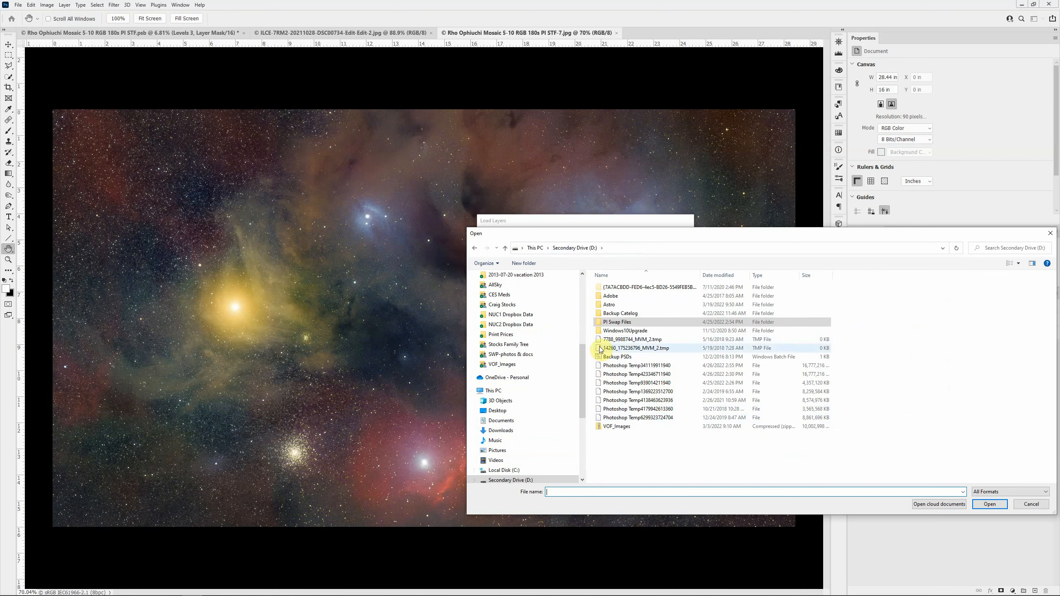
double_click(612, 305)
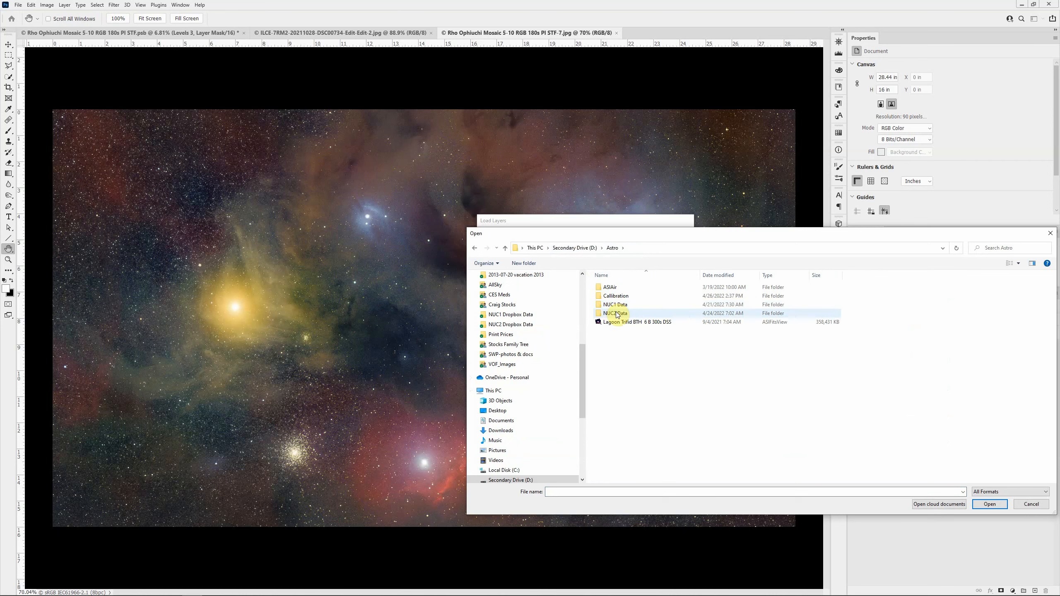
double_click(615, 313)
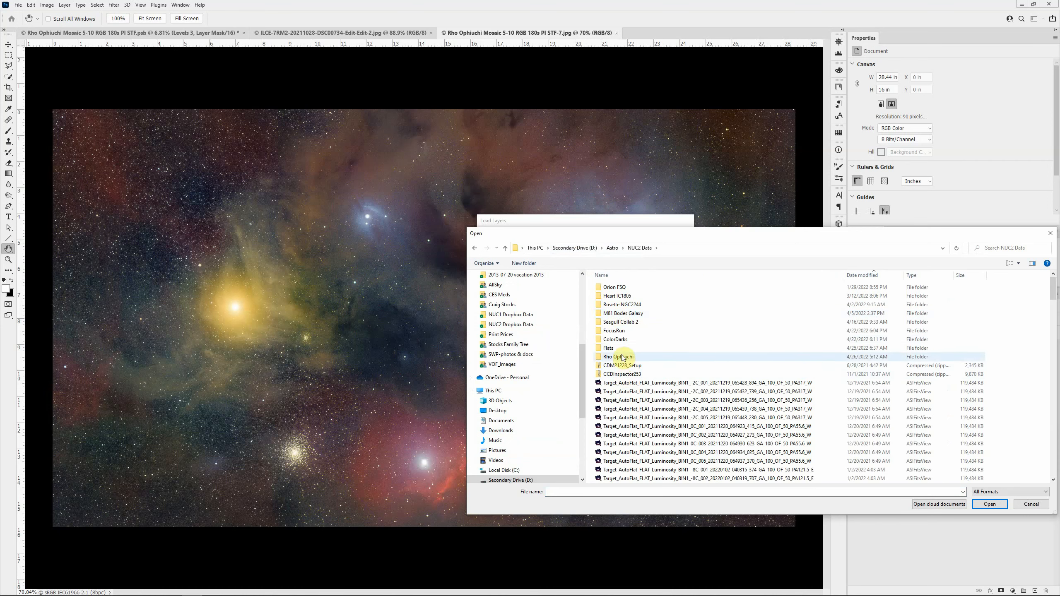
double_click(621, 357)
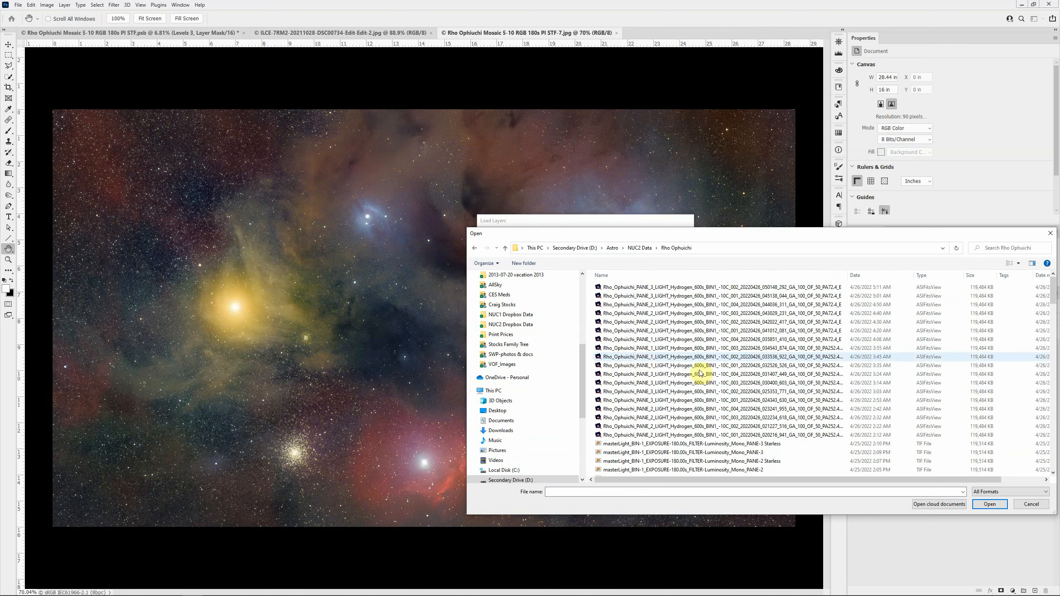
- Filter the Rho Ophiuchi folder's file list by type to TIF files only
scroll(792, 394, "down", 2)
scroll(792, 394, "down", 2)
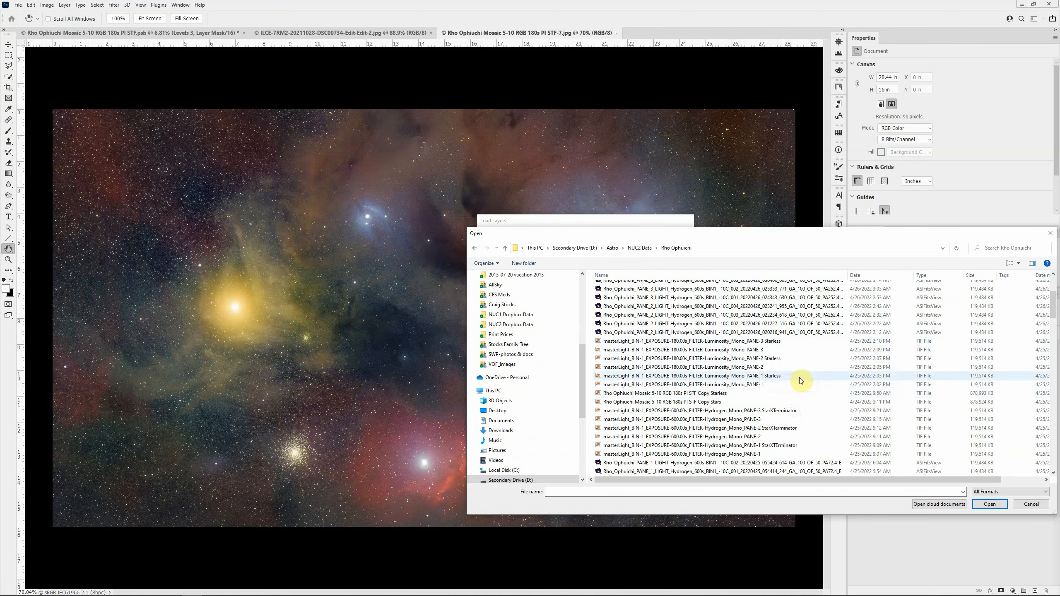
scroll(805, 380, "down", 3)
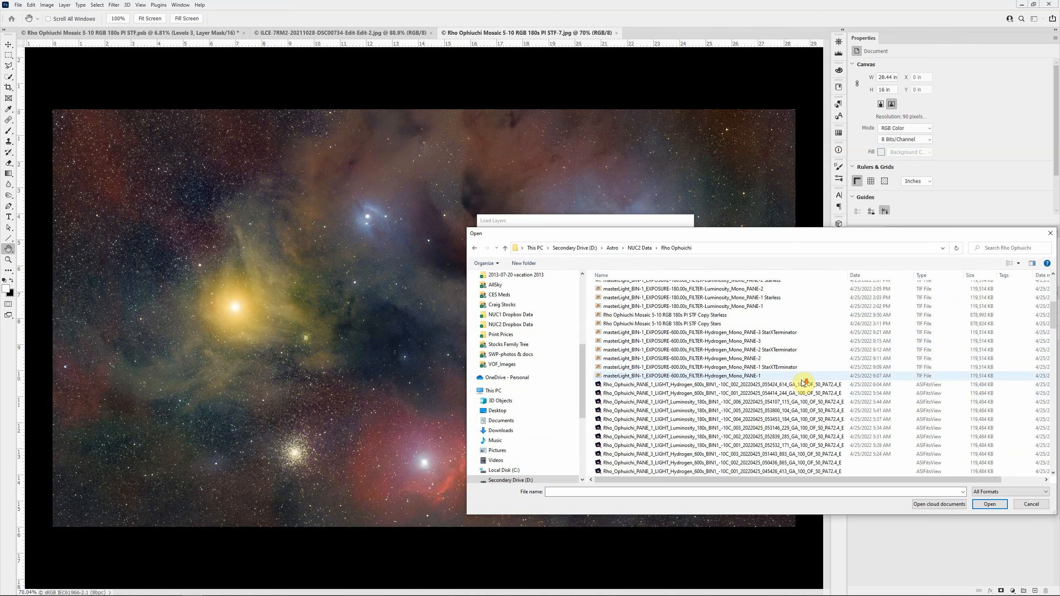
left_click(960, 275)
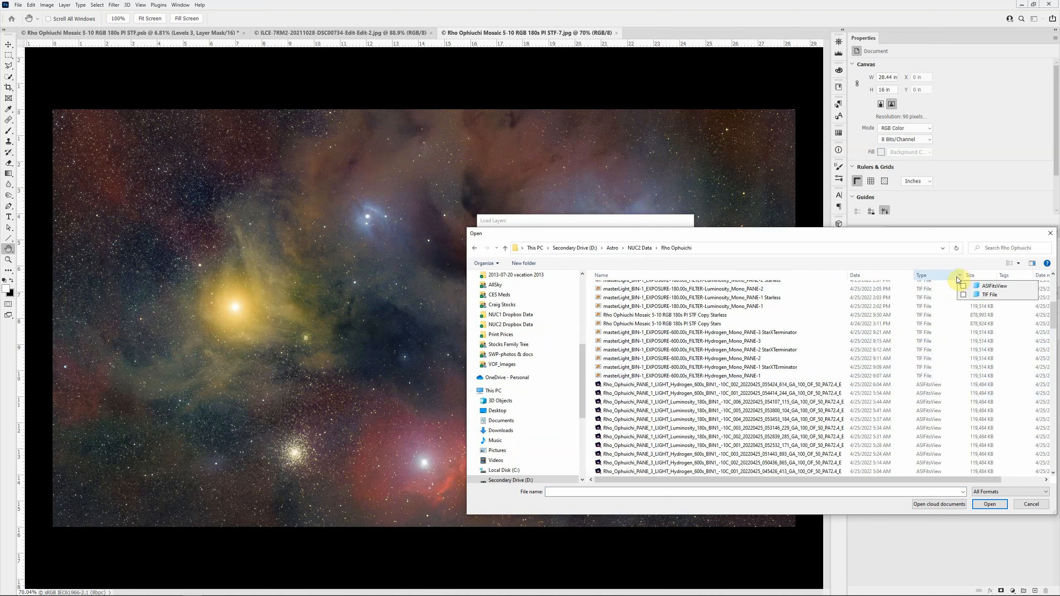
left_click(969, 294)
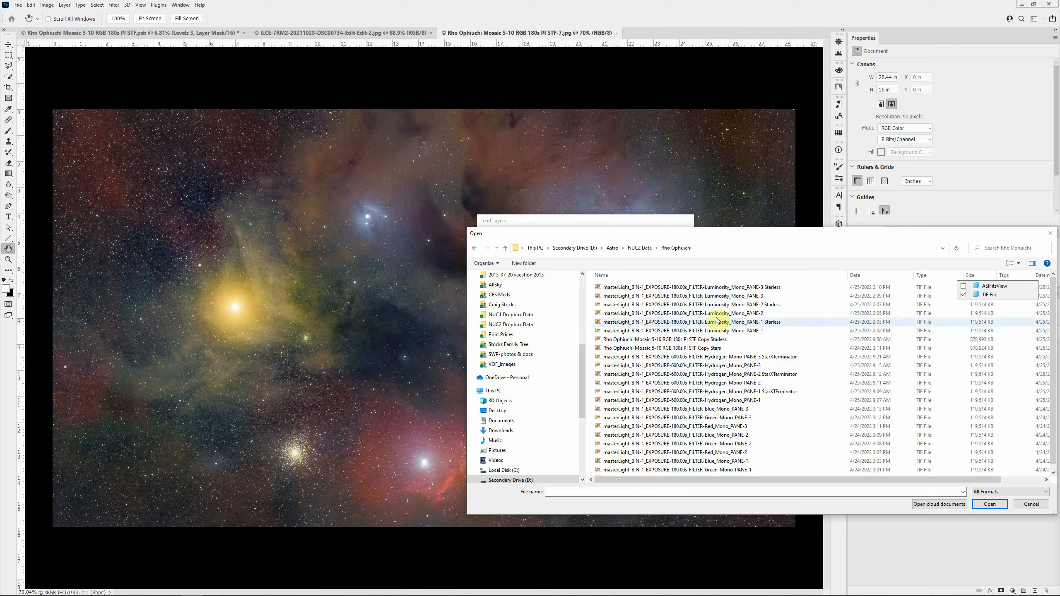
- Load all Hydrogen, Blue, Green and Red masterLight TIF files of panes 1 to 3, including the StarXTerminator versions, into one layer stack
left_click(736, 358)
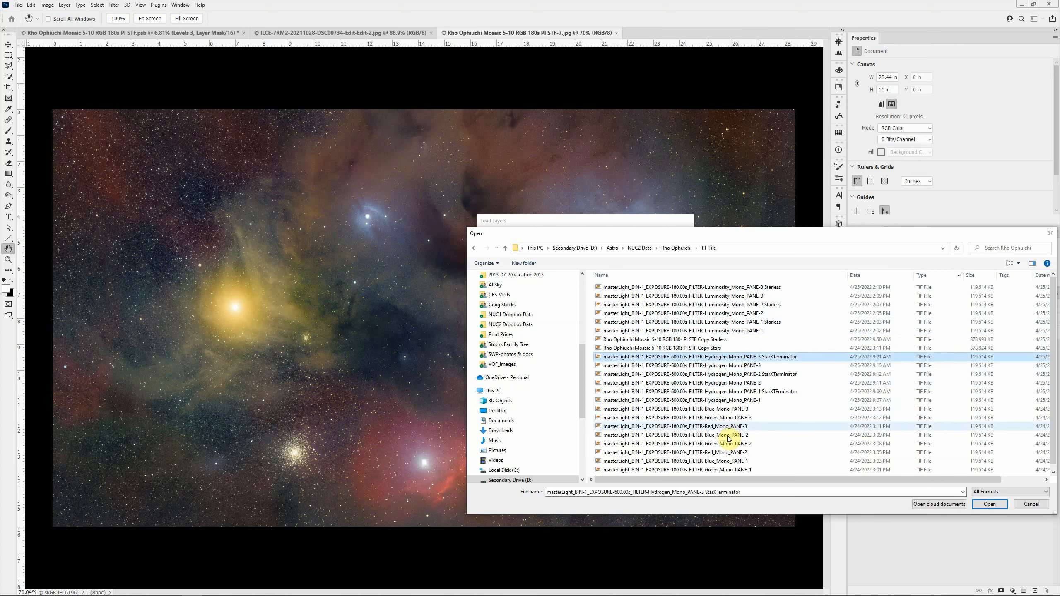
left_click(730, 470, "shift")
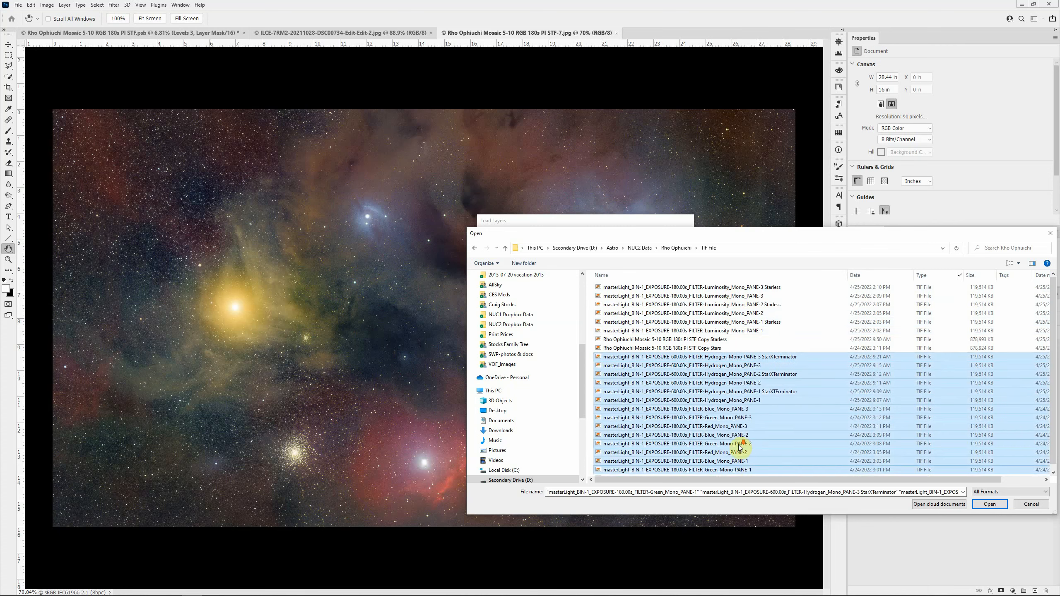
scroll(741, 451, "down", 1)
left_click(746, 471, "shift")
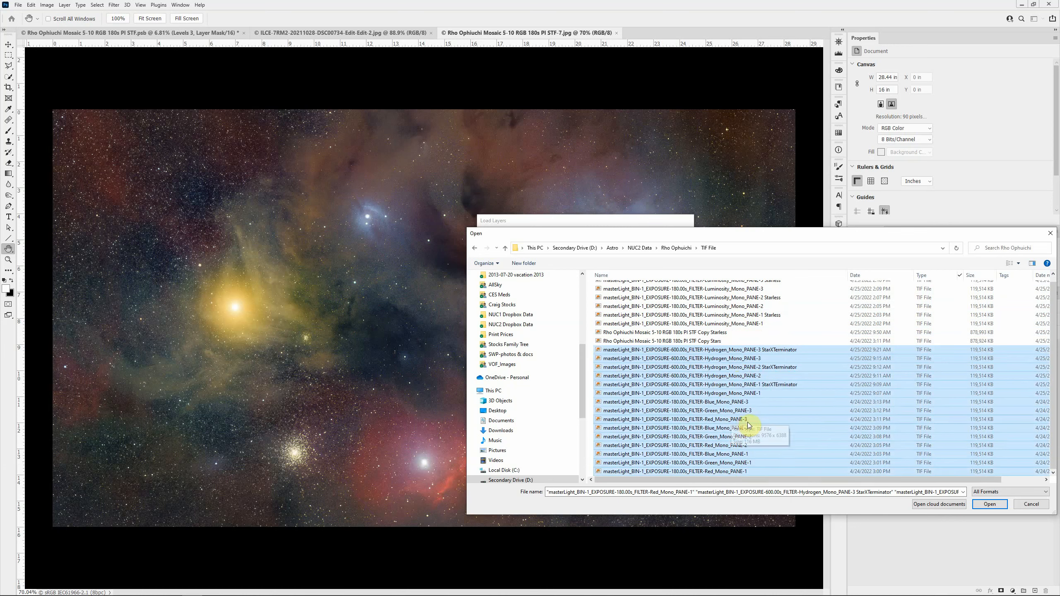
left_click(987, 504)
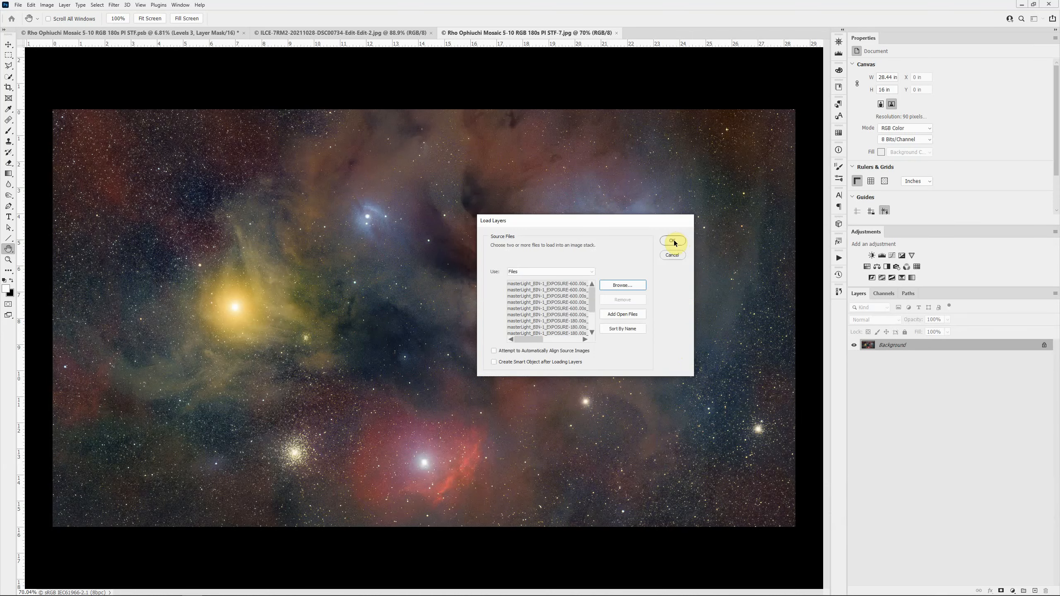
left_click(672, 241)
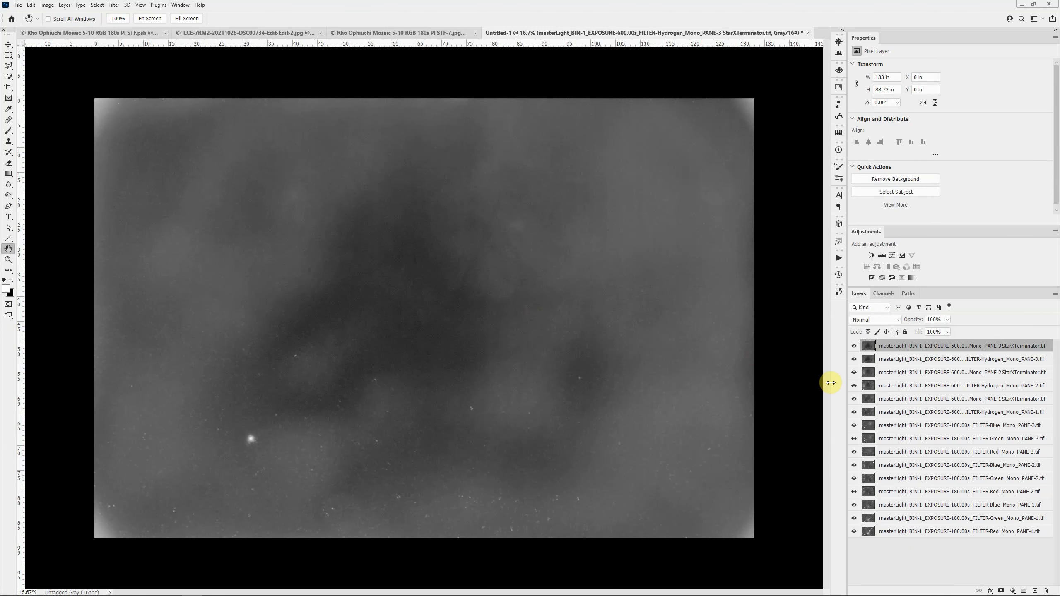
- Widen the Layers panel to fit the full layer names and narrow the panel column beside it
left_click_drag(833, 385, 777, 379)
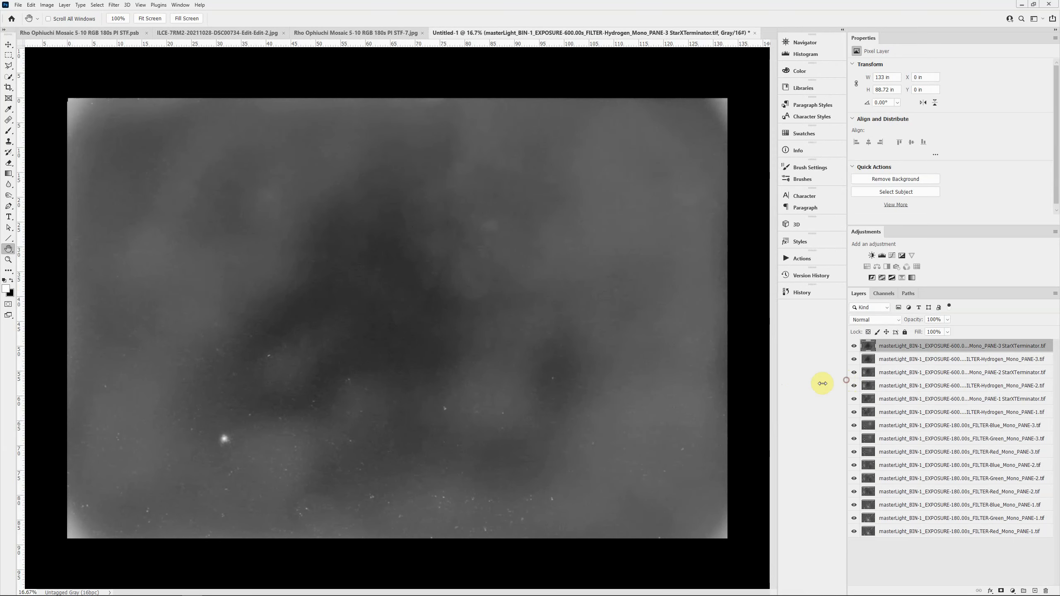
left_click_drag(846, 380, 807, 388)
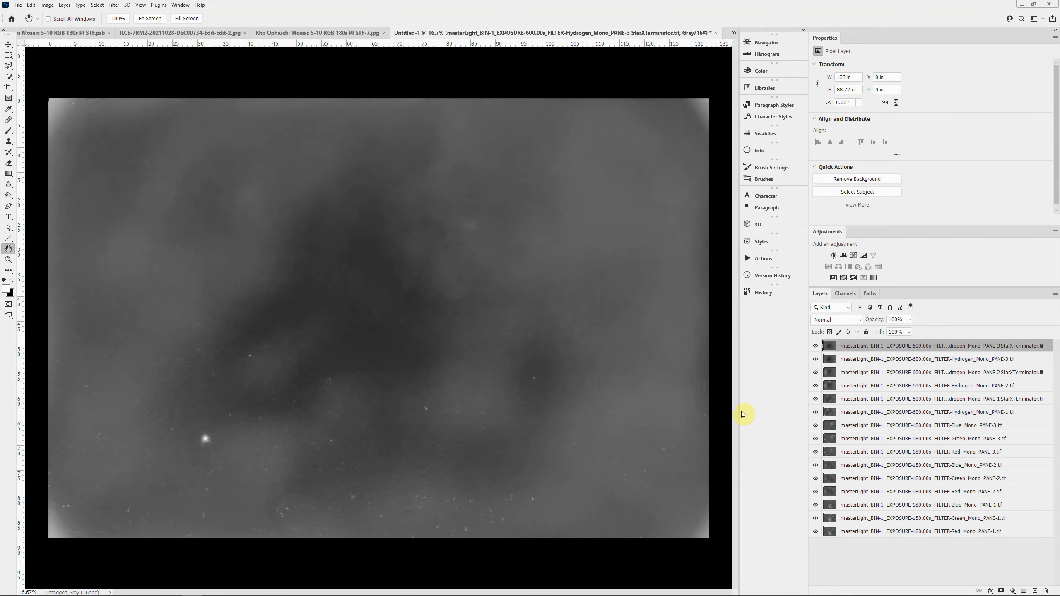
left_click_drag(741, 407, 797, 400)
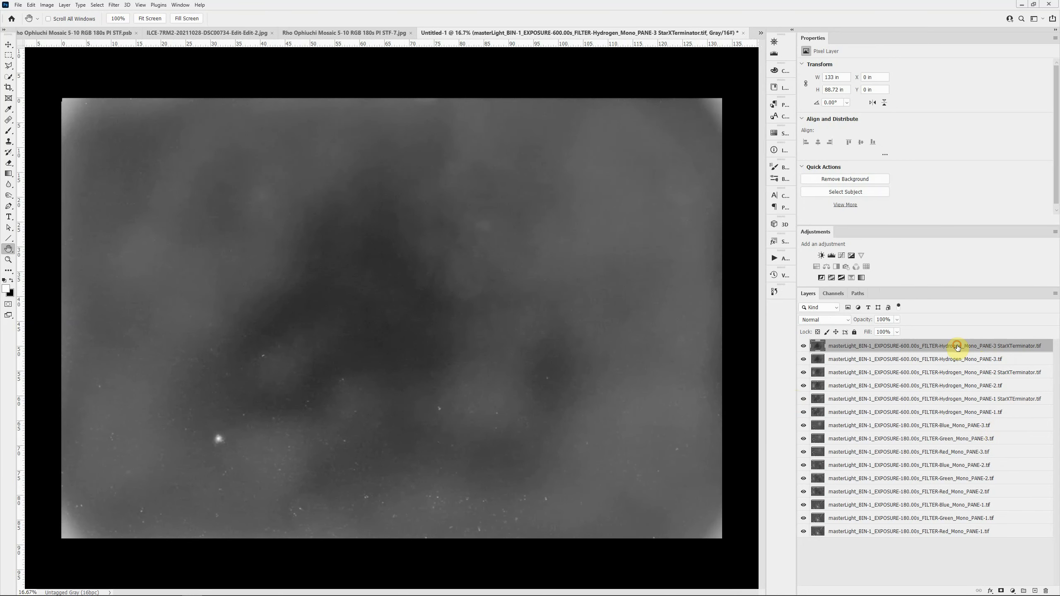
- Group the two Hydrogen PANE-3 layers and name the group Pane 3
left_click(953, 413, "shift")
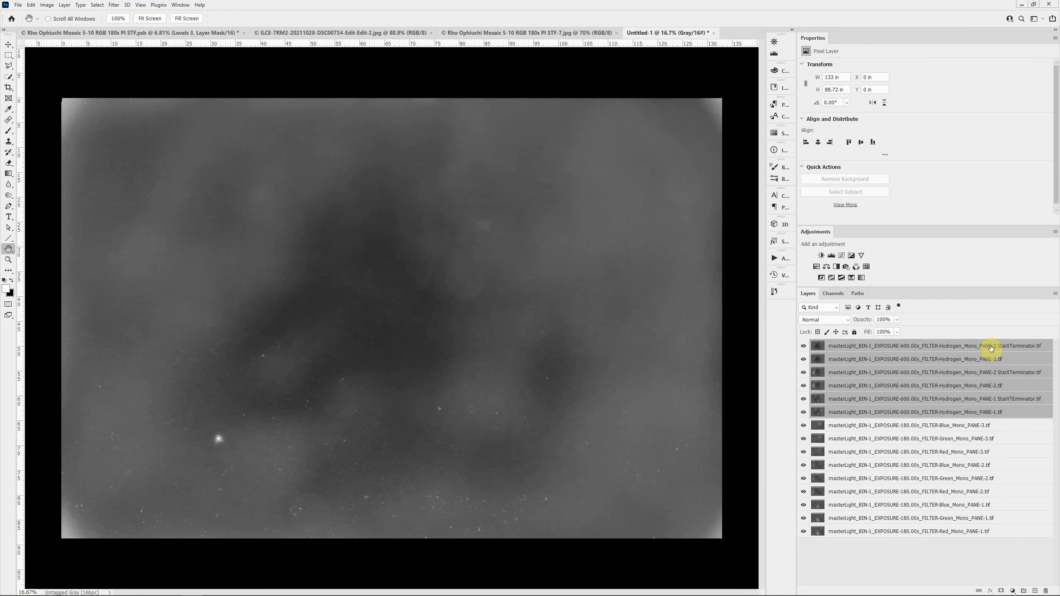
left_click(925, 347)
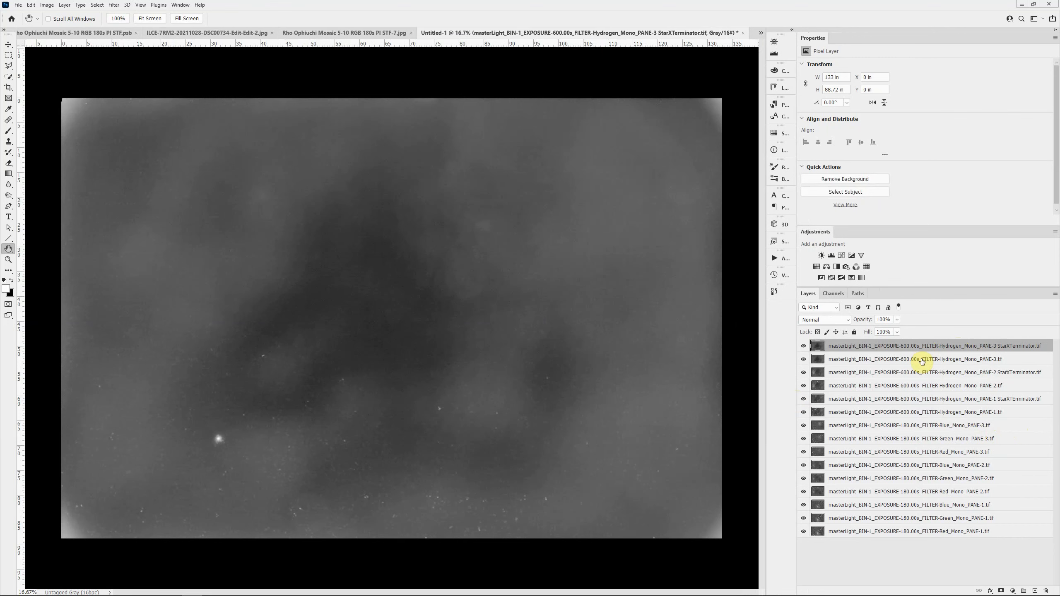
left_click(921, 360, "shift")
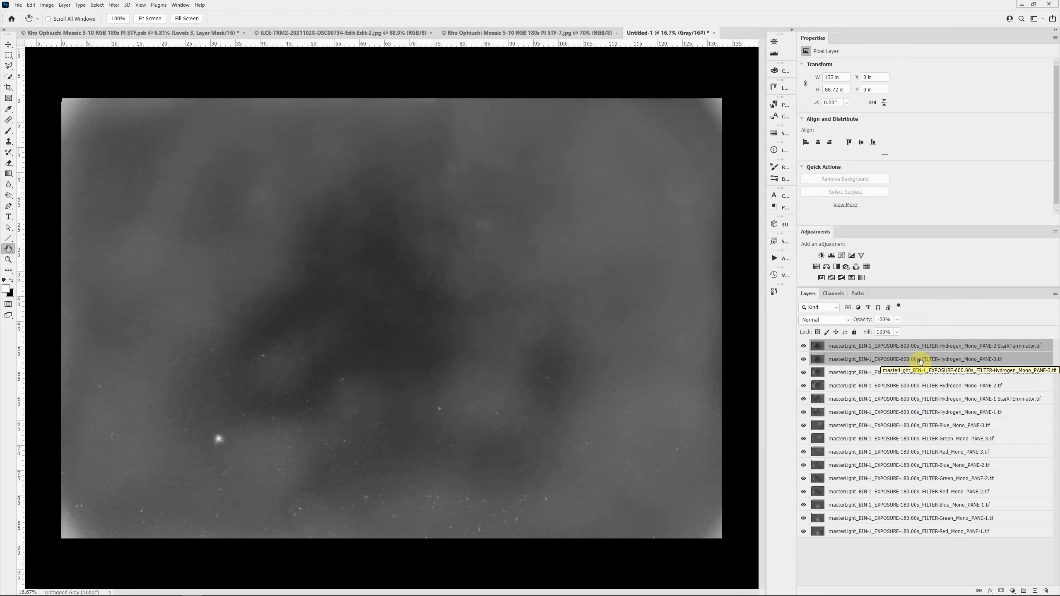
key("ctrl+g")
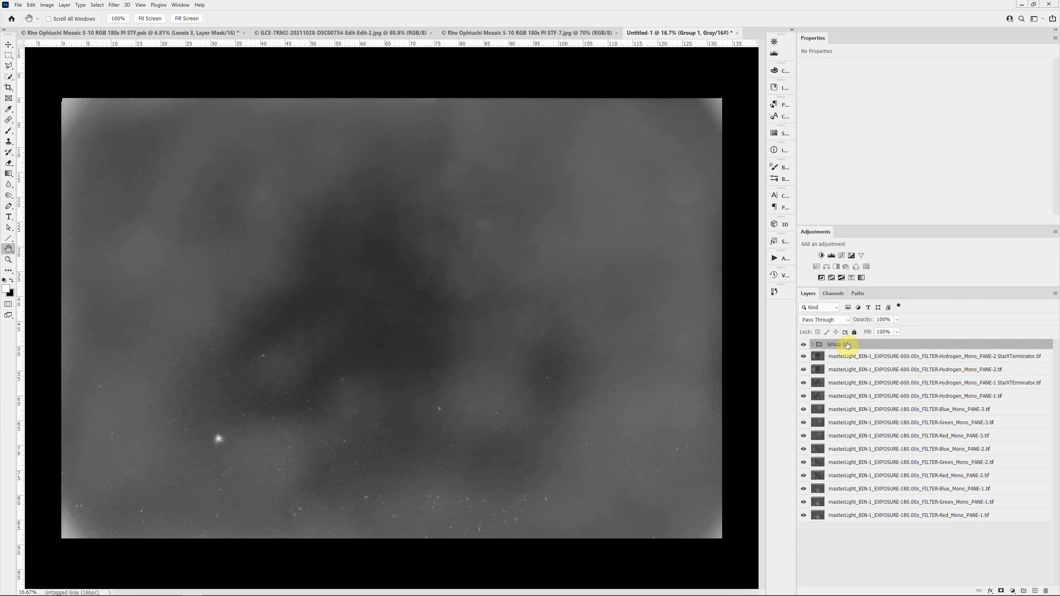
double_click(847, 344)
type("Pane 3")
key("Return")
- Group the two Hydrogen PANE-2 layers and name the group Pane
left_click(871, 356)
left_click(871, 372, "shift")
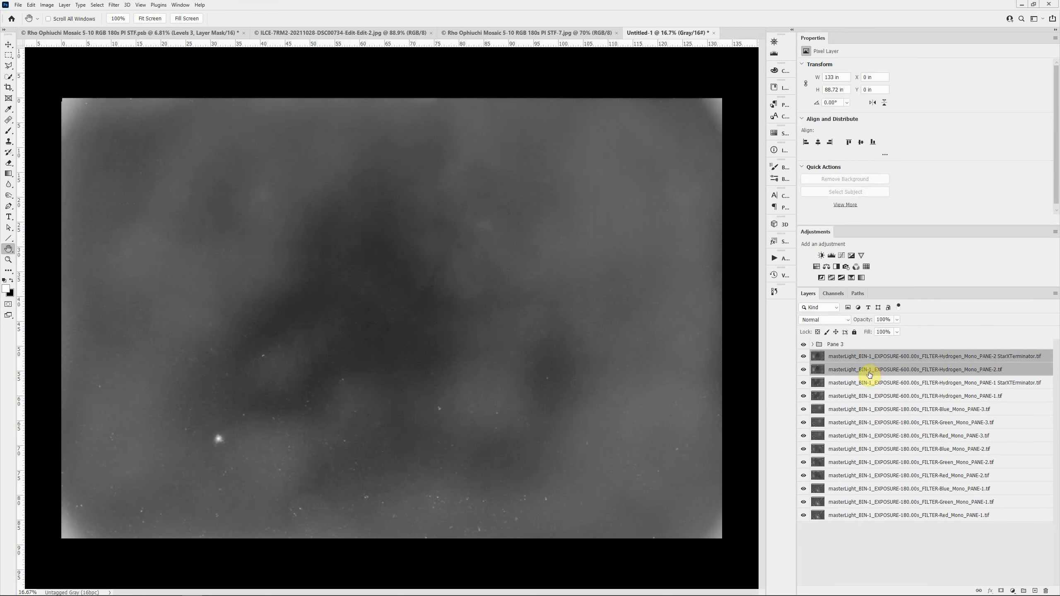
key("ctrl+g")
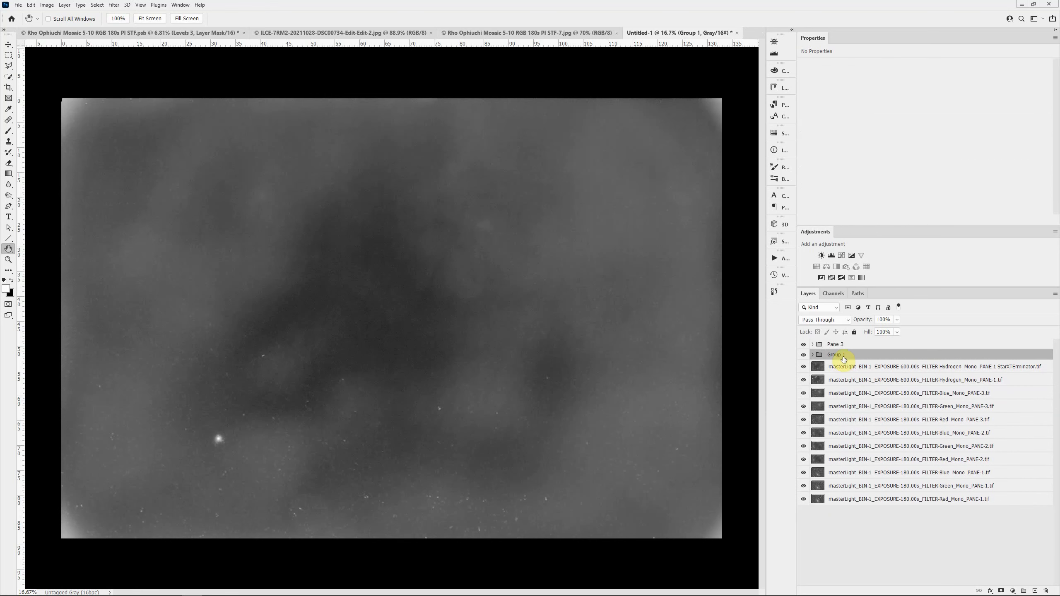
double_click(836, 355)
type("Pane")
key("Return")
- Group the two Hydrogen PANE-1 layers and name the group Pane 1
left_click(849, 366)
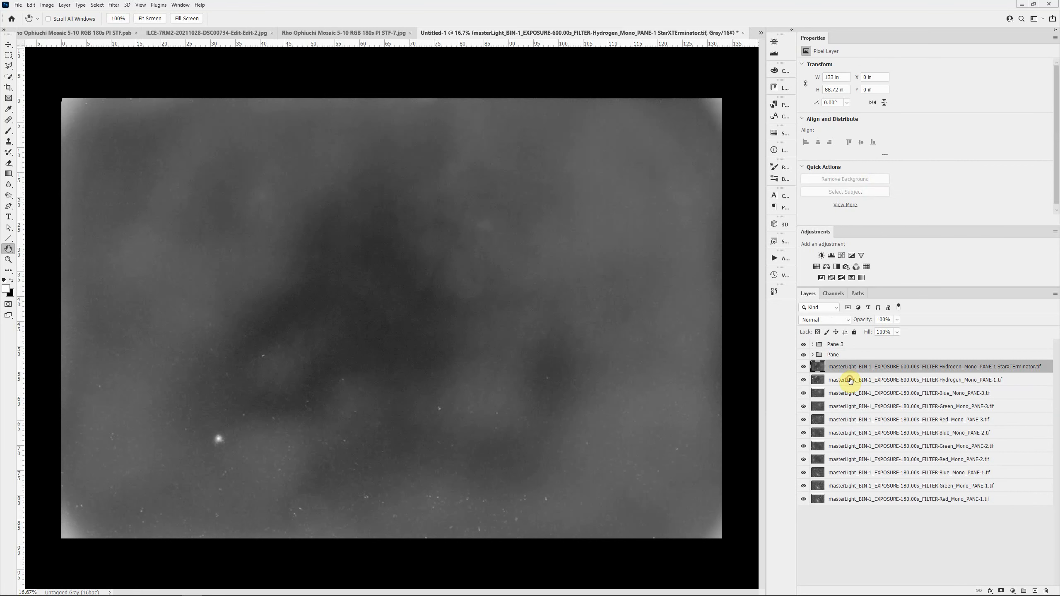
left_click(850, 380, "shift")
key("ctrl+g")
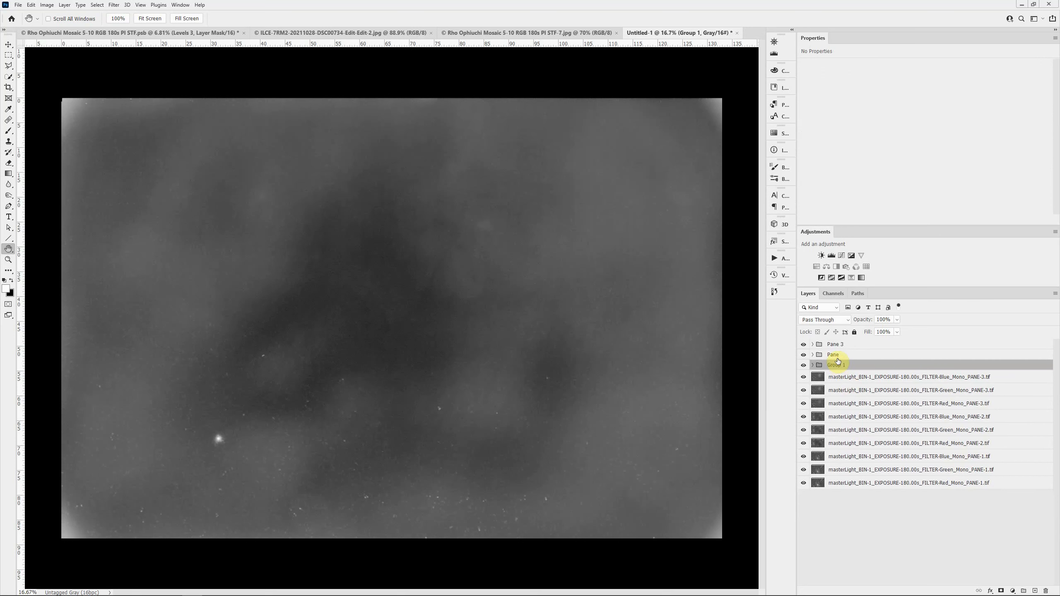
double_click(840, 365)
type("Pane")
key("Return")
- Rename the group holding the Hydrogen PANE-2 layers to Pane 2
double_click(837, 355)
left_click(838, 355)
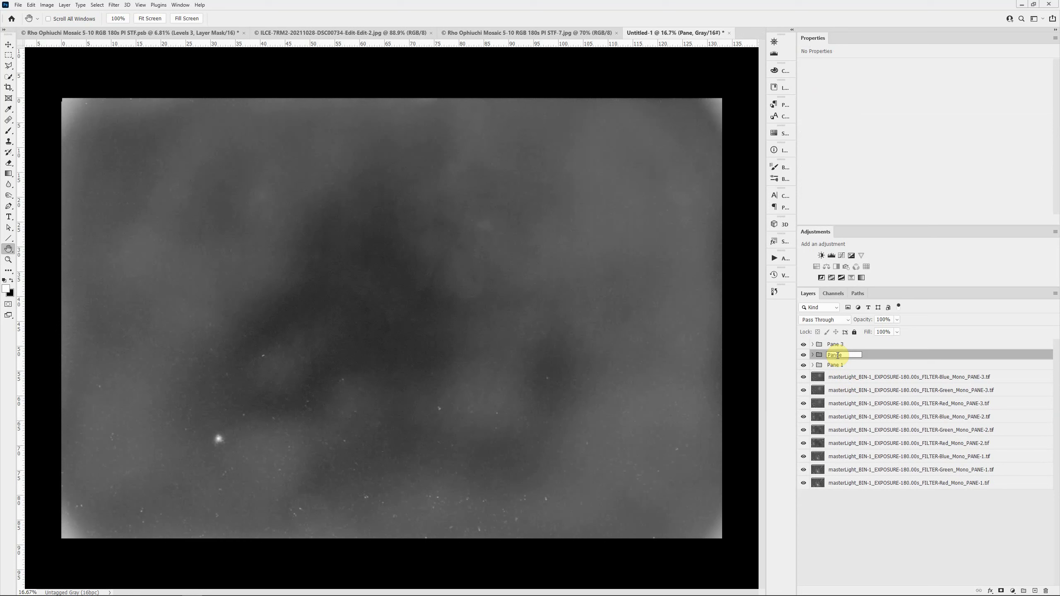
type("2")
key("Return")
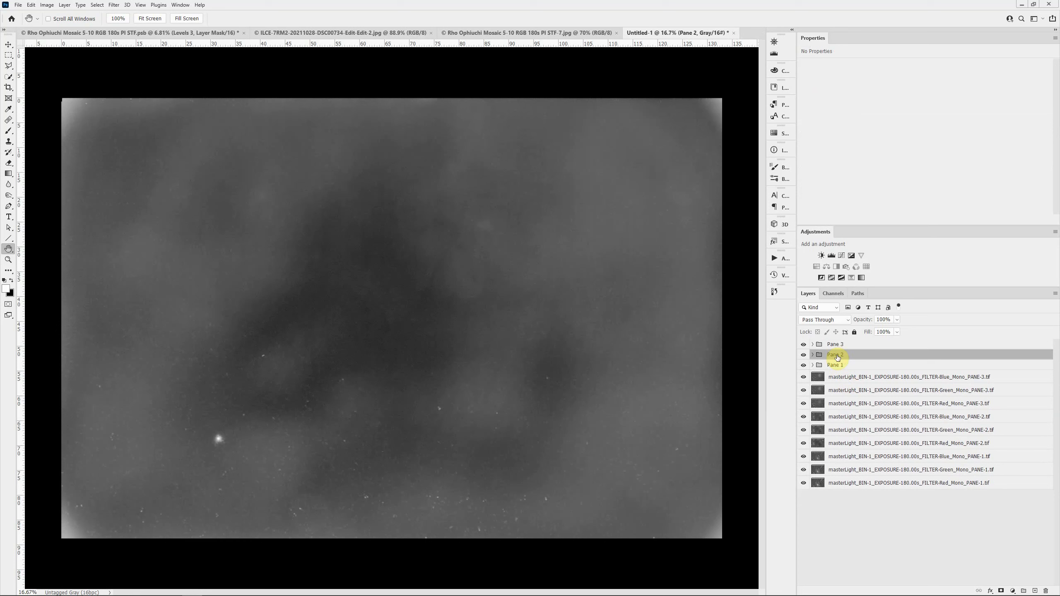
- Put the Pane 1, Pane 2 and Pane 3 groups into a parent group named Hydrtogen
left_click(898, 365, "shift")
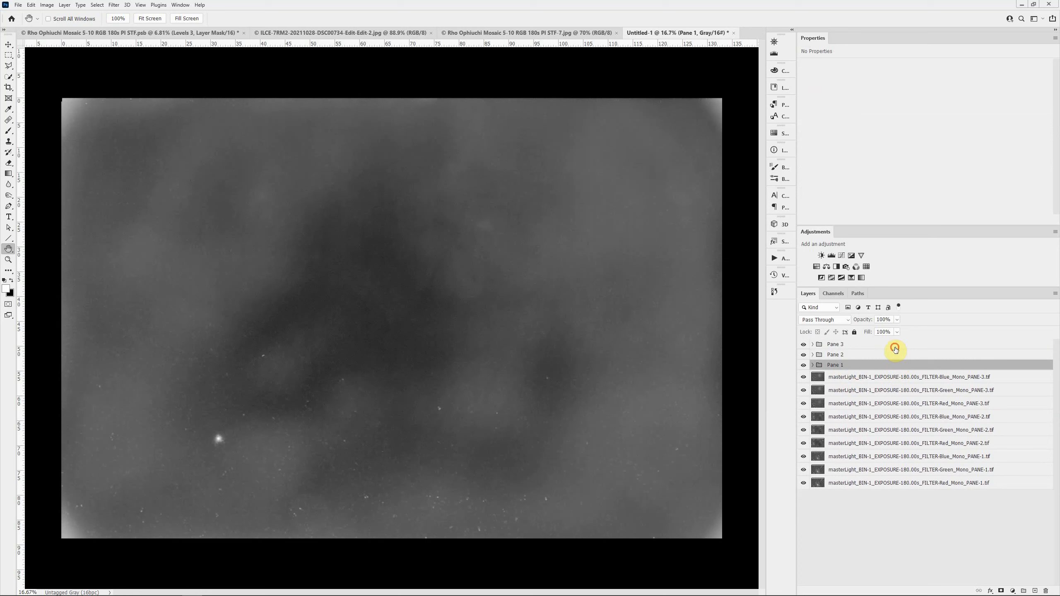
left_click(895, 345, "shift")
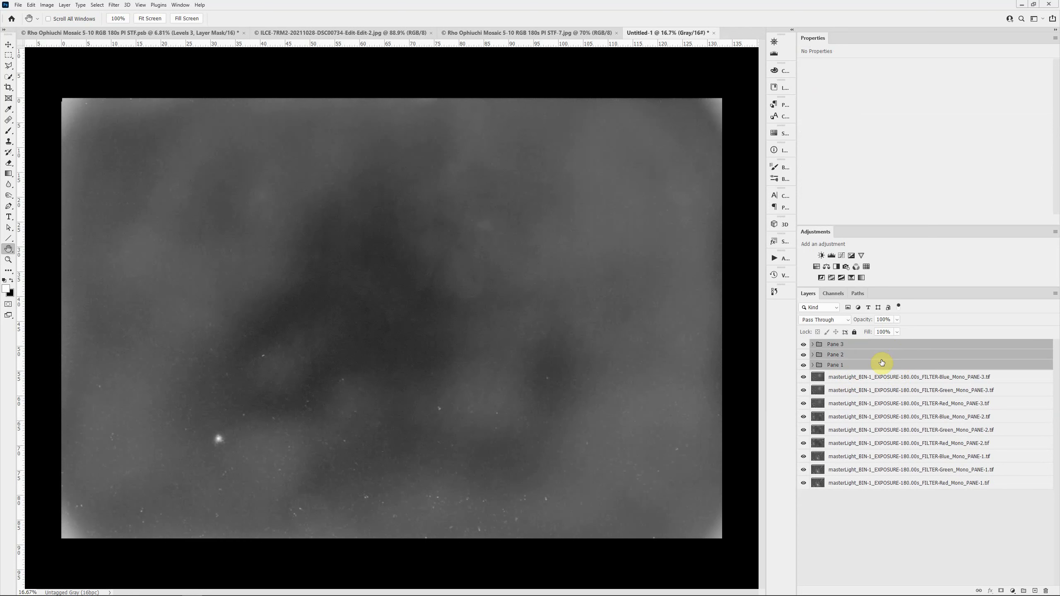
key("ctrl+g")
double_click(844, 345)
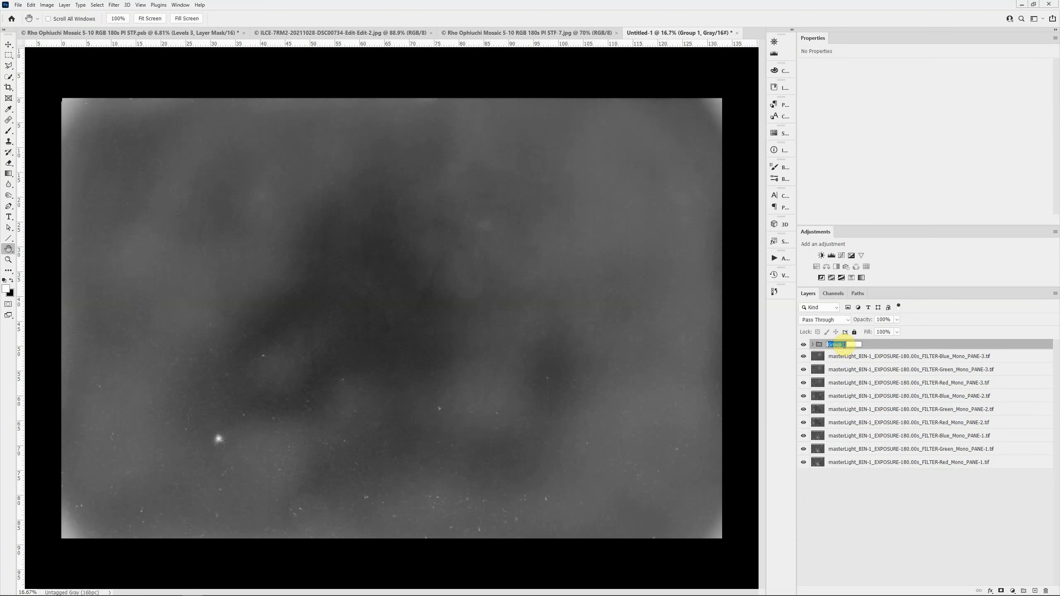
type("Hydrtogen")
key("Return")
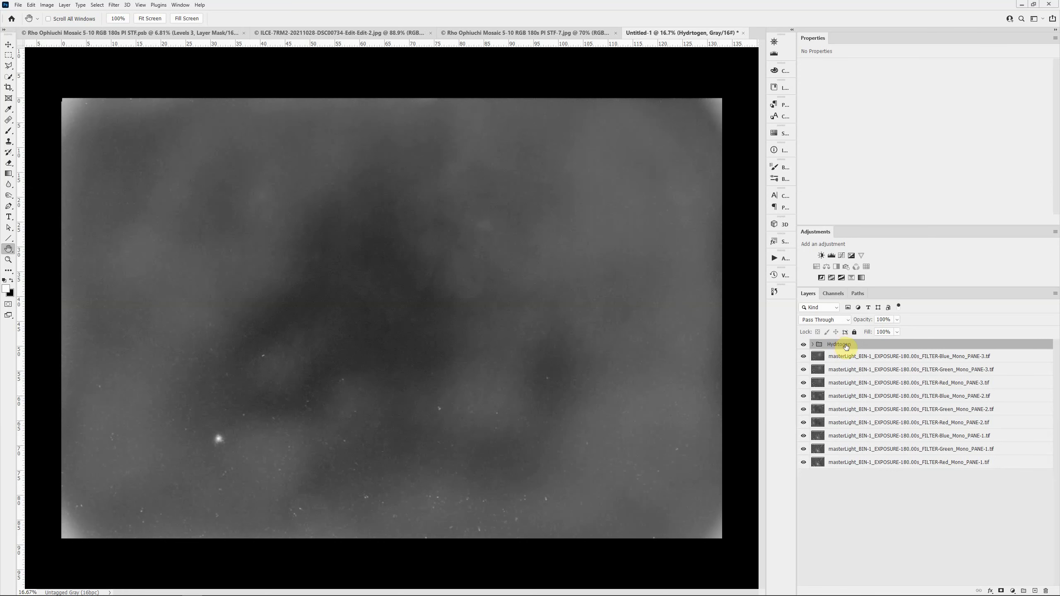
- Hide the Hydrtogen group and select the Red PANE-2 layer
left_click(803, 345)
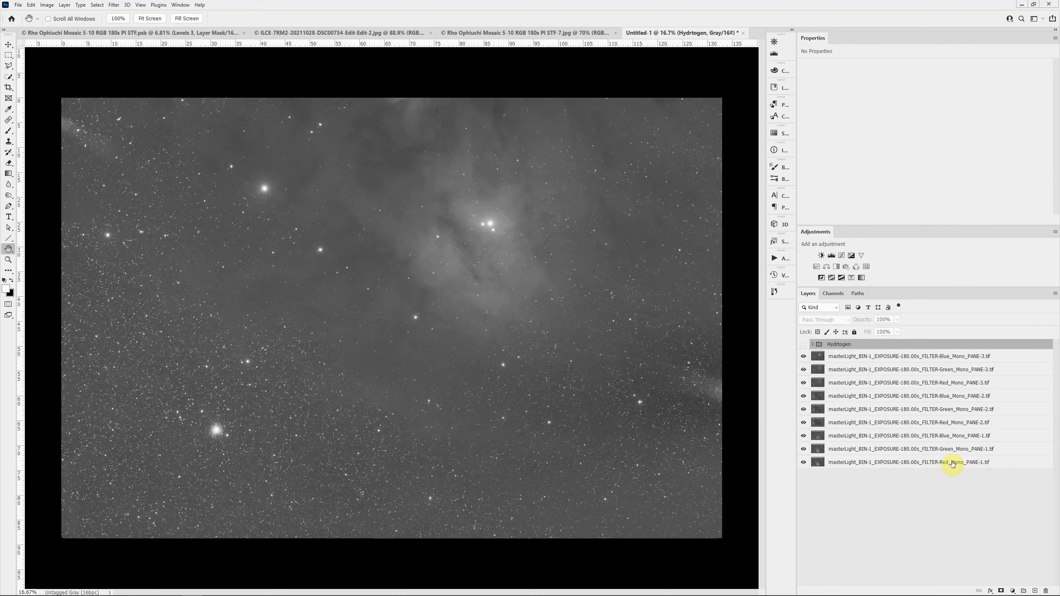
left_click(954, 423)
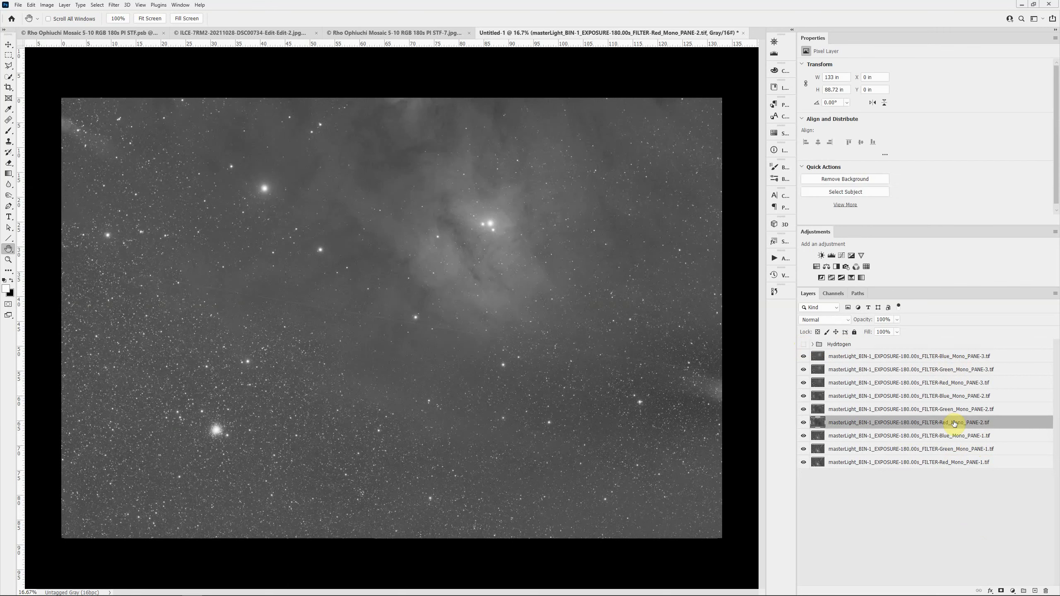
- Reorder the Red PANE-2 and Red PANE-3 layers to sit directly above Red PANE-1, with PANE-3 above PANE-2
left_click_drag(954, 423, 959, 457)
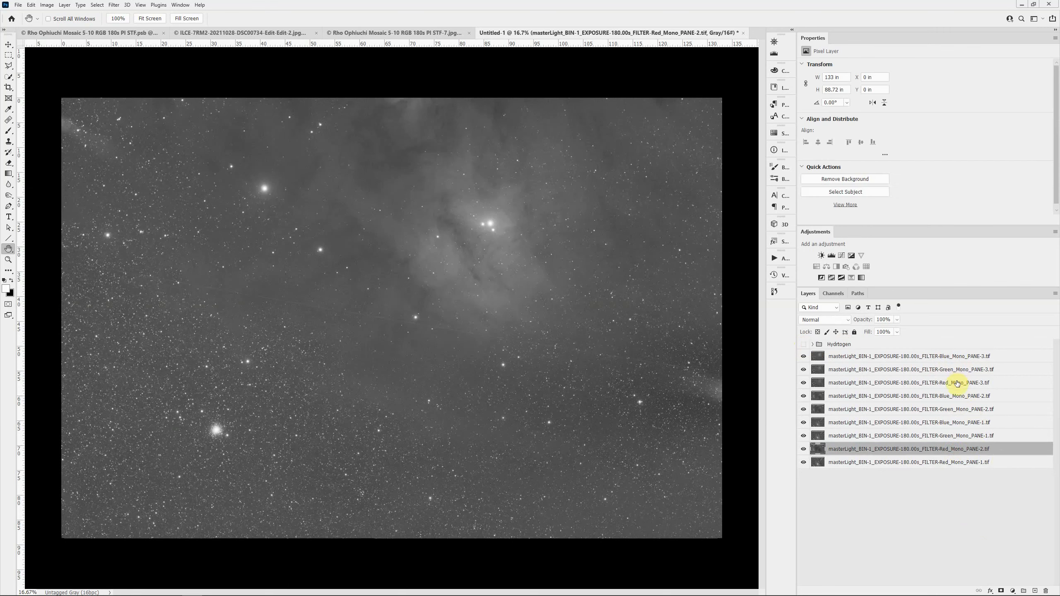
left_click(964, 438)
left_click_drag(963, 439, 964, 439)
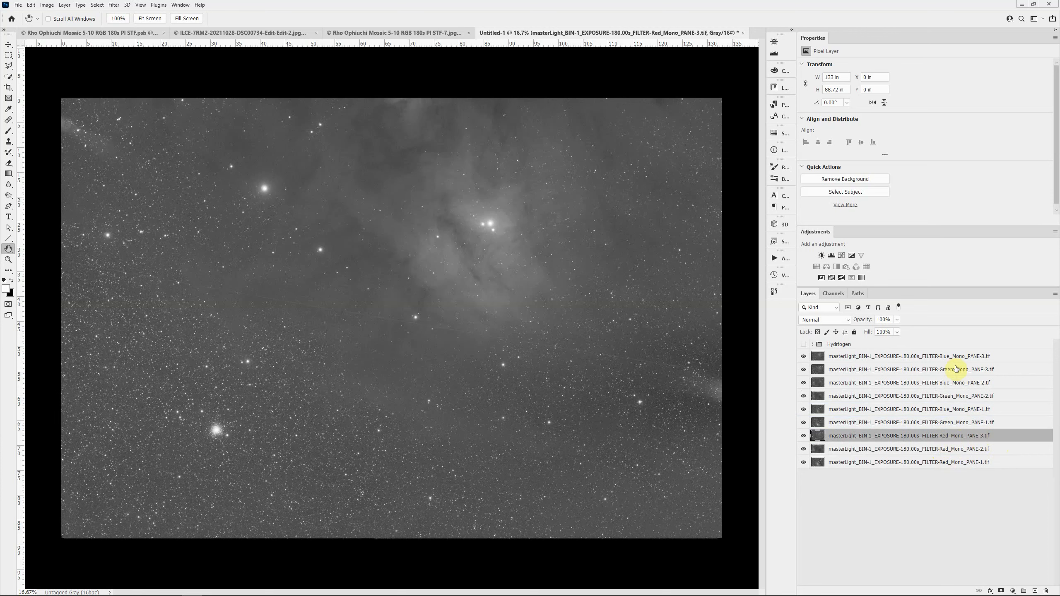
- Move the Green PANE-1 and Blue PANE-1 layers directly above Red PANE-1, with Blue above Green
left_click(926, 462)
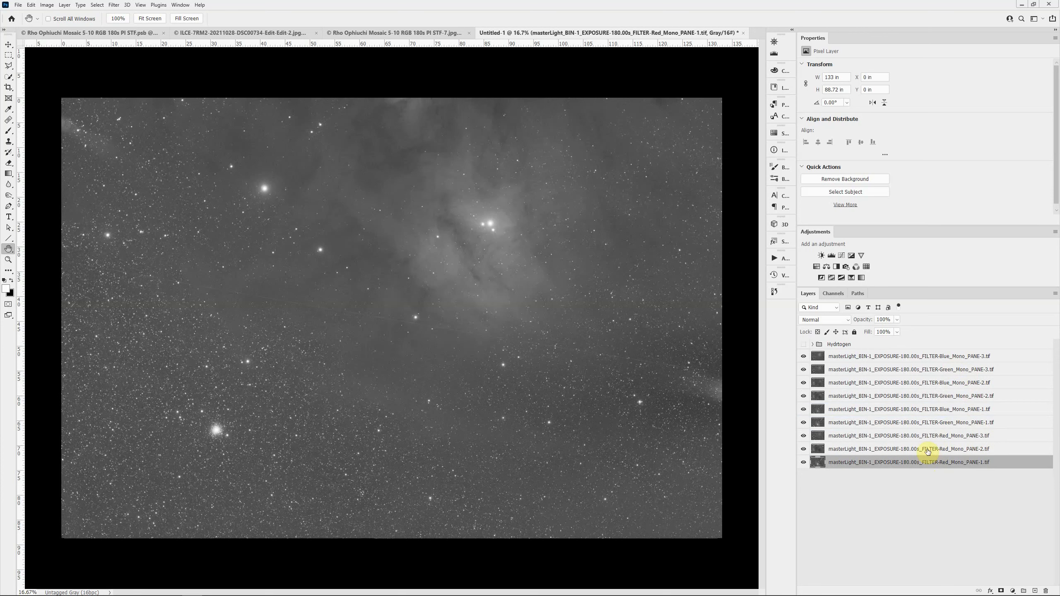
left_click(934, 424)
left_click_drag(933, 424, 930, 456)
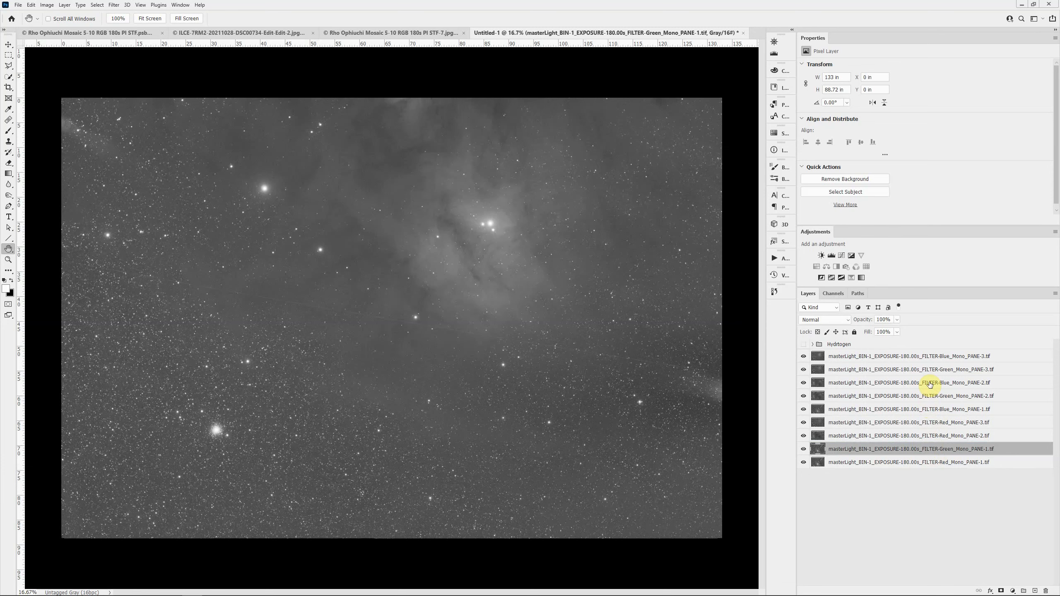
left_click(931, 409)
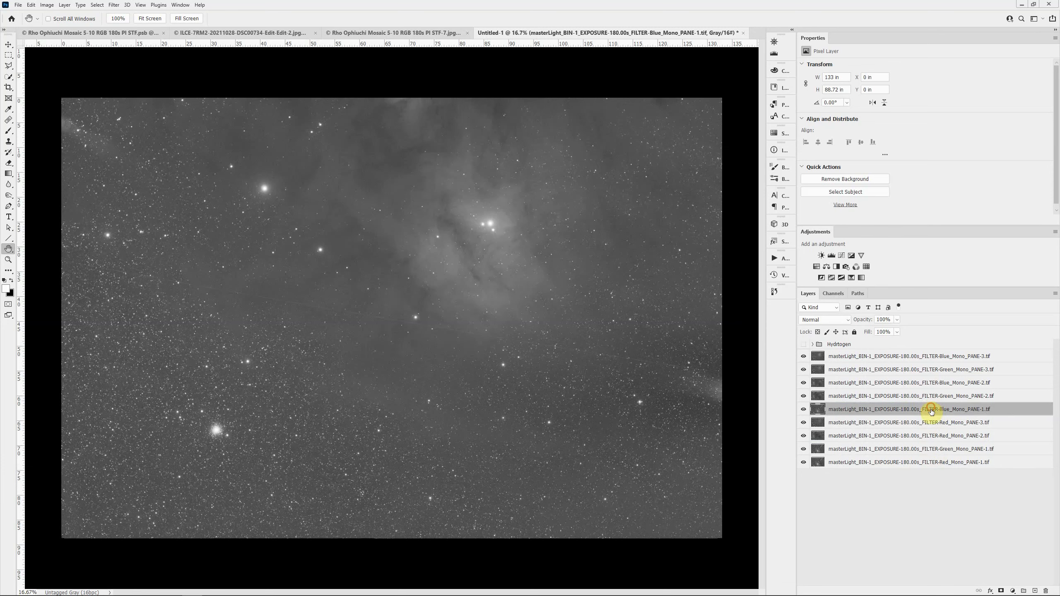
left_click_drag(931, 412, 931, 436)
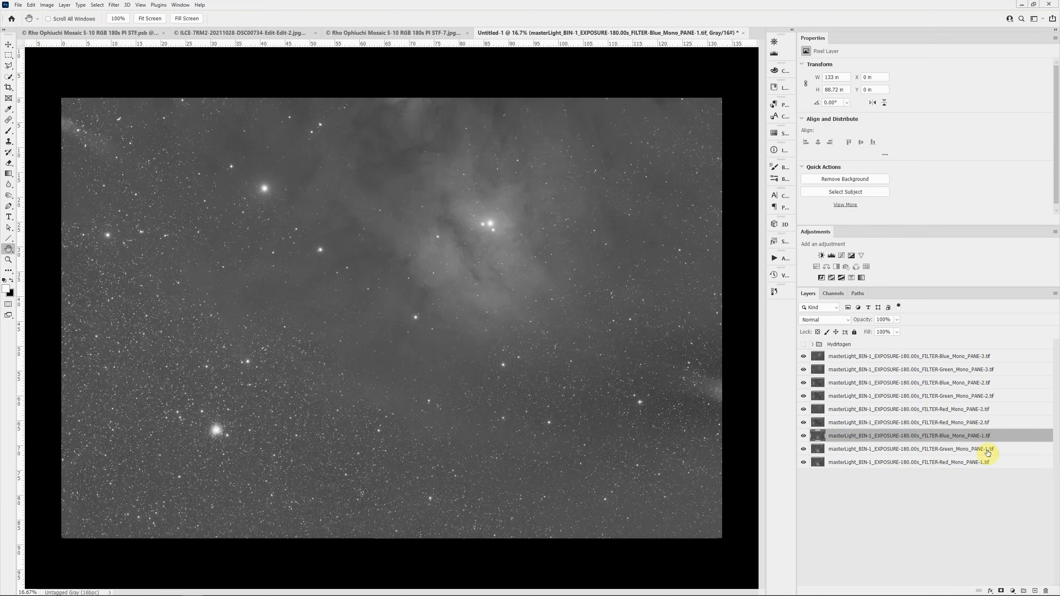
- Group the Red, Green and Blue PANE-1 layers and name the group Pane 1
left_click(988, 452, "shift")
left_click(990, 463, "shift")
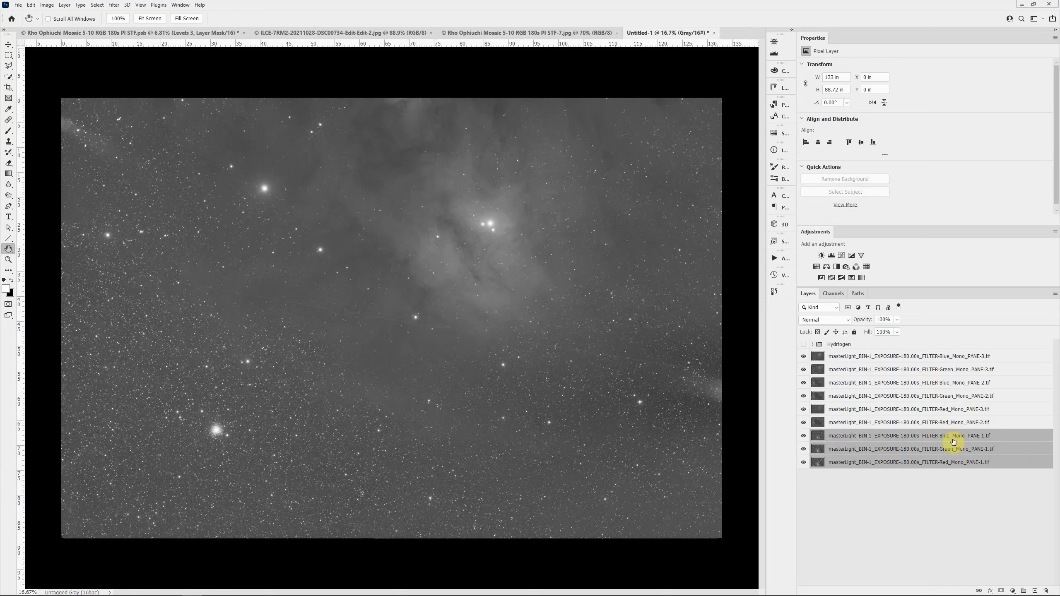
key("ctrl+g")
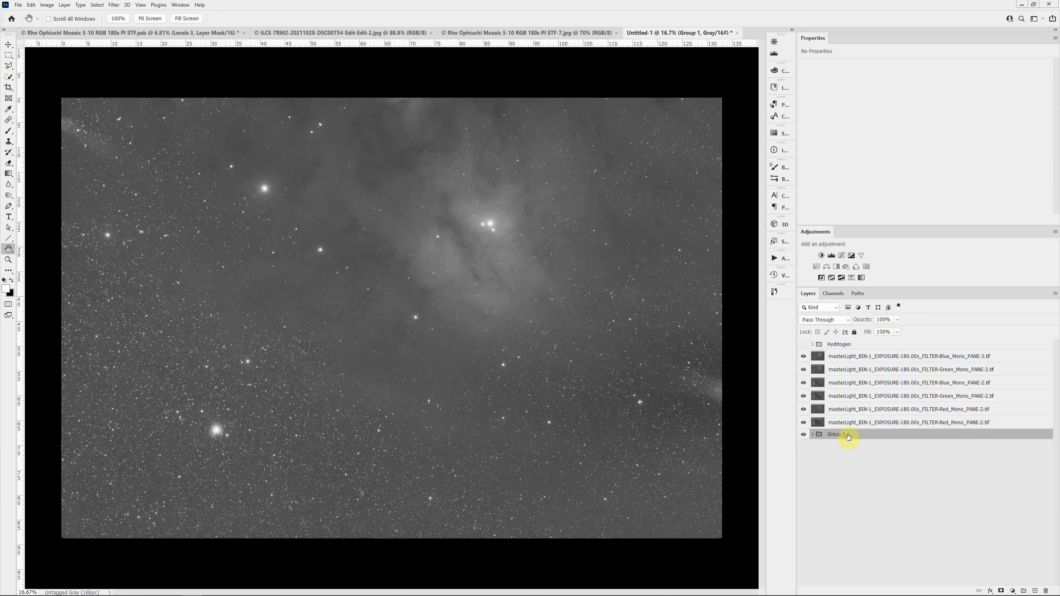
double_click(845, 435)
type("Pane 1")
key("Return")
- Move the Green PANE-2 and Blue PANE-2 layers directly above Red PANE-2, with Blue above Green
left_click(924, 423)
left_click(922, 396)
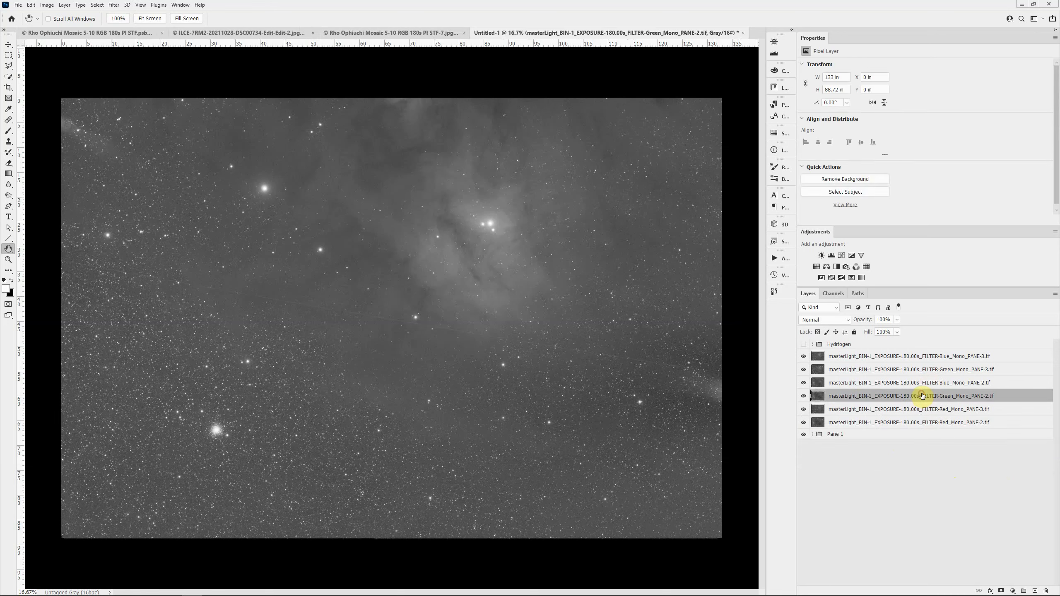
left_click_drag(922, 396, 914, 409)
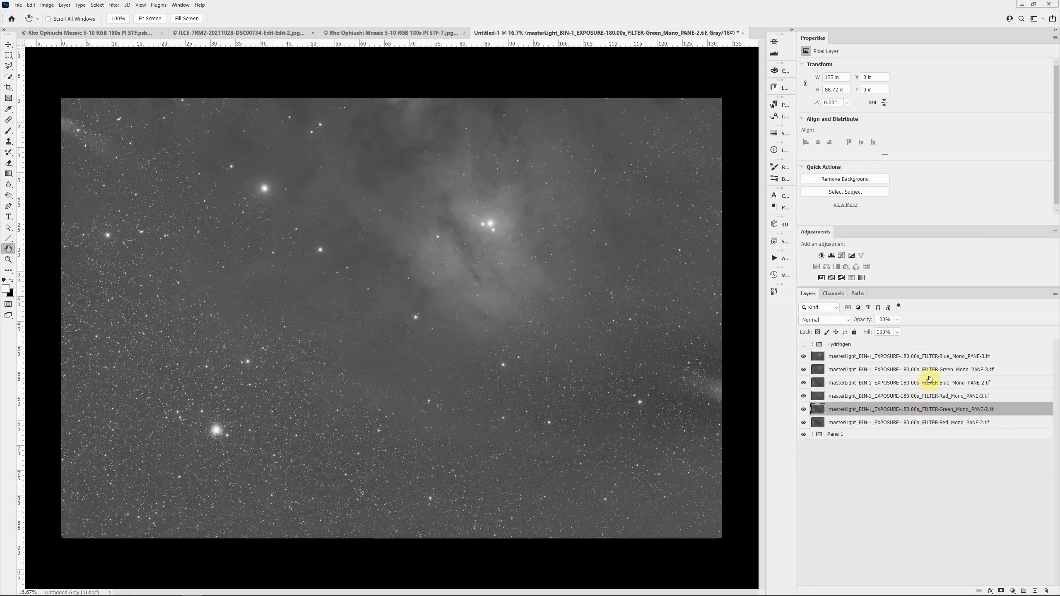
double_click(923, 382)
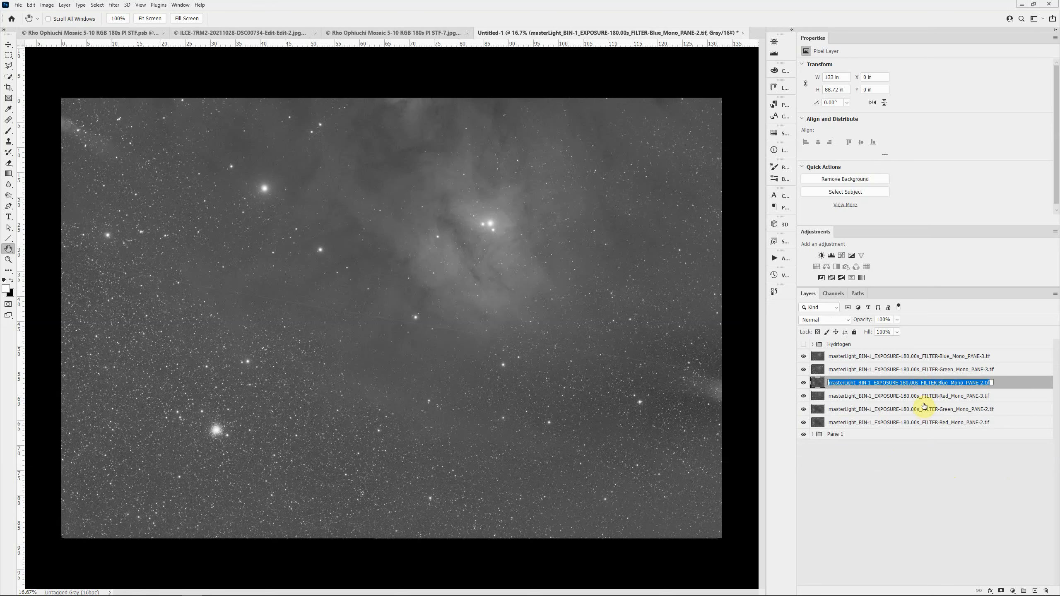
left_click(1027, 391)
left_click_drag(1016, 384, 1012, 402)
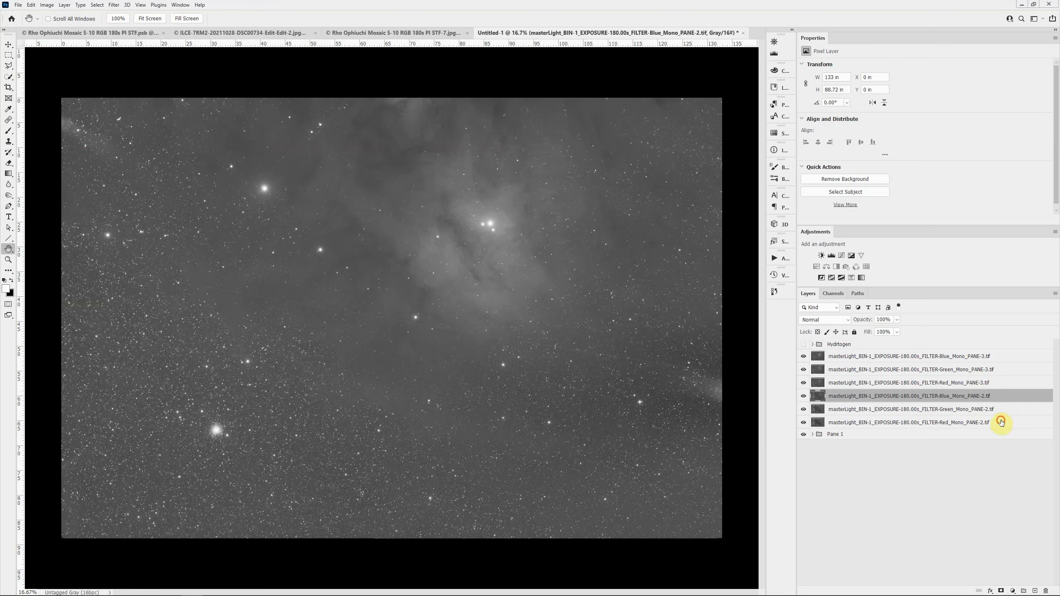
- Group the Red, Green and Blue PANE-2 layers and name the group Pane 2
left_click(1001, 422, "shift")
key("ctrl+g")
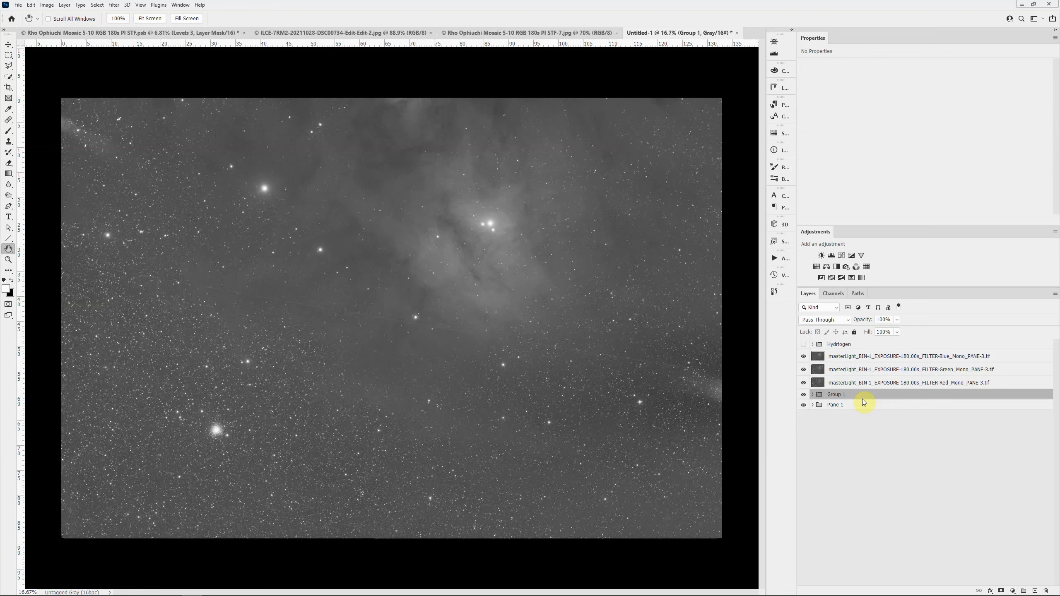
double_click(833, 395)
type("Pane 2")
key("Return")
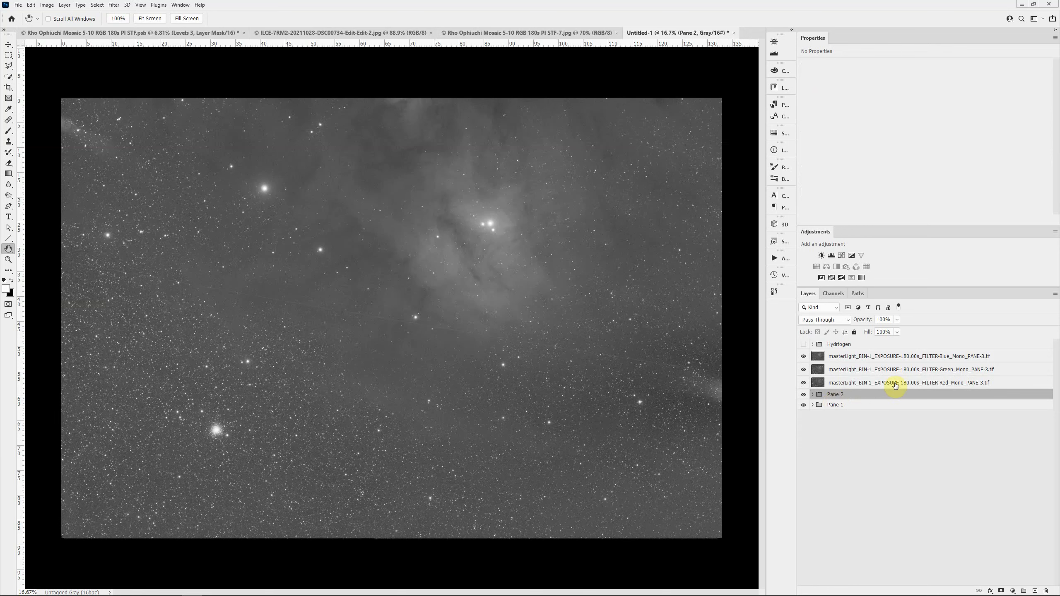
- Group the Red, Green and Blue PANE-3 layers and name the group Pane 3
left_click(896, 385)
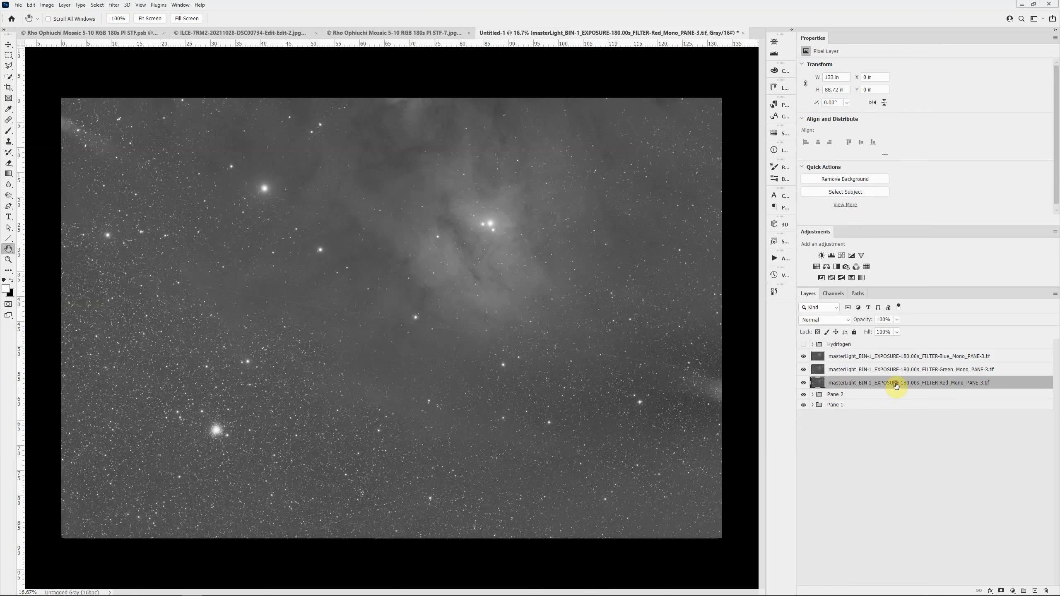
left_click(898, 360, "shift")
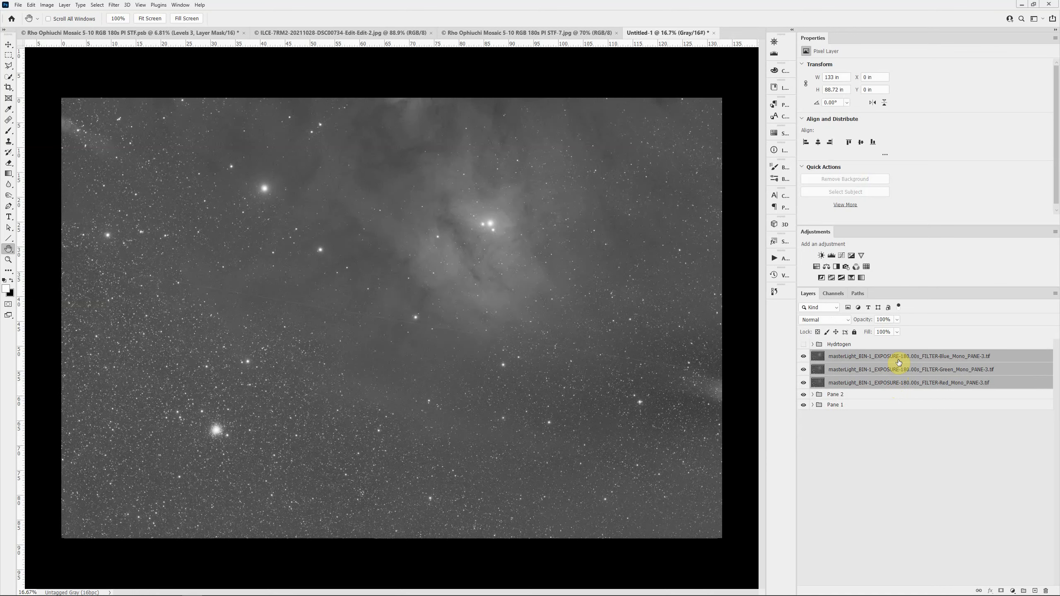
key("ctrl+g")
double_click(843, 356)
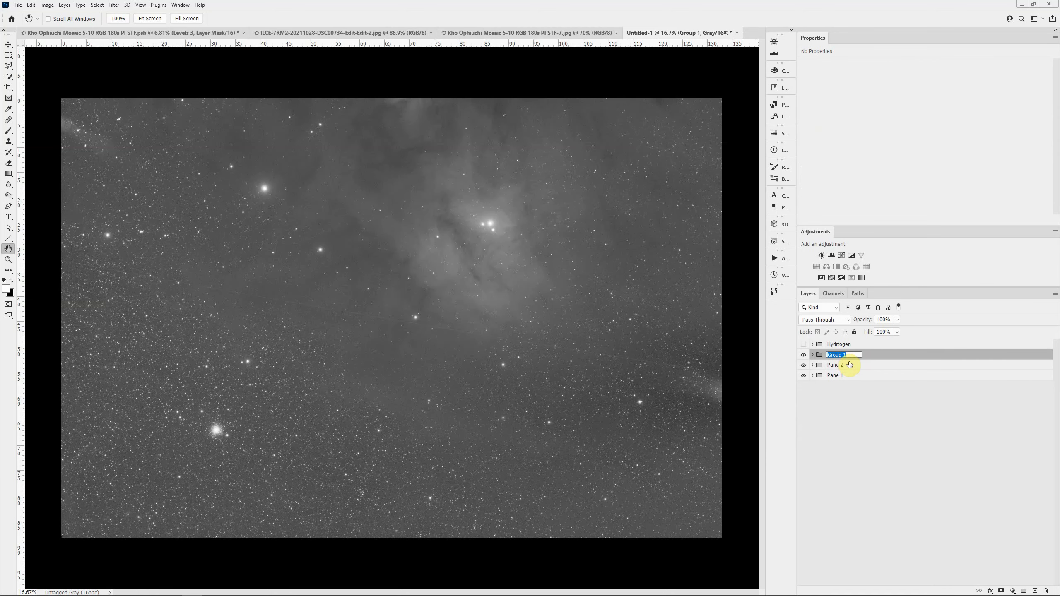
type("Pane 3")
key("Return")
- Rotate the whole image by 180°
scroll(620, 315, "down", 3)
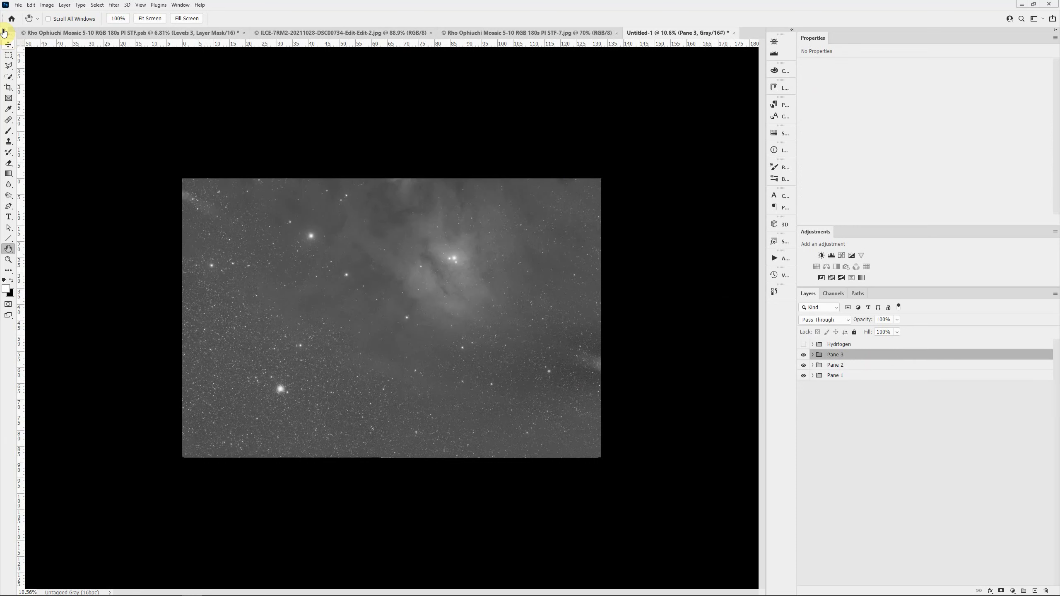
left_click(47, 5)
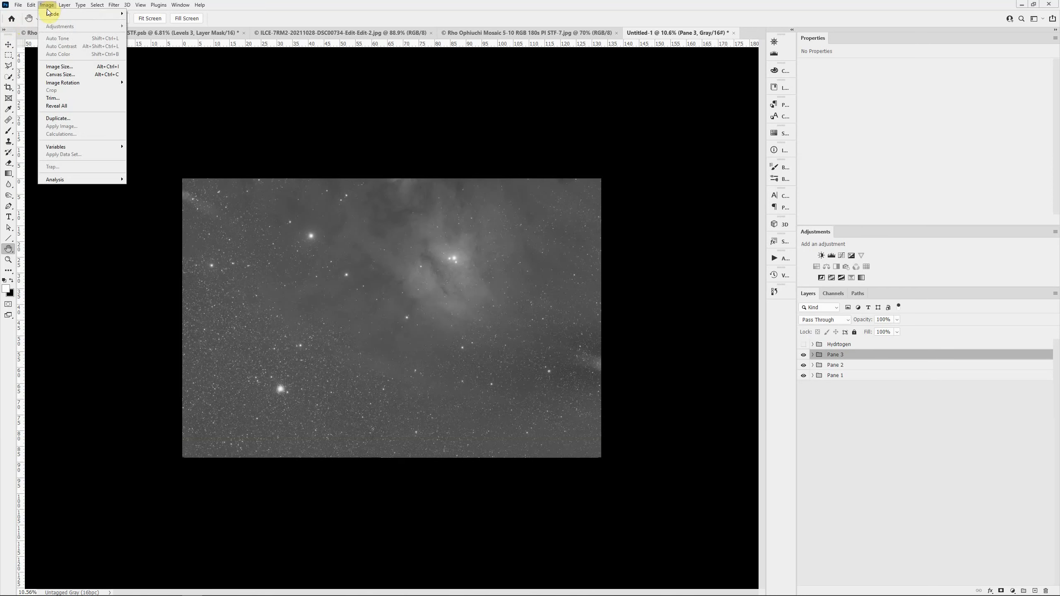
mouse_move(71, 82)
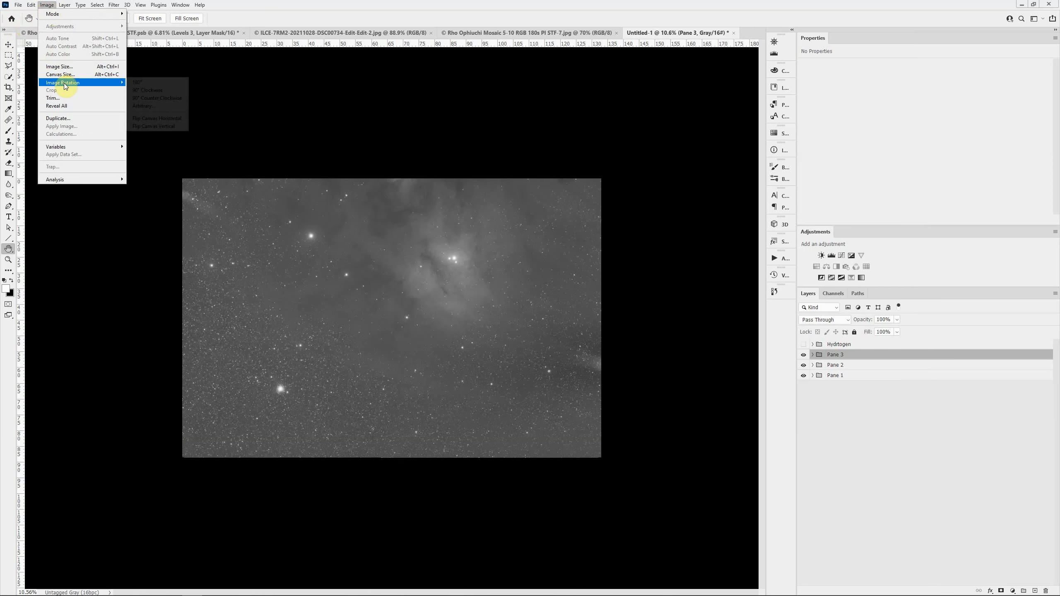
left_click(149, 90)
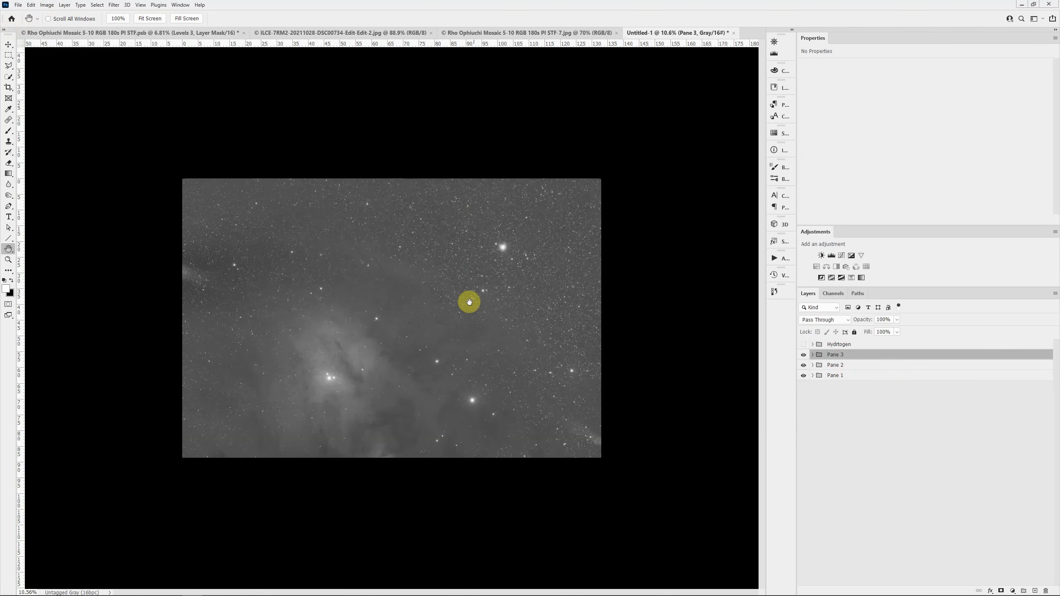
- Convert the document from Grayscale to RGB Color mode without merging the layers
scroll(469, 301, "up", 2)
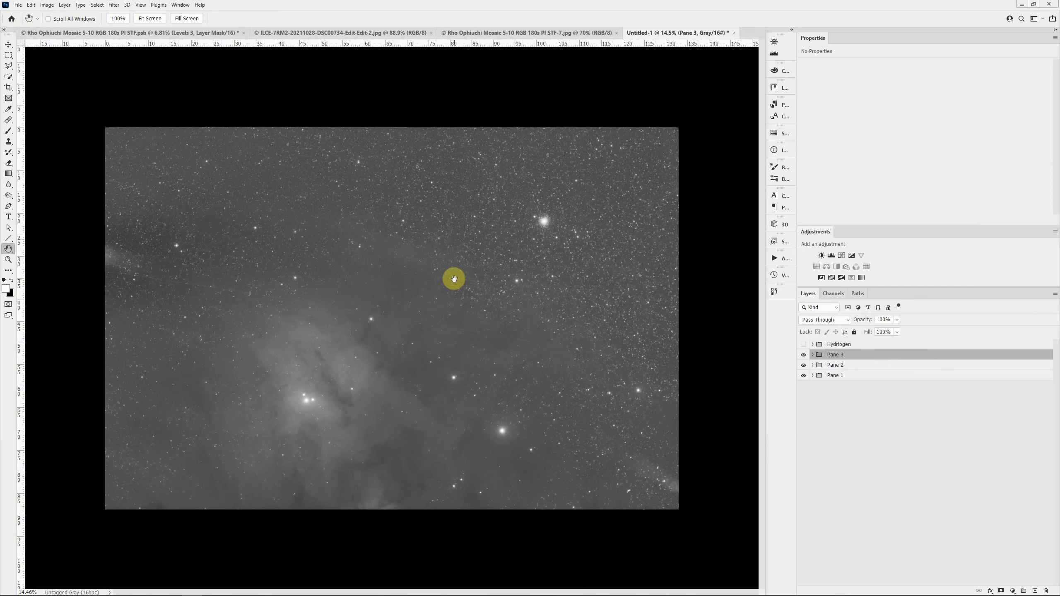
left_click(49, 5)
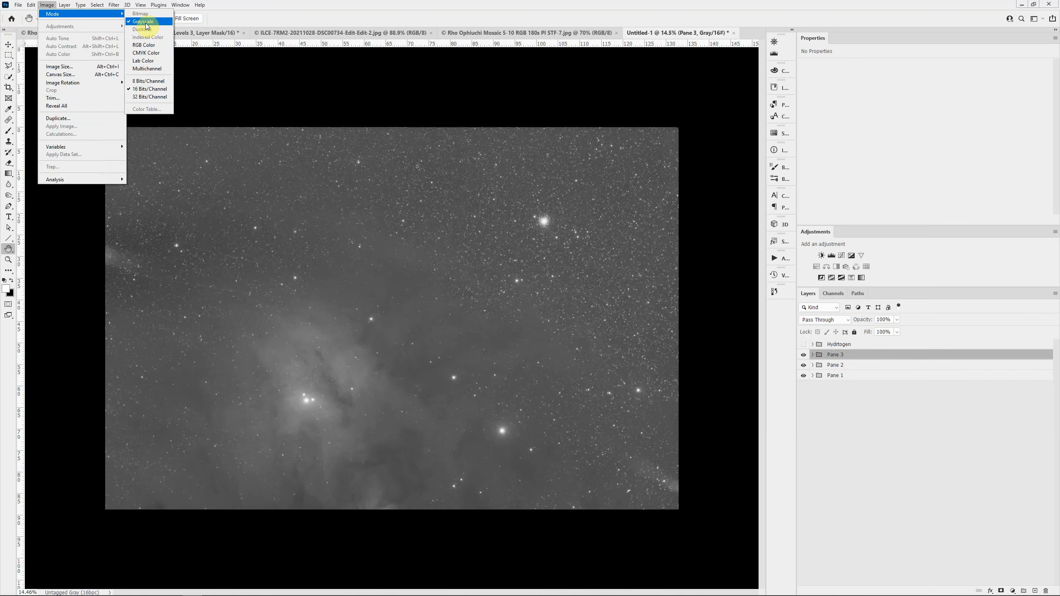
left_click(149, 48)
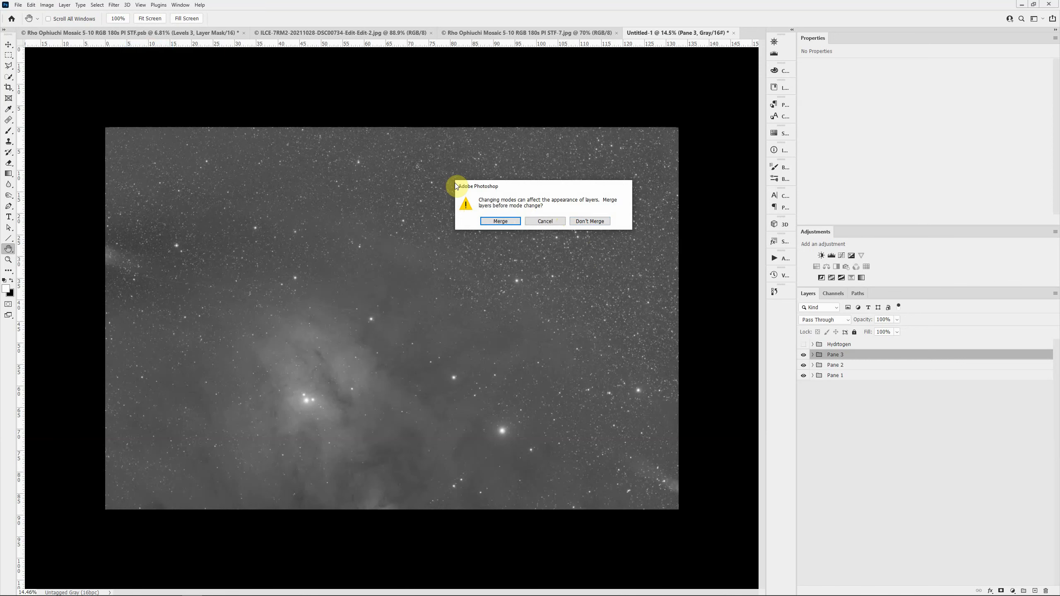
left_click(584, 221)
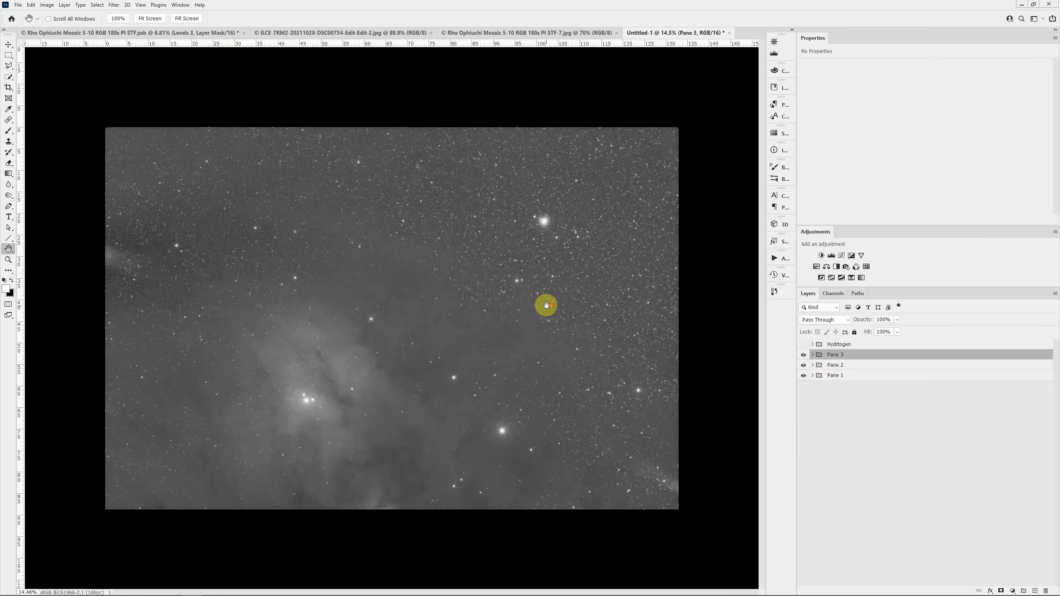
- Extend the canvas evenly above and below the image with the Crop tool, to about 220 in tall
scroll(544, 304, "down", 2)
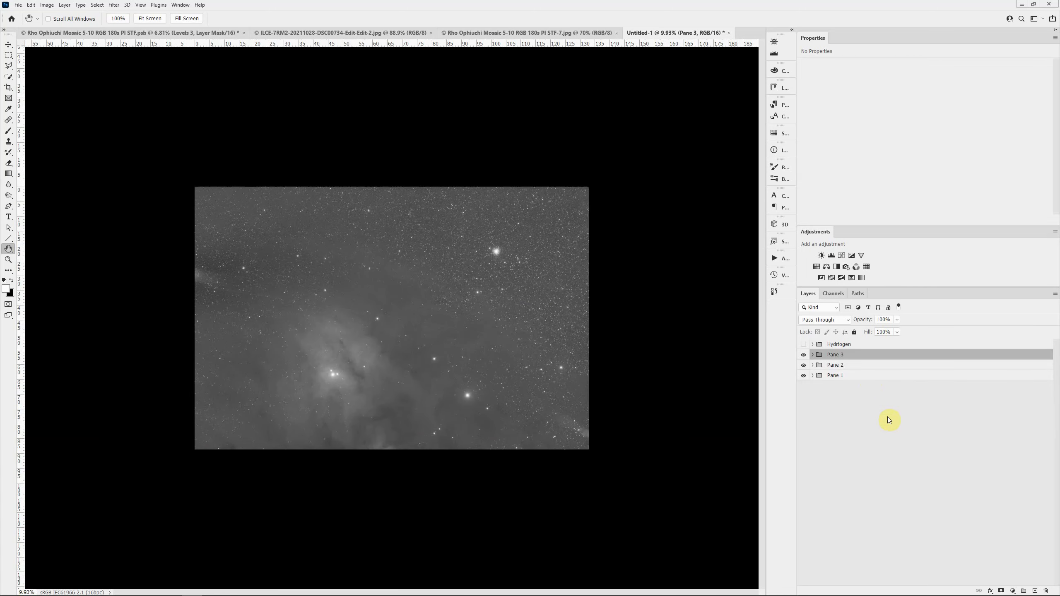
scroll(500, 237, "down", 2)
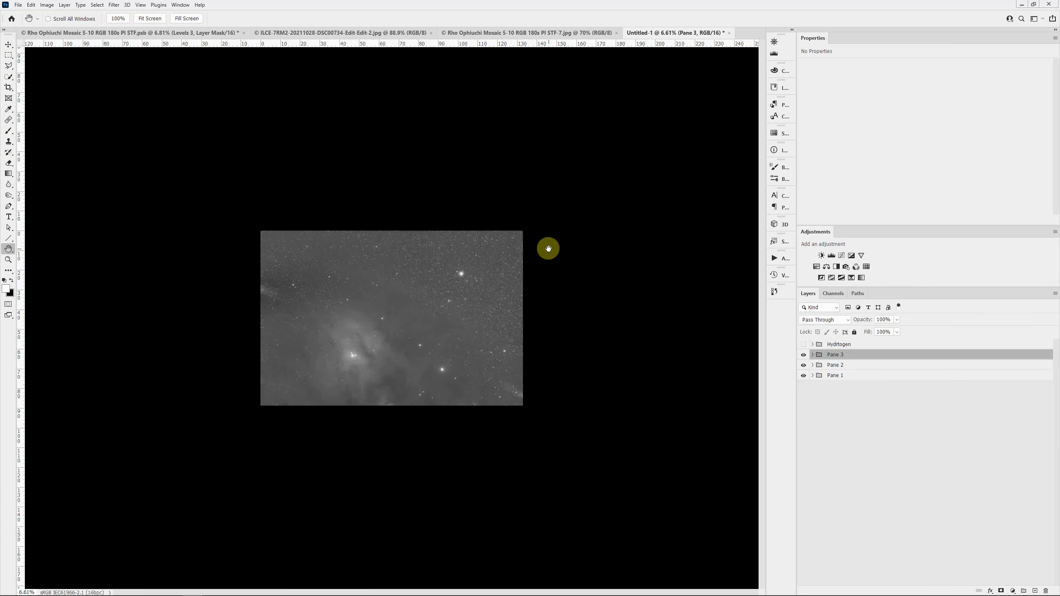
key("c")
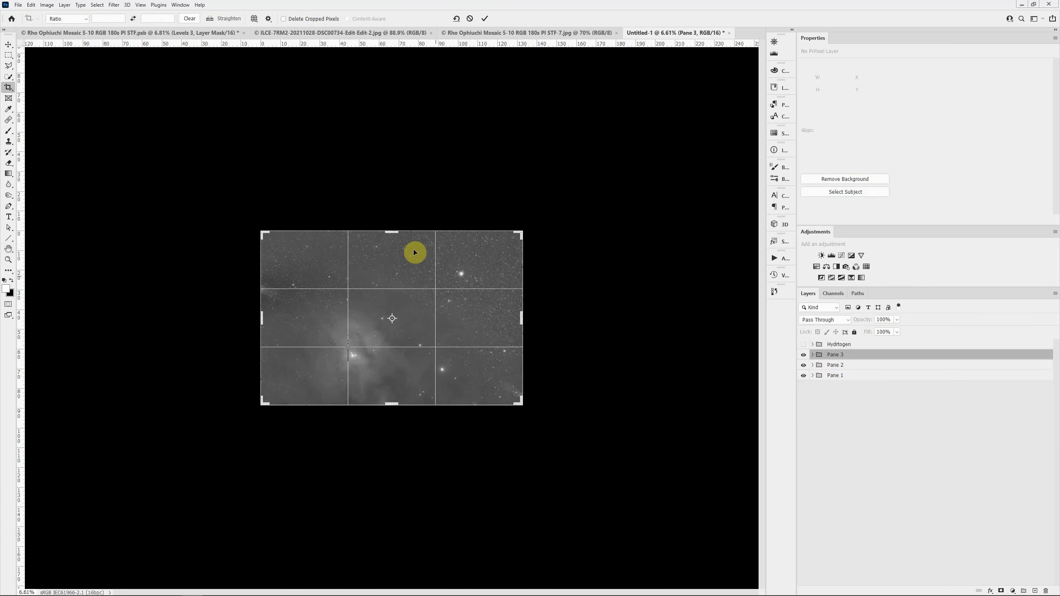
left_click_drag(395, 231, 399, 99)
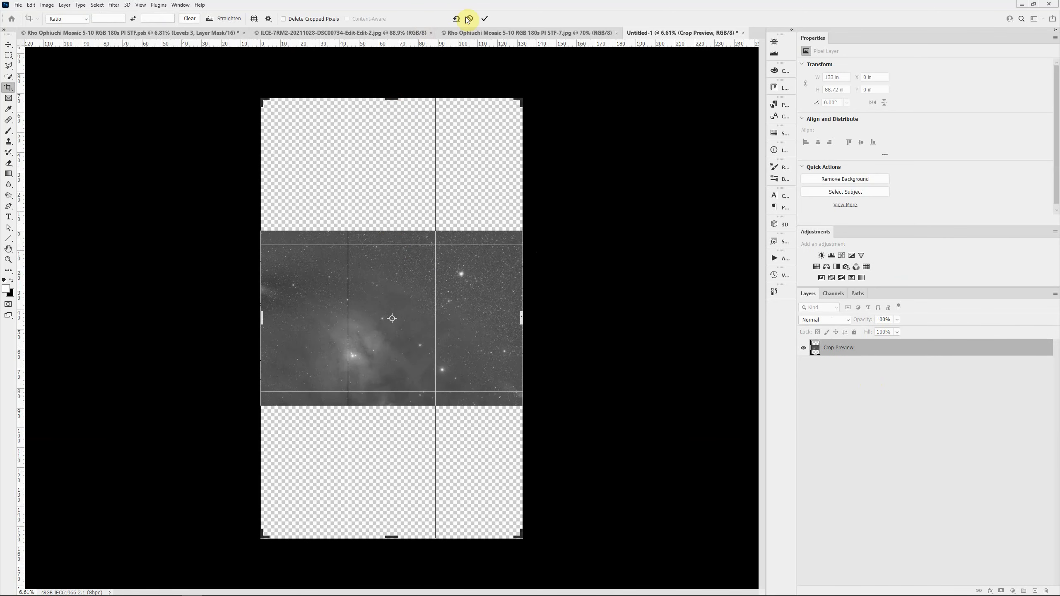
left_click(485, 18)
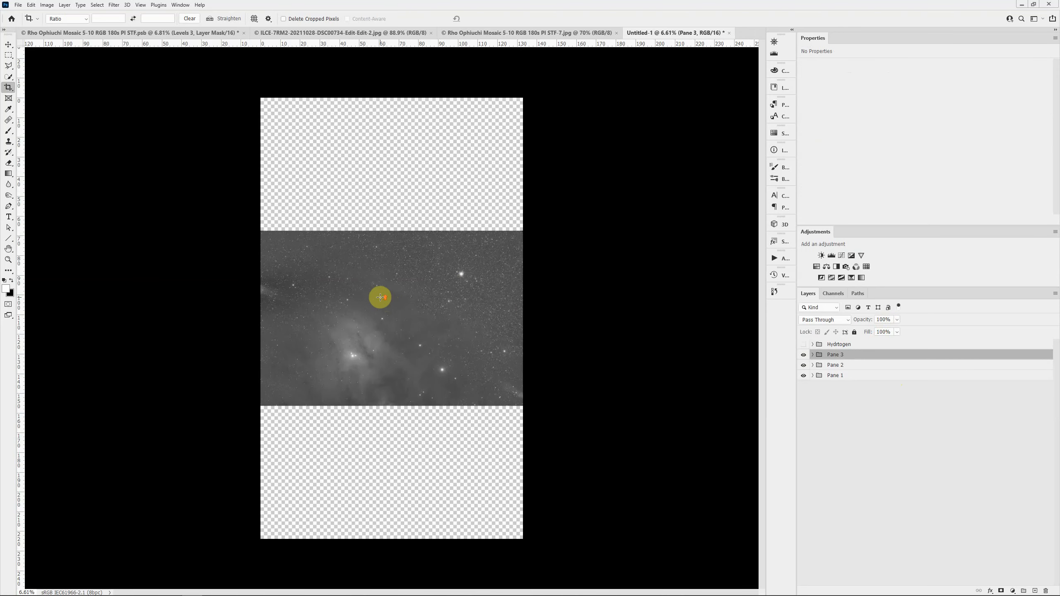
- Move the Pane 3 group up about 65 in so it overlaps the pane below it, and set its blend mode to Lighten
scroll(380, 298, "up", 6)
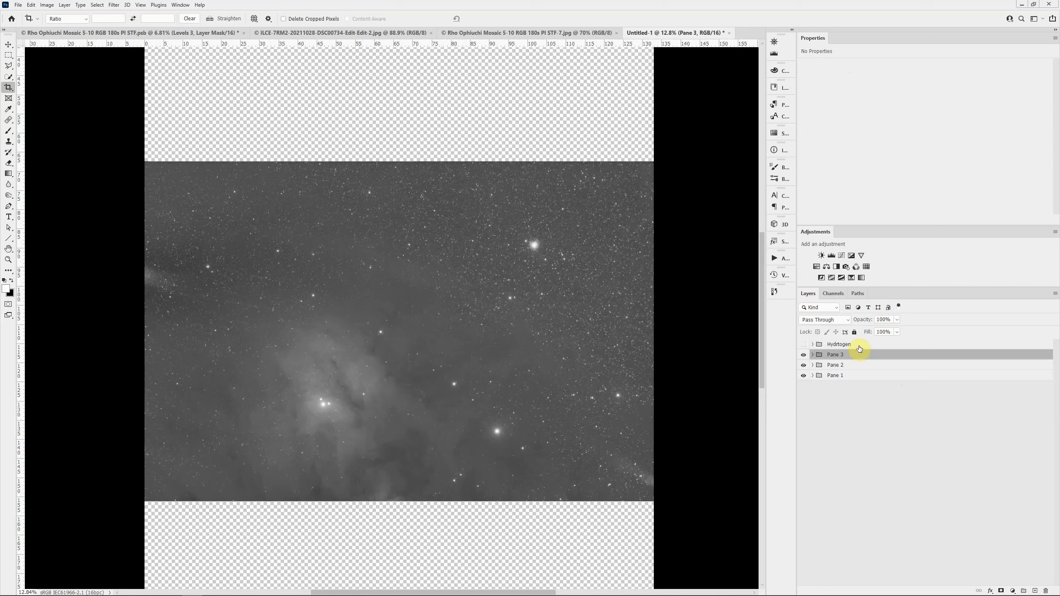
key("v")
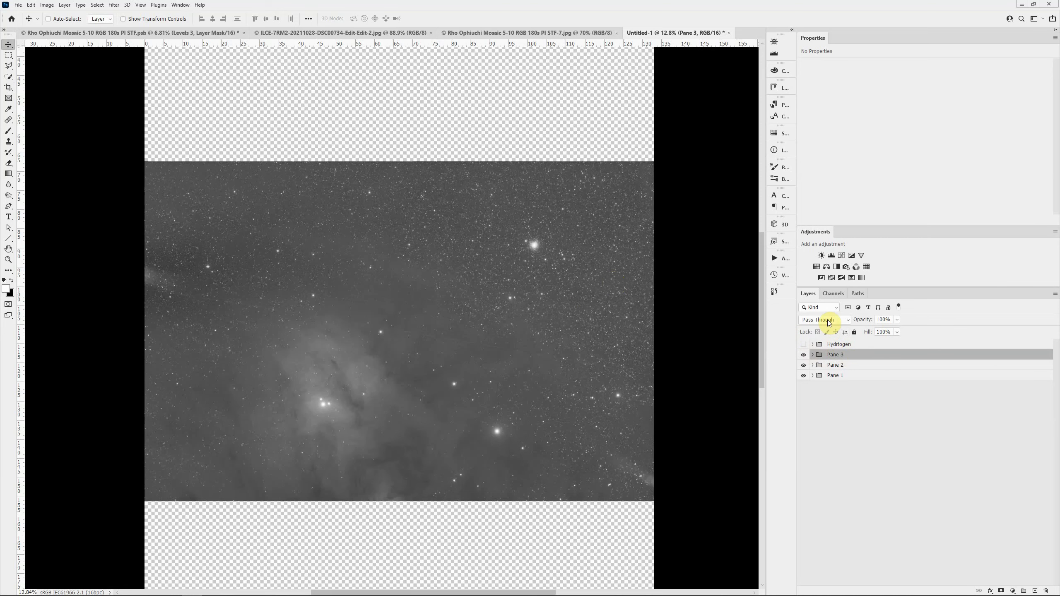
left_click_drag(480, 329, 476, 78)
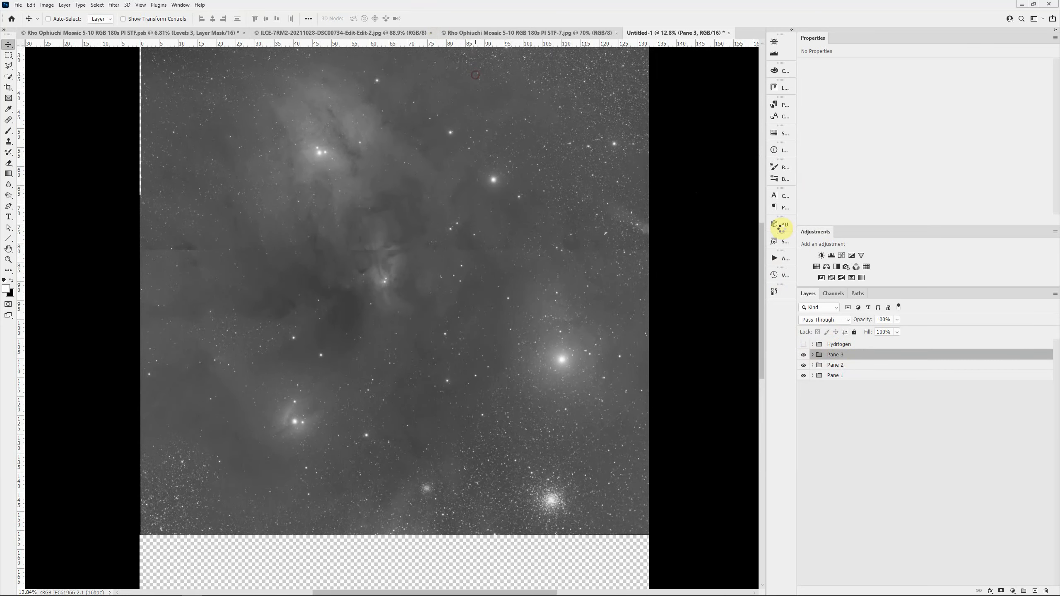
left_click(821, 319)
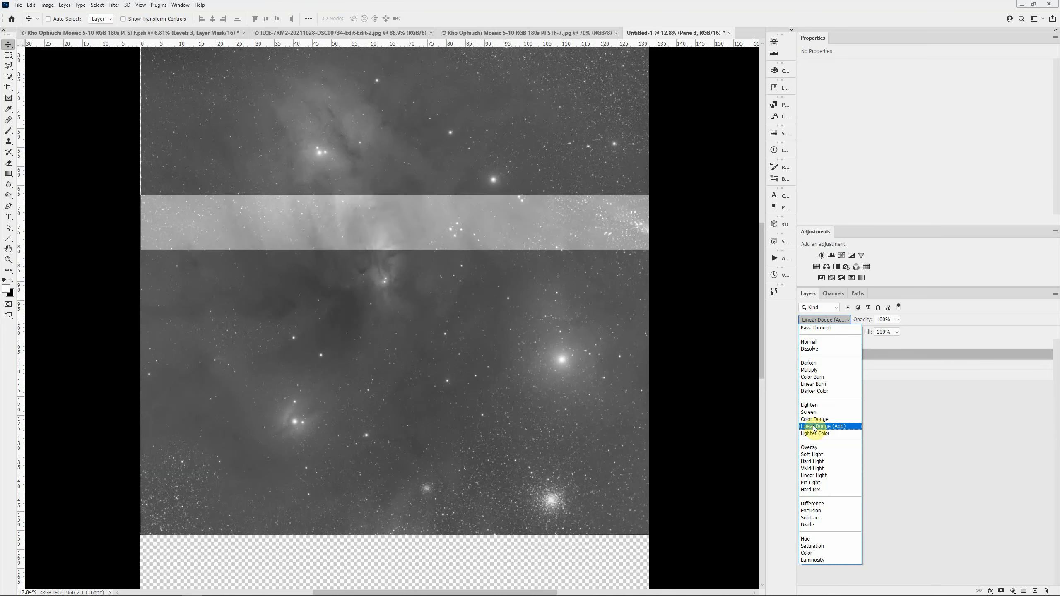
left_click(814, 409)
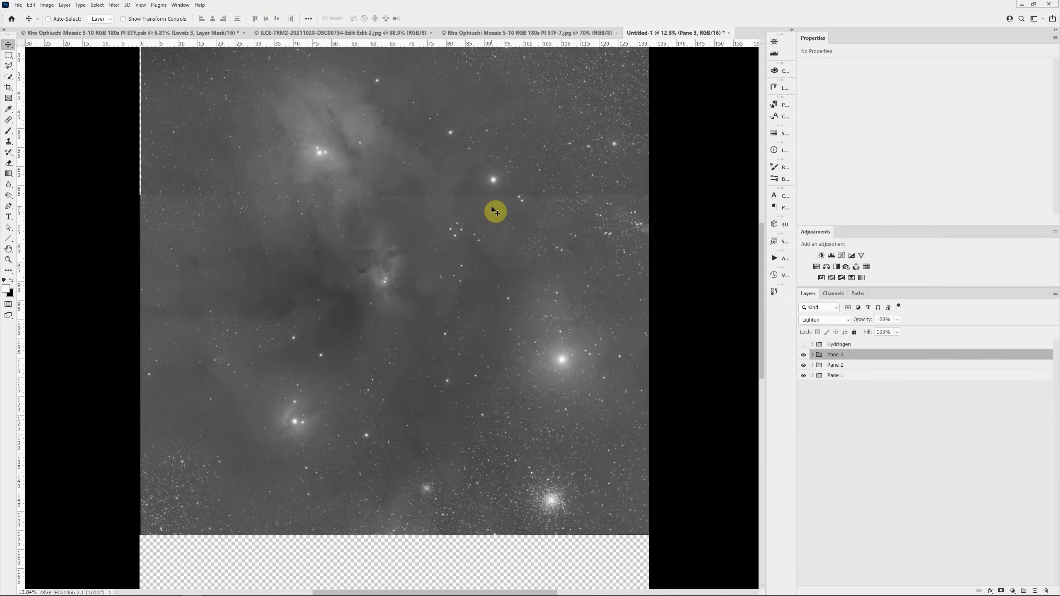
- Nudge the Pane 3 group until its stars coincide with the pane below near the right edge of the overlap
scroll(601, 233, "up", 1)
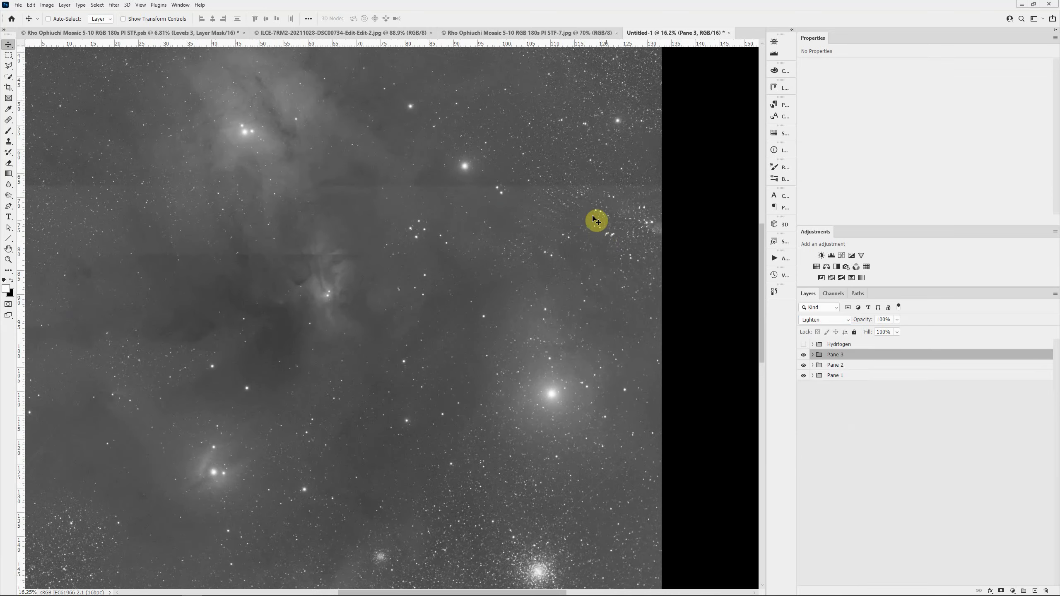
left_click_drag(589, 225, 595, 218)
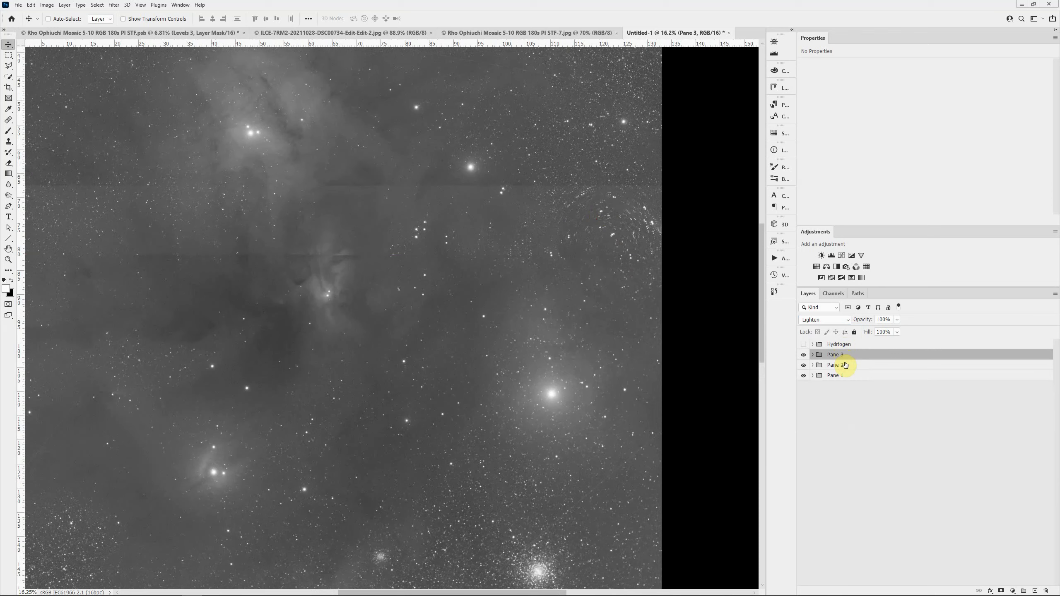
mouse_move(551, 218)
left_mouse_down()
mouse_move(540, 208)
mouse_move(551, 214)
left_mouse_up()
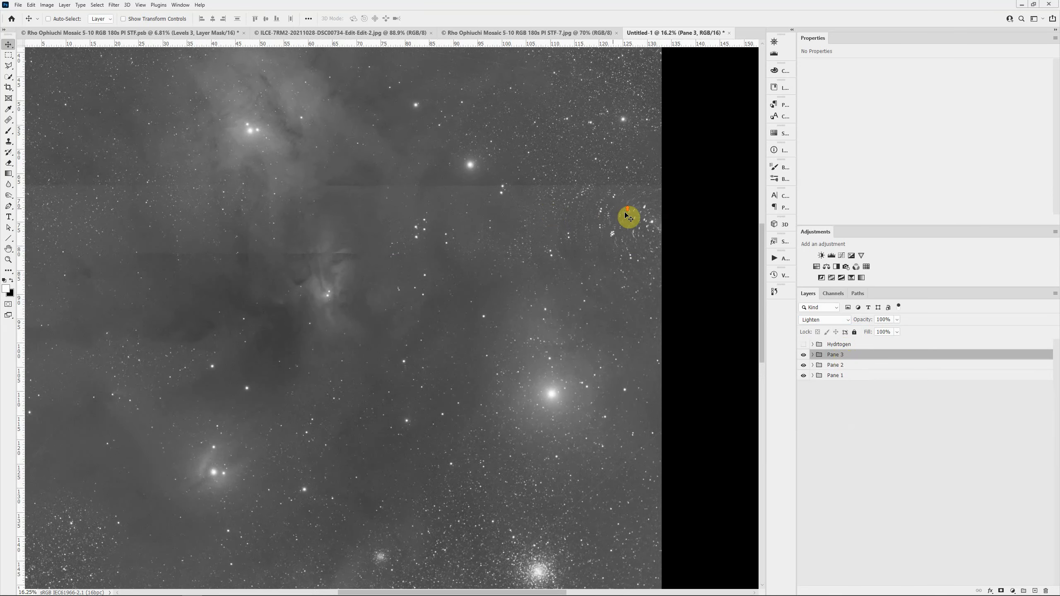
scroll(624, 214, "up", 2)
left_click_drag(624, 226, 626, 228)
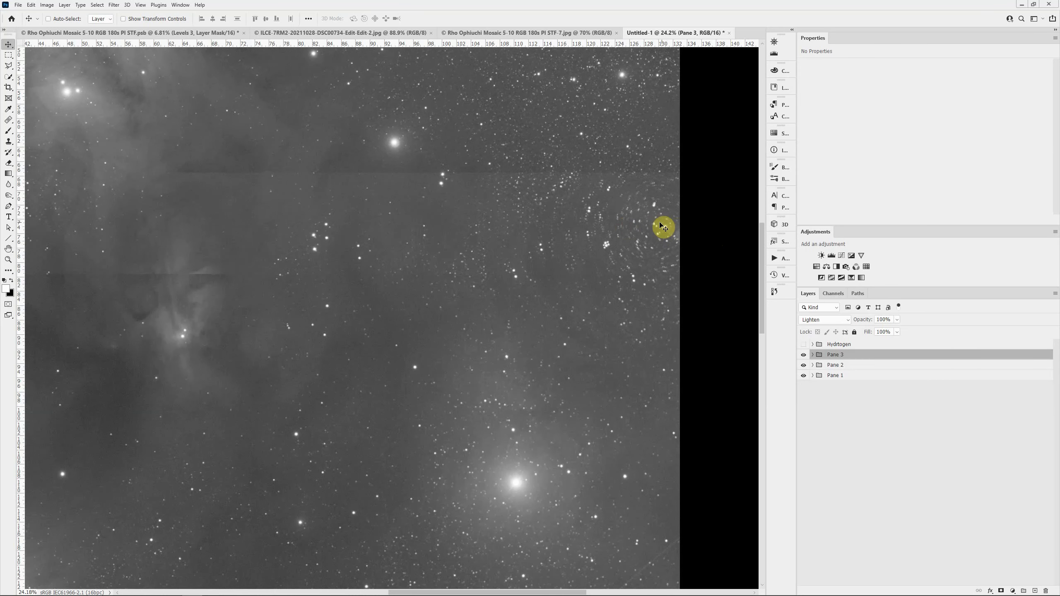
scroll(664, 230, "down", 3)
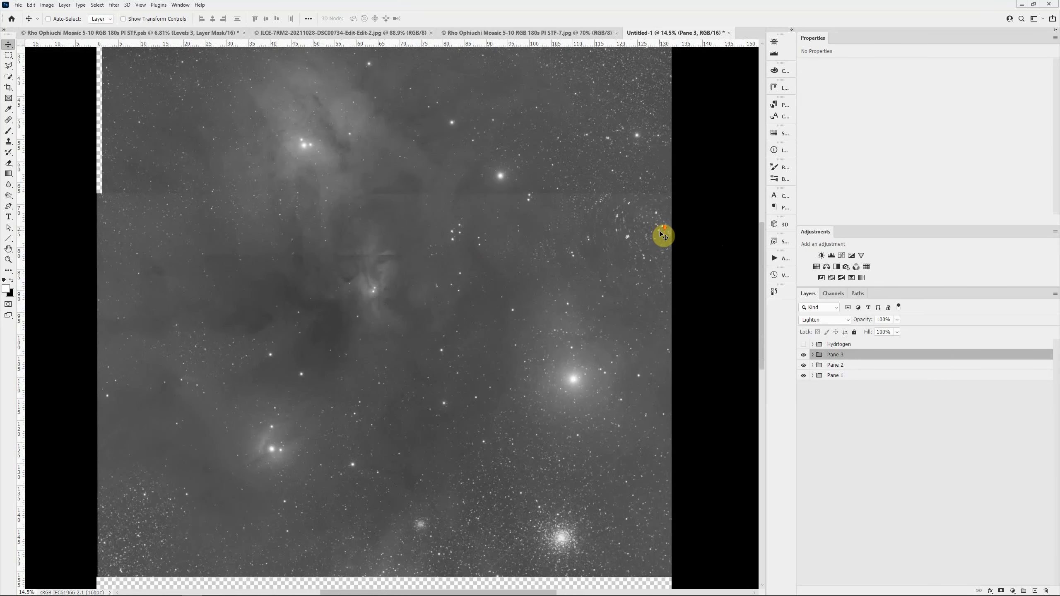
scroll(385, 233, "up", 1)
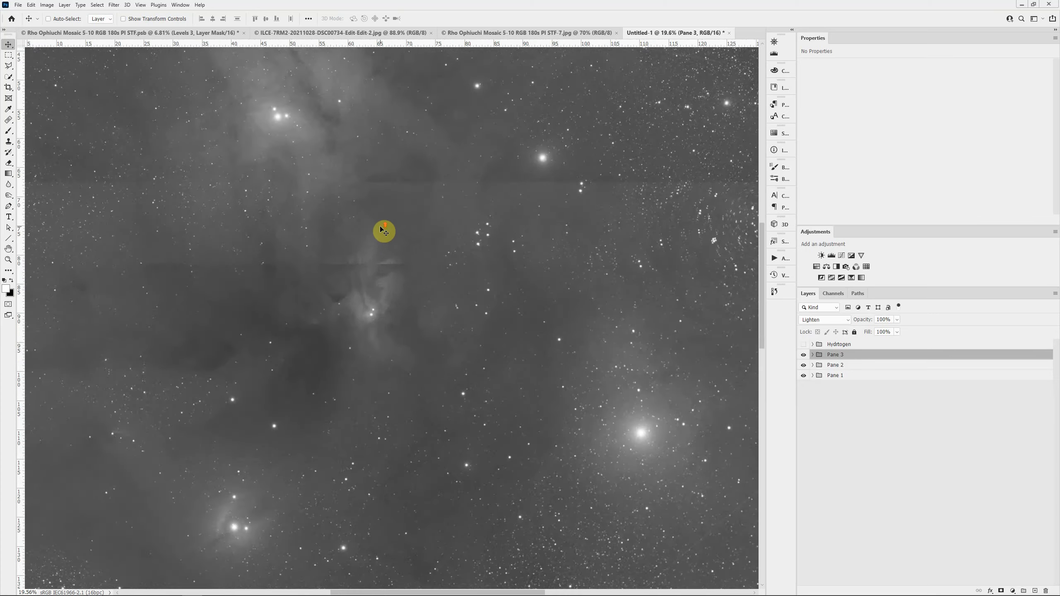
scroll(384, 233, "down", 2)
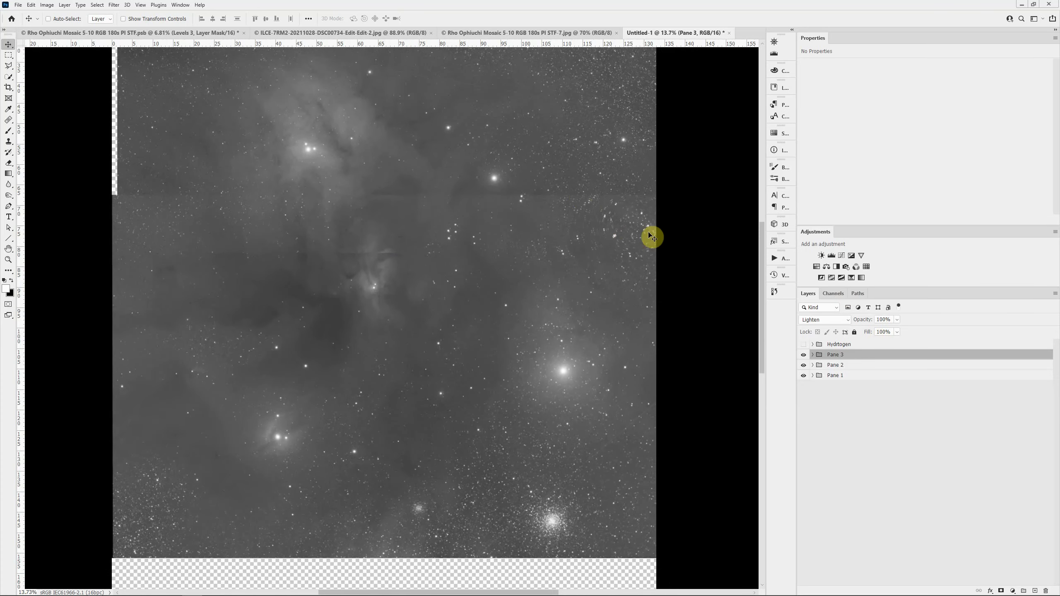
- Free-transform Pane 3, placing its reference point on the matched stars near the overlap's right edge, and rotate it about -2.06°
key("ctrl+t")
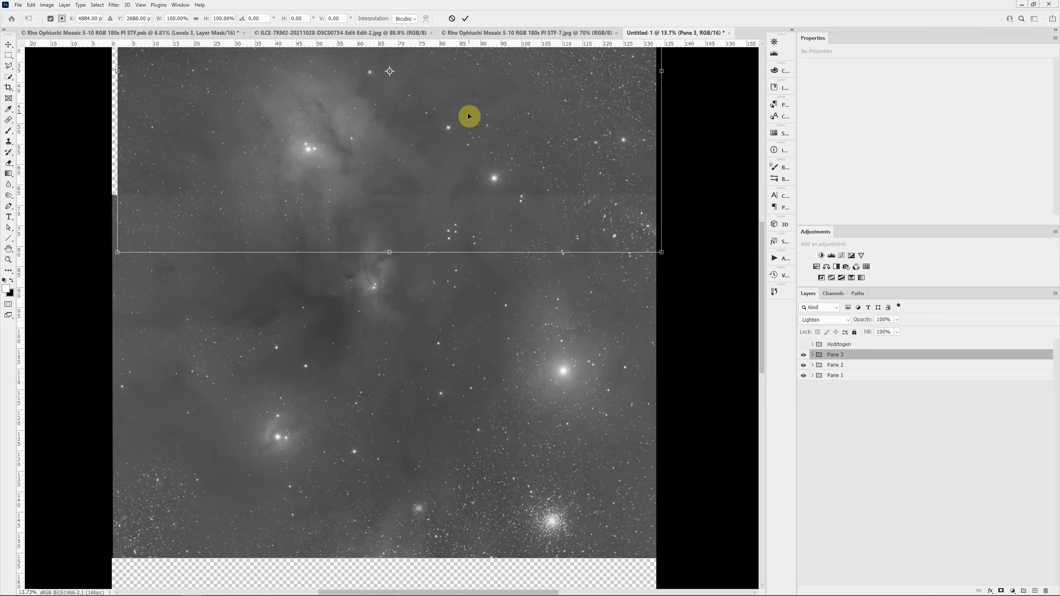
left_click_drag(469, 116, 473, 275)
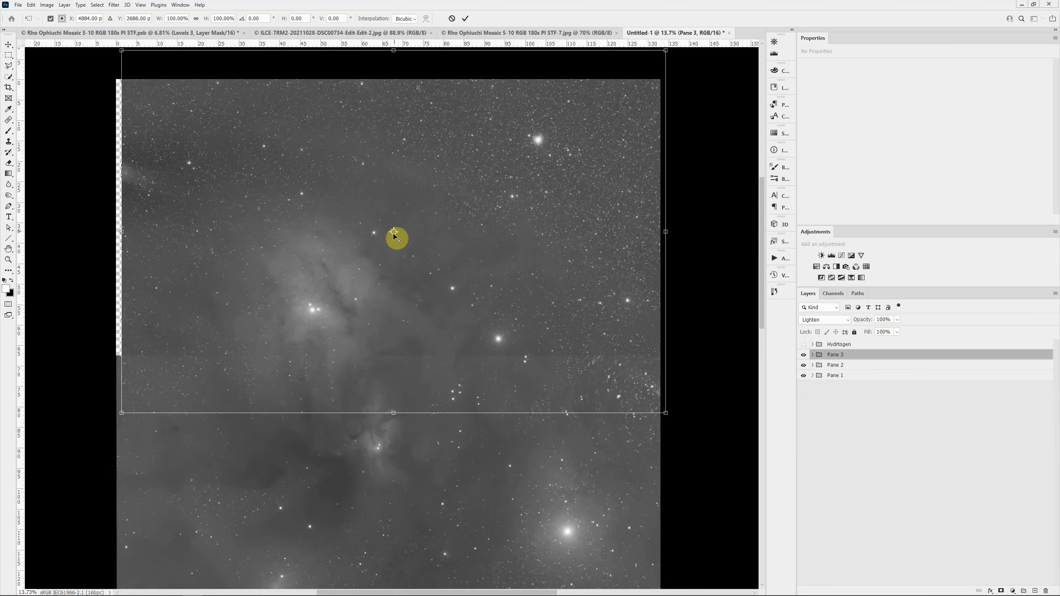
left_click_drag(394, 232, 653, 390)
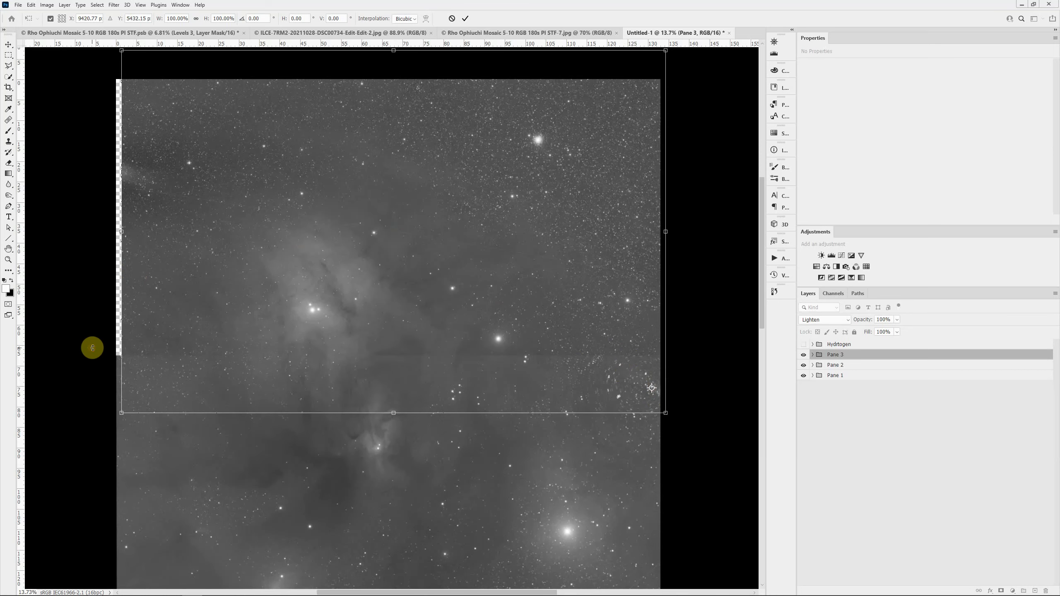
left_click_drag(92, 346, 95, 368)
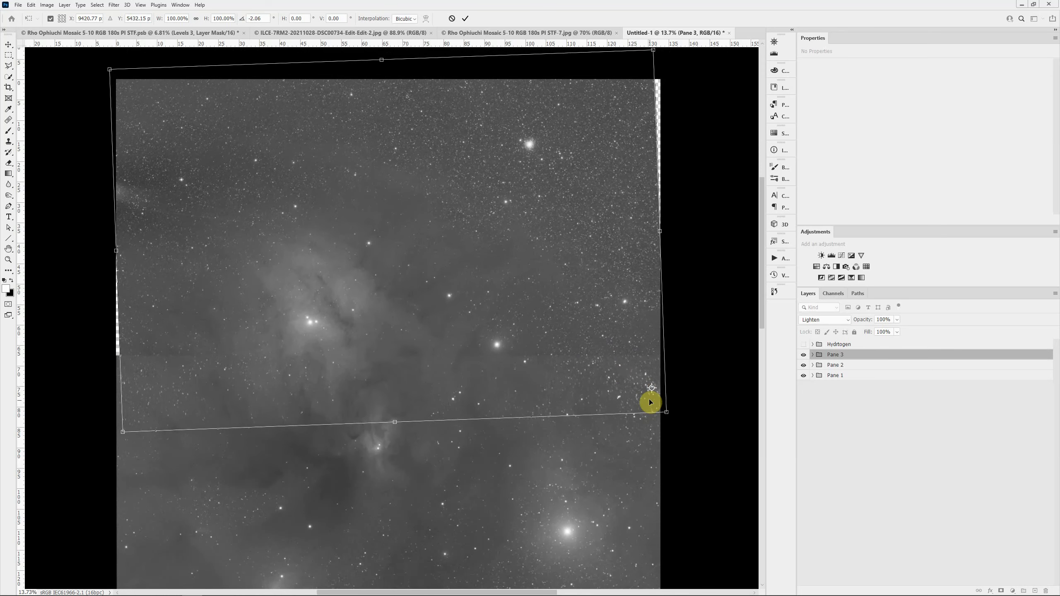
- Fine-tune Pane 3's position on the stars around the reference point and set its blend mode to Difference
scroll(652, 406, "up", 2)
scroll(650, 397, "up", 4)
scroll(649, 395, "up", 1)
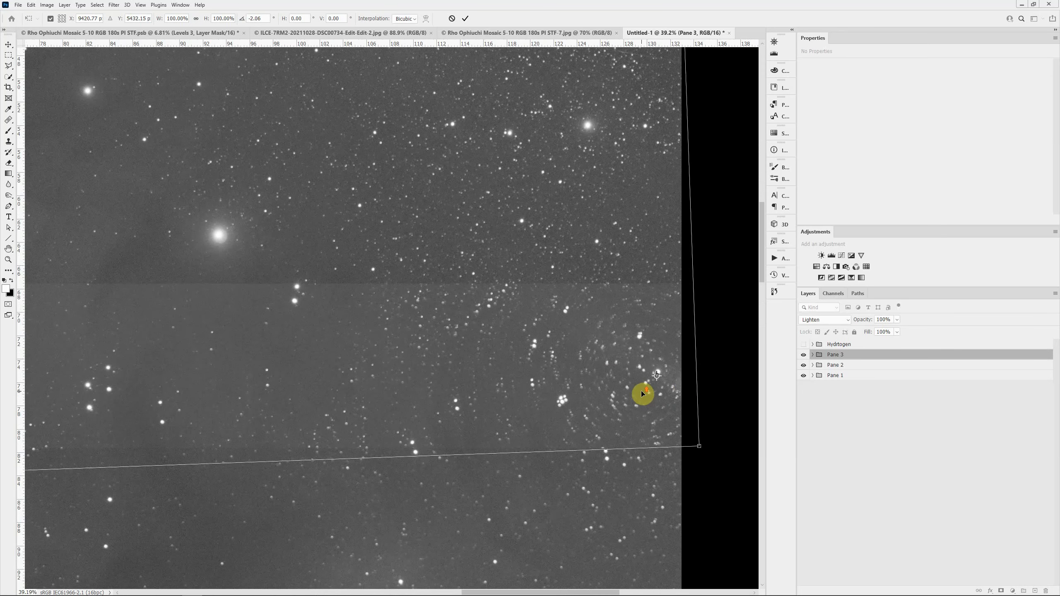
scroll(634, 380, "up", 1)
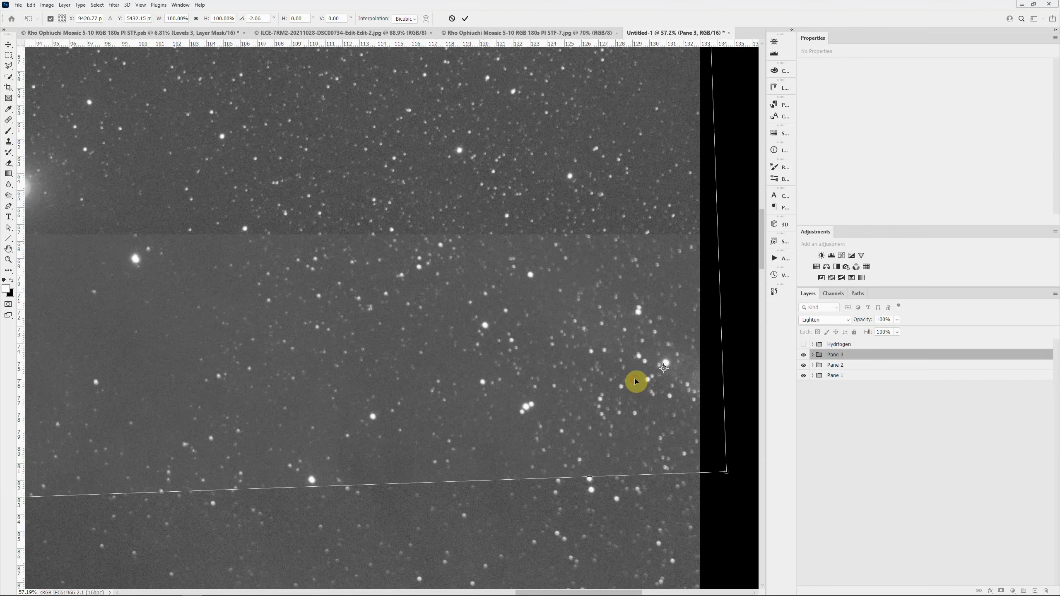
left_click_drag(634, 379, 643, 417)
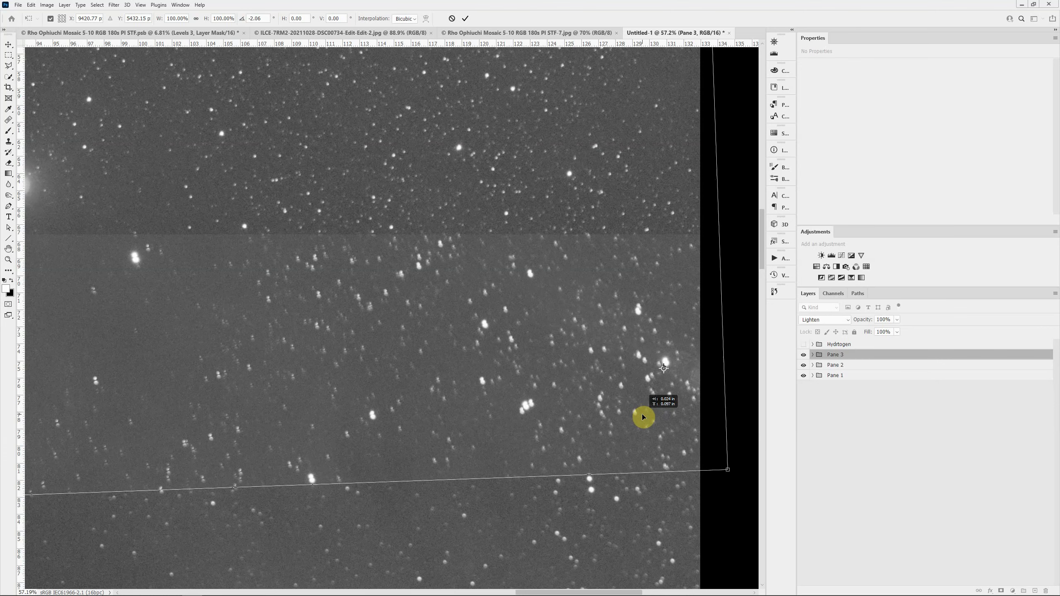
left_click_drag(643, 417, 643, 417)
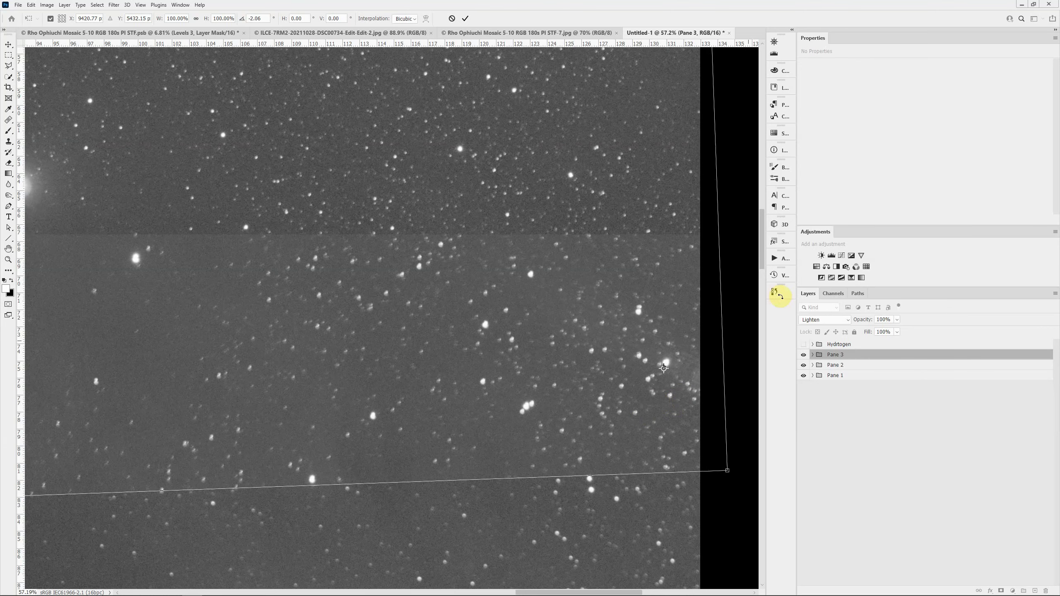
left_click(818, 321)
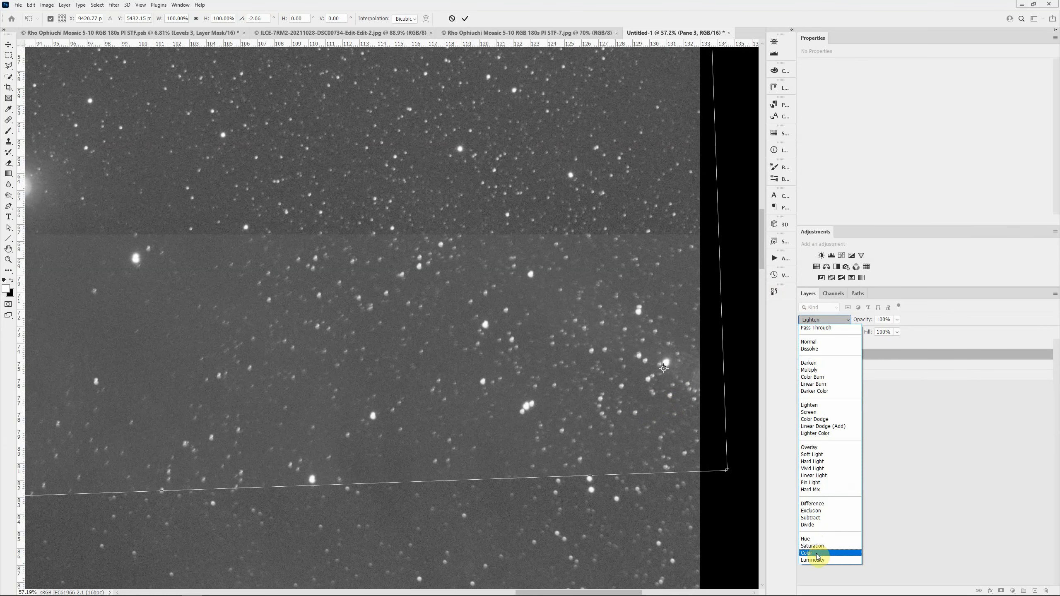
left_click(818, 504)
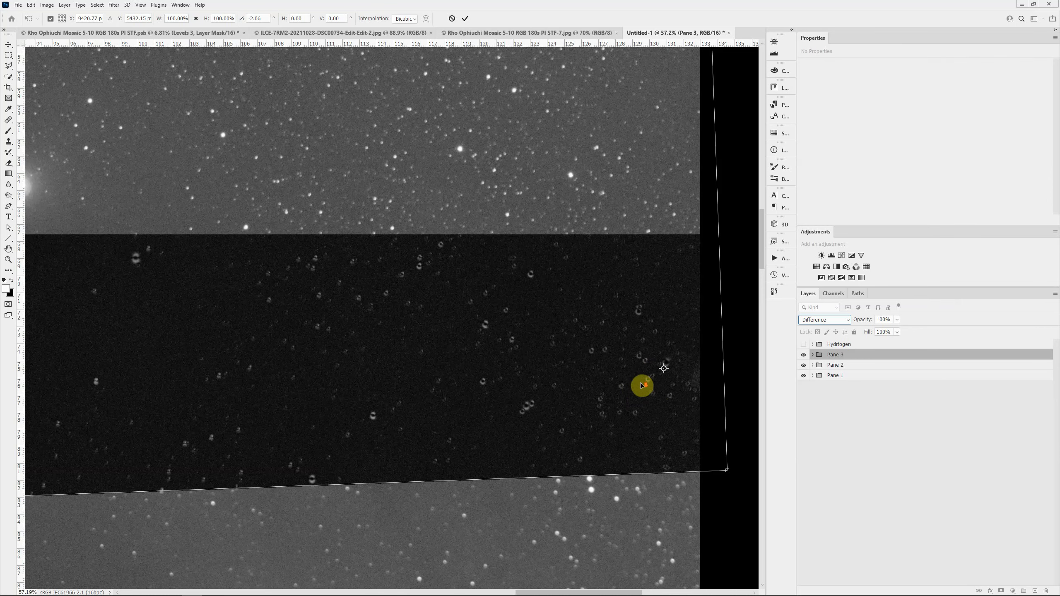
- Refine Pane 3's rotation to about -2.28° so the stars cancel out at the overlap's left end, and apply the transform
scroll(322, 333, "down", 10)
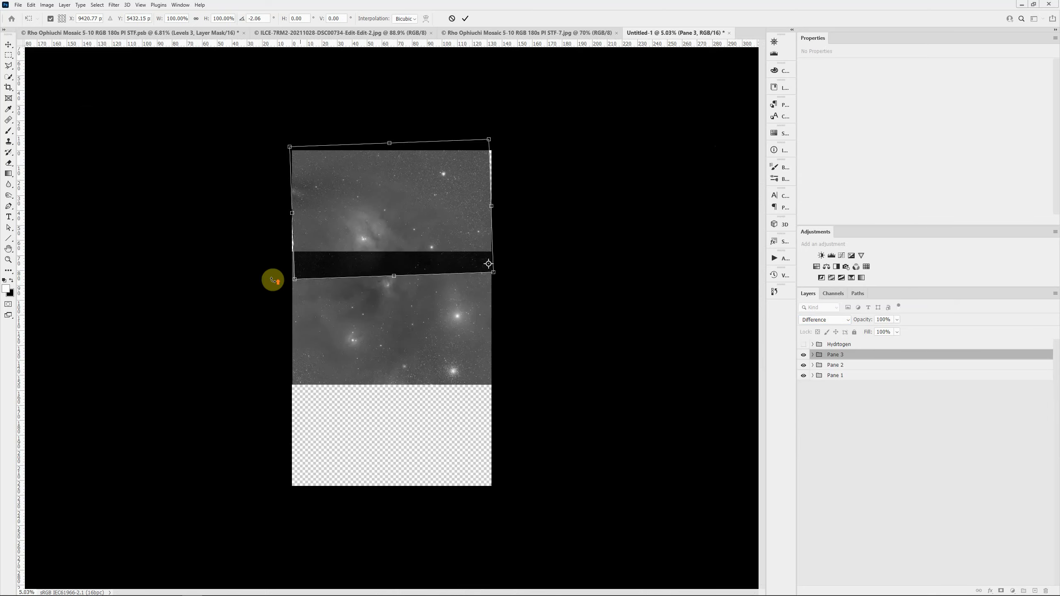
scroll(274, 279, "up", 8)
scroll(303, 253, "up", 4)
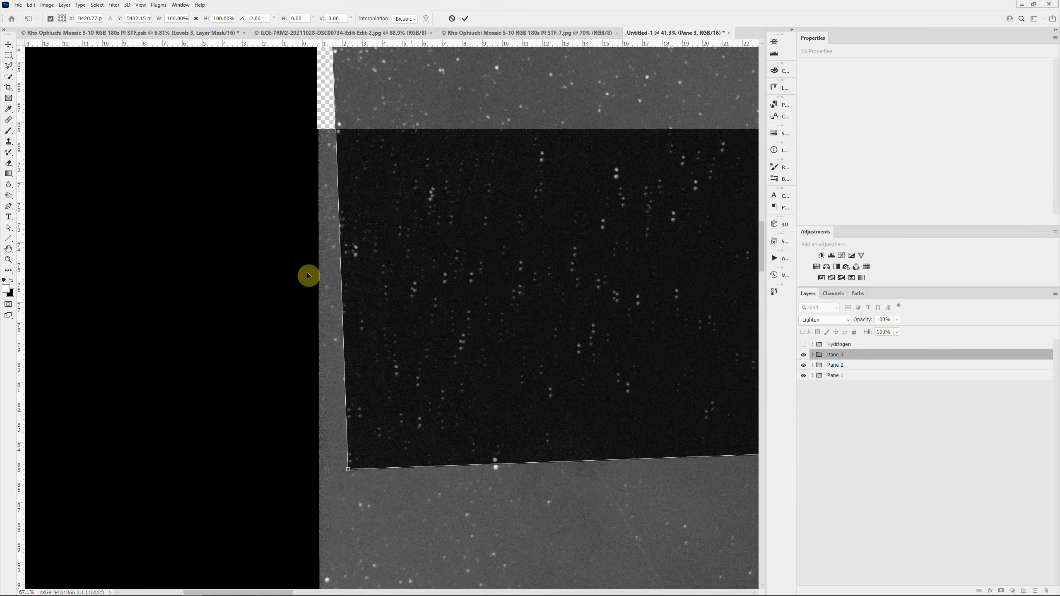
key("shift+alt+g")
scroll(305, 277, "up", 2)
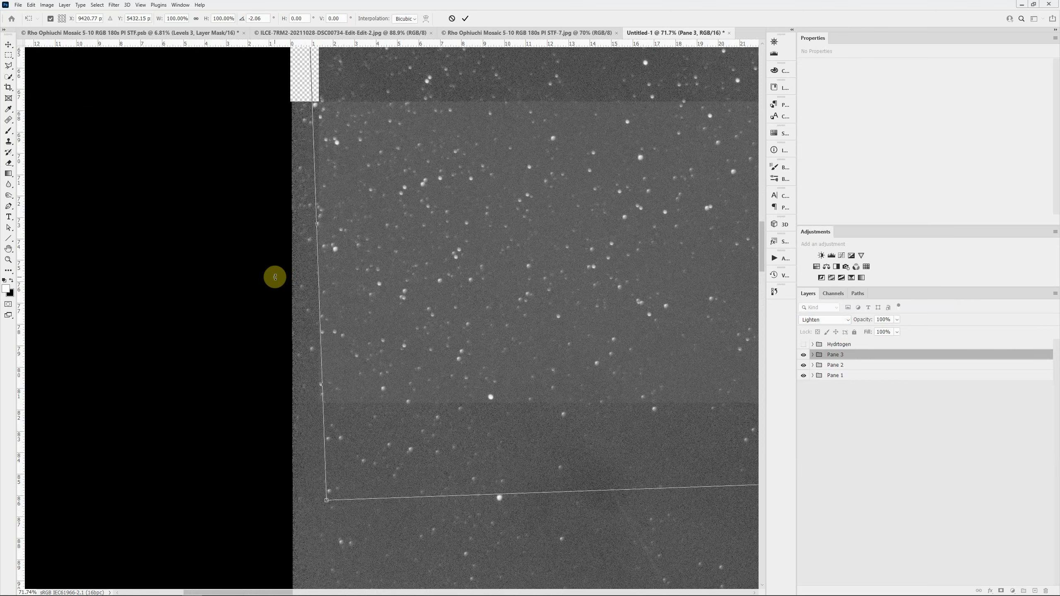
key("shift+alt+e")
mouse_move(274, 275)
left_mouse_down()
mouse_move(276, 254)
mouse_move(280, 269)
left_mouse_up()
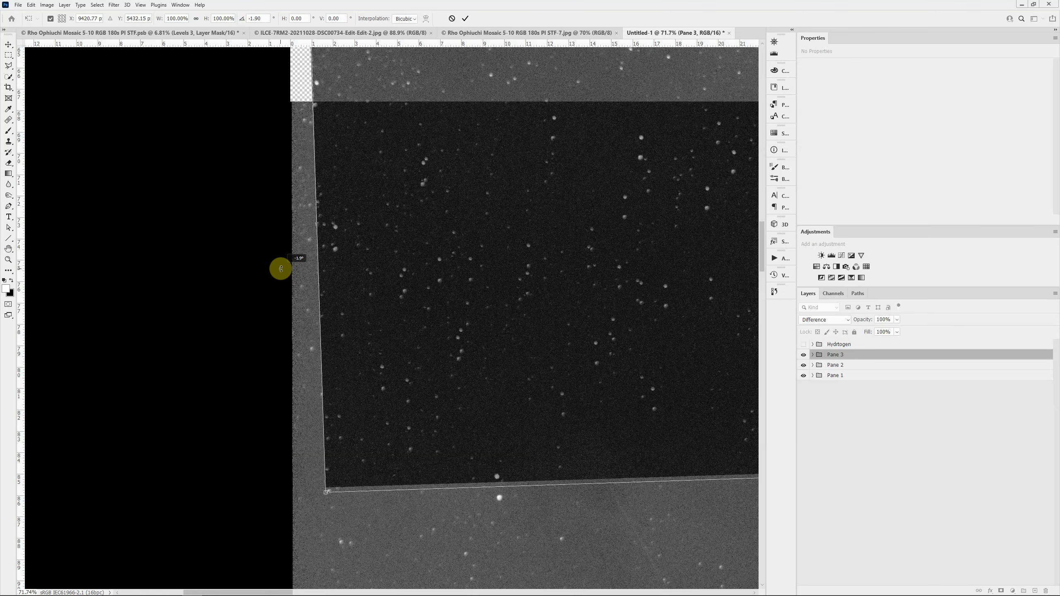
left_click_drag(280, 269, 285, 289)
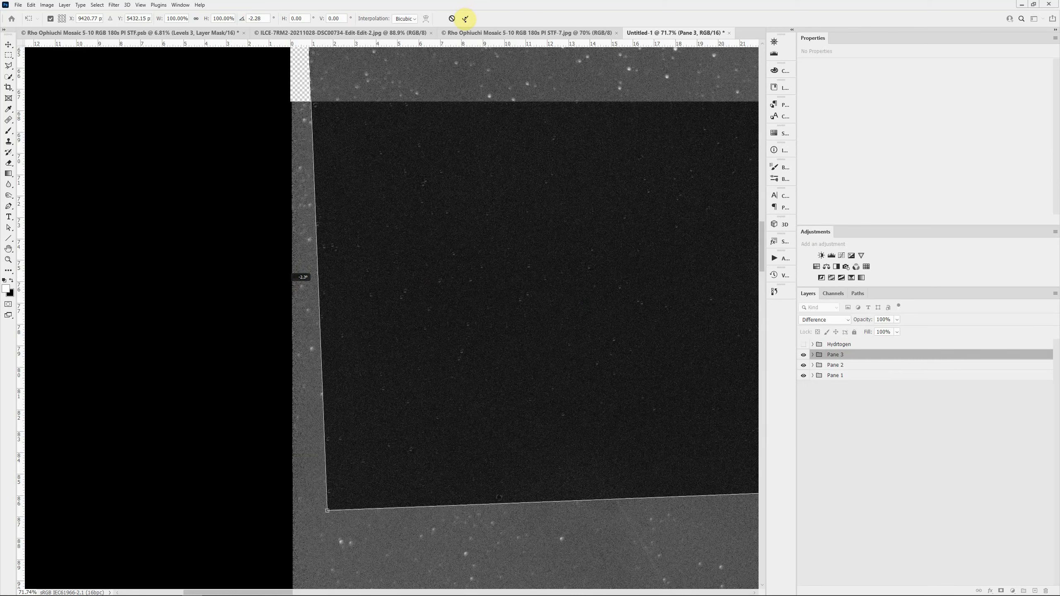
left_click(466, 19)
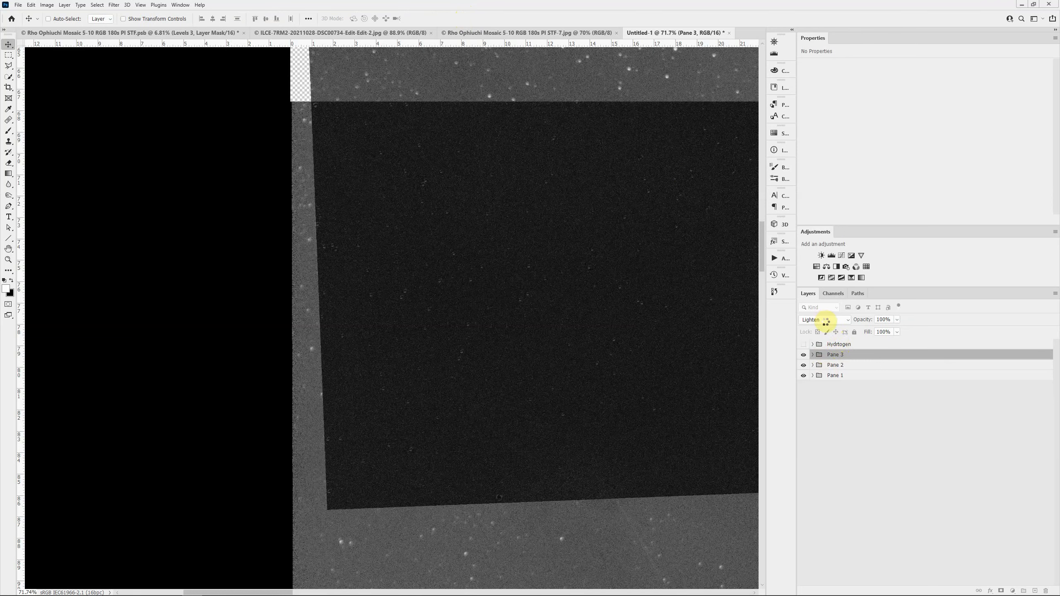
- Set the Pane 3 group's blend mode to Normal and check the joined panes in the full image
scroll(825, 323, "down", 12)
left_click(825, 324)
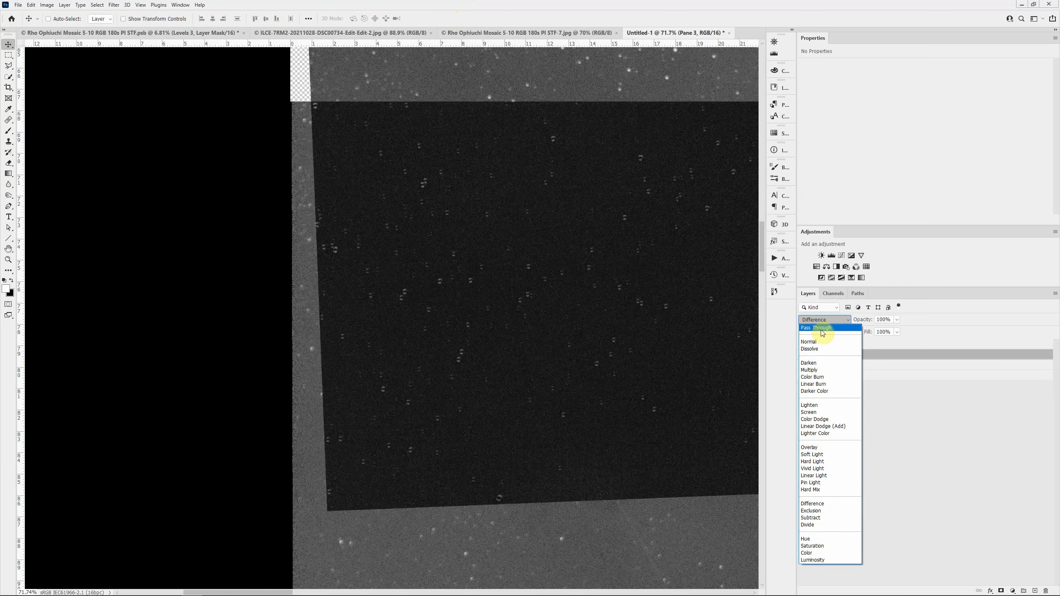
left_click(819, 343)
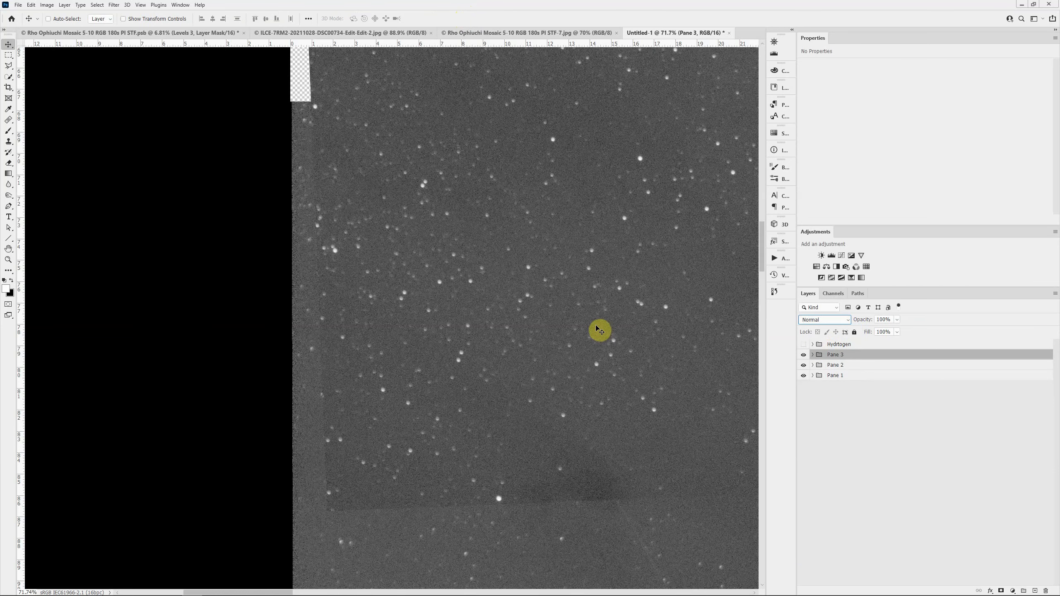
key("ctrl+0")
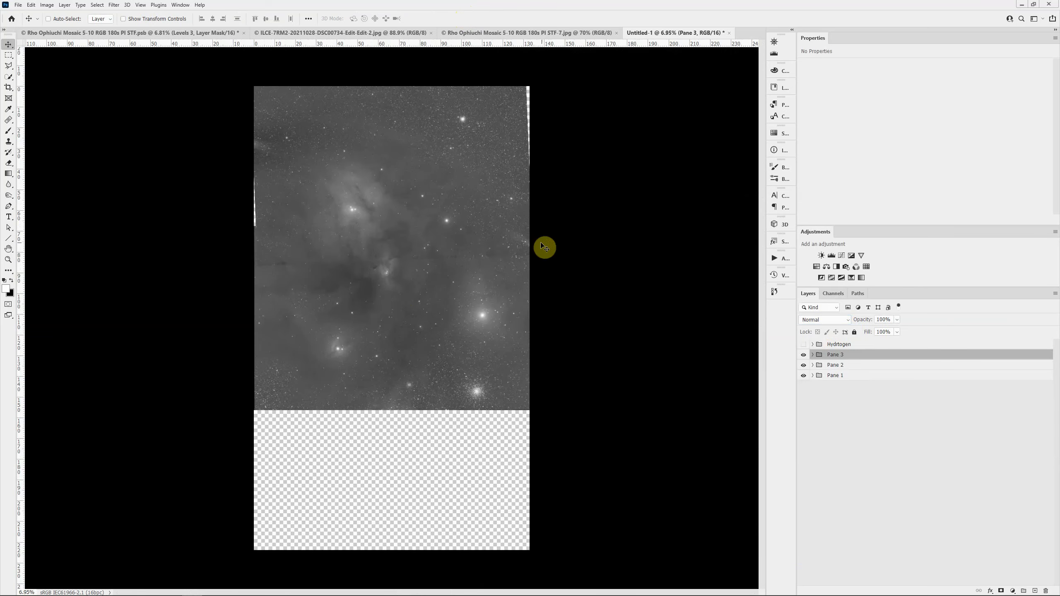
scroll(389, 259, "up", 2)
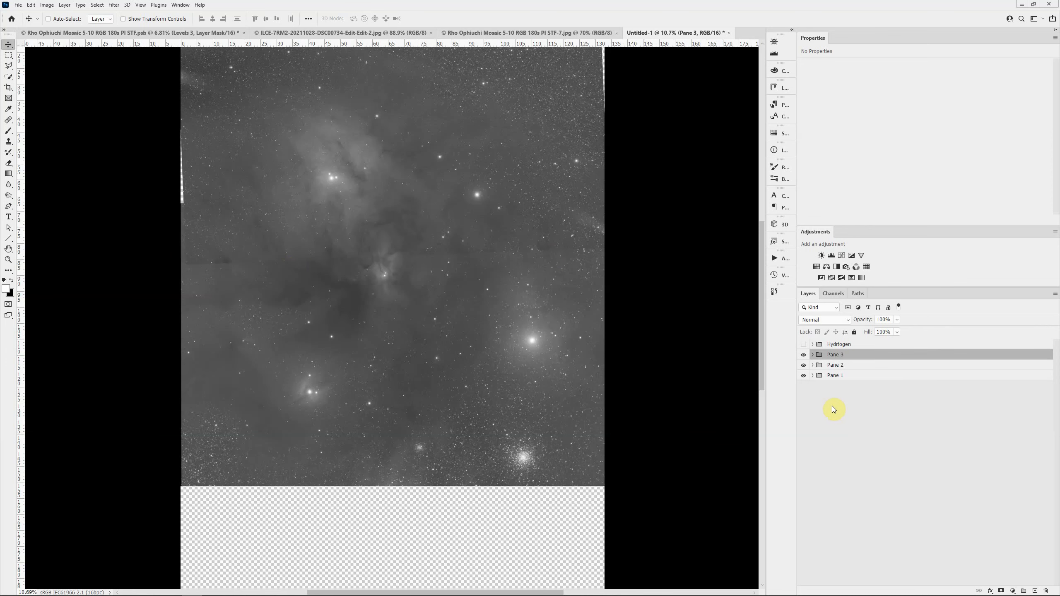
- Hide the Pane 3 group and set the Pane 2 group's blend mode to Lighten
left_click(803, 355)
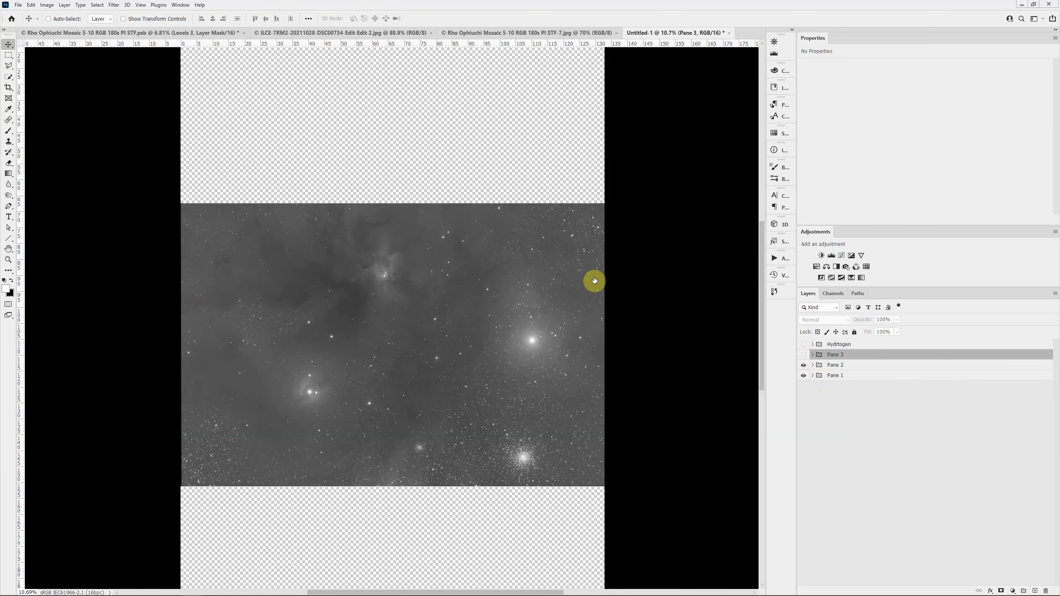
left_click(837, 363)
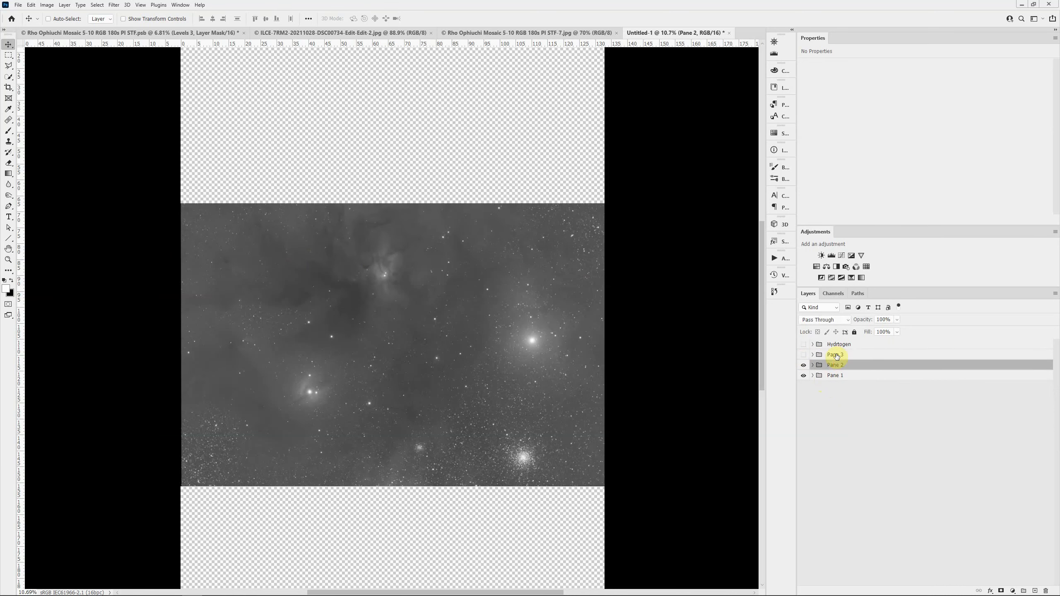
left_click(838, 320)
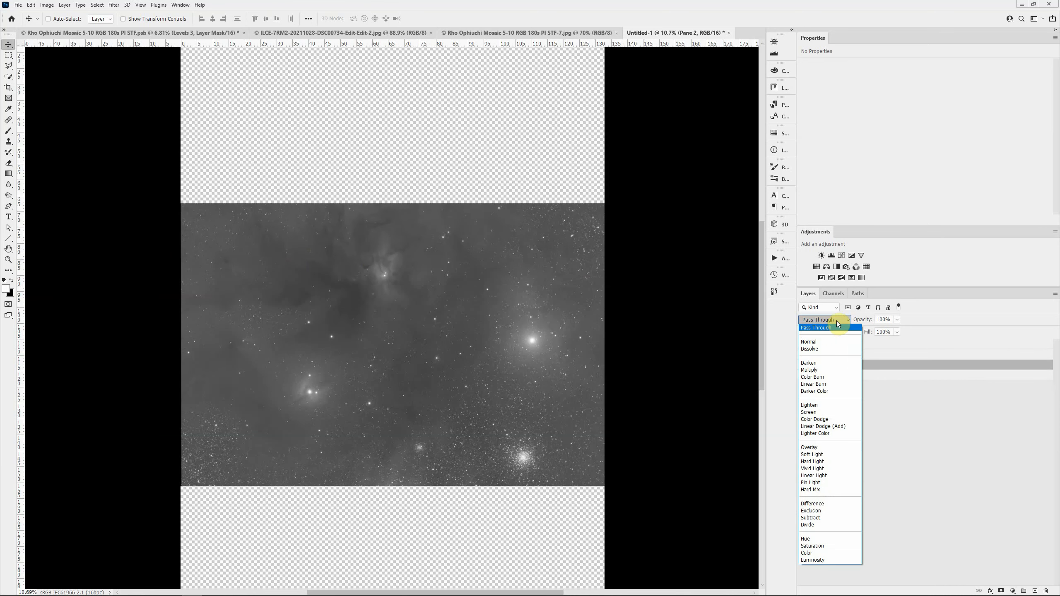
left_click(820, 406)
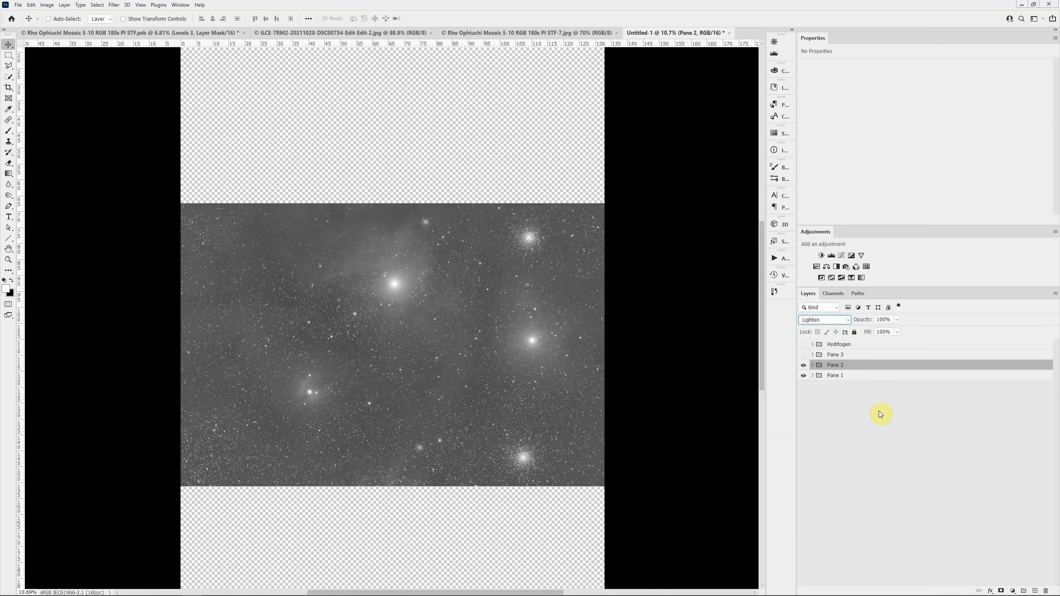
- Move the Pane 1 group down about 67 in and slightly left, matching its stars to Pane 2 near the overlap's right edge
left_click(865, 375)
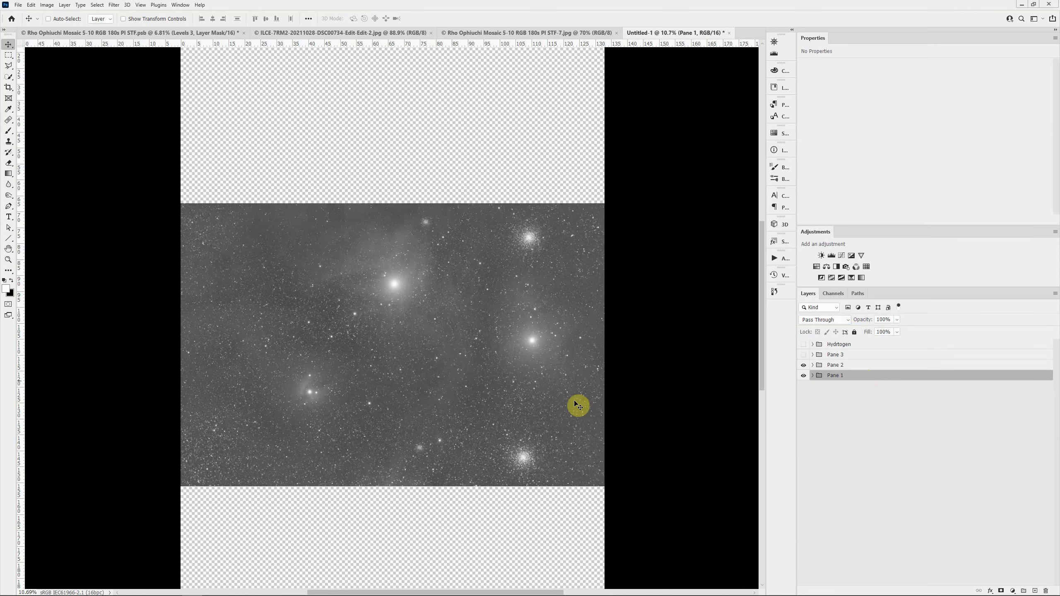
left_click_drag(490, 404, 463, 484)
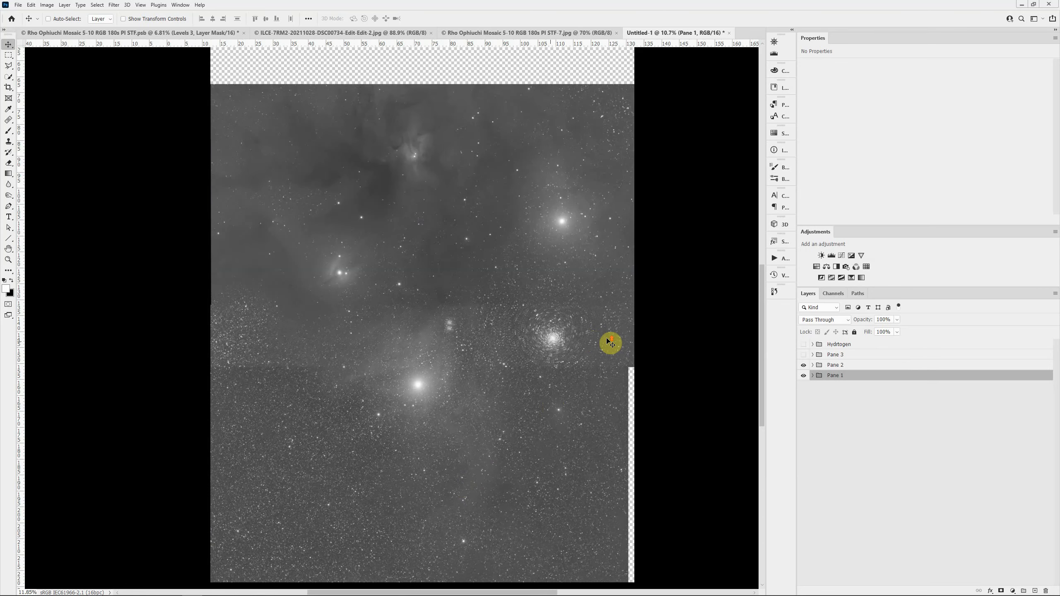
scroll(610, 344, "up", 2)
scroll(610, 344, "up", 5)
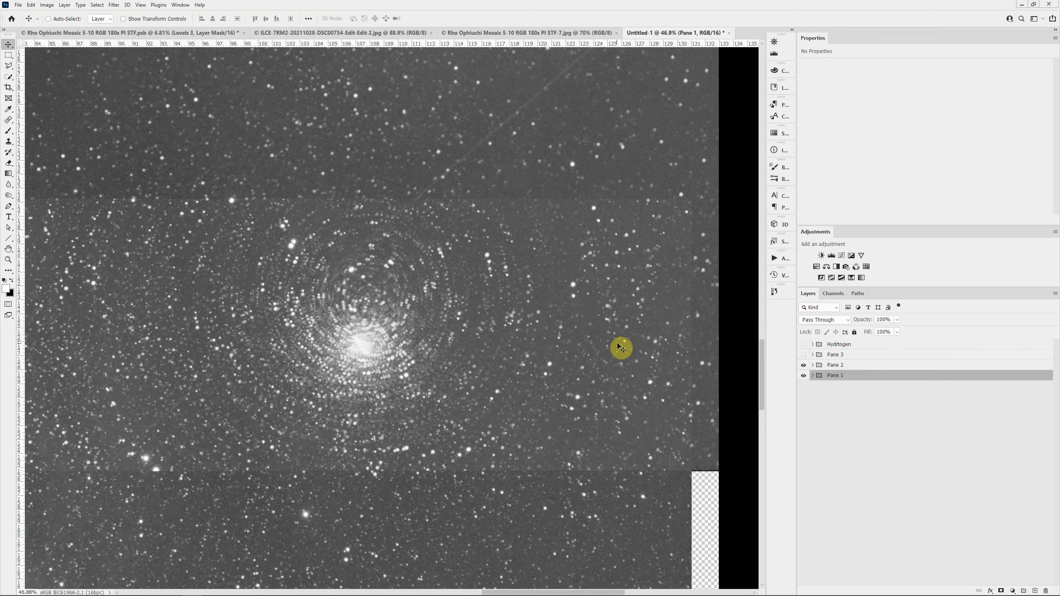
left_click_drag(621, 347, 623, 330)
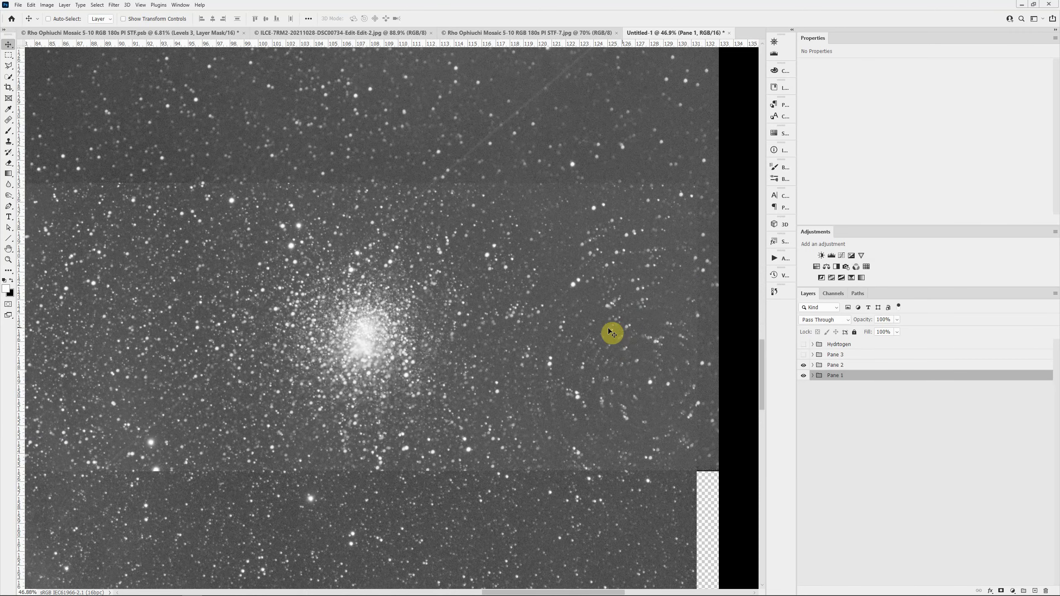
- Start a free transform on the Pane 1 group and move its rotation center near the right end of the overlap with Pane 2
scroll(613, 332, "down", 3)
key("ctrl+t")
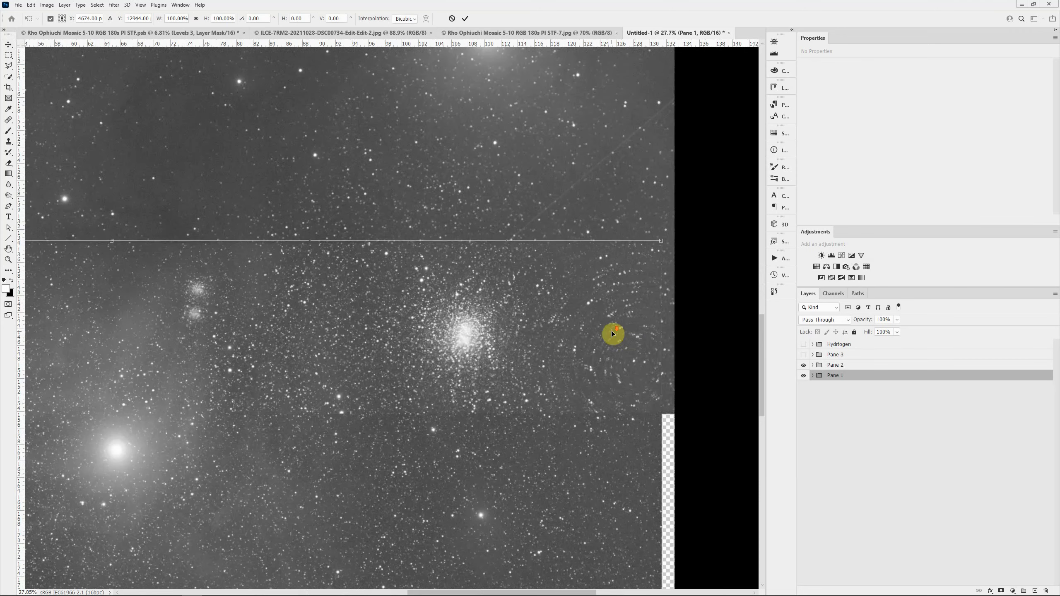
scroll(613, 334, "down", 3)
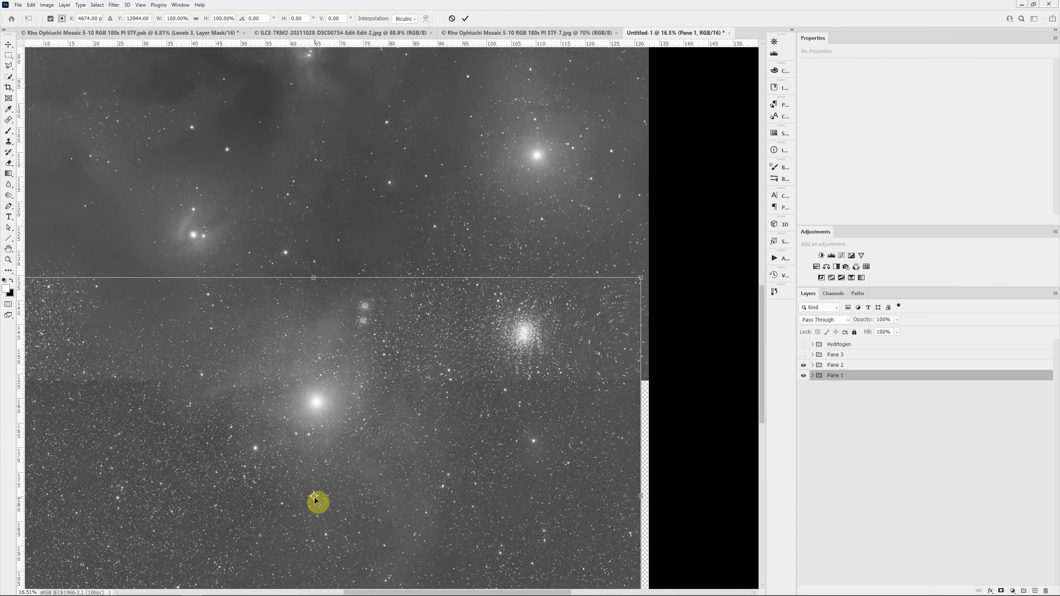
left_click_drag(314, 503, 629, 350)
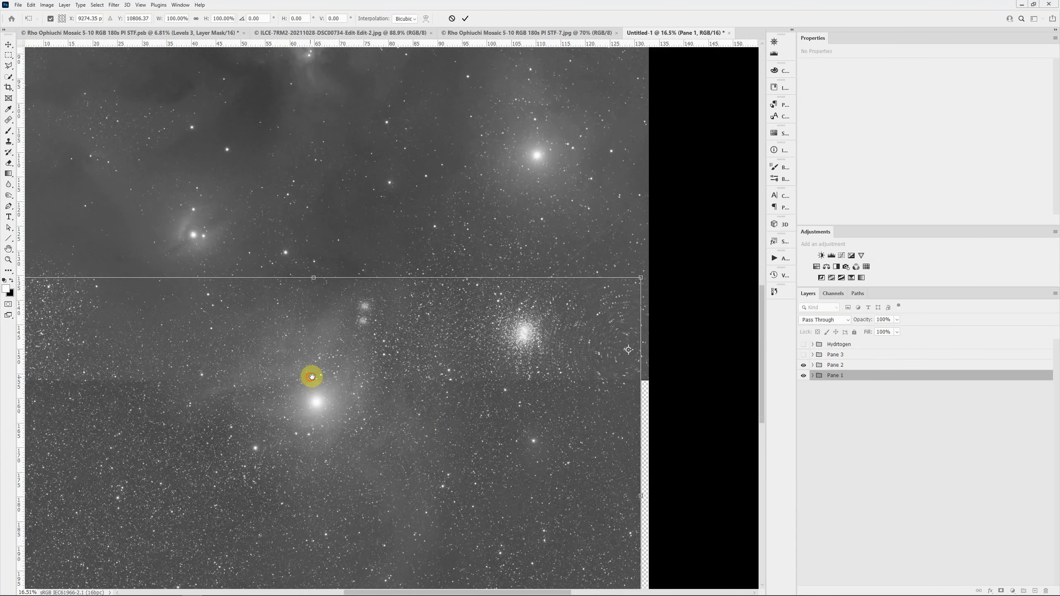
- Rotate Pane 1 to about -1.63° around the moved center to bring the overlap's left end closer to alignment
left_click_drag(310, 375, 615, 362)
scroll(346, 307, "up", 1)
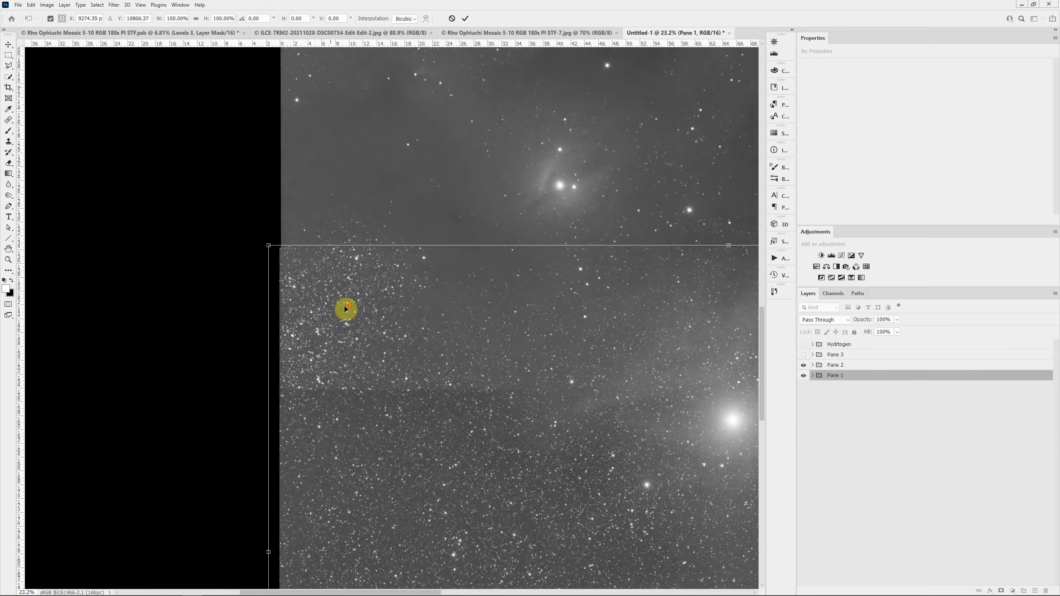
scroll(340, 308, "up", 1)
left_click_drag(251, 274, 244, 324)
scroll(234, 324, "up", 2)
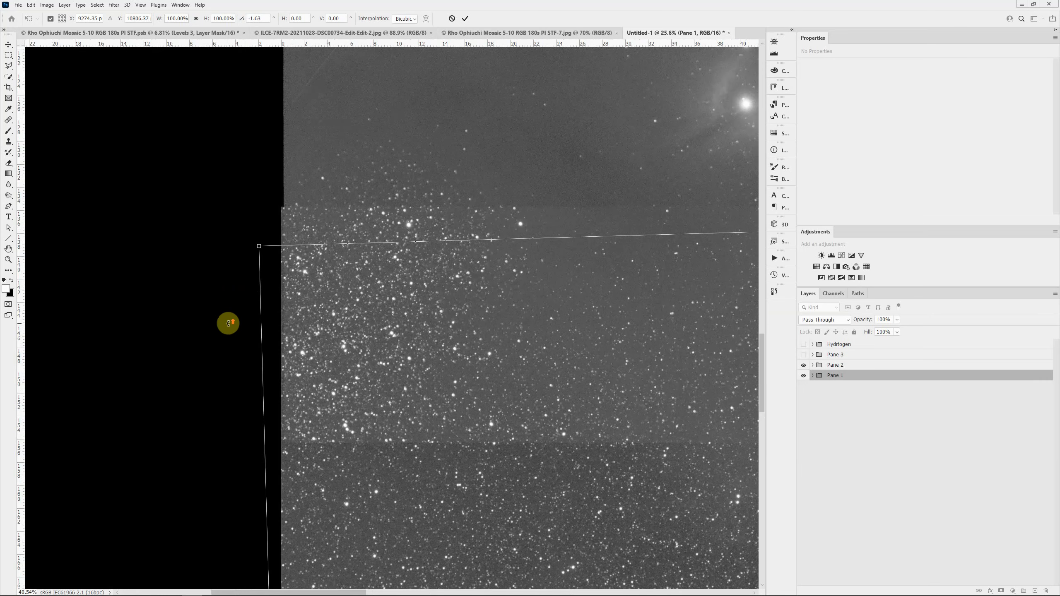
scroll(233, 323, "up", 2)
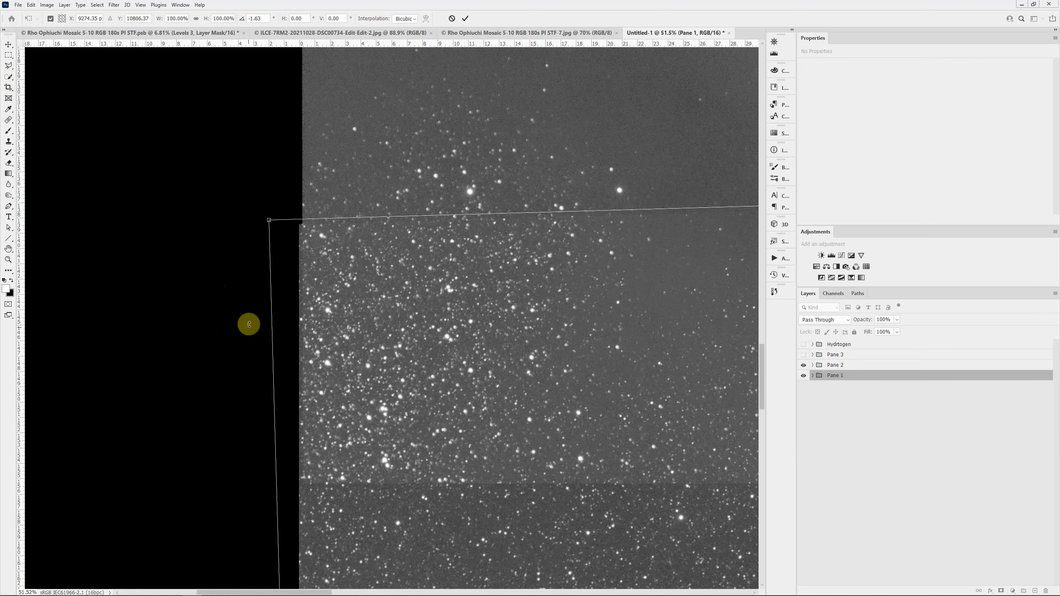
- Refine Pane 1's rotation to about -3.18° so its stars match Pane 2 at the overlap's left end, and apply the transform
left_click_drag(248, 324, 266, 383)
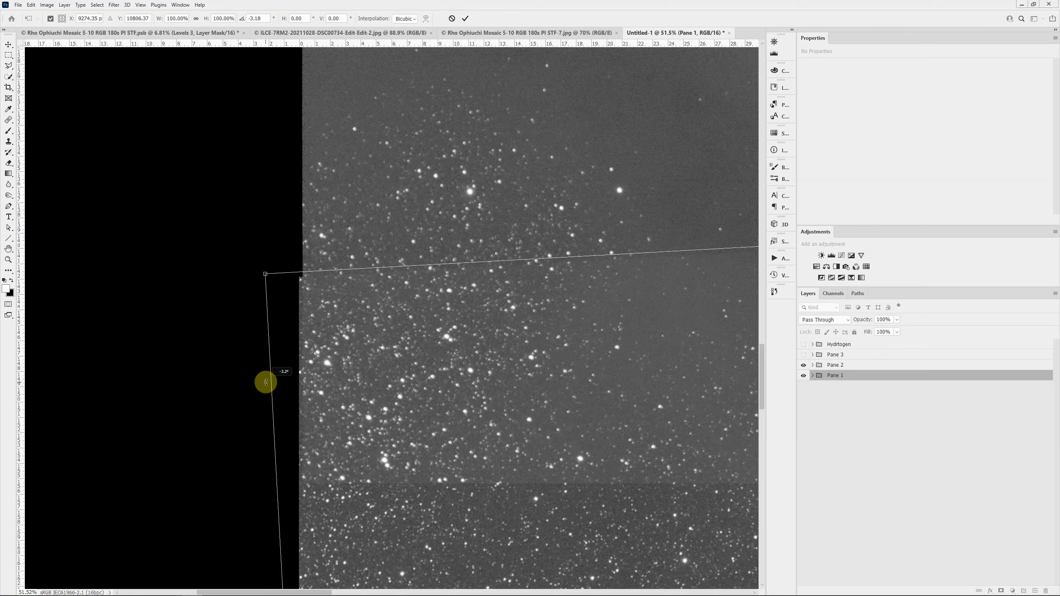
left_click_drag(266, 383, 267, 382)
left_click(465, 19)
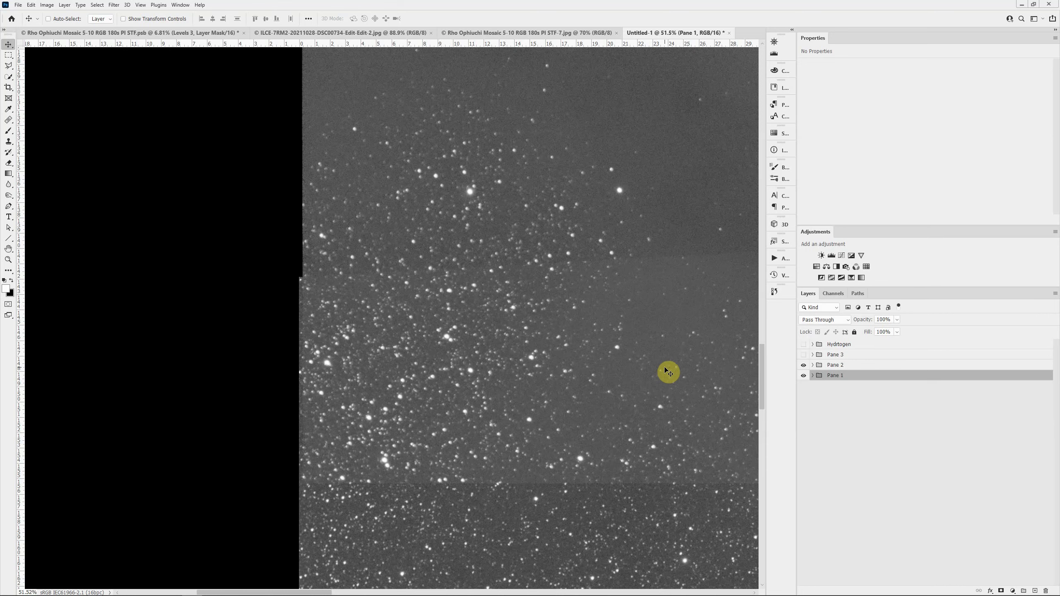
- Set the Pane 2 group's blend mode to Normal and show the Pane 3 group again
left_click(852, 366)
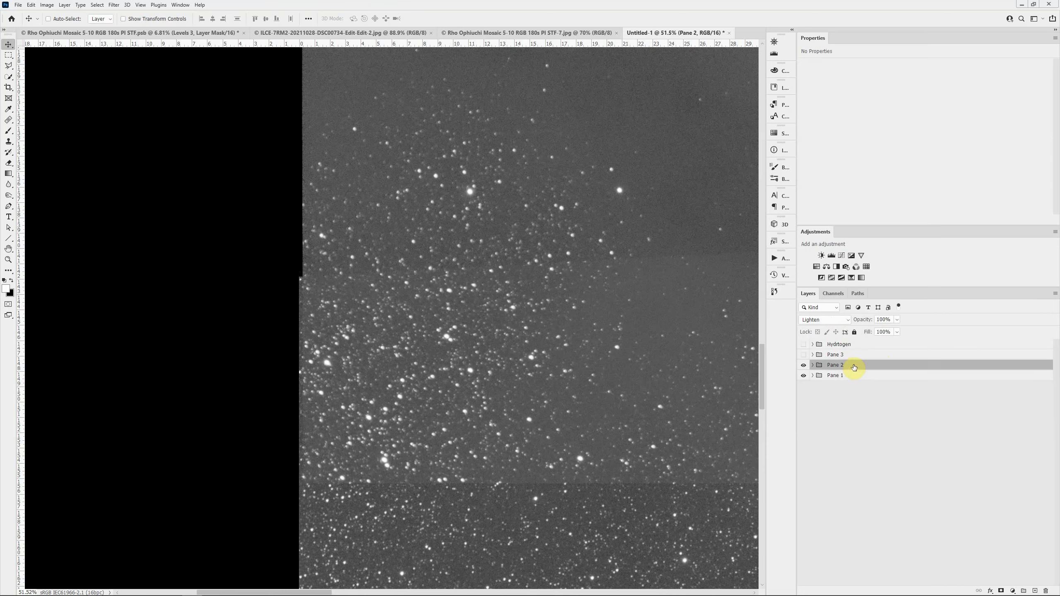
left_click(838, 320)
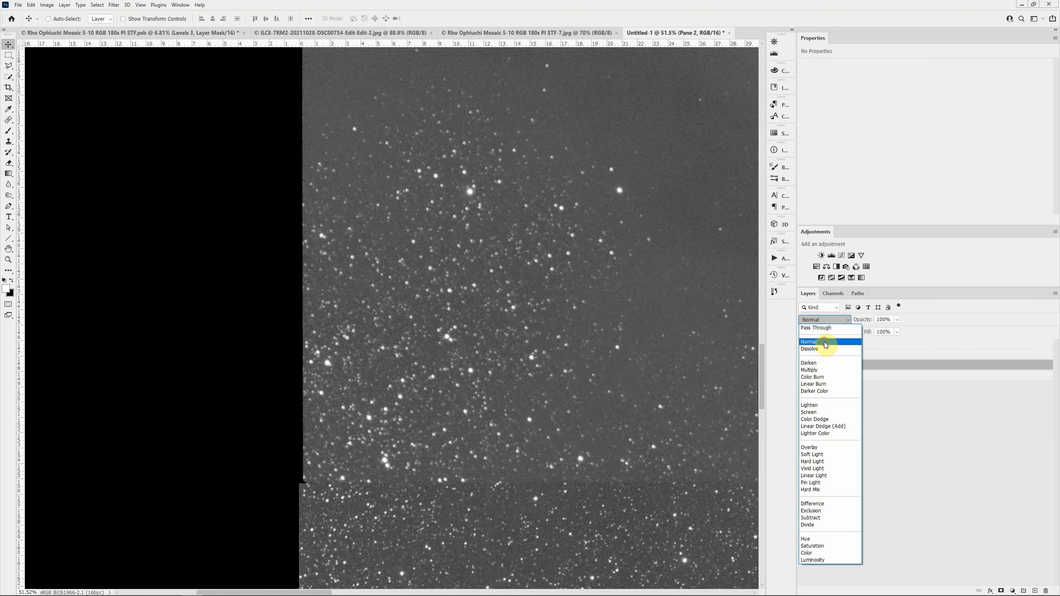
left_click(818, 342)
scroll(567, 307, "down", 3)
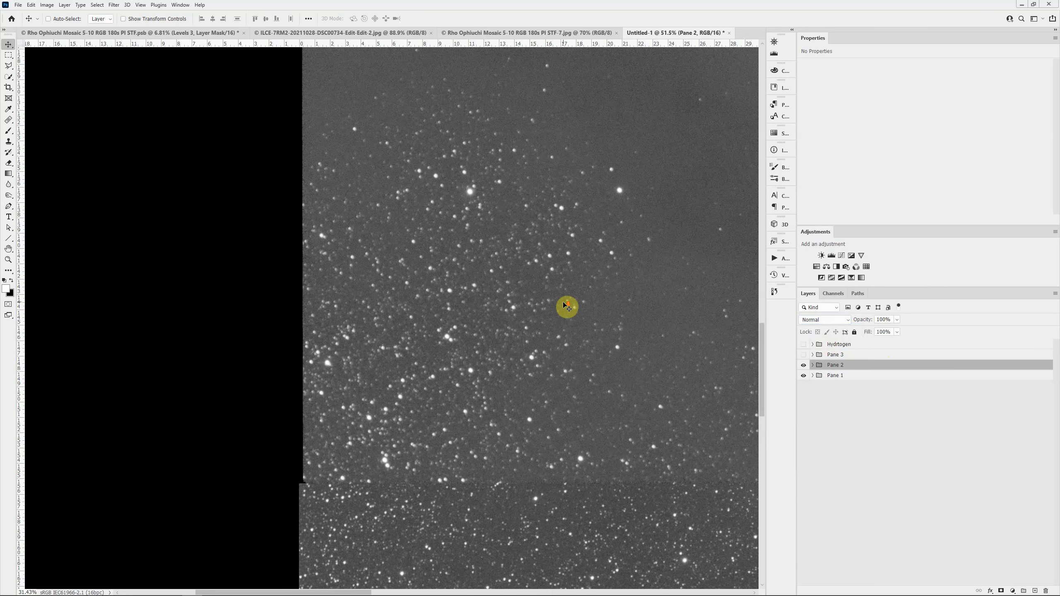
scroll(563, 305, "down", 5)
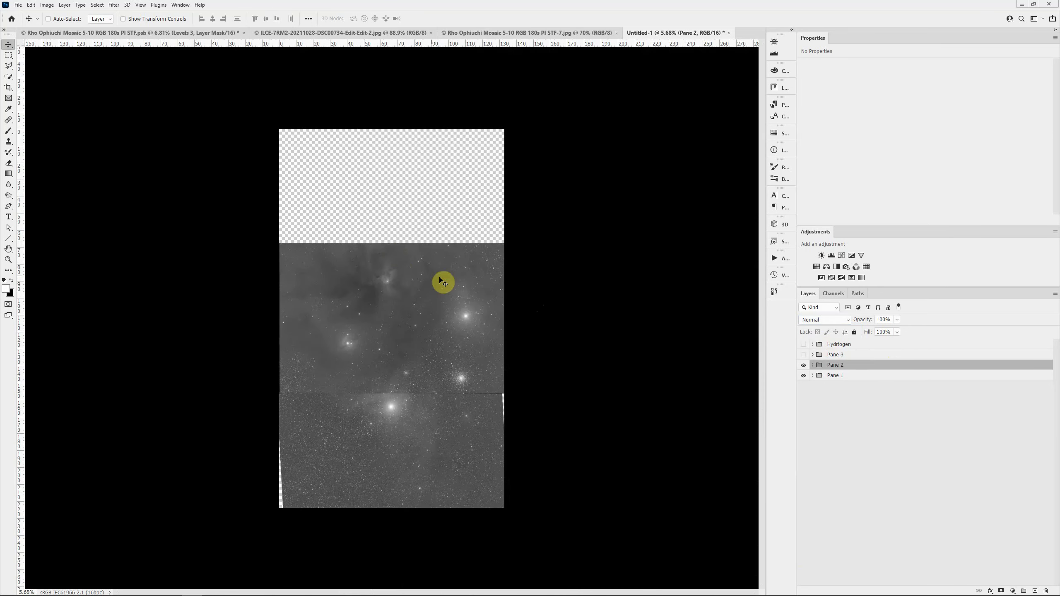
left_click(804, 355)
- Add a layer mask to the Pane 3 group and brush black along its lower edge to blend the seam with Pane 2
left_click(834, 355)
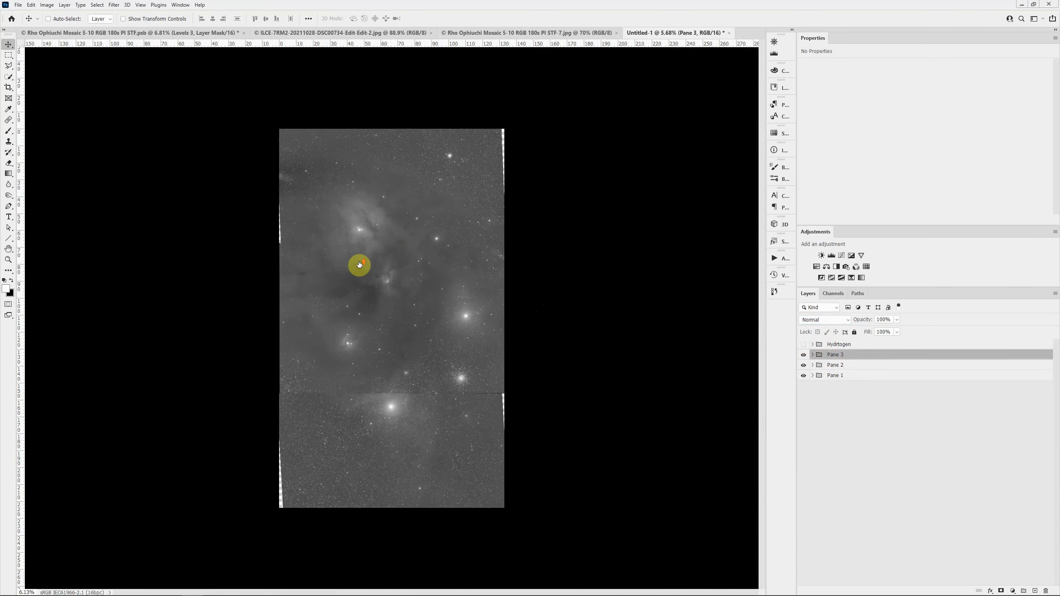
scroll(360, 265, "up", 3)
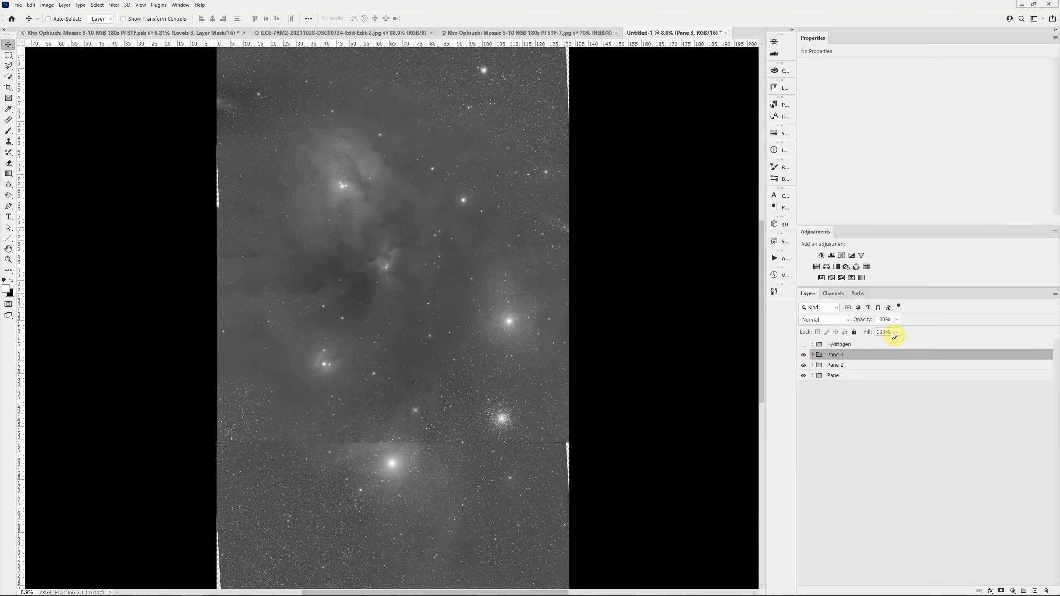
left_click(1002, 592)
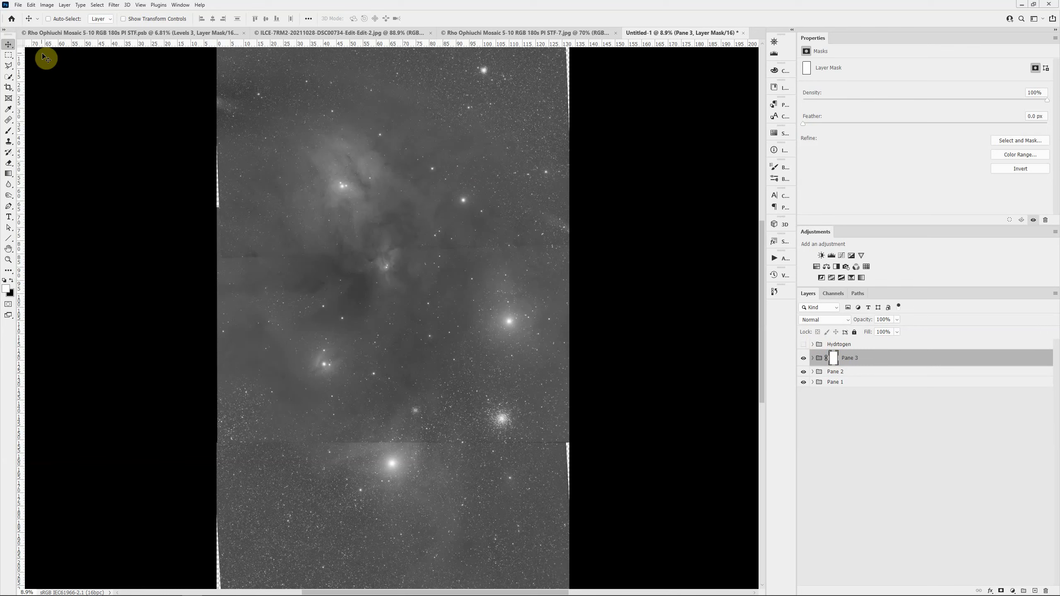
key("b")
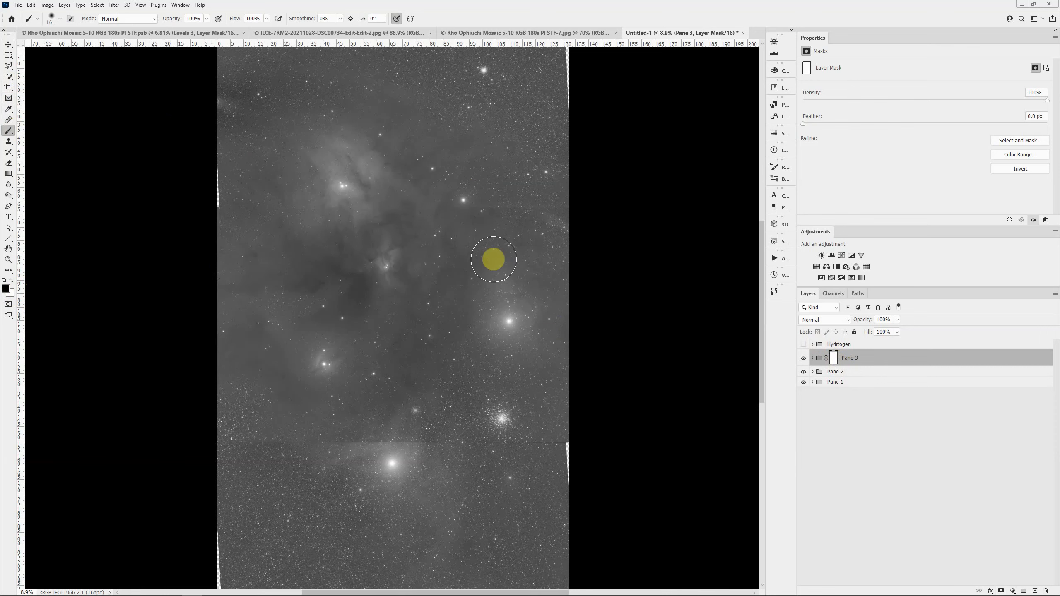
left_click_drag(188, 260, 578, 234)
- Switch the brush color to white, reduce the brush size, and inspect the blended seam between Pane 3 and Pane 2
key("x")
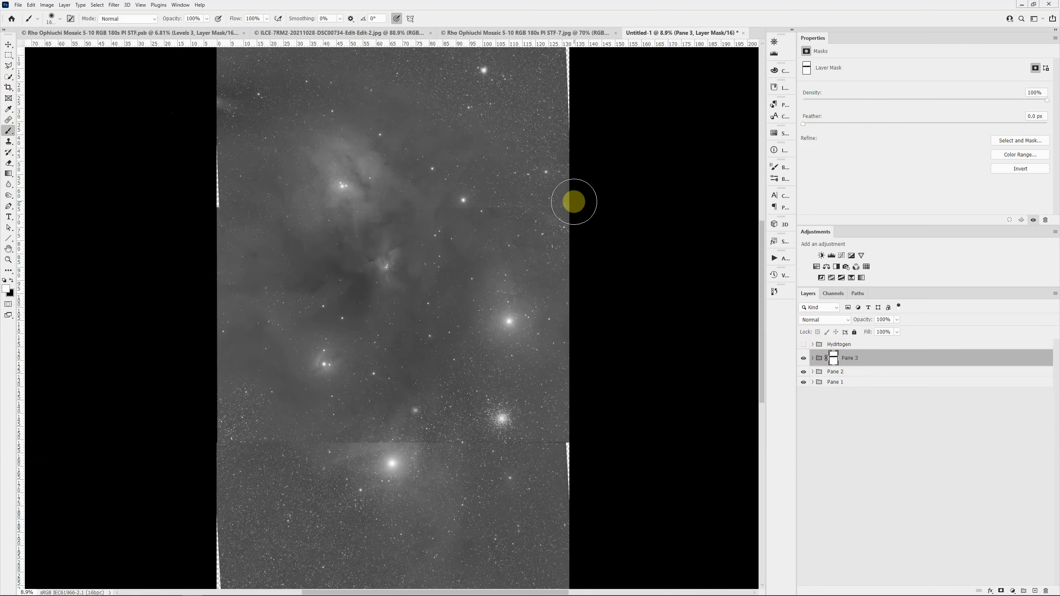
key("bracketleft")
key("bracketleft")
key("bracketleft")
key("bracketleft")
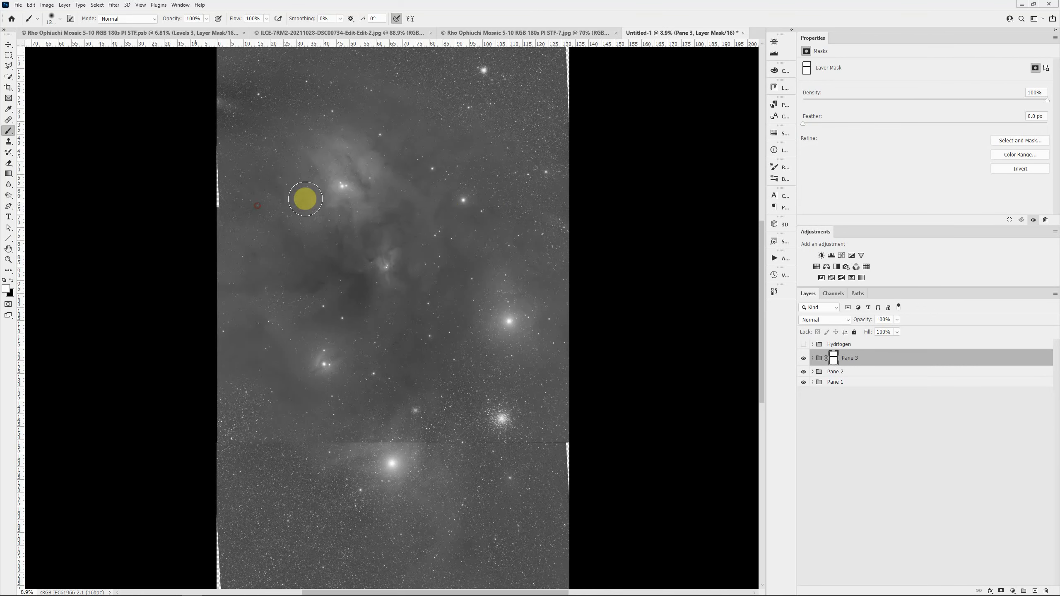
scroll(392, 179, "up", 2)
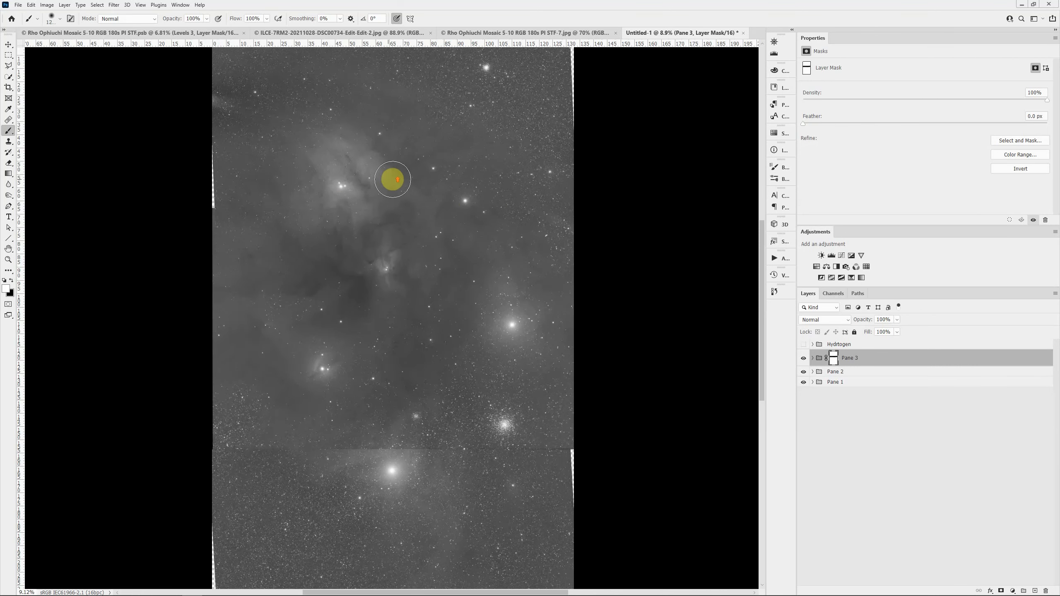
scroll(393, 179, "up", 2)
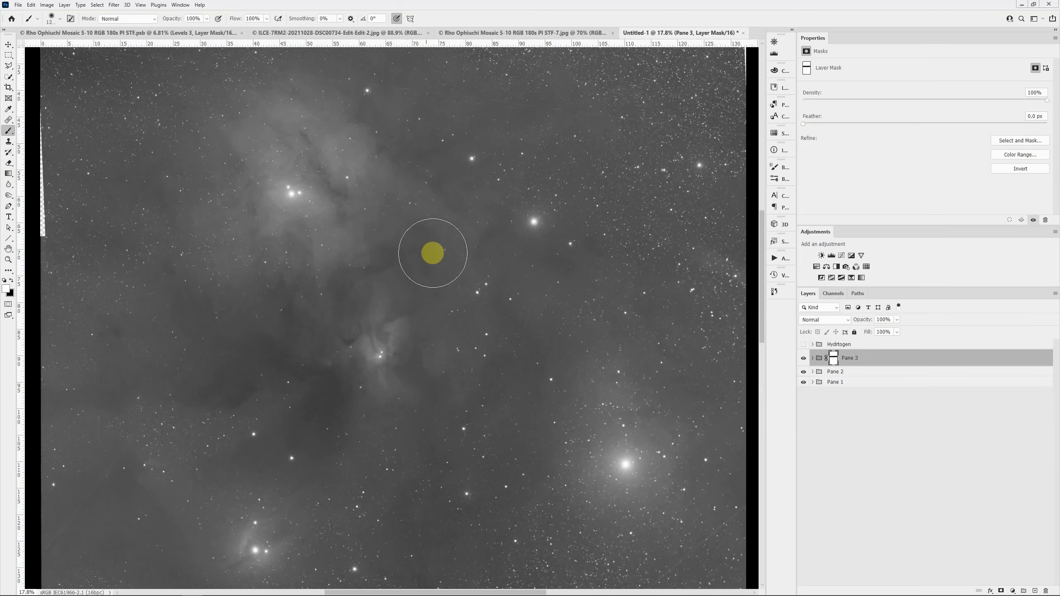
scroll(441, 317, "down", 3)
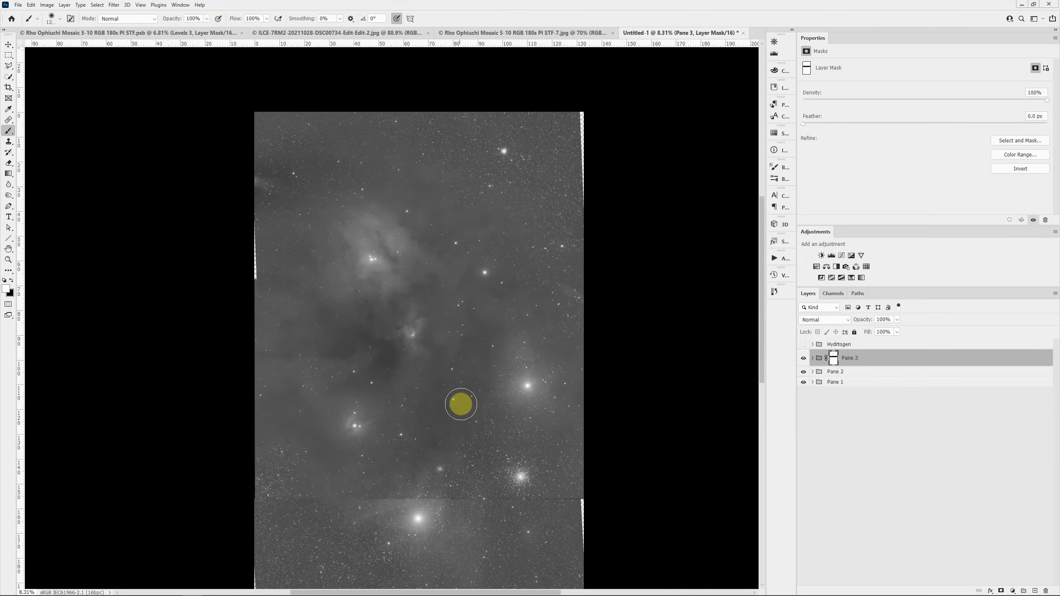
- Add a layer mask to the Pane 2 group and brush black along its lower edge to blend the seam with Pane 1
left_click_drag(466, 368, 479, 252)
left_click(836, 372)
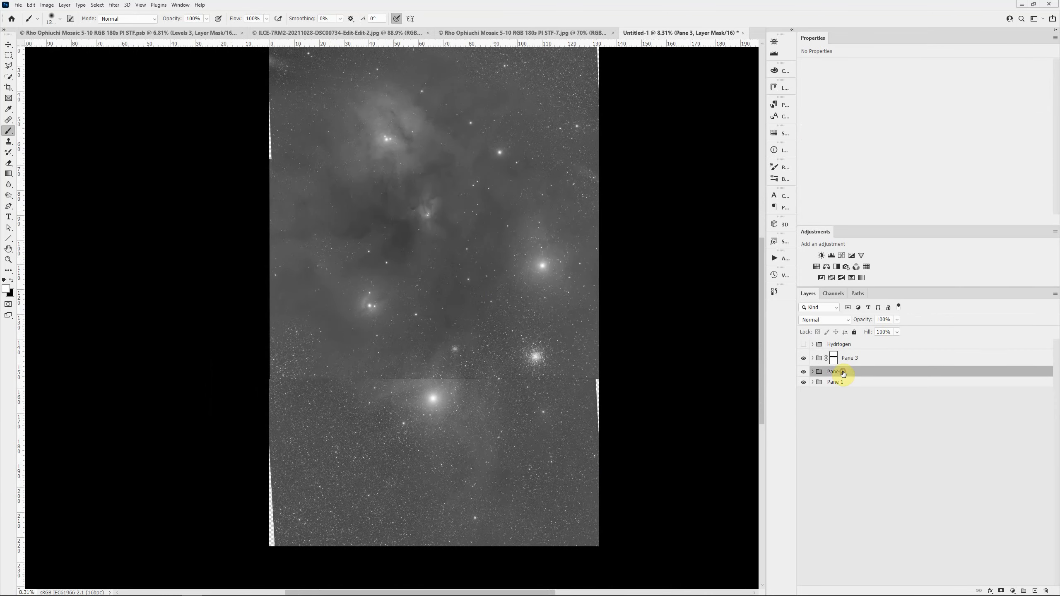
left_click(1001, 591)
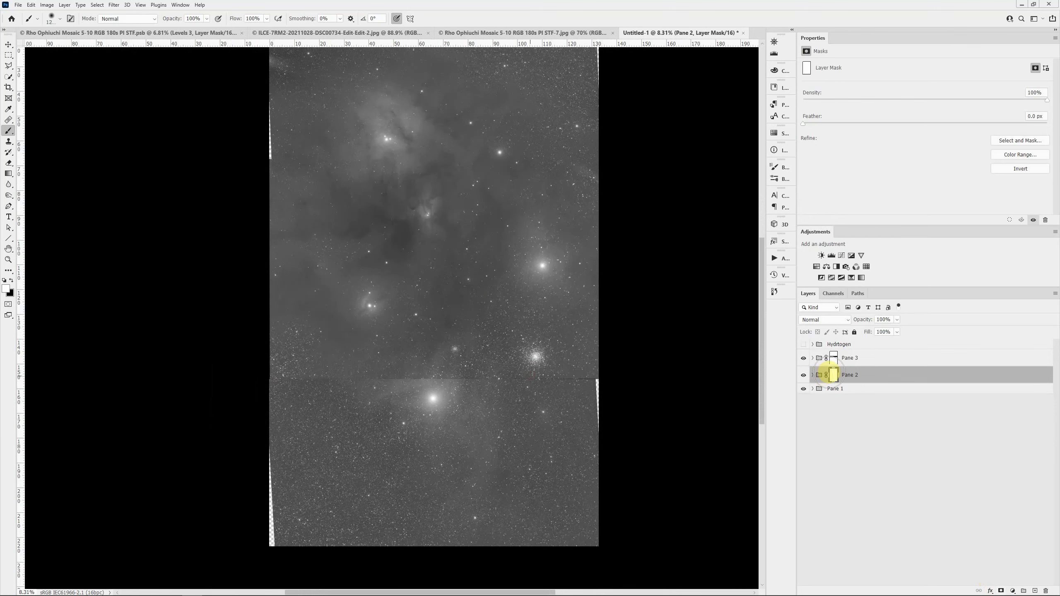
key("x")
mouse_move(587, 374)
left_mouse_down()
mouse_move(249, 378)
mouse_move(300, 390)
mouse_move(282, 385)
mouse_move(414, 388)
left_mouse_up()
scroll(564, 392, "up", 2)
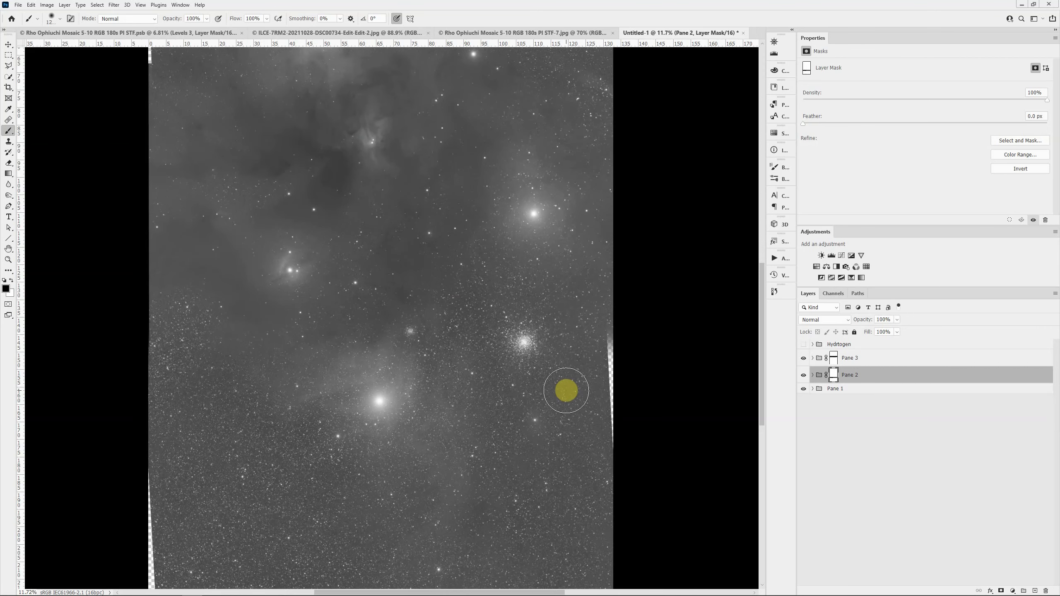
scroll(564, 392, "down", 3)
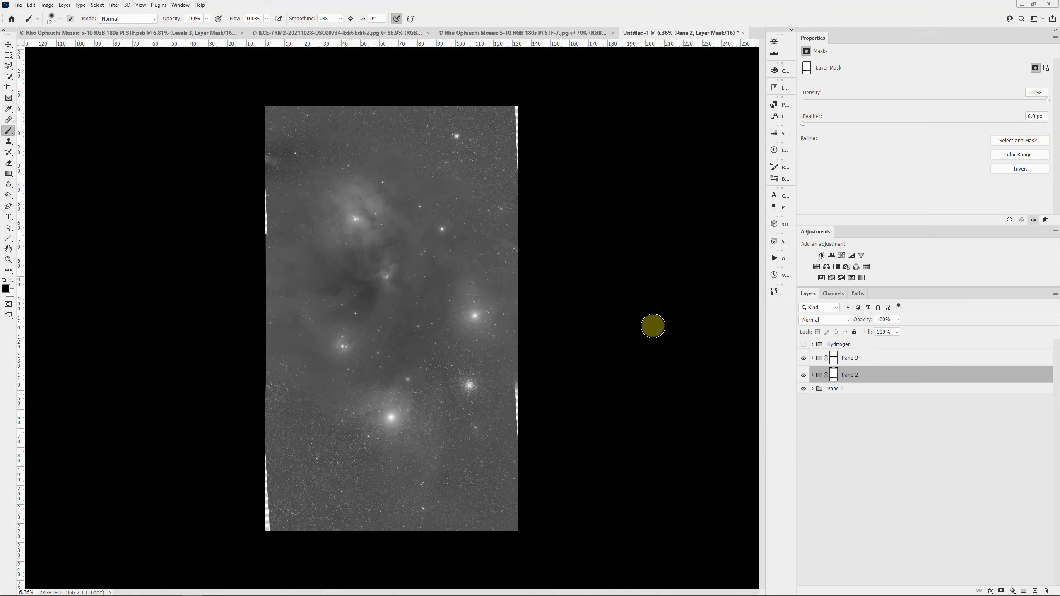
- Restrict Pane 3's Blue filter layer to the blue channel by turning off R and G in its blending options
left_click(814, 358)
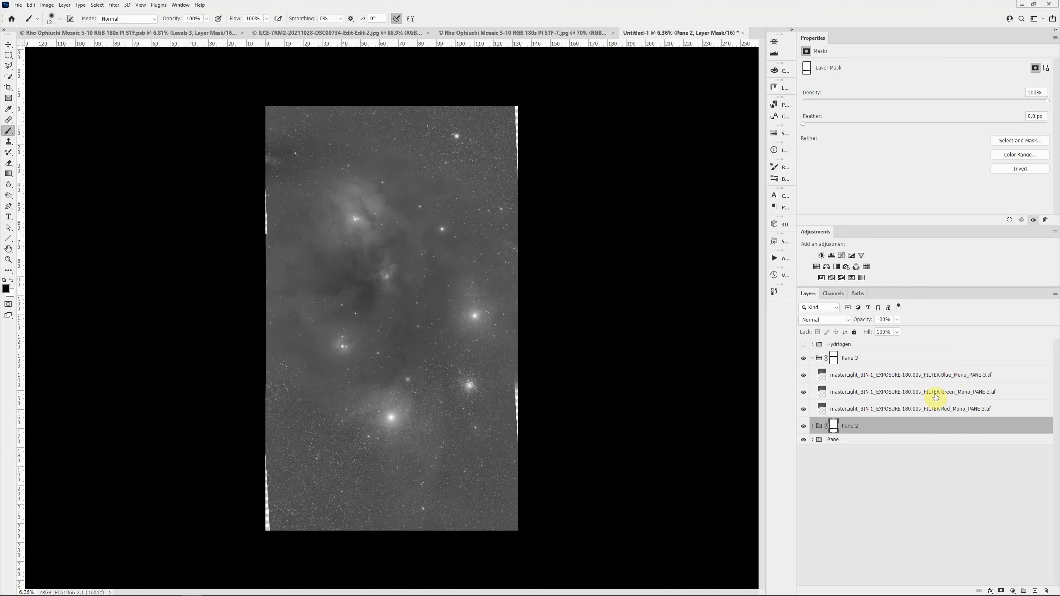
left_click(1011, 379)
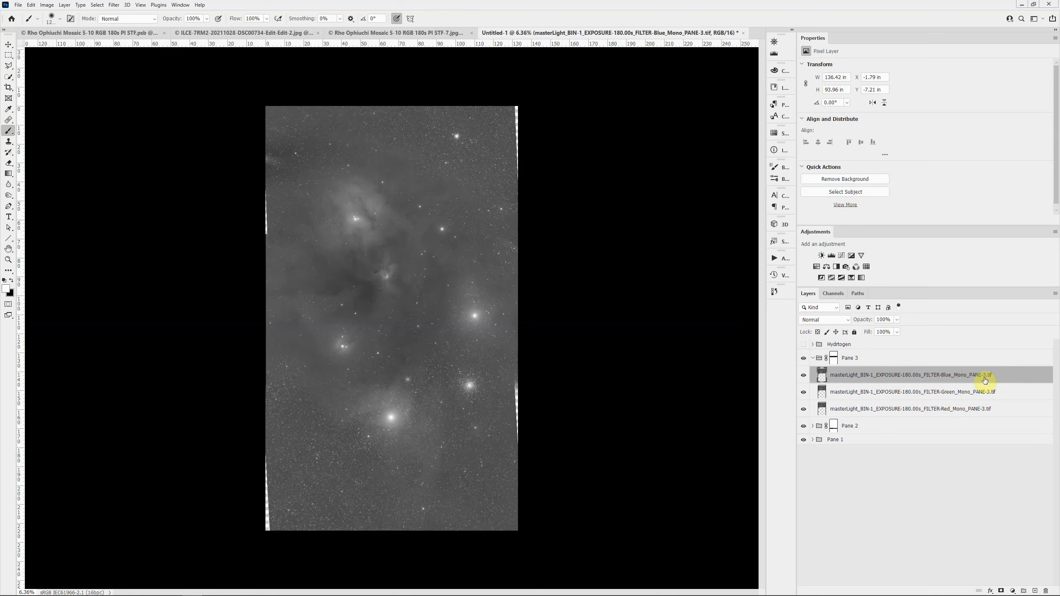
double_click(1020, 376)
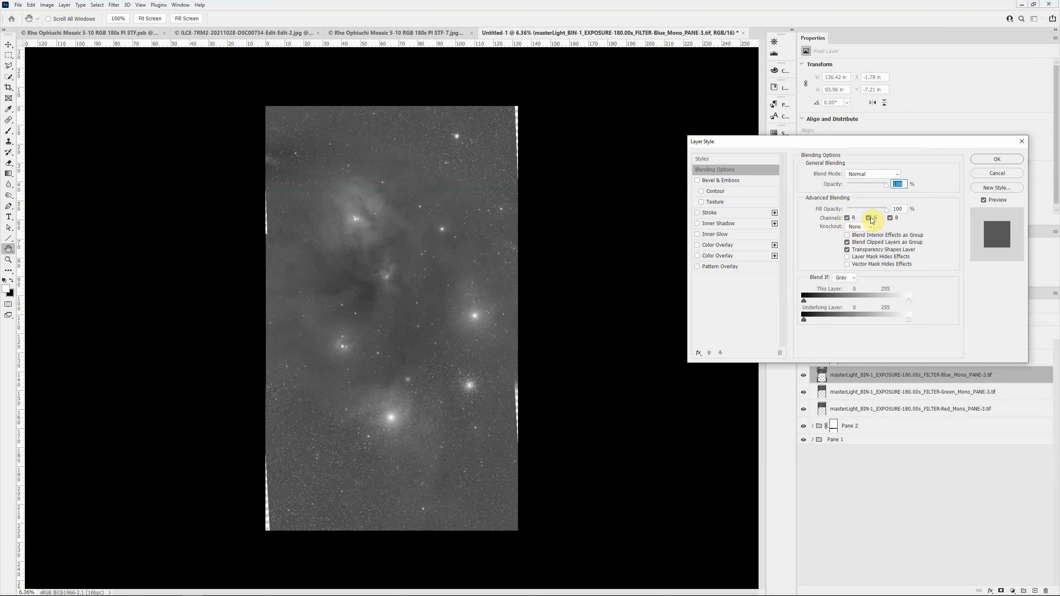
left_click(847, 217)
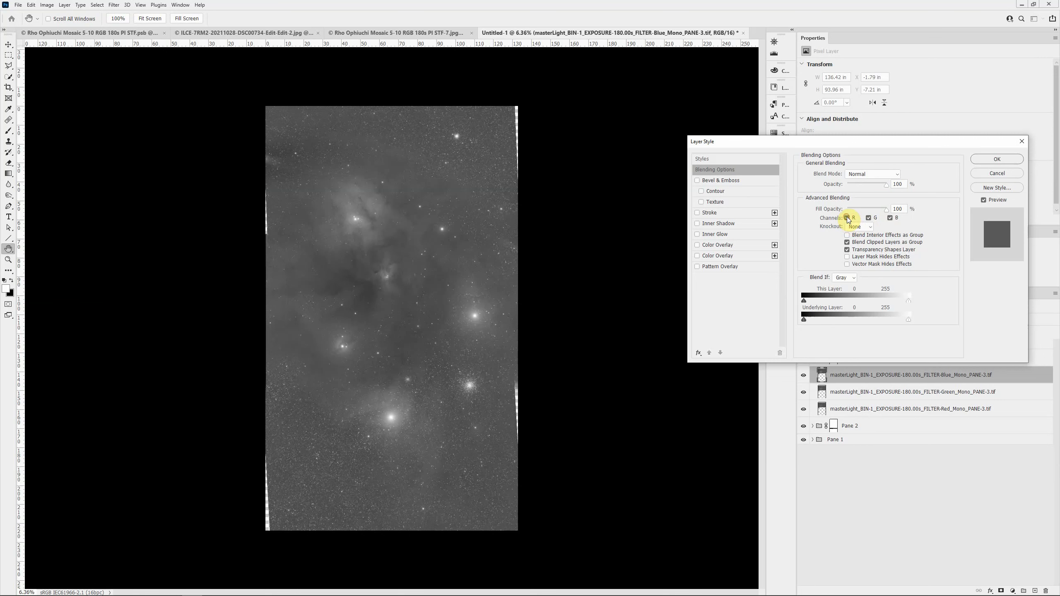
left_click(869, 217)
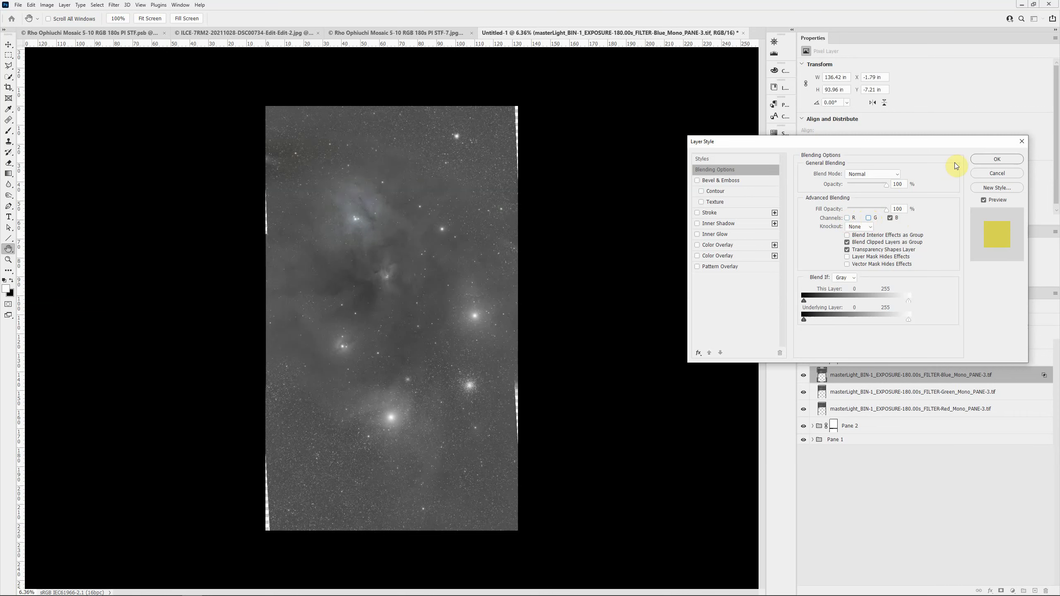
left_click(979, 158)
key("b")
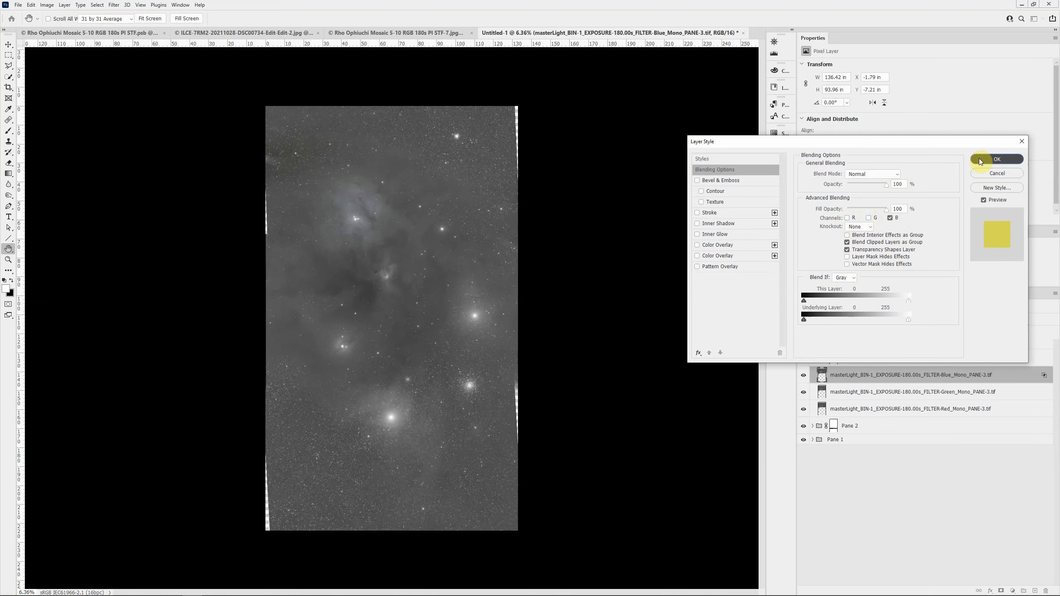
- Restrict Pane 3's Green filter layer to the green channel by turning off R and B in its blending options
left_click(1023, 392)
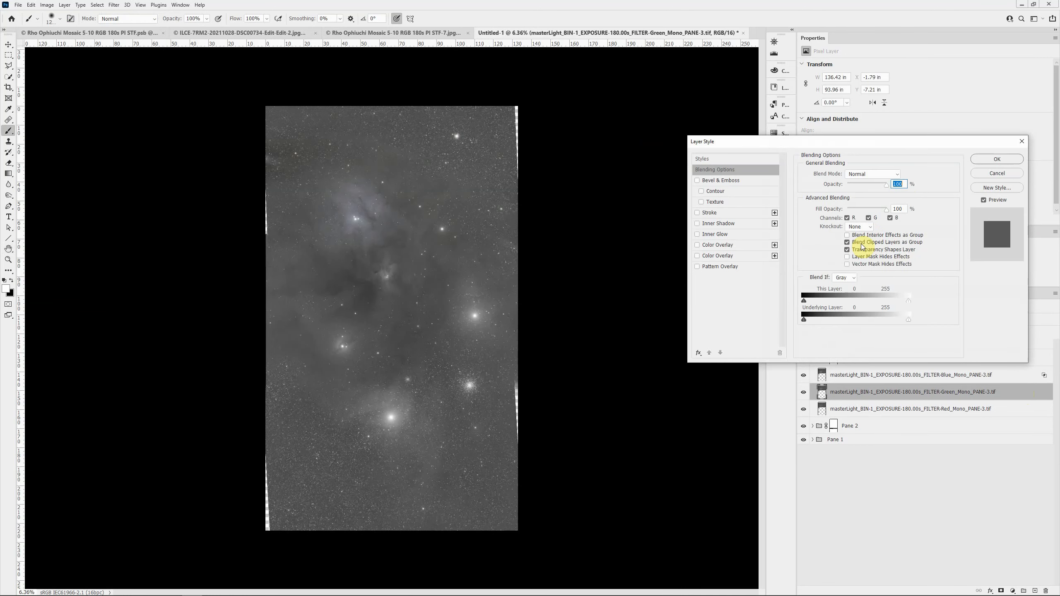
left_click(890, 218)
left_click(847, 218)
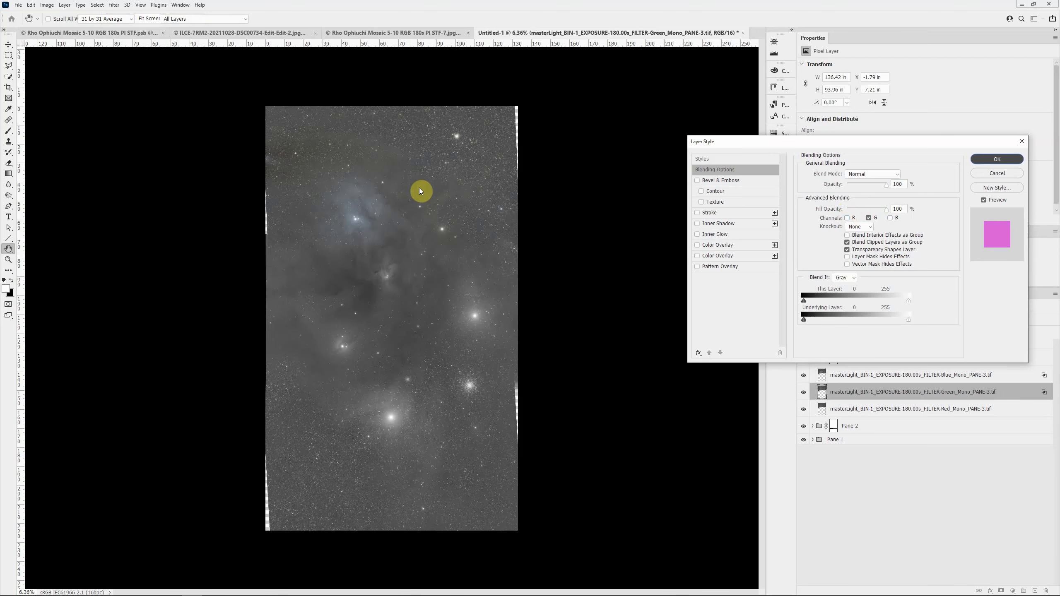
key("Return")
key("b")
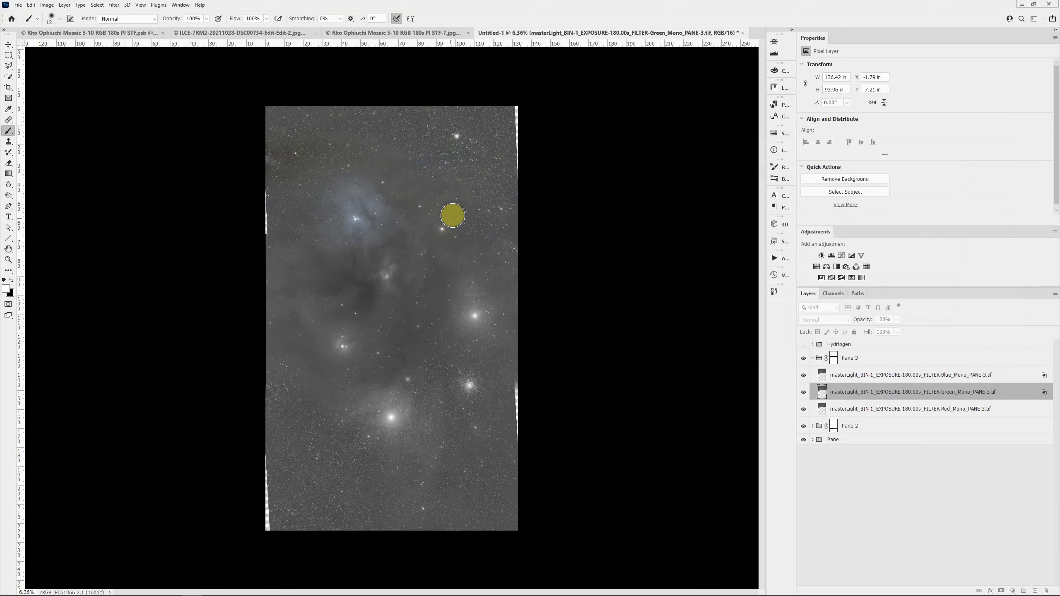
scroll(395, 201, "up", 3)
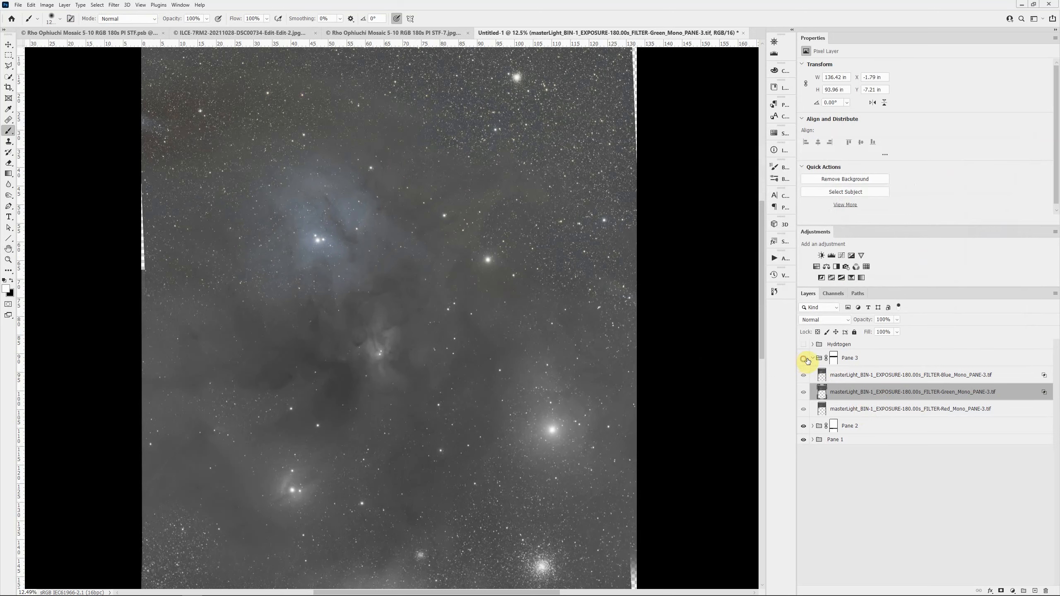
- Restrict Pane 2's Blue filter layer to the blue channel by turning off R and G in its blending options
left_click(803, 359)
left_click(812, 358)
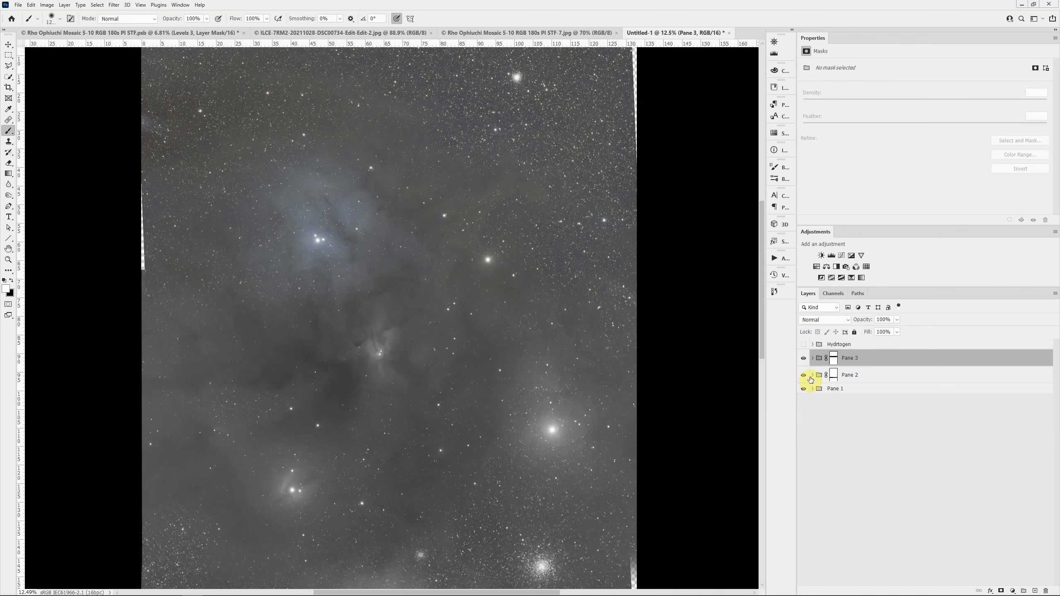
left_click(813, 376)
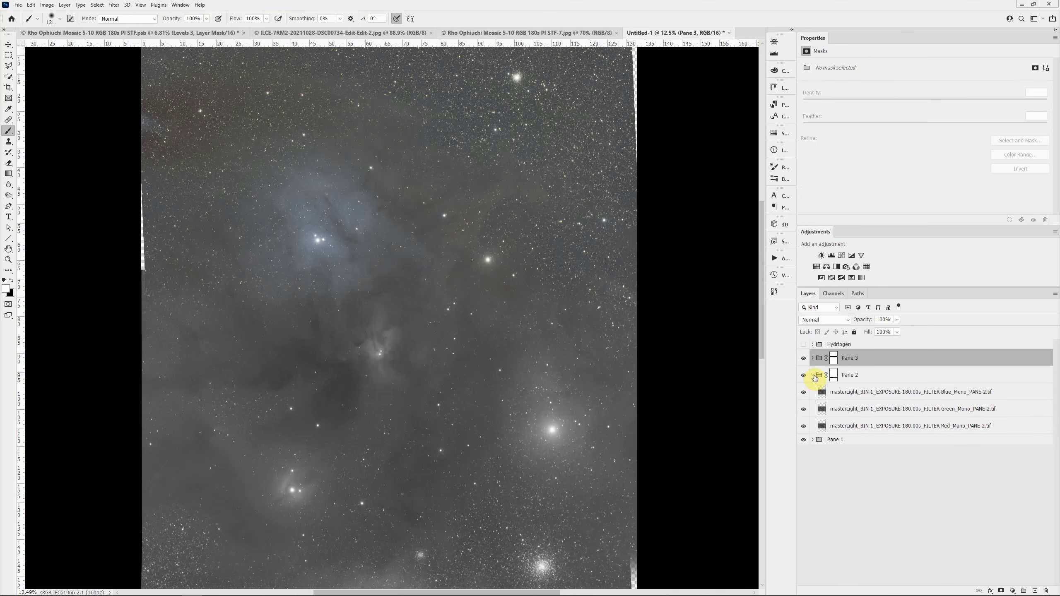
left_click(1016, 394)
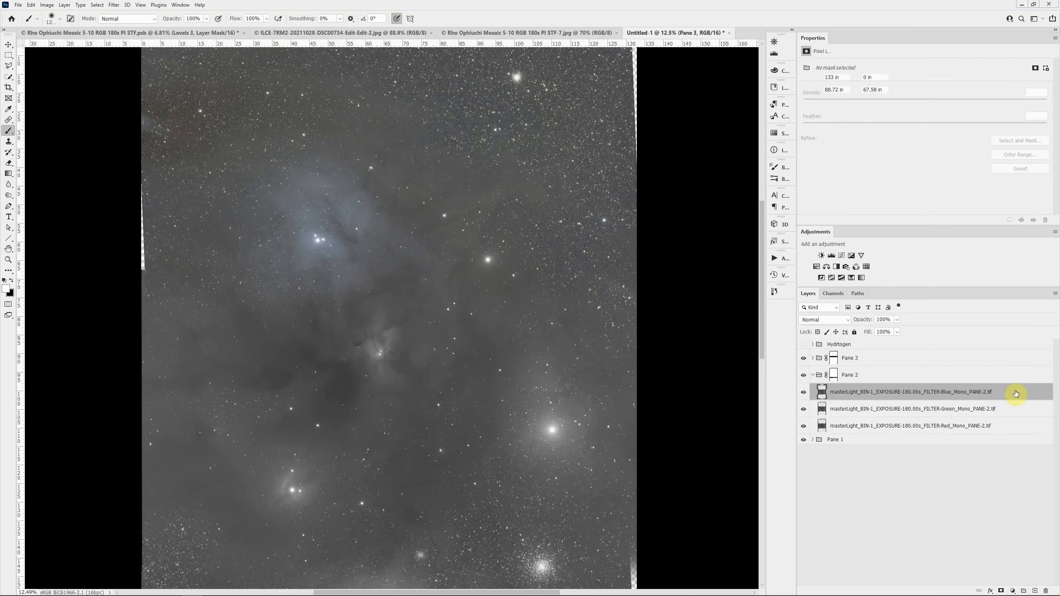
key("h")
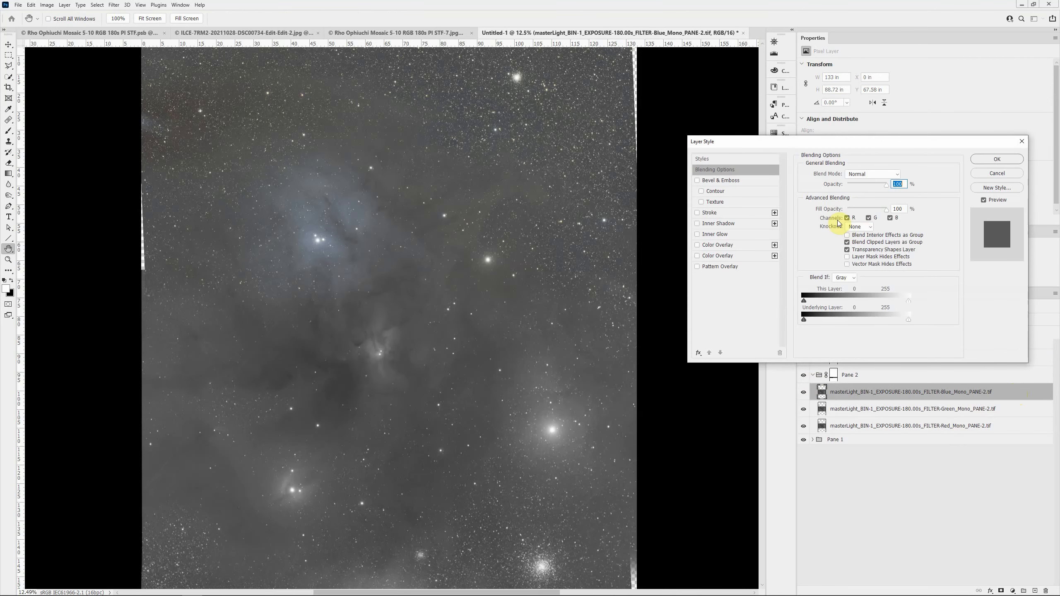
left_click(846, 218)
left_click(868, 219)
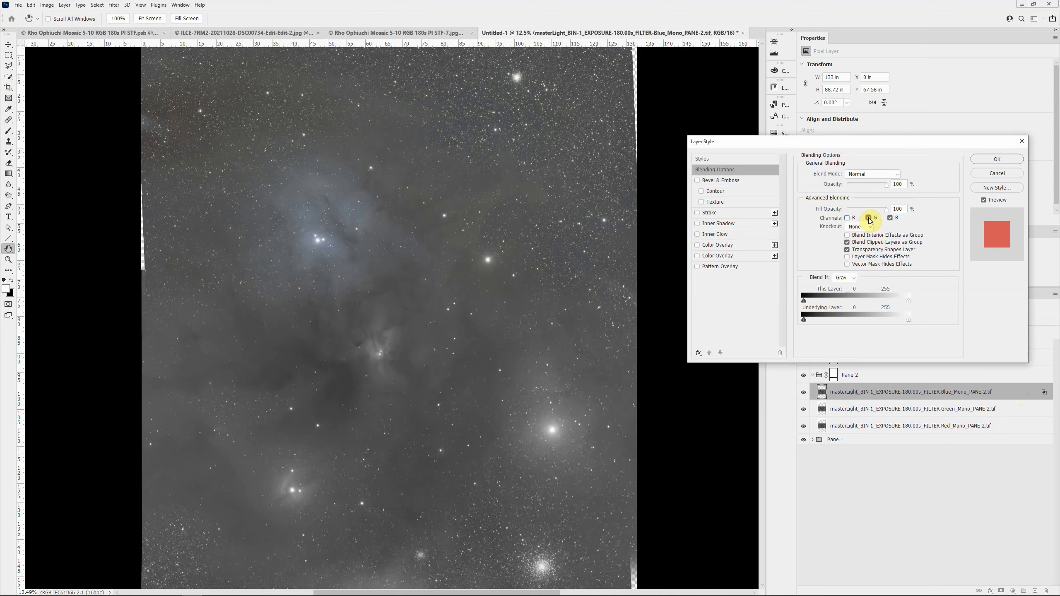
left_click(991, 161)
key("b")
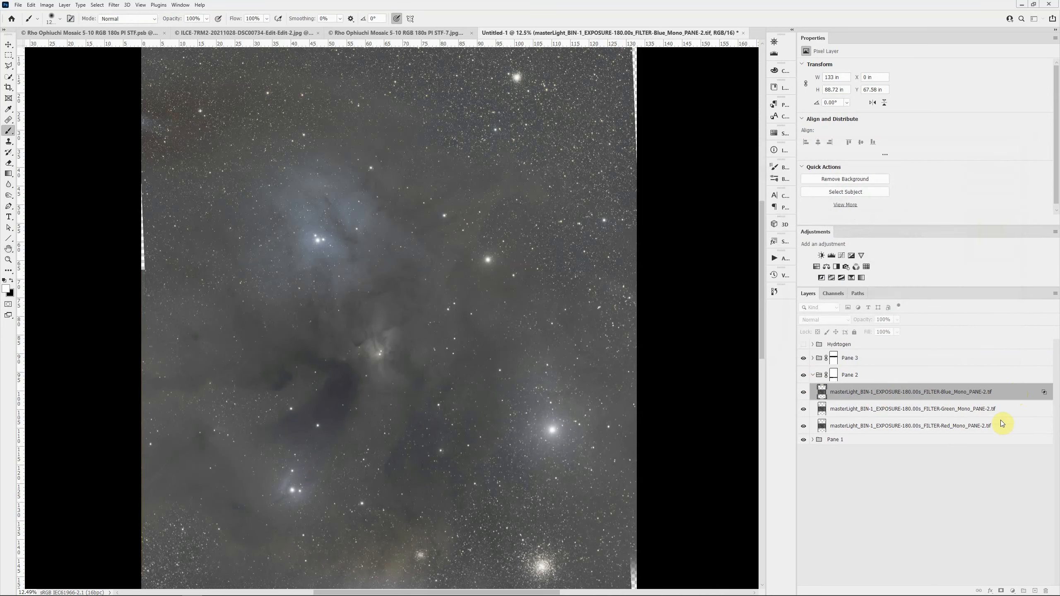
- Restrict Pane 2's Green filter layer to the green channel by turning off R and B in its blending options
left_click(1017, 413)
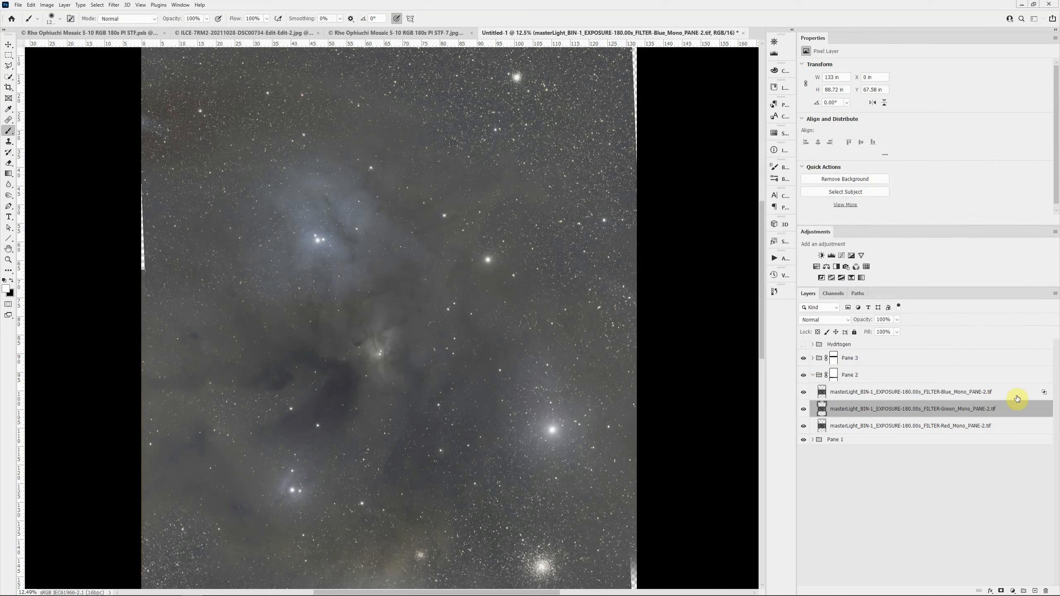
key("h")
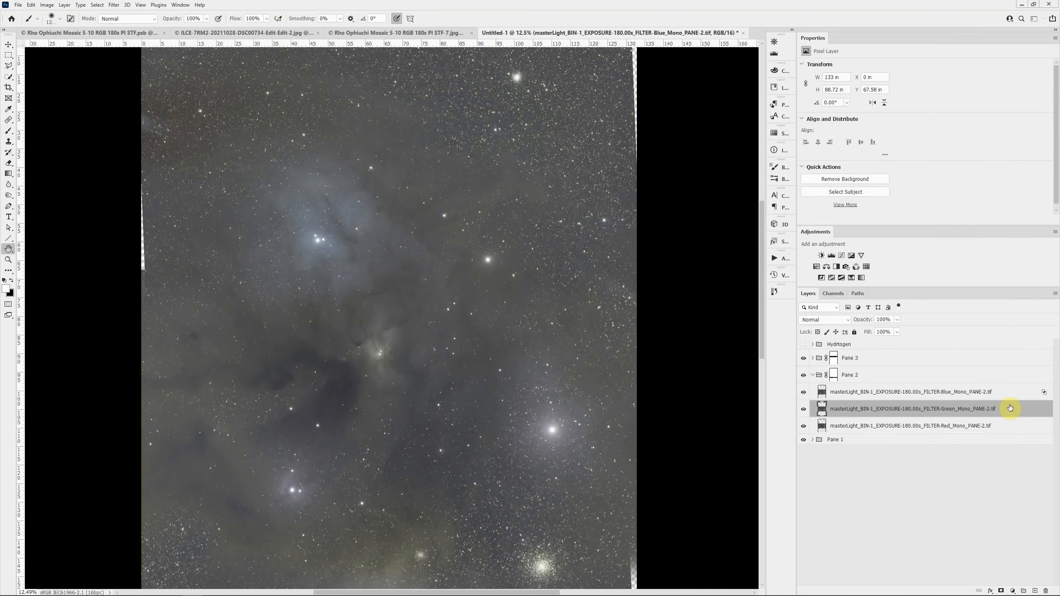
double_click(897, 374)
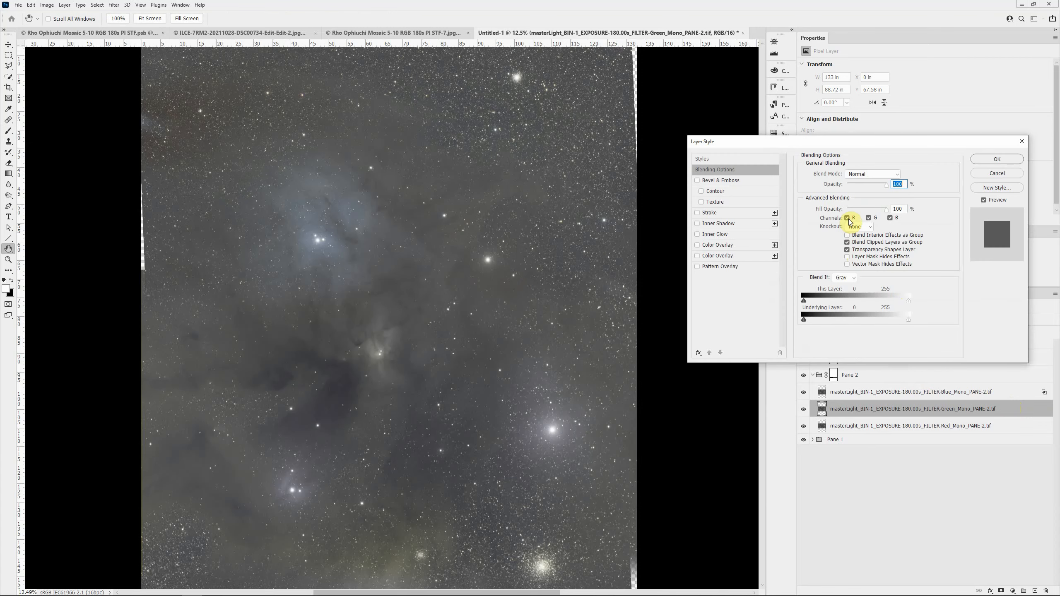
left_click(848, 217)
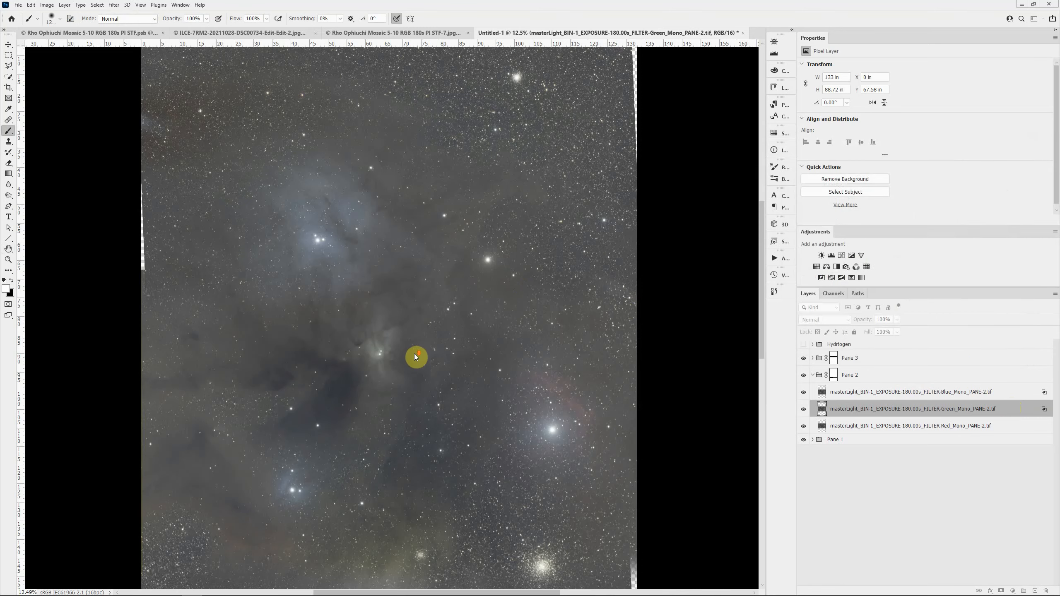
- Restrict Pane 1's Blue filter layer to the blue channel and its Green filter layer to the green channel through their blending options
scroll(415, 354, "down", 1)
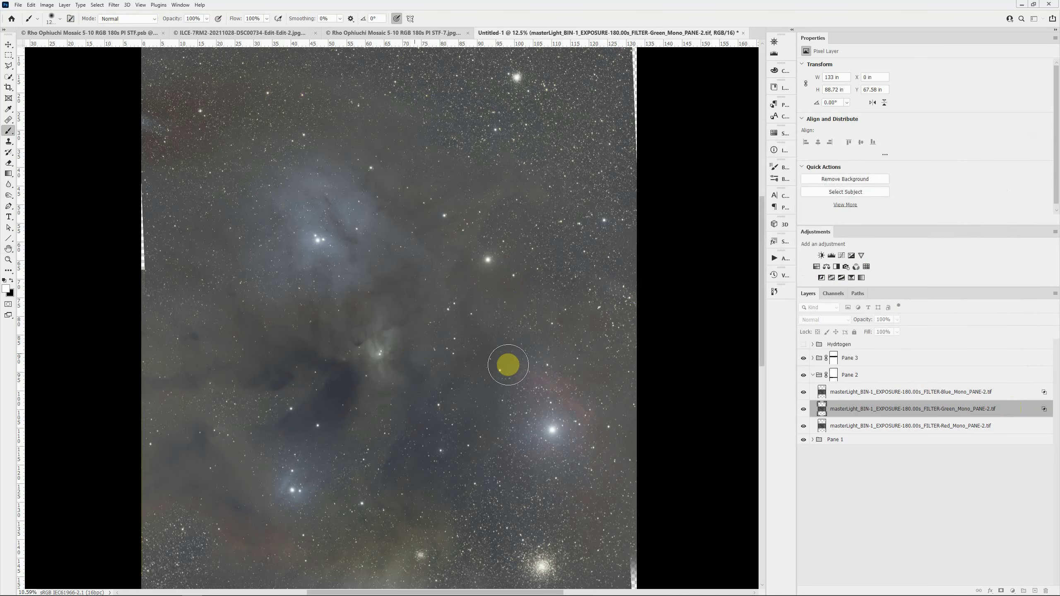
scroll(508, 365, "down", 4)
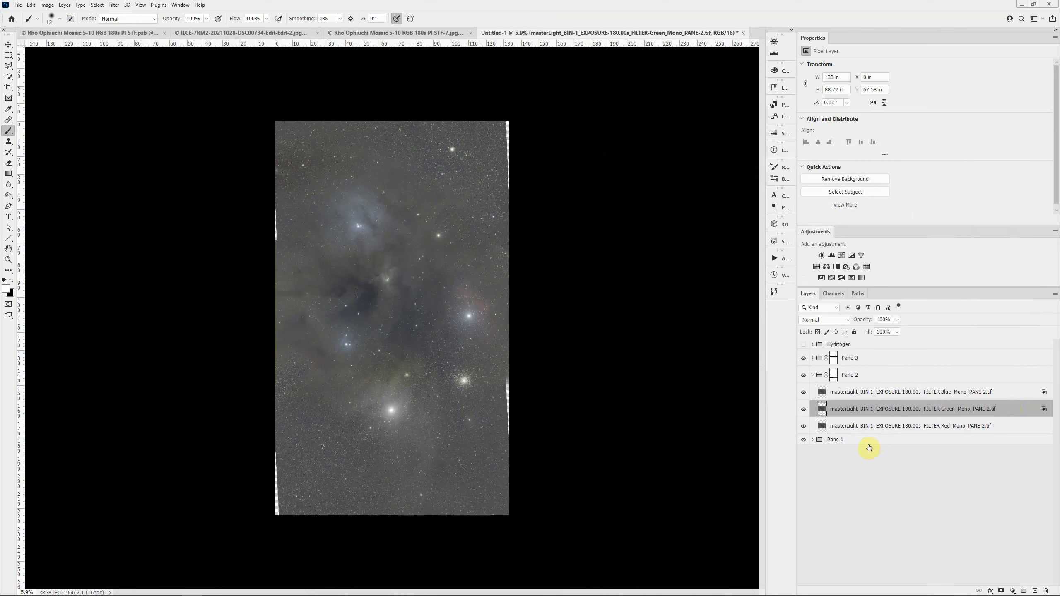
left_click(816, 442)
left_click(813, 440)
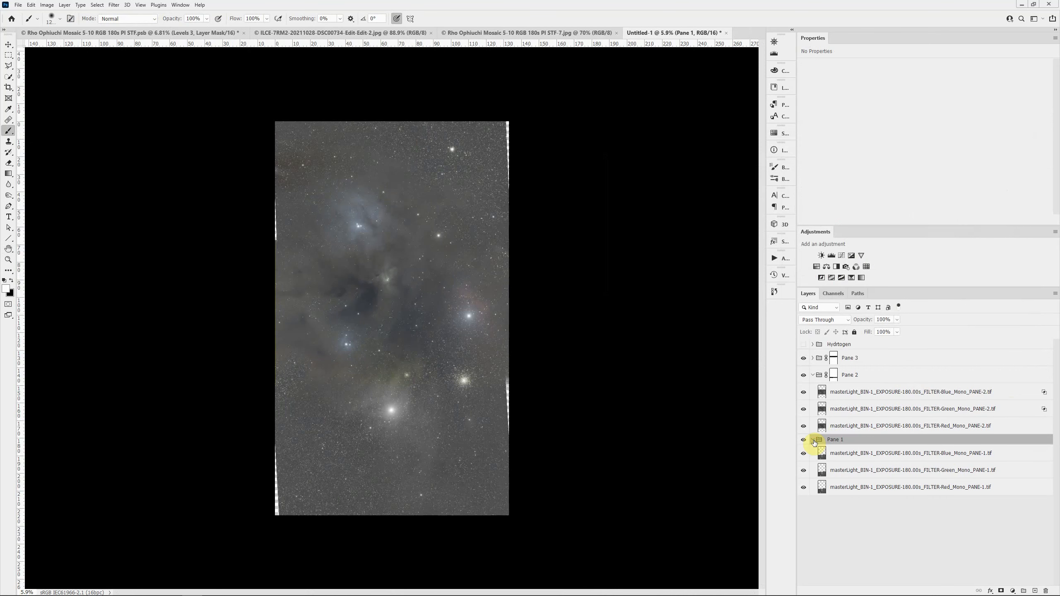
left_click(1023, 458)
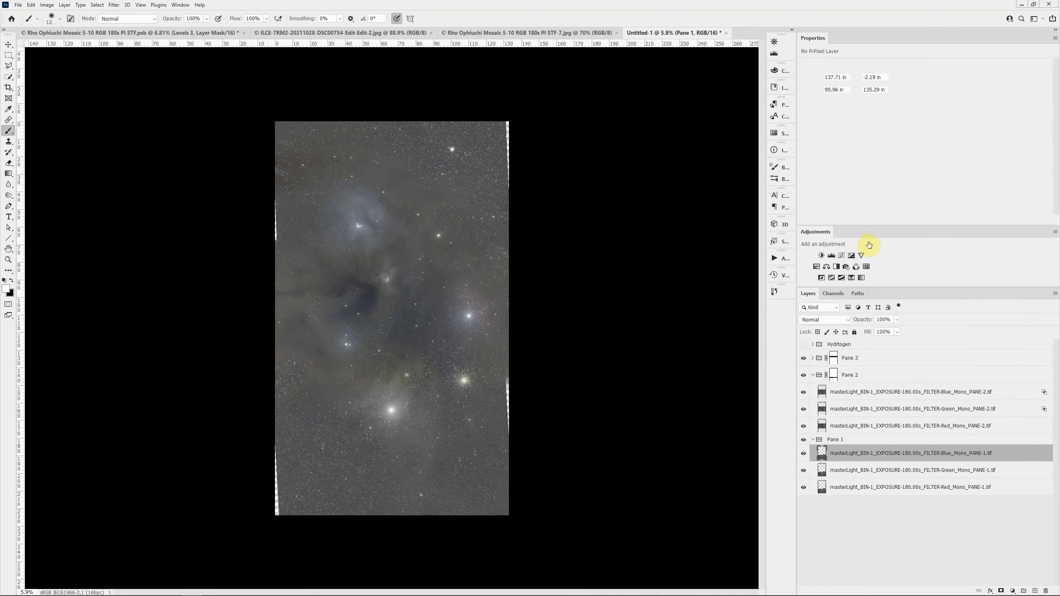
key("h")
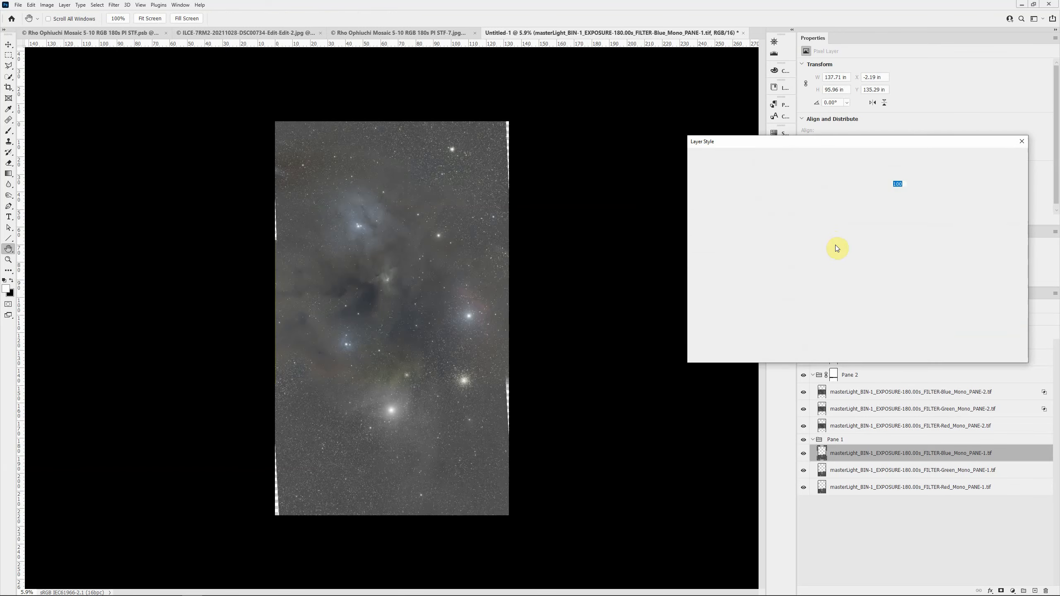
left_click(847, 218)
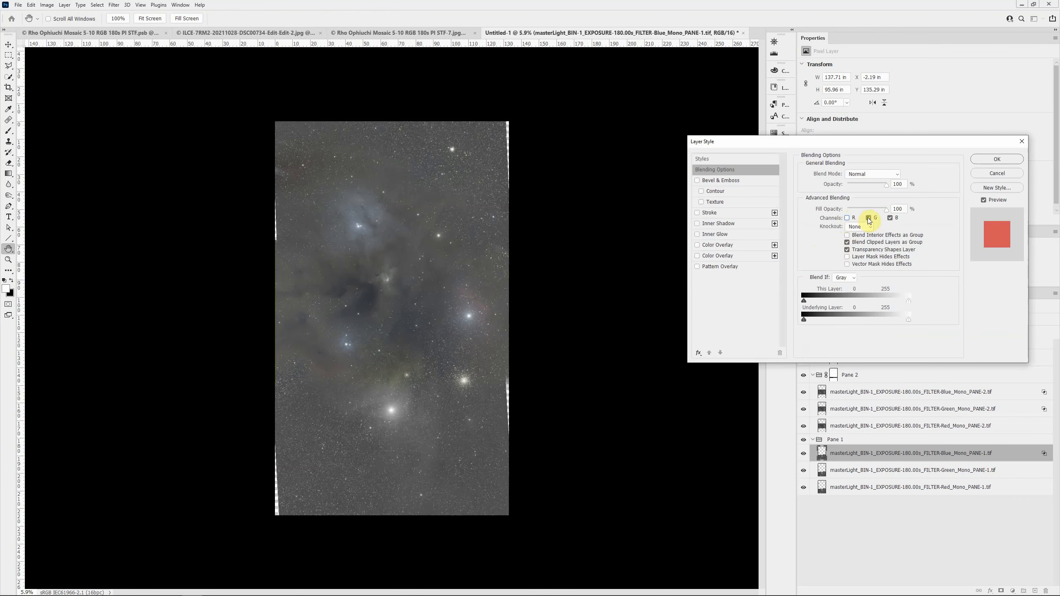
left_click(979, 162)
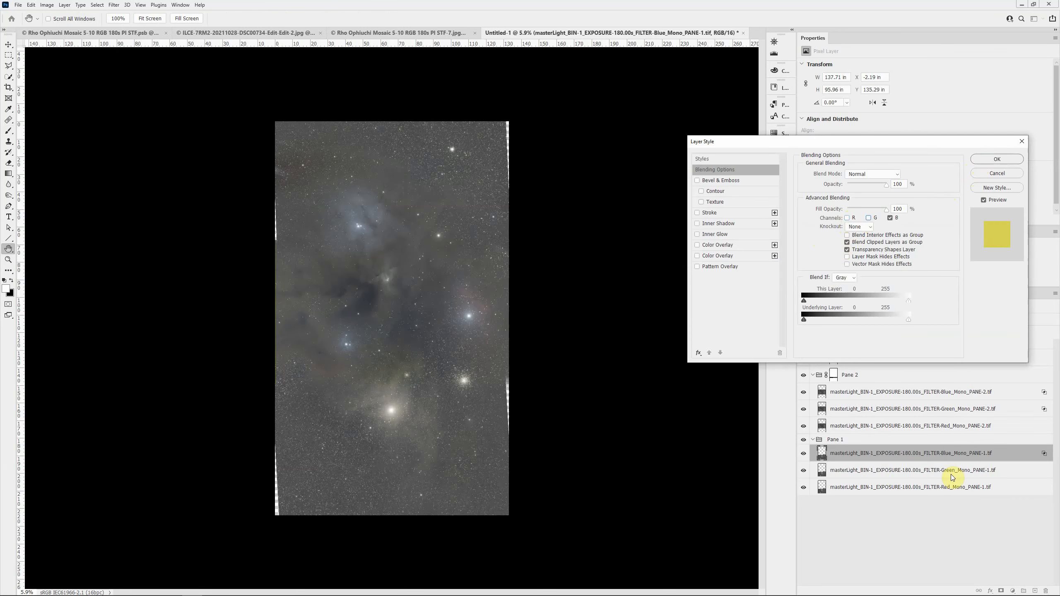
left_click(1028, 471)
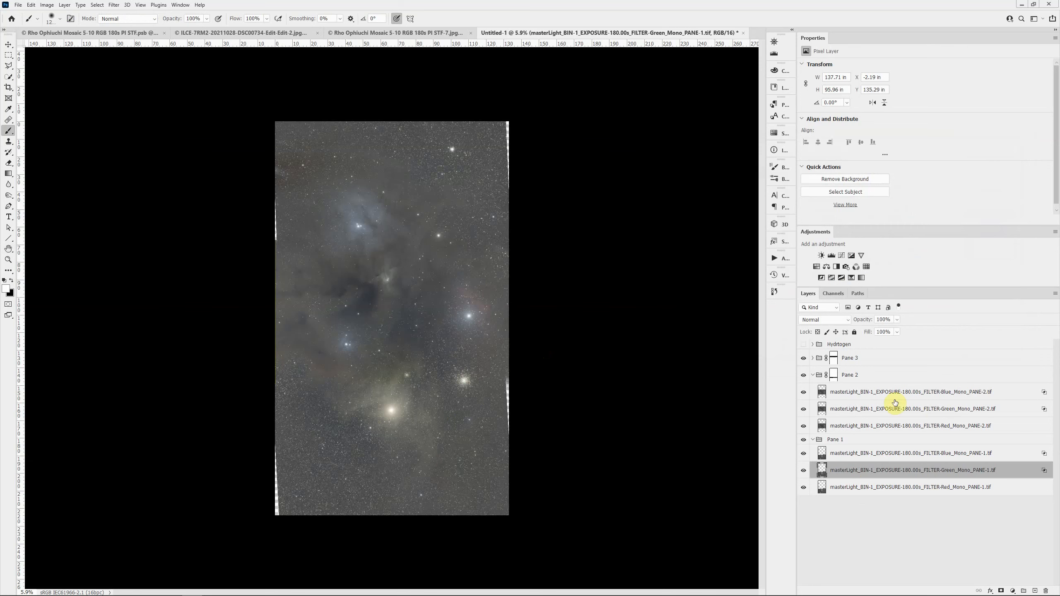
- Add a Levels adjustment layer directly above the Pane 3 group
left_click(881, 360)
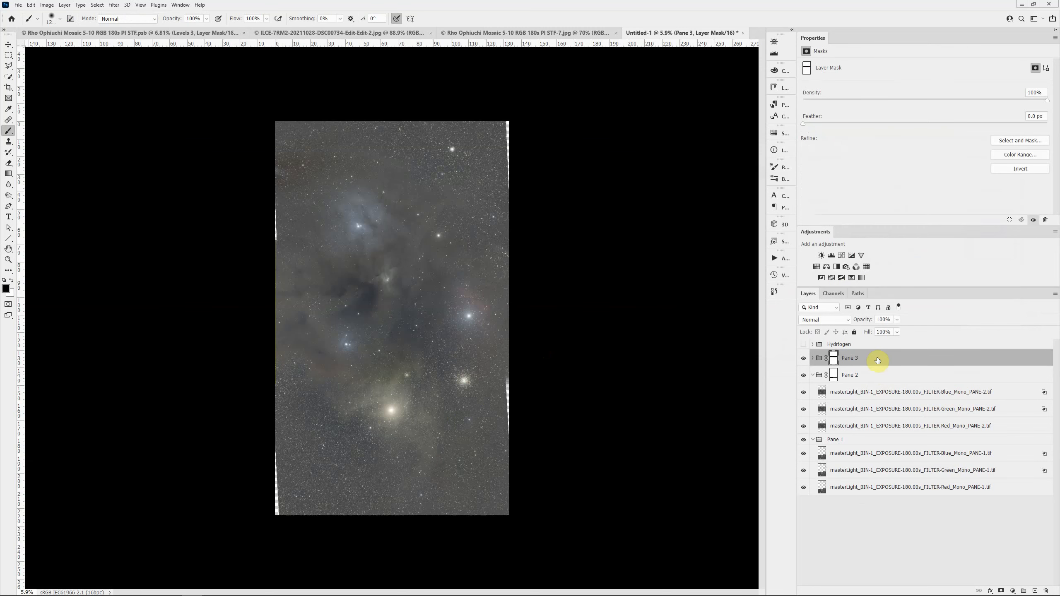
key("x")
left_click(832, 256)
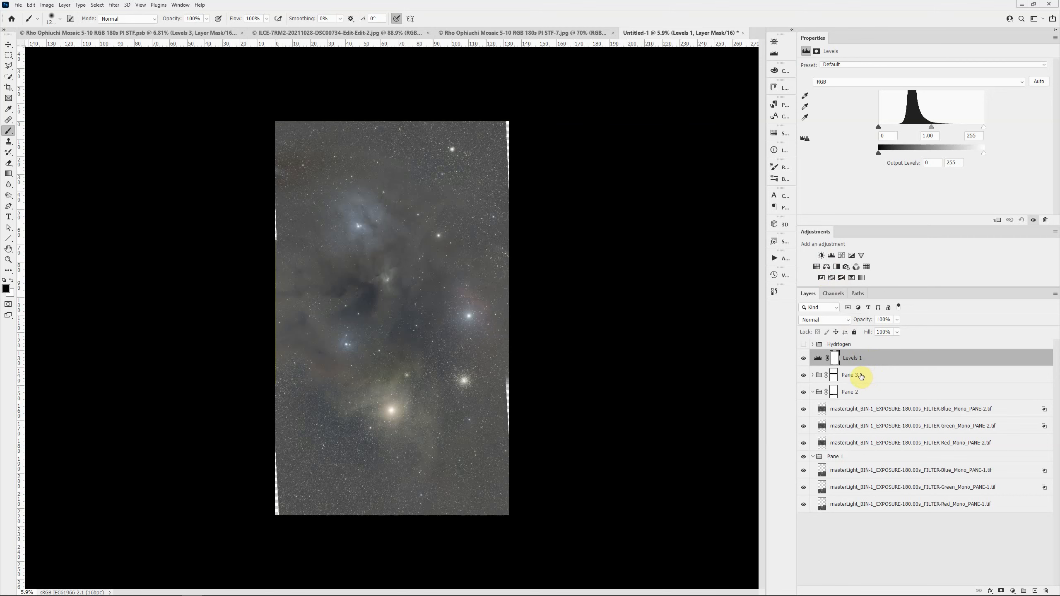
- Try a separate Levels adjustment layer inside the Pane 3 group, above its Blue filter layer, and delete it
left_click(813, 375)
left_click(873, 377)
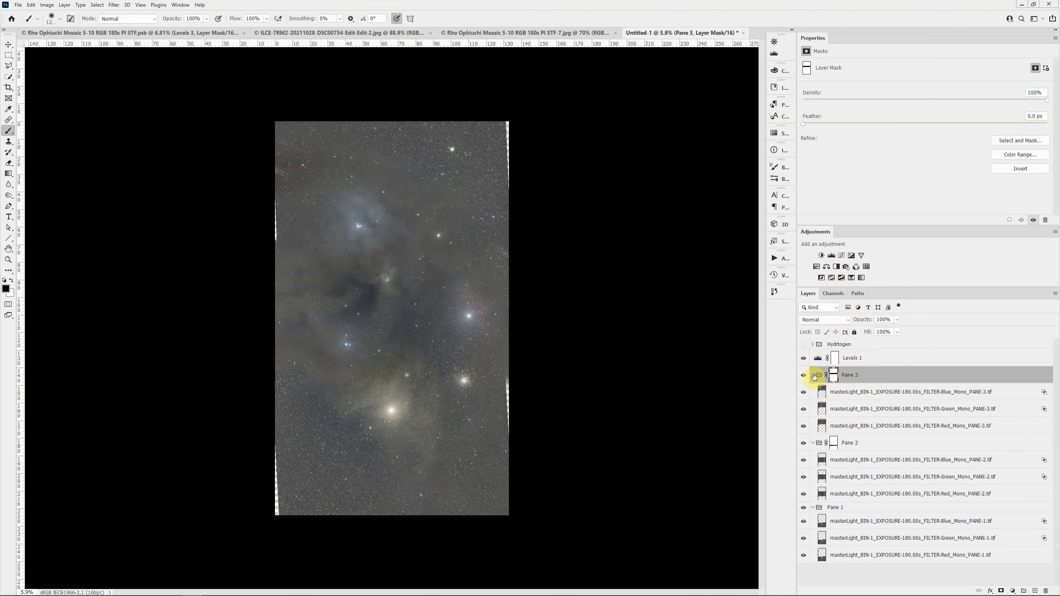
left_click(832, 255)
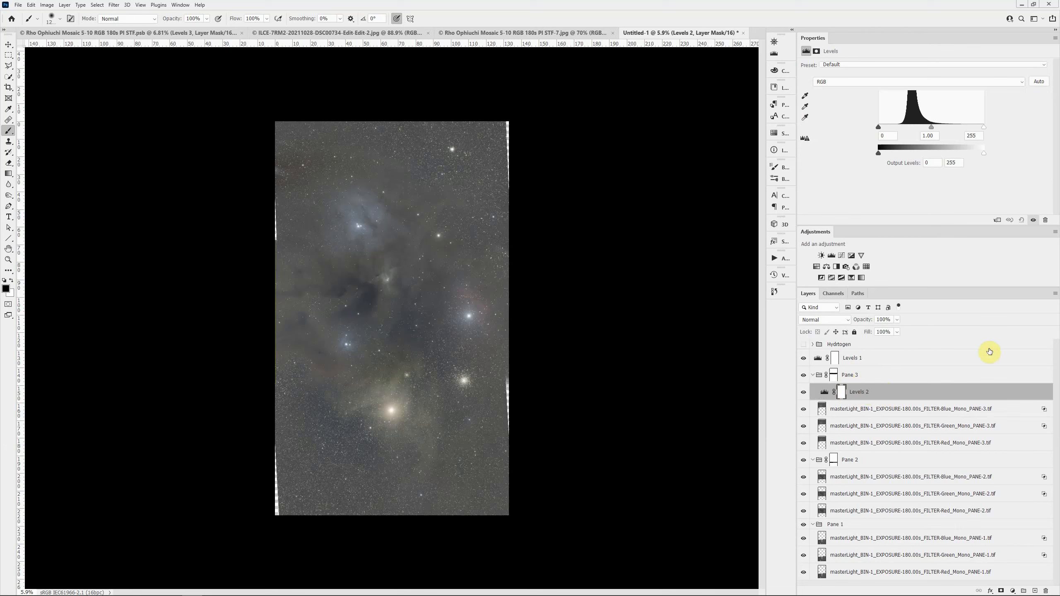
left_click(1046, 221)
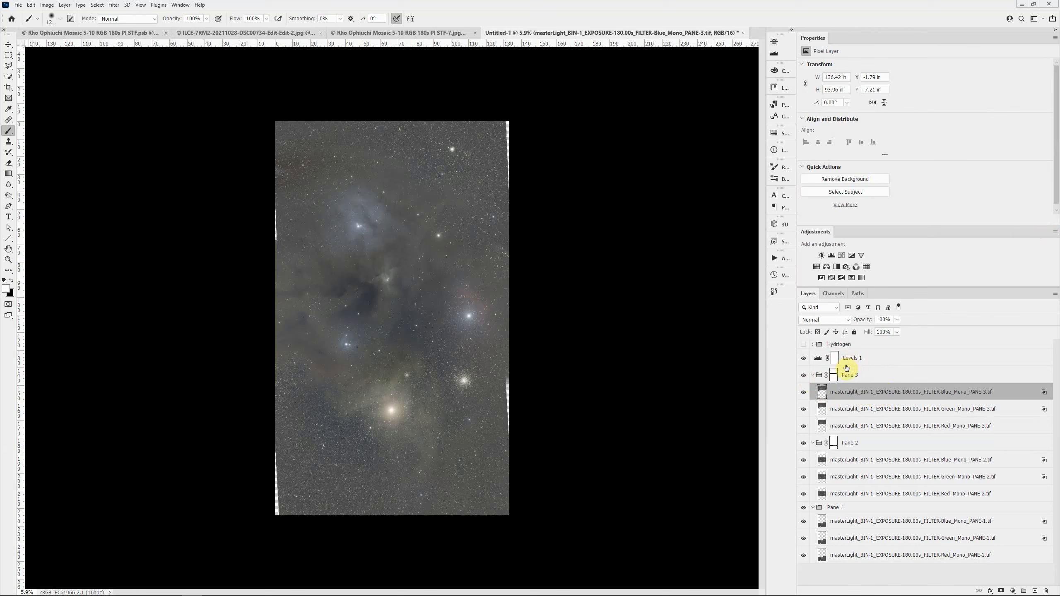
- Collapse the Pane 3, Pane 2 and Pane 1 groups in the layer stack
left_click(868, 359)
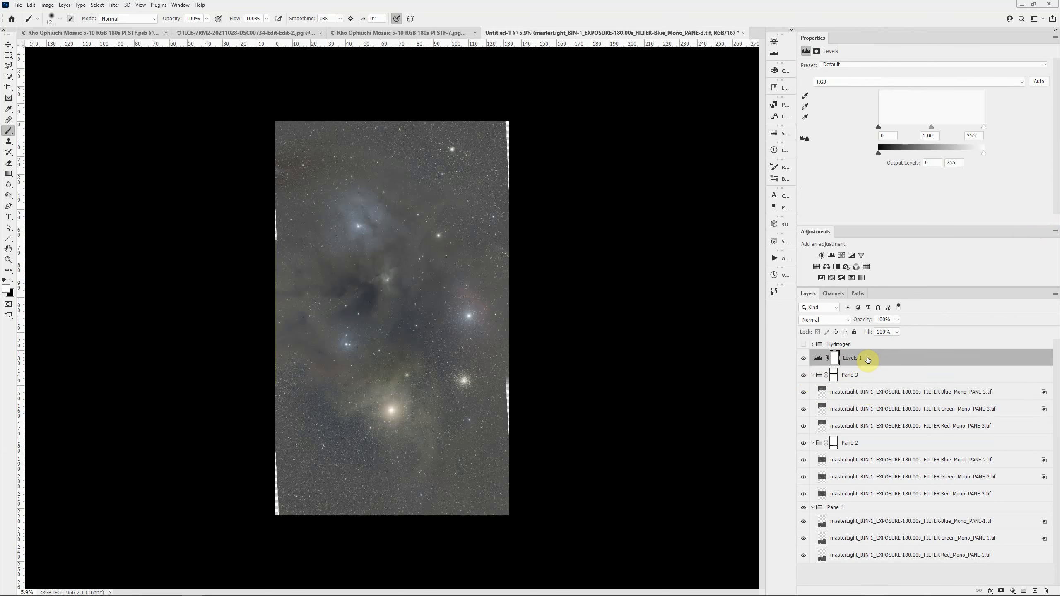
left_click(813, 375)
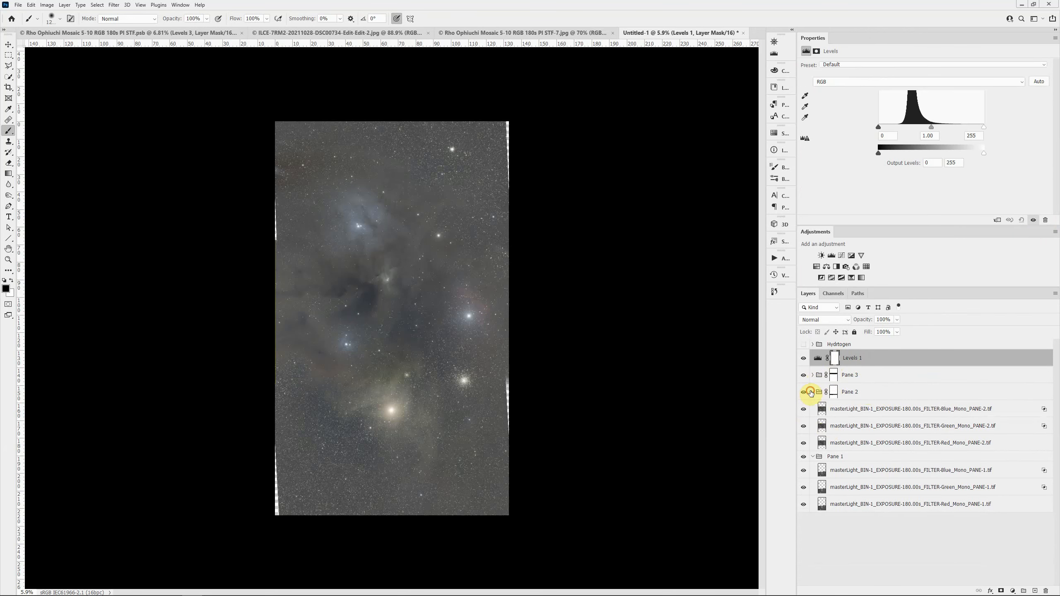
left_click(811, 392)
left_click(812, 393)
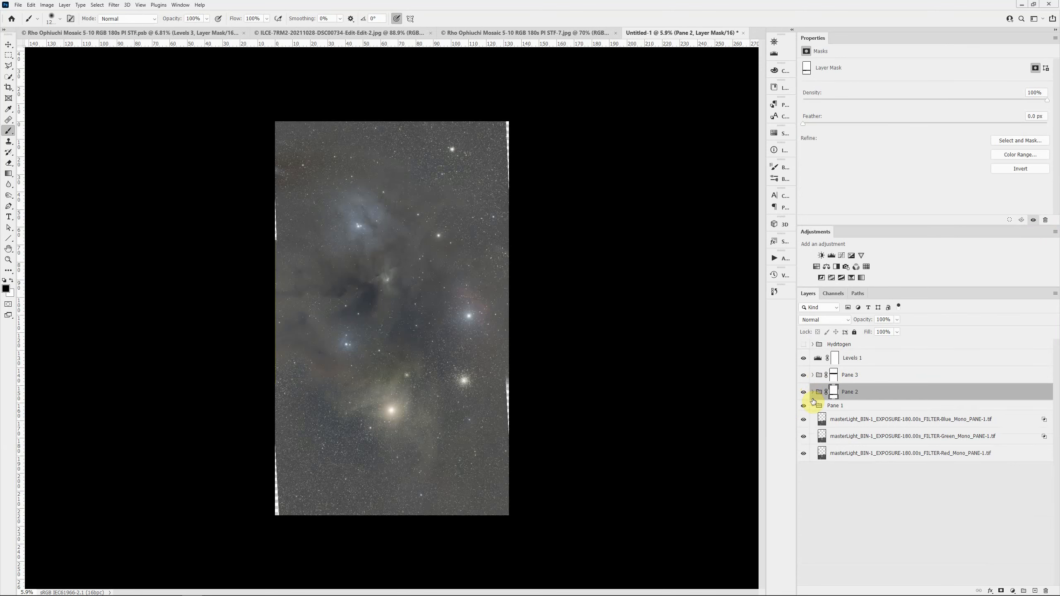
left_click(811, 403)
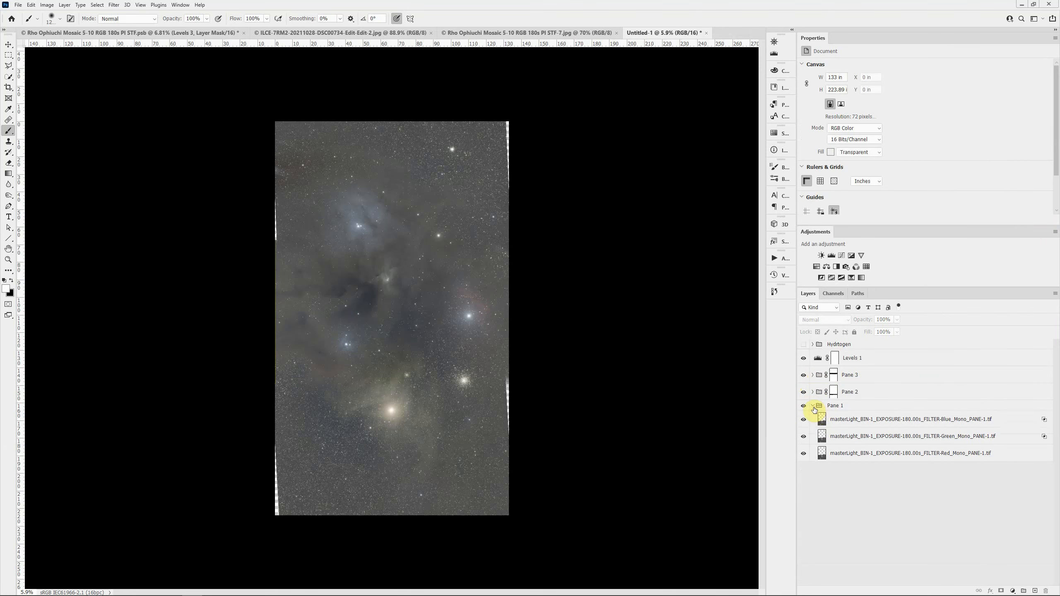
left_click(814, 408)
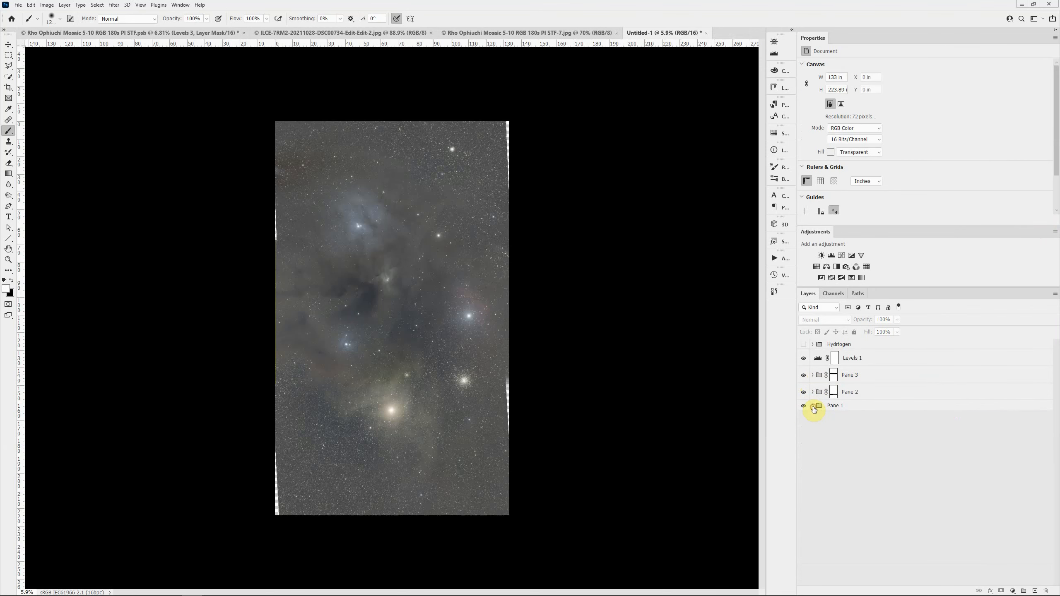
- Set the Levels 1 adjustment's black input level to 41 and its midtone value to 1.32
left_click(889, 360)
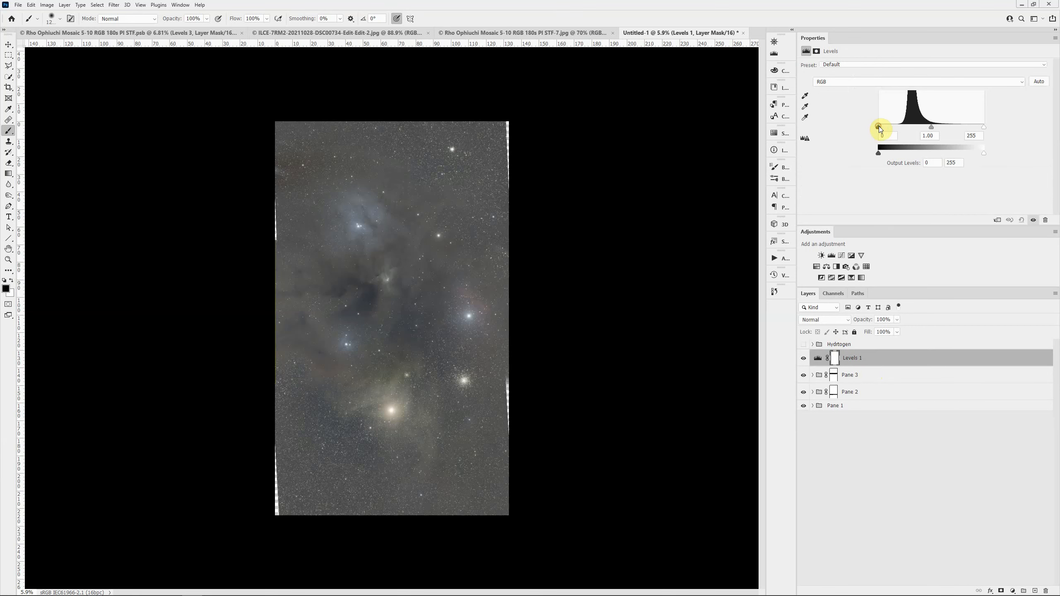
left_click_drag(879, 128, 891, 130)
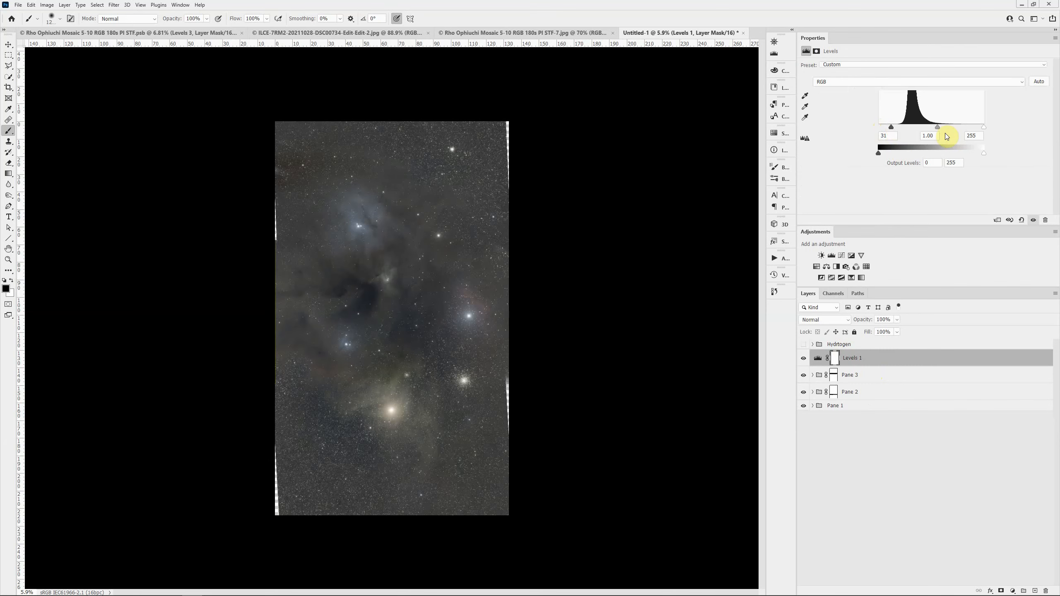
left_click_drag(939, 129, 897, 128)
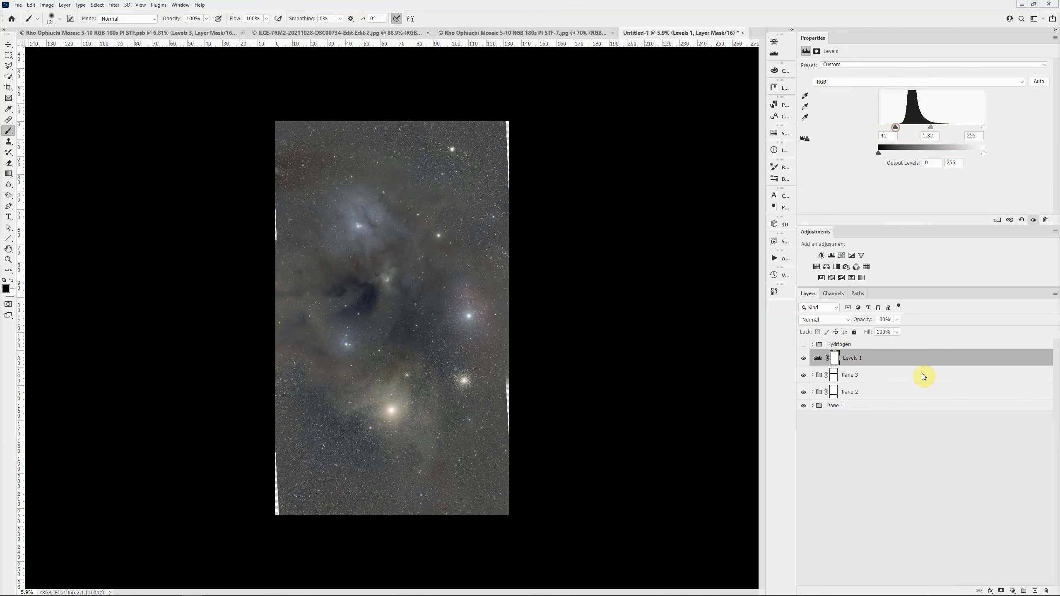
- Add a Hue/Saturation adjustment layer above Levels 1 with master saturation +42 and inspect the nebula's color
left_click(816, 267)
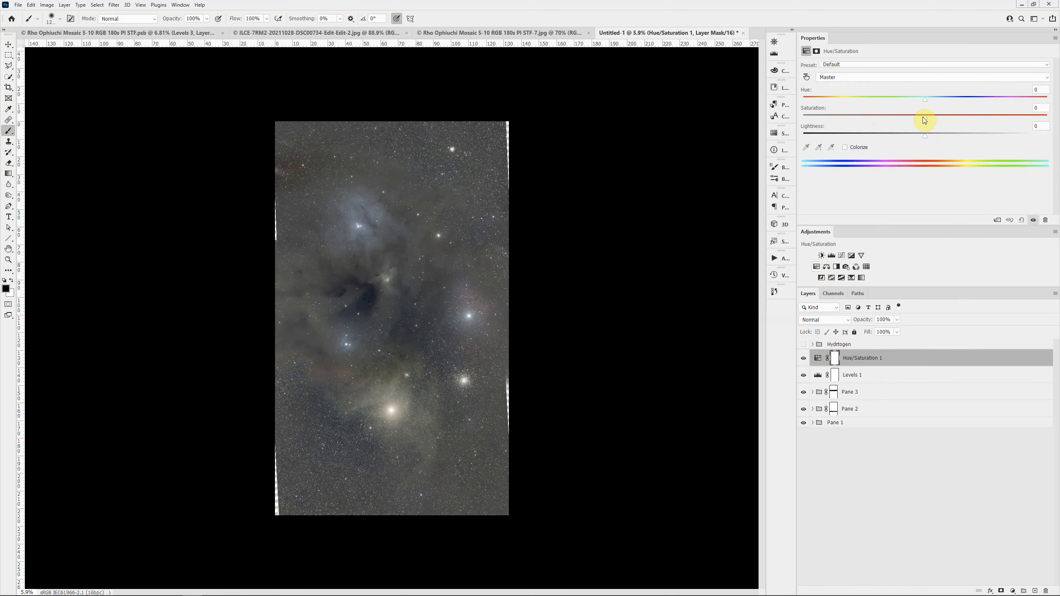
left_click_drag(928, 119, 962, 121)
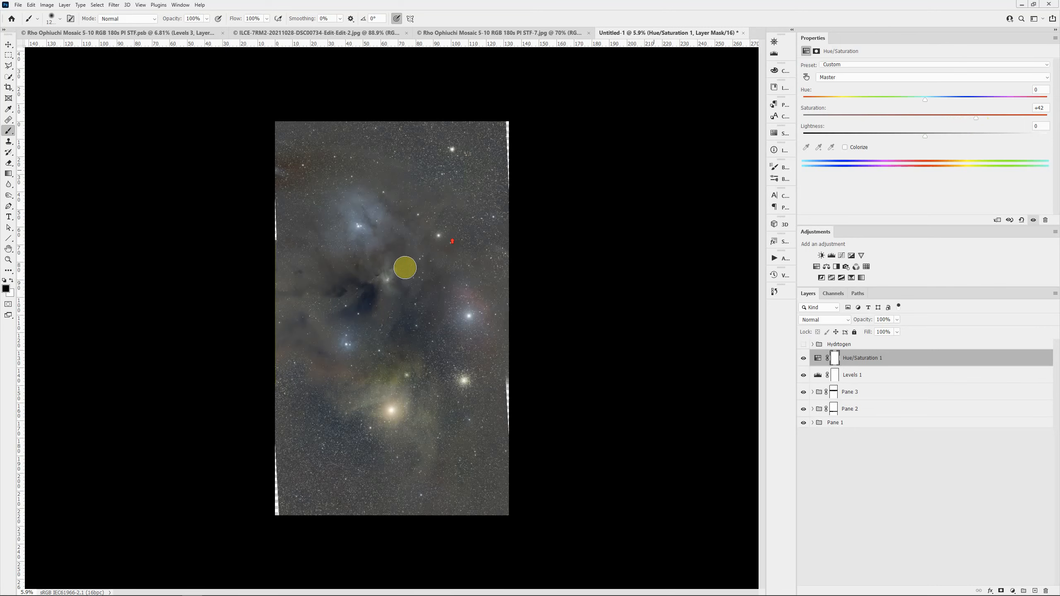
scroll(402, 261, "up", 3)
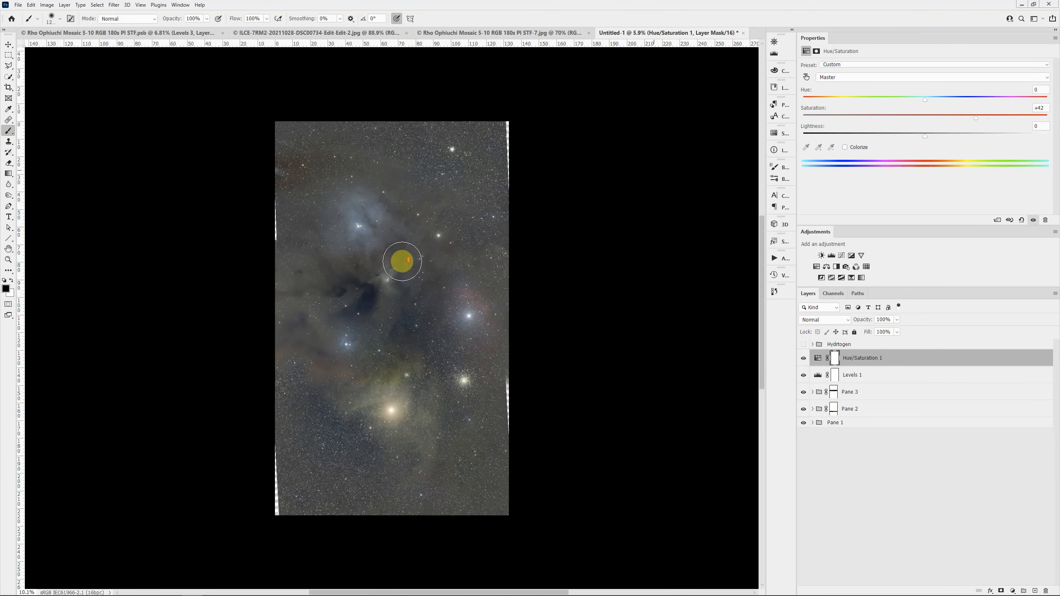
scroll(446, 261, "up", 1)
scroll(446, 261, "up", 2)
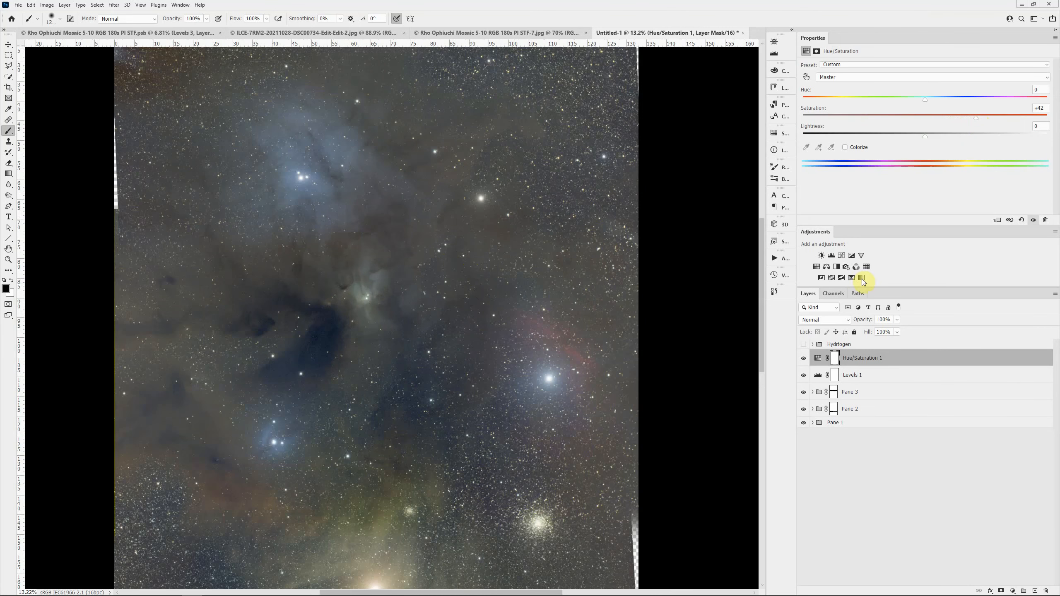
- Add a Color Balance adjustment layer above Hue/Saturation 1 with the midtones' Cyan–Red value at -4, and inspect the whole mosaic
scroll(627, 344, "down", 1)
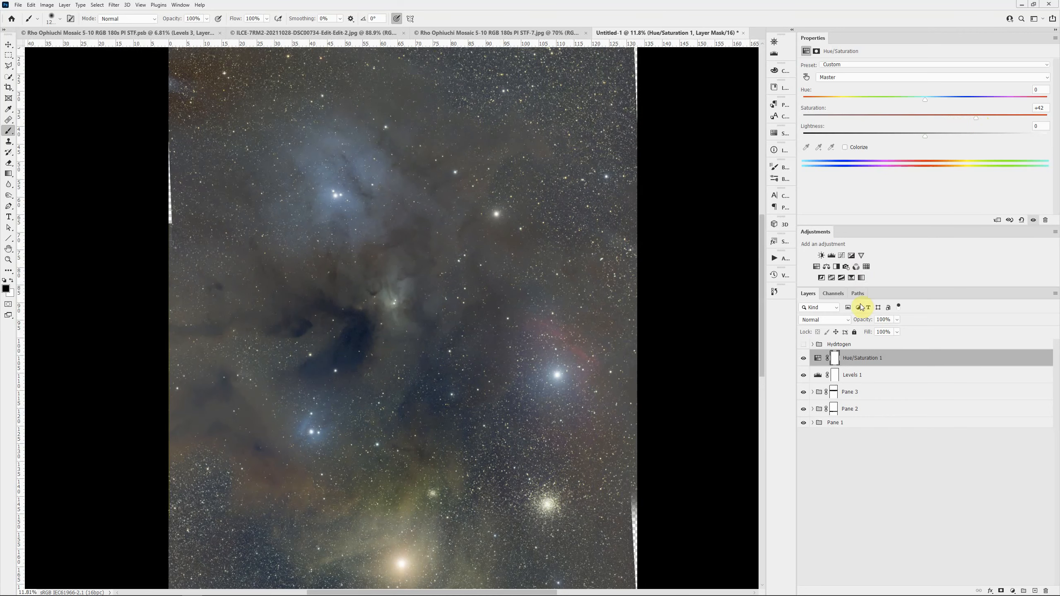
left_click(827, 267)
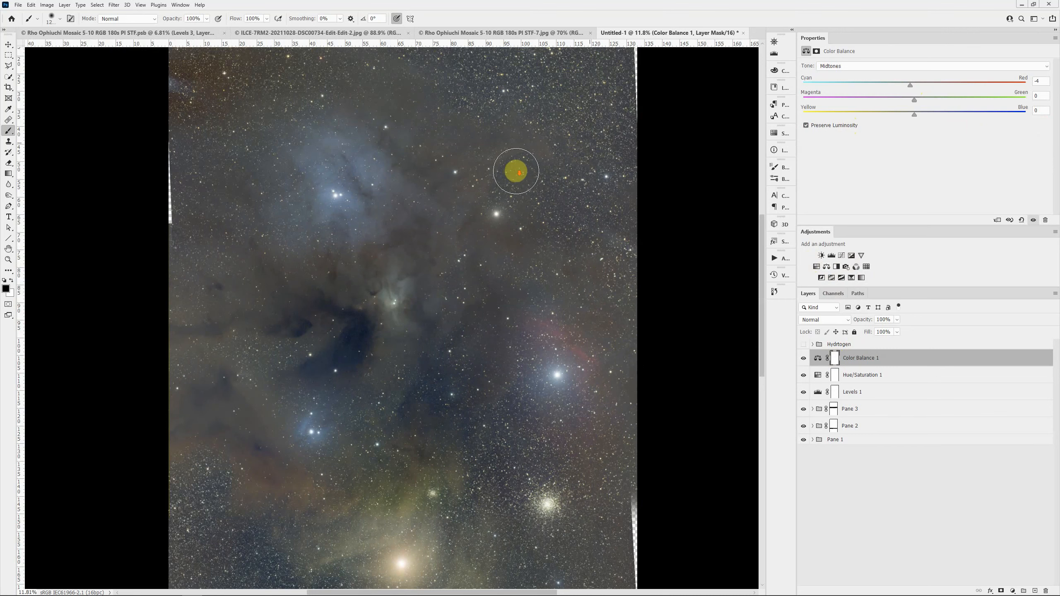
scroll(516, 171, "down", 2)
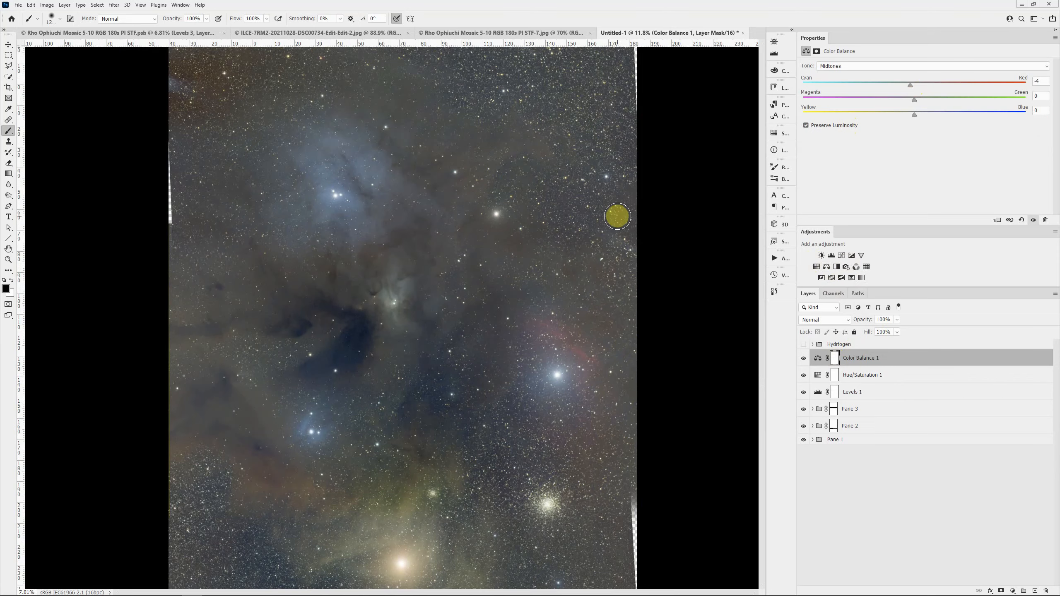
scroll(614, 208, "down", 3)
scroll(386, 285, "up", 1)
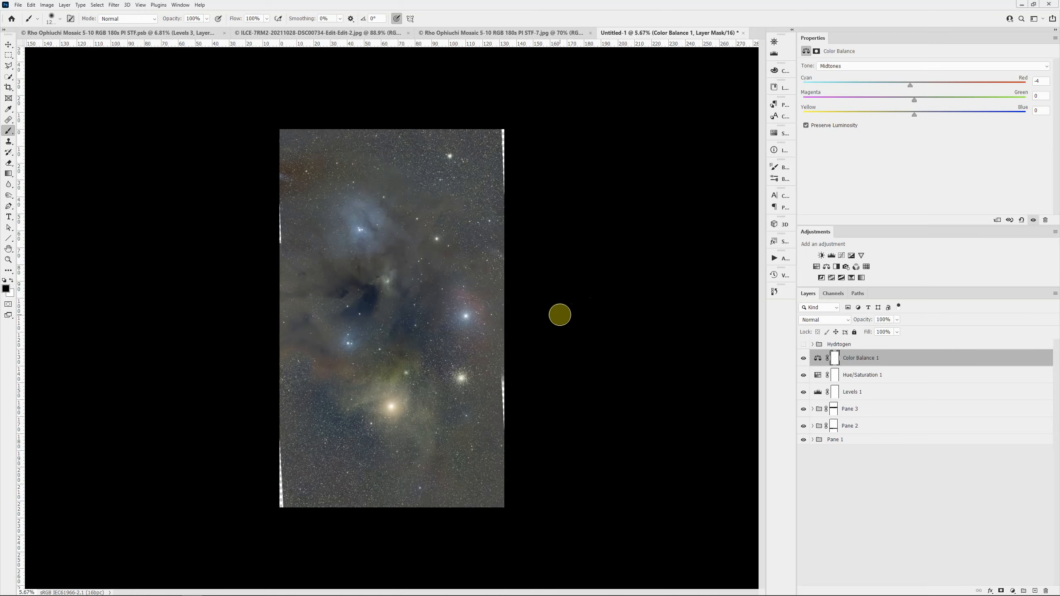
scroll(422, 298, "up", 1)
scroll(422, 299, "up", 1)
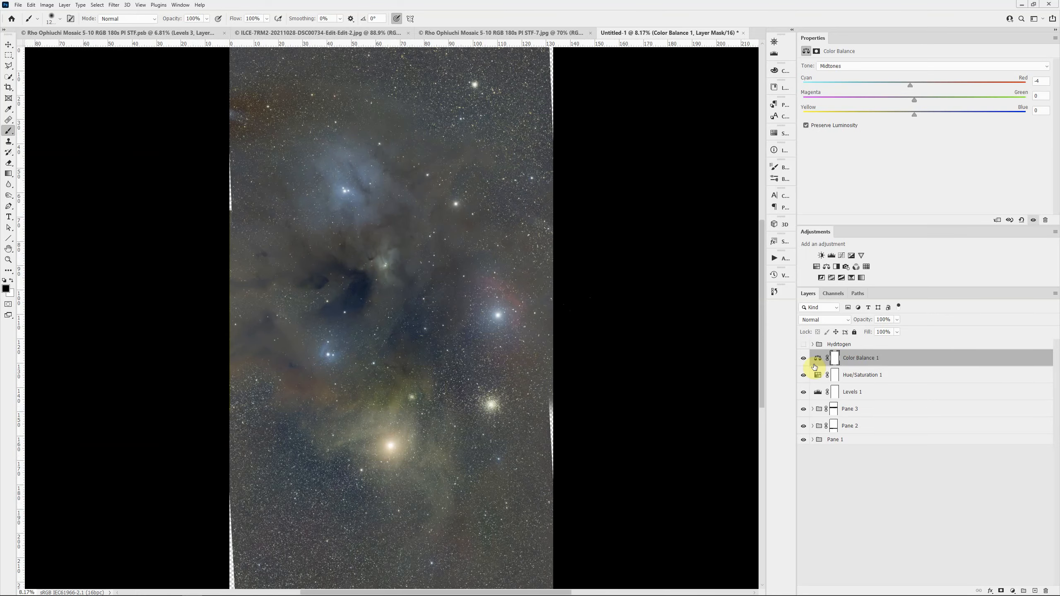
scroll(622, 330, "down", 1)
scroll(622, 330, "down", 1)
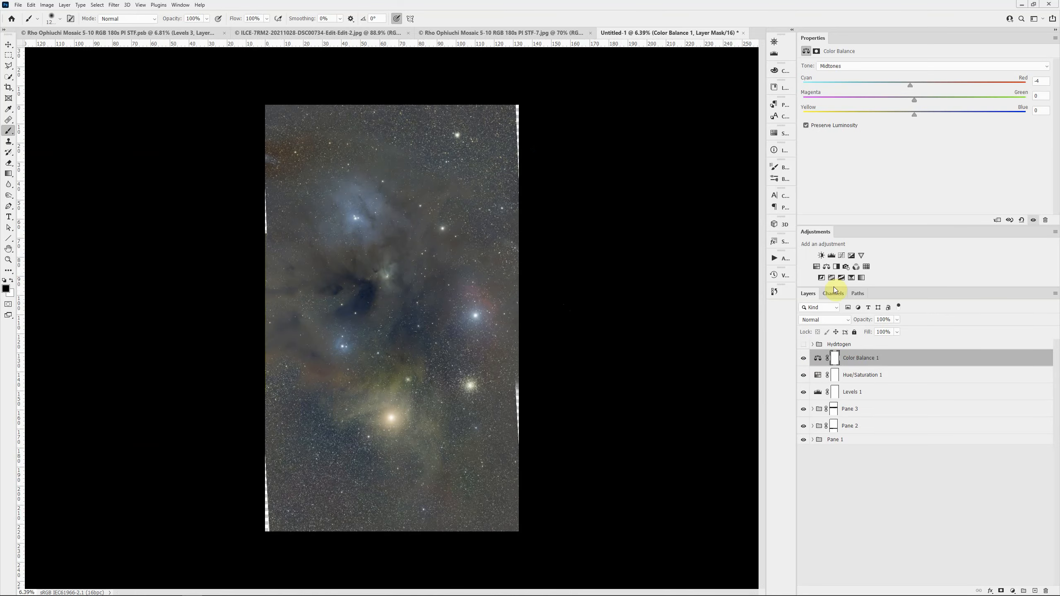
- Make the Hydrogen group visible, expand it and its Pane 3 group, and hide Pane 3's StarXTerminator layer
left_click(813, 344)
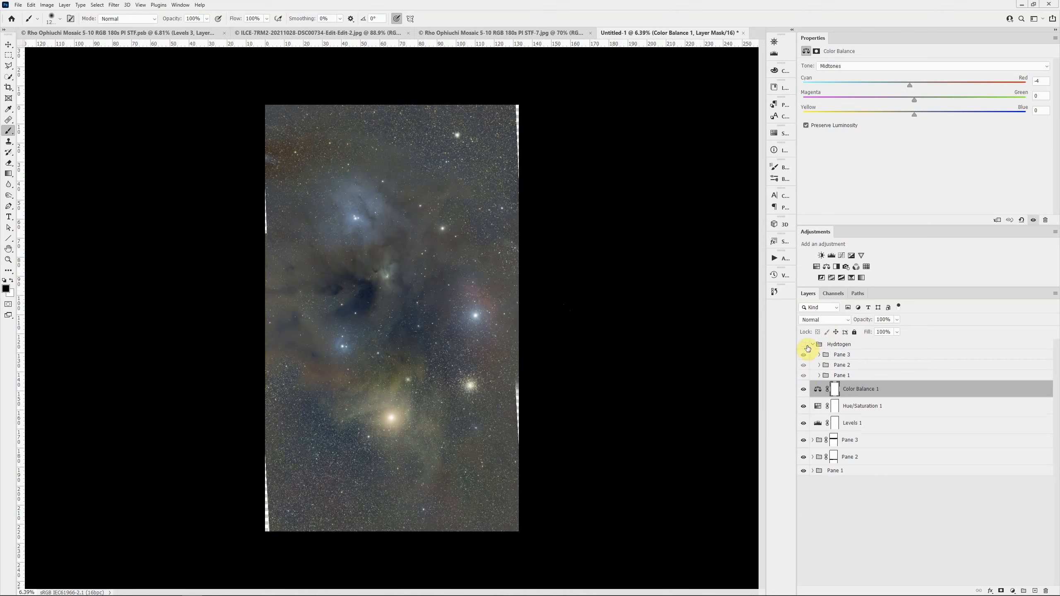
left_click(804, 344)
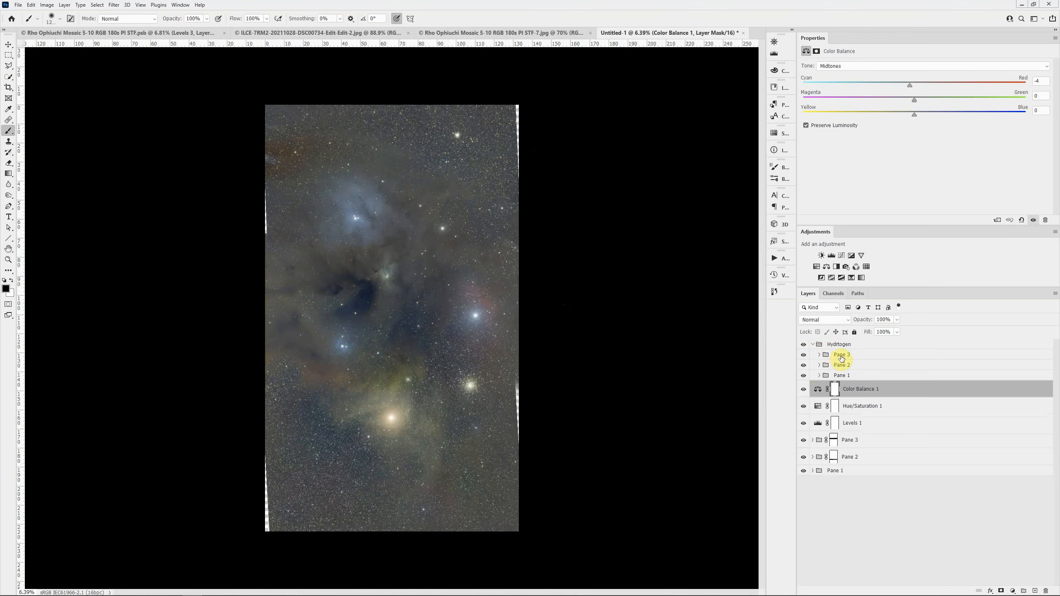
left_click(820, 355)
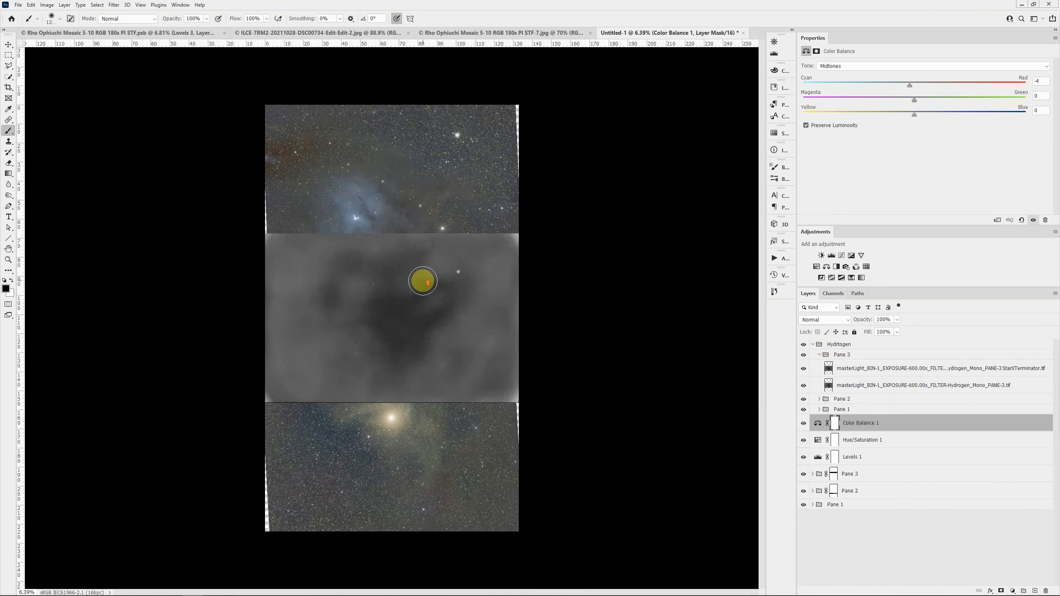
scroll(420, 279, "up", 2)
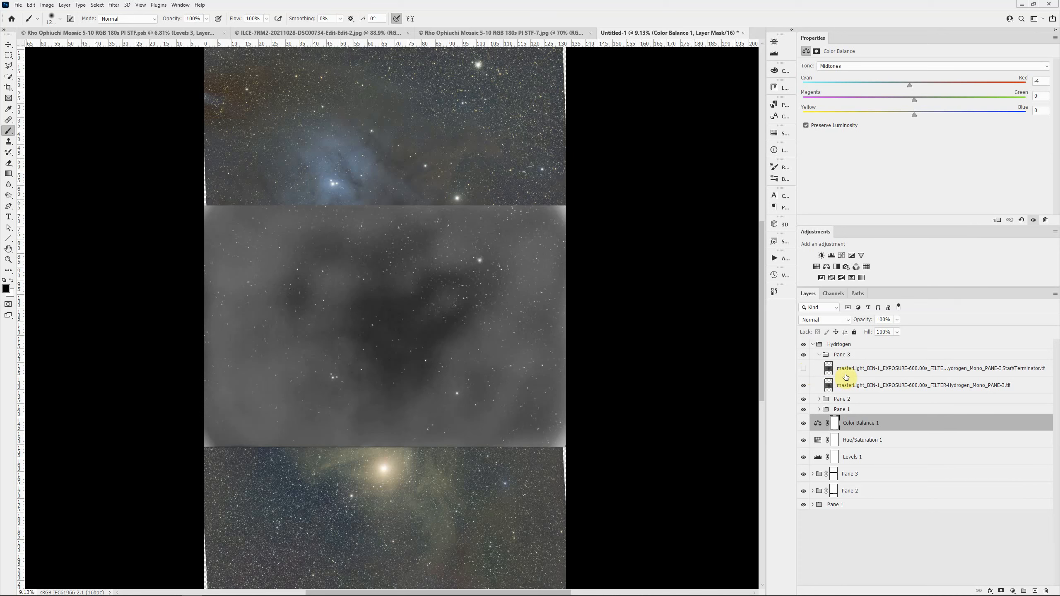
- Expand the hydrogen Pane 2 and Pane 1 groups and hide the StarXTerminator layer in each
left_click(819, 400)
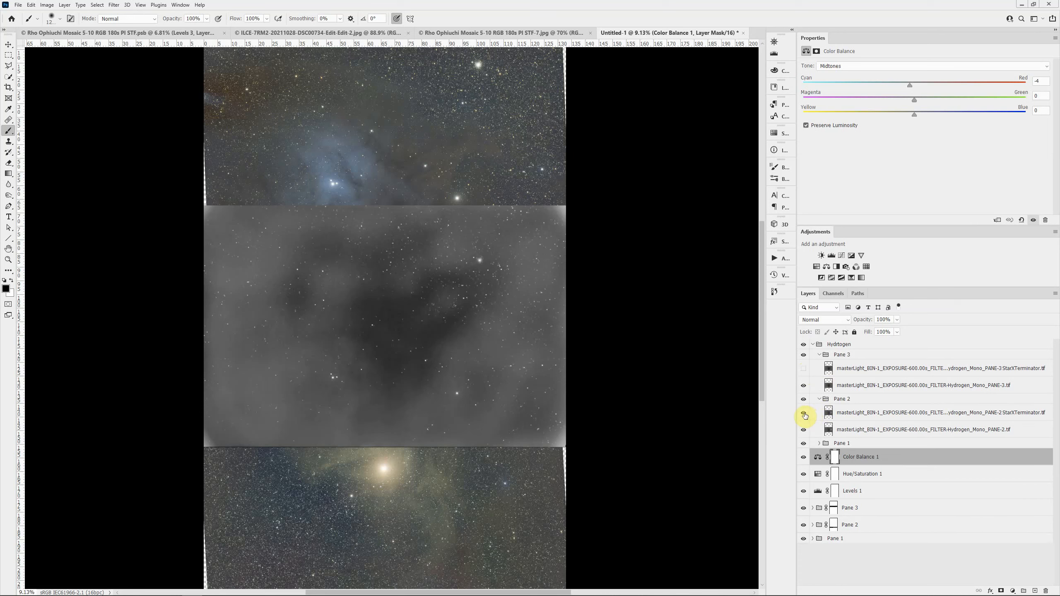
left_click(819, 446)
left_click(814, 444)
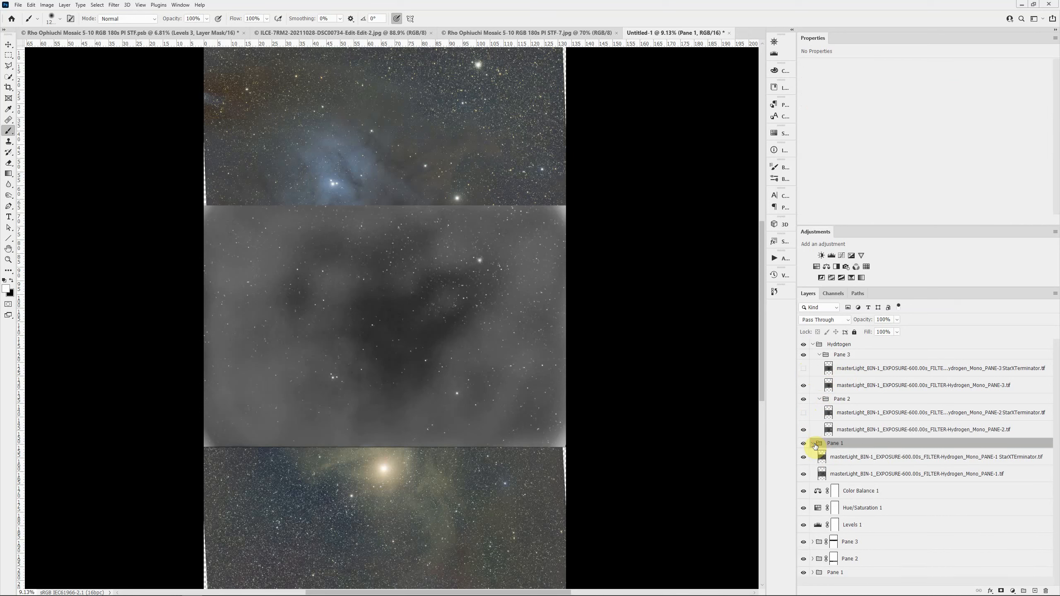
left_click(803, 457)
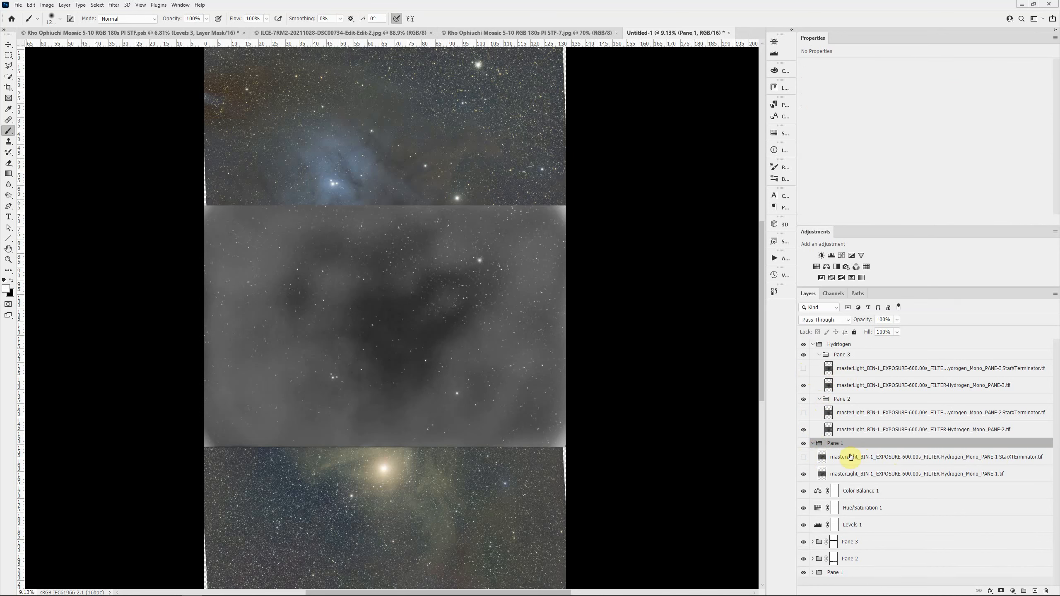
- Set the blend mode of the Hydrogen group's Pane 3 to Lighten
left_click(850, 354)
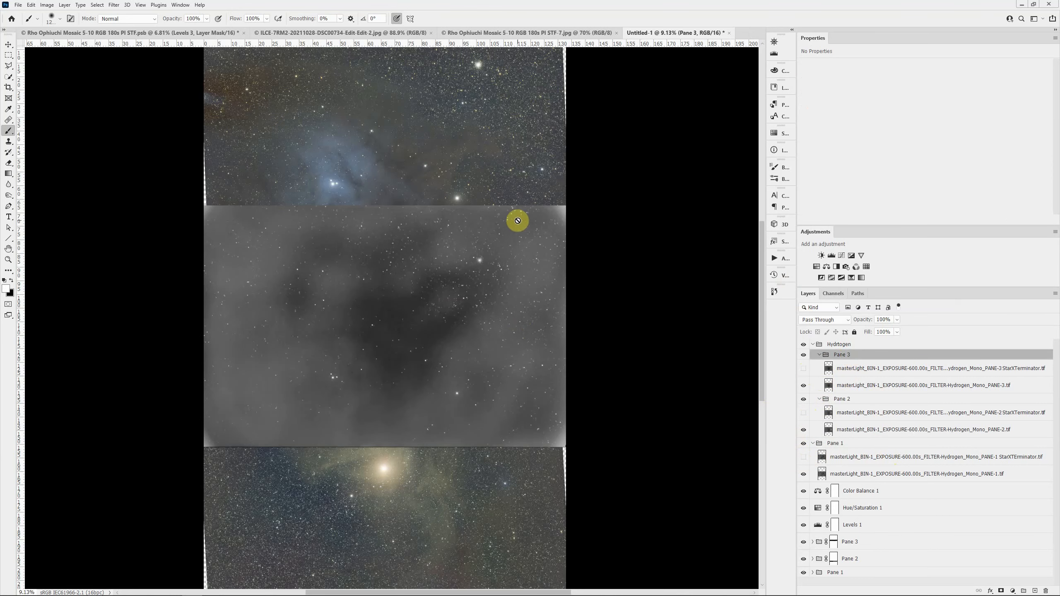
left_click_drag(523, 251, 536, 309)
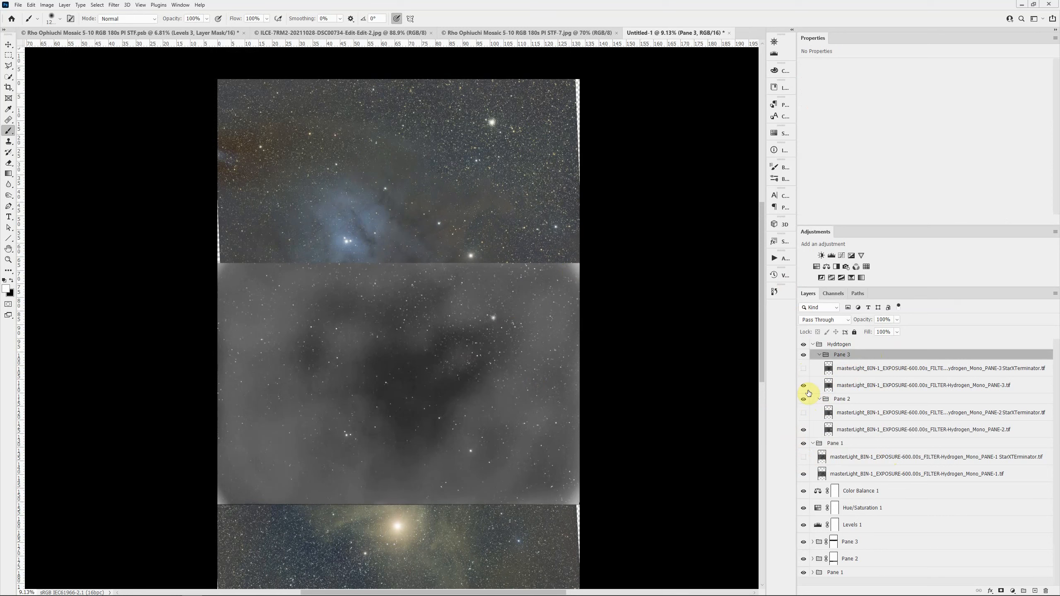
left_click(841, 320)
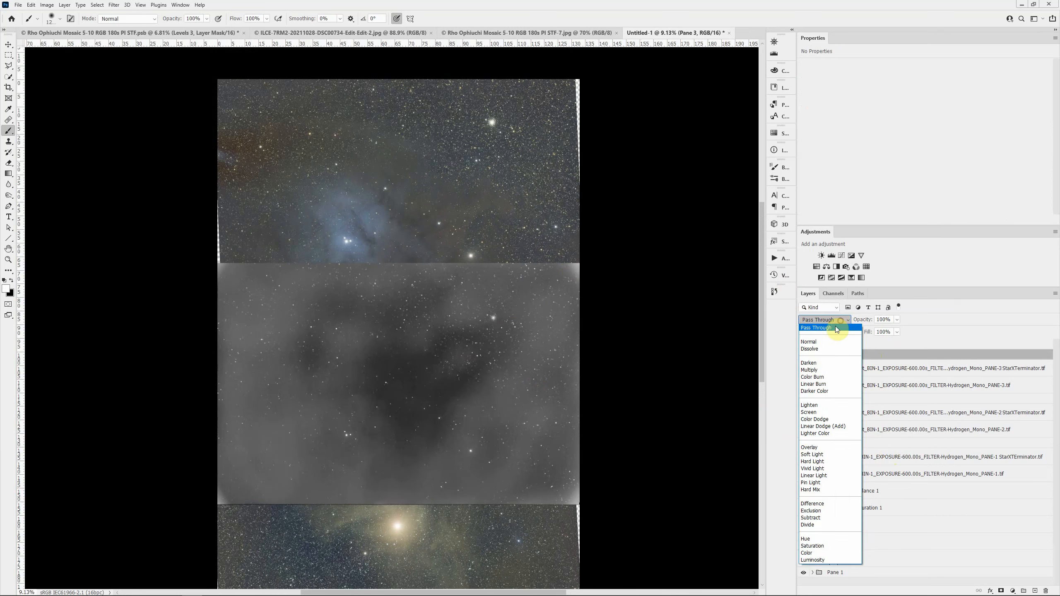
left_click(814, 405)
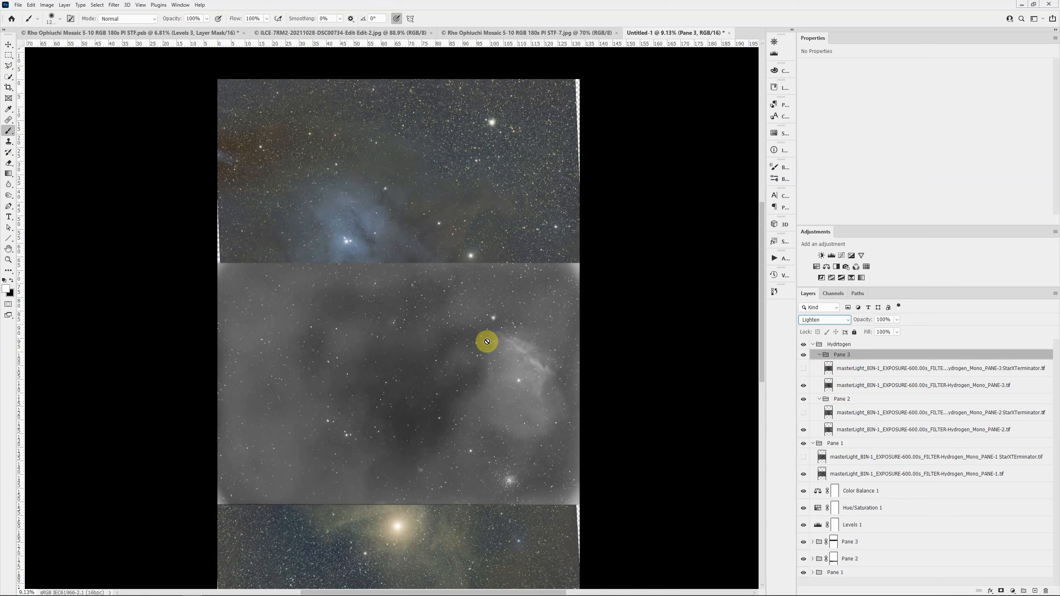
- Move the hydrogen Pane 3 group up over the mosaic's uppermost pane, roughly matching its stars to the color image
key("v")
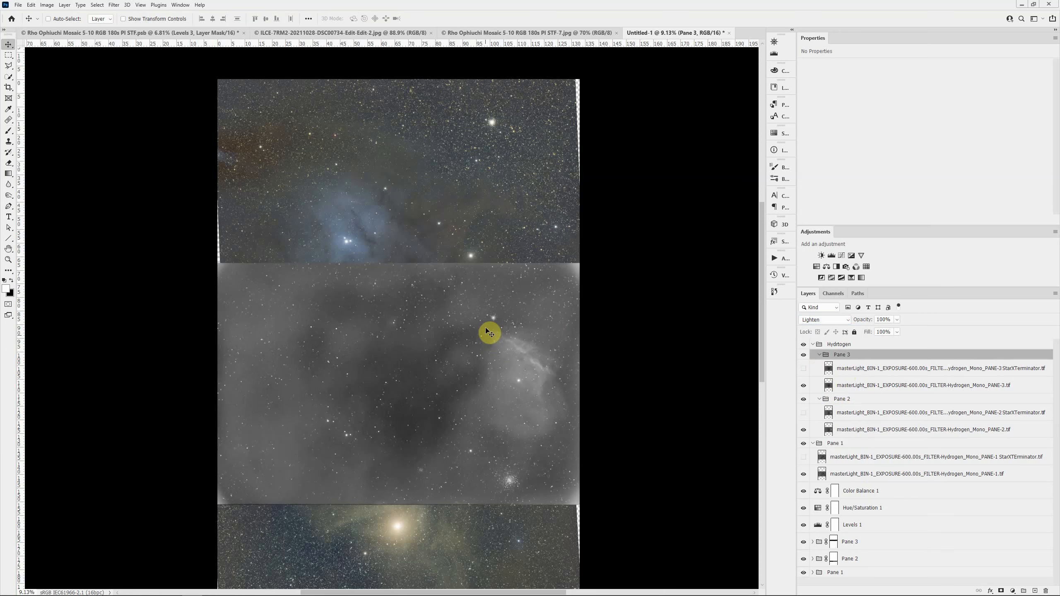
left_click_drag(487, 298, 487, 137)
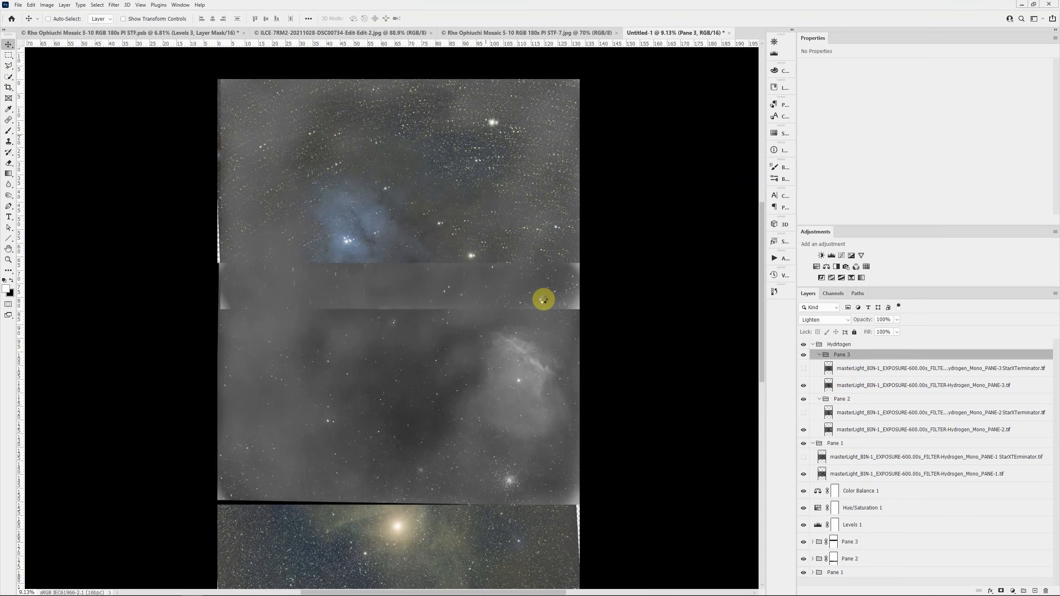
scroll(534, 272, "up", 3)
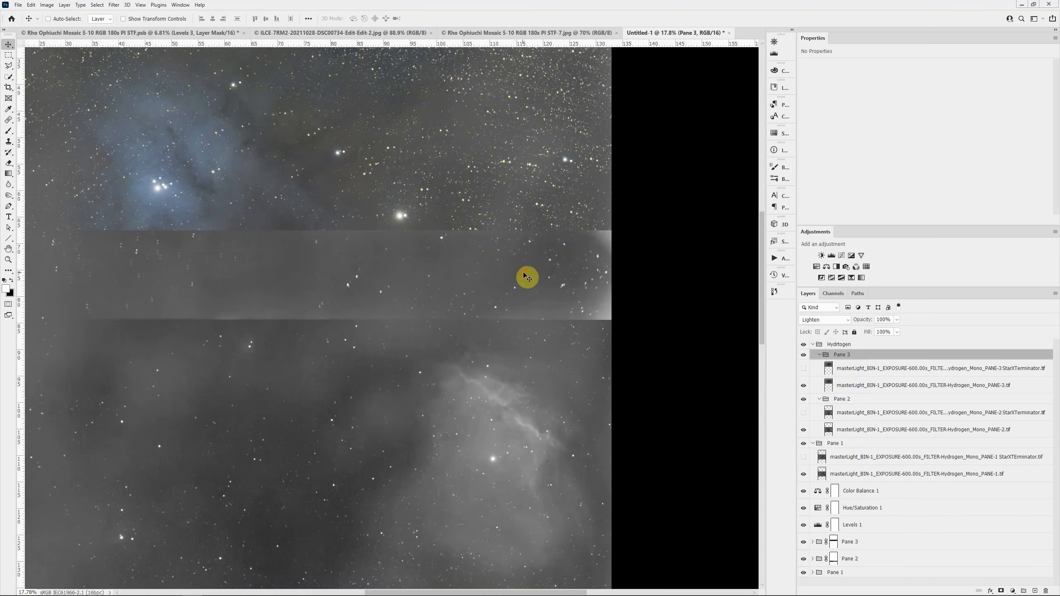
left_click_drag(524, 276, 524, 275)
scroll(516, 265, "down", 2)
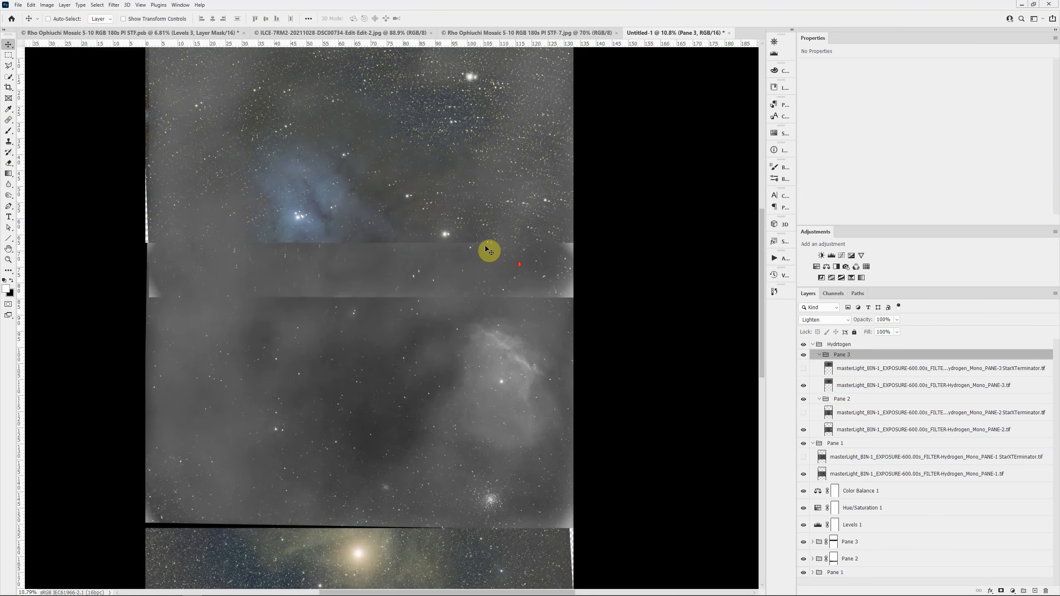
- Free-transform the hydrogen Pane 3 group, placing the reference point near its lower-right corner and rotating it to -0.86°
key("ctrl+t")
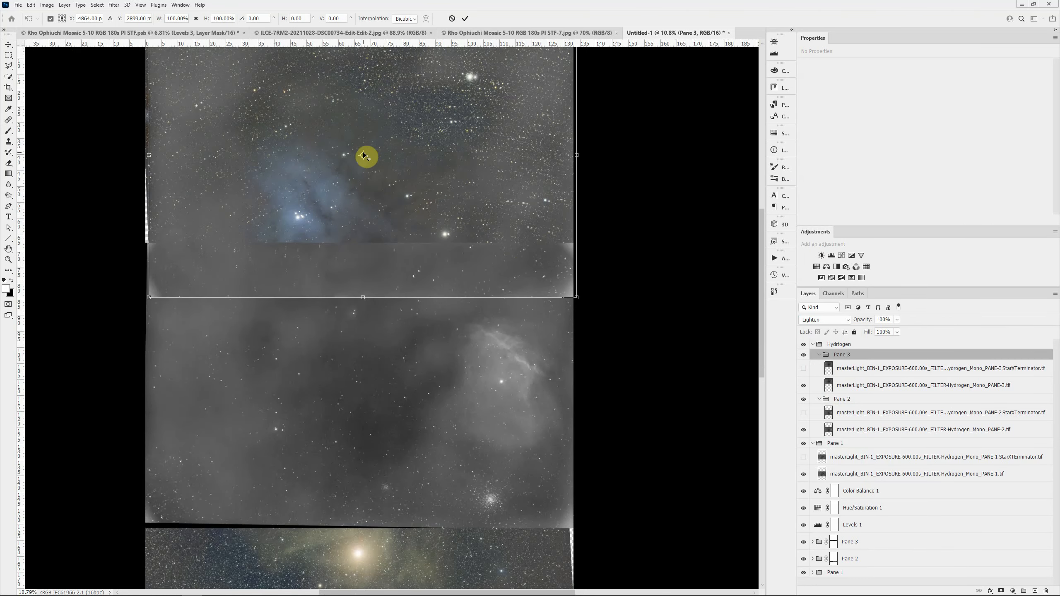
left_click_drag(363, 155, 567, 271)
left_click_drag(381, 123, 456, 248)
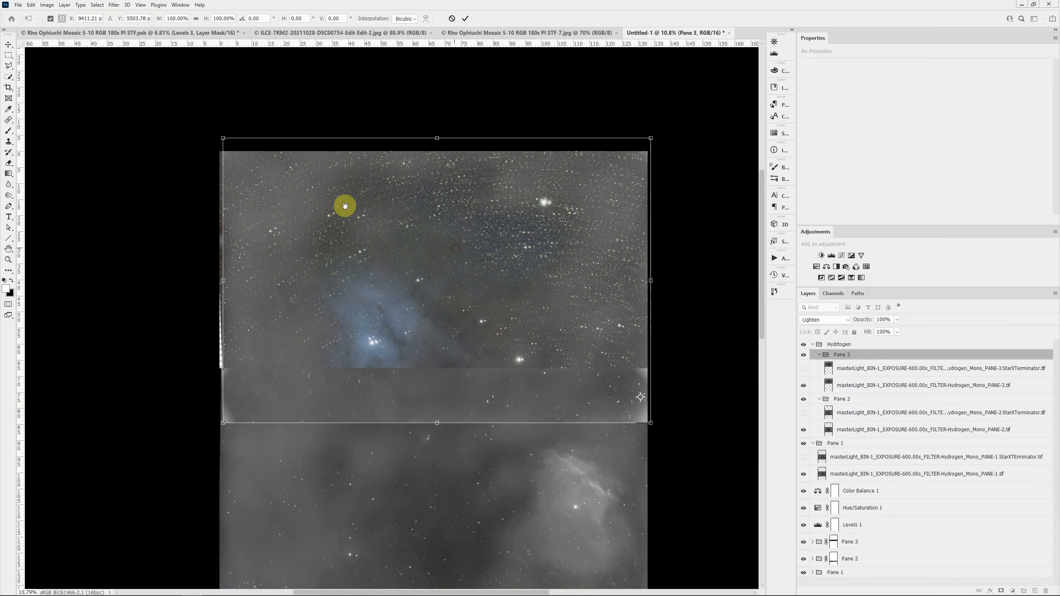
scroll(184, 138, "up", 3)
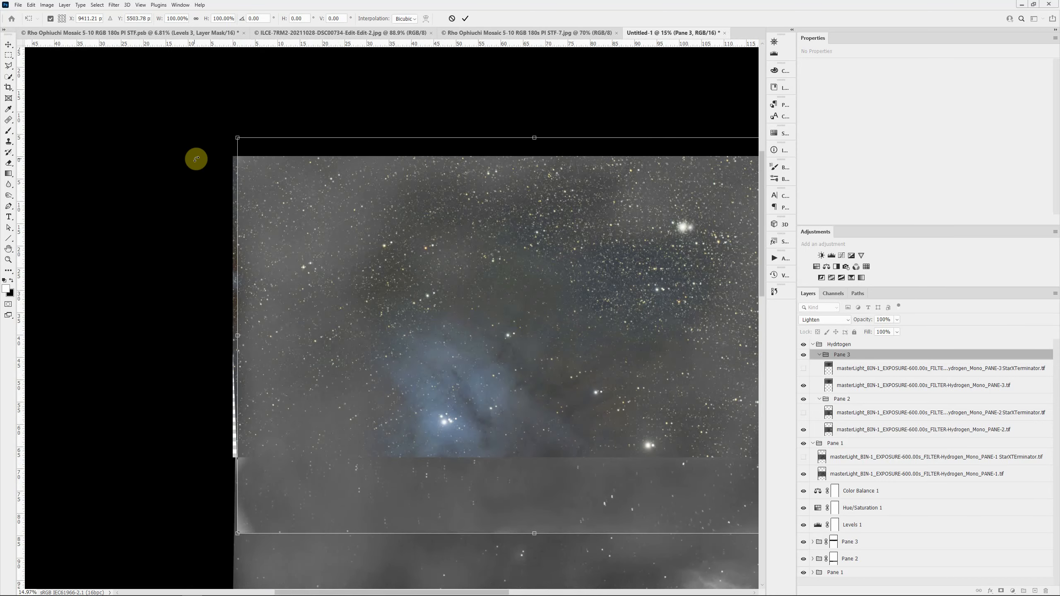
mouse_move(210, 158)
left_mouse_down()
mouse_move(204, 168)
mouse_move(220, 177)
left_mouse_up()
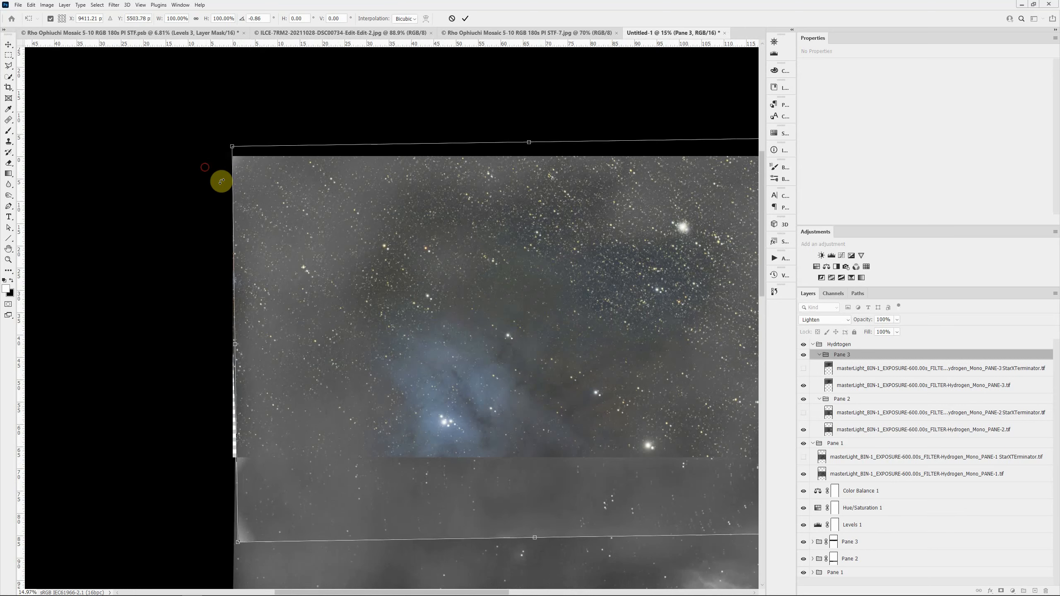
left_click_drag(362, 247, 358, 242)
left_click_drag(476, 330, 333, 166)
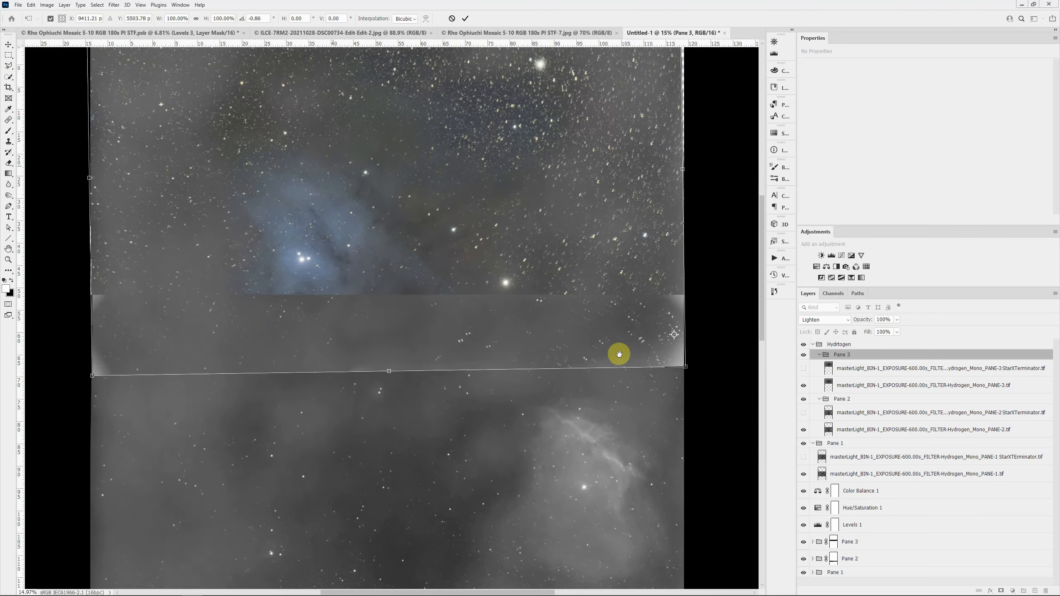
scroll(659, 321, "down", 4)
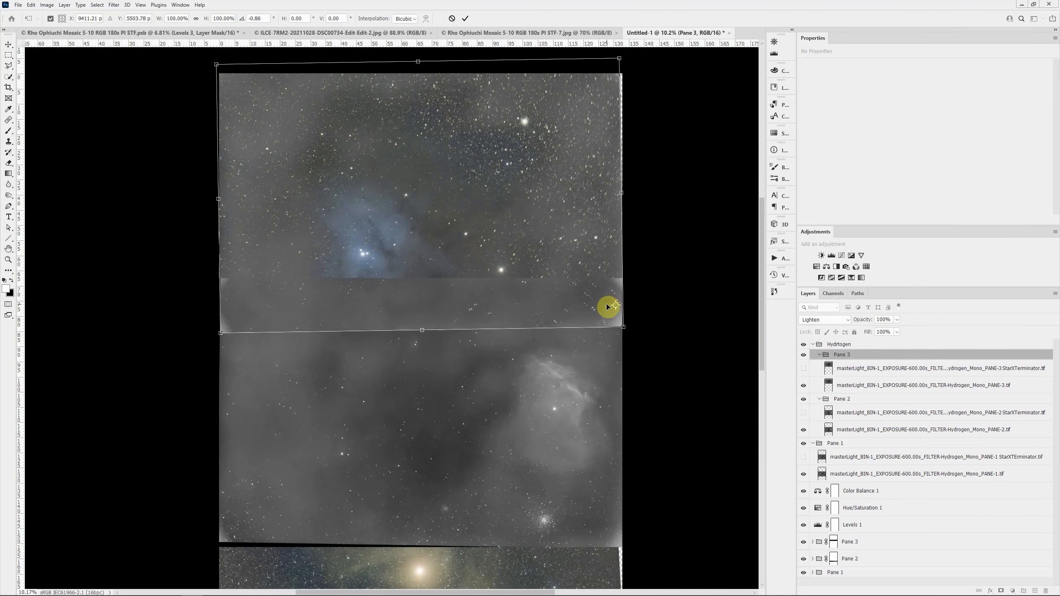
- Relocate the transform's reference point near the pane's upper-left corner and adjust the rotation to -0.85°
left_click_drag(607, 307, 248, 109)
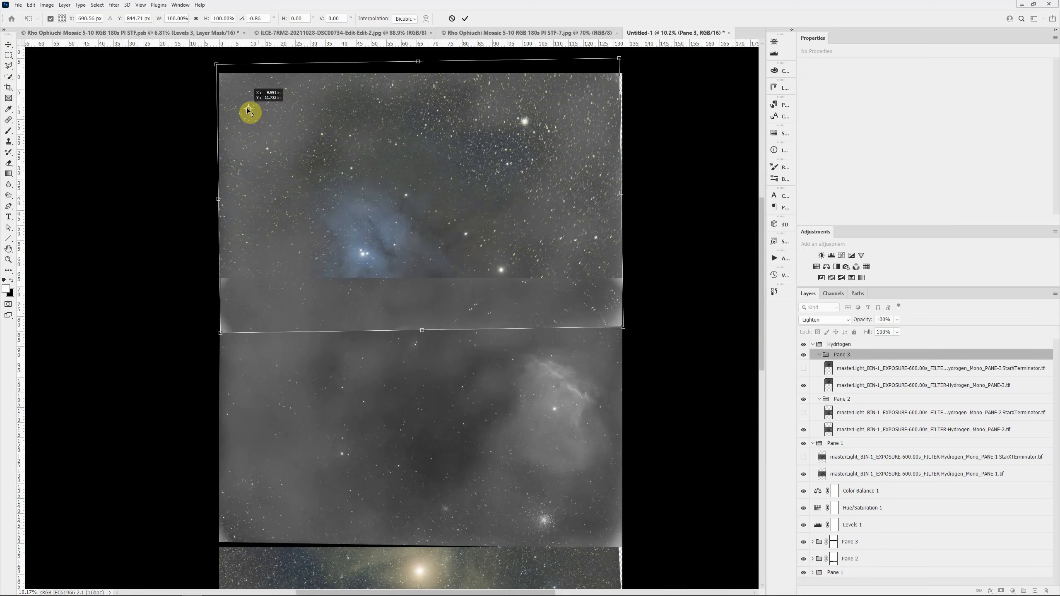
scroll(653, 293, "up", 3)
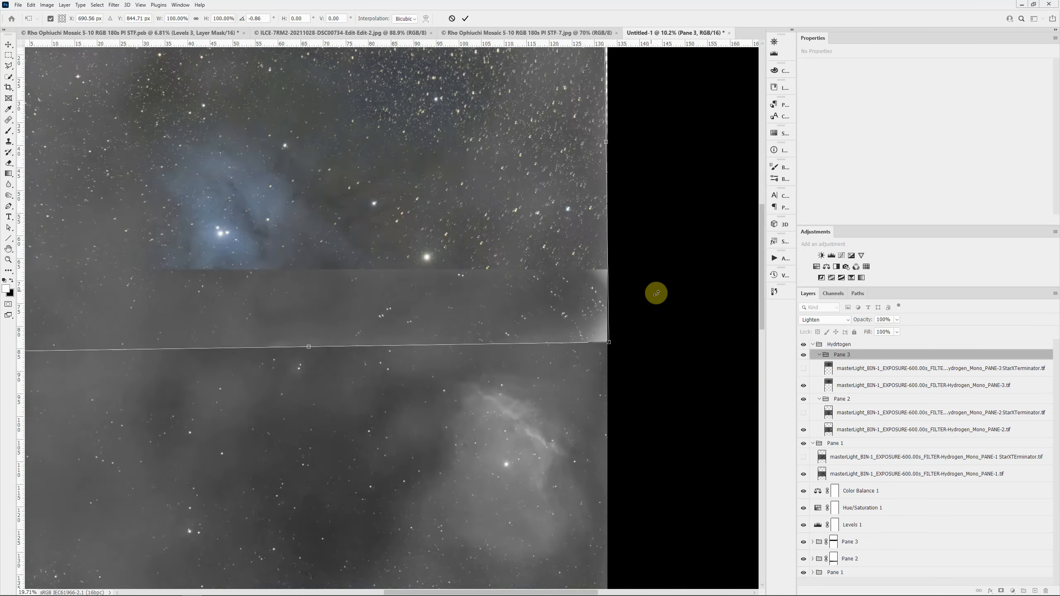
scroll(656, 294, "up", 1)
left_click_drag(654, 297, 656, 300)
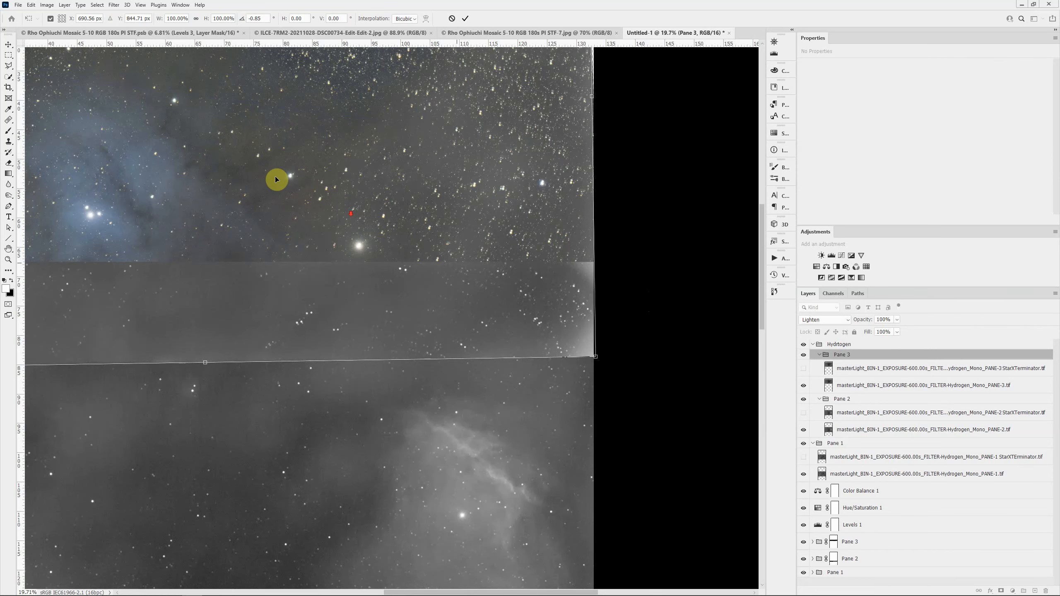
- Scale the hydrogen Pane 3 group up to 100.83% and adjust its rotation to -0.77°
scroll(278, 179, "down", 3)
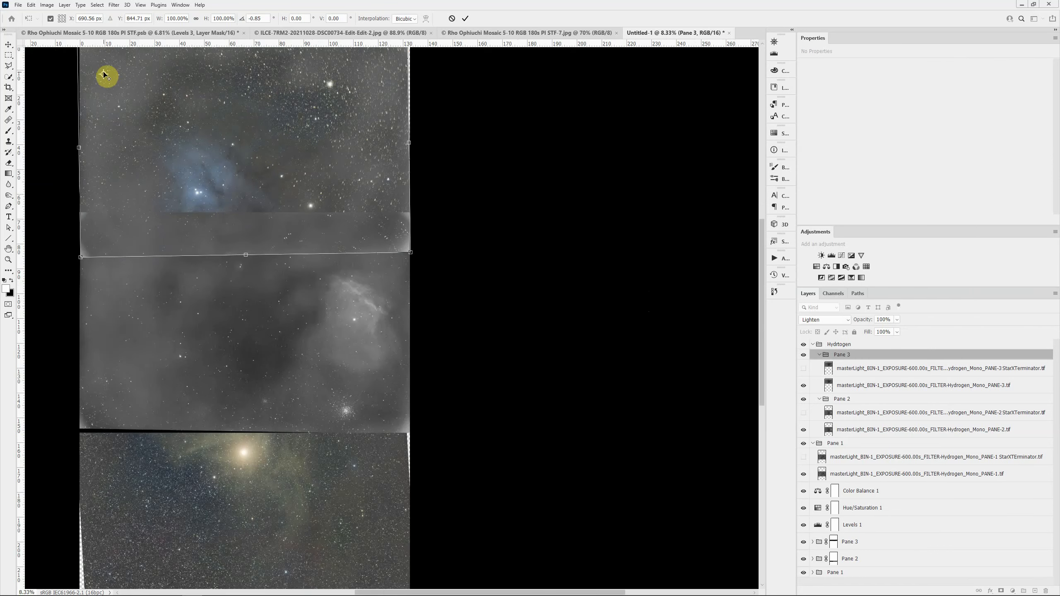
scroll(416, 243, "up", 3)
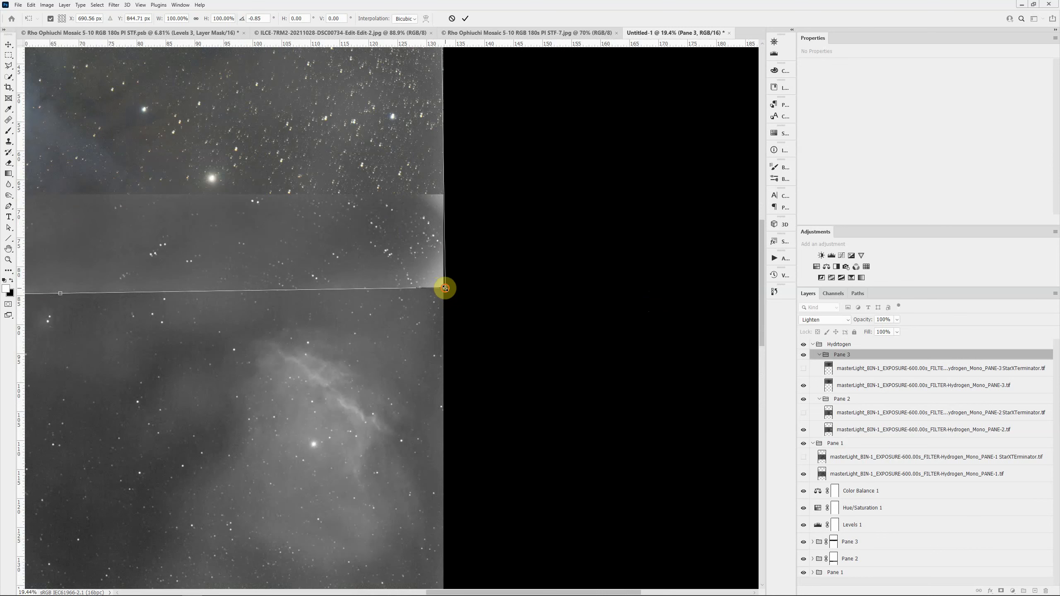
left_click_drag(446, 288, 451, 292)
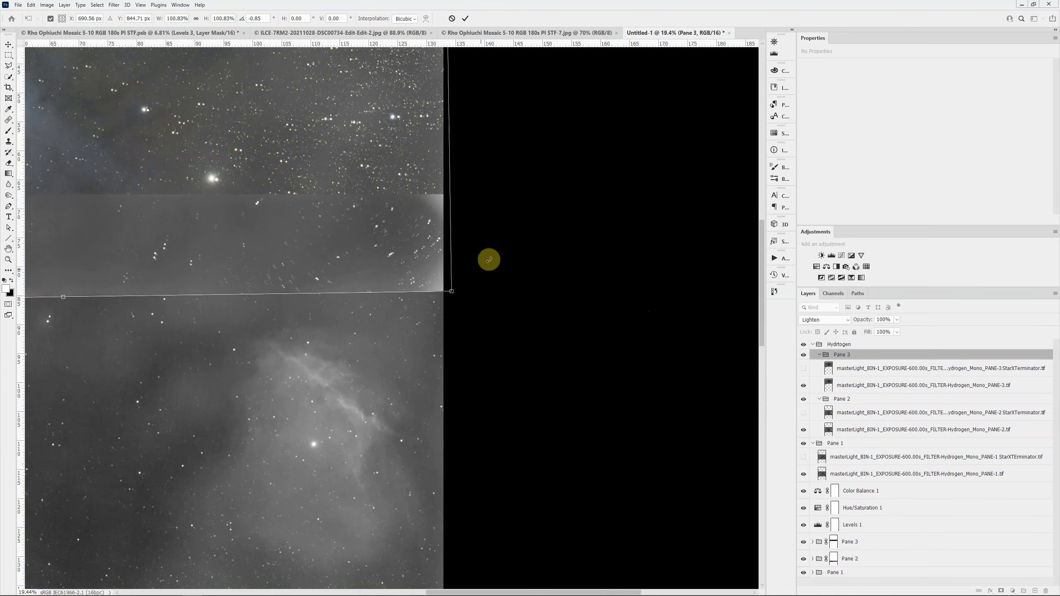
left_click_drag(488, 261, 487, 259)
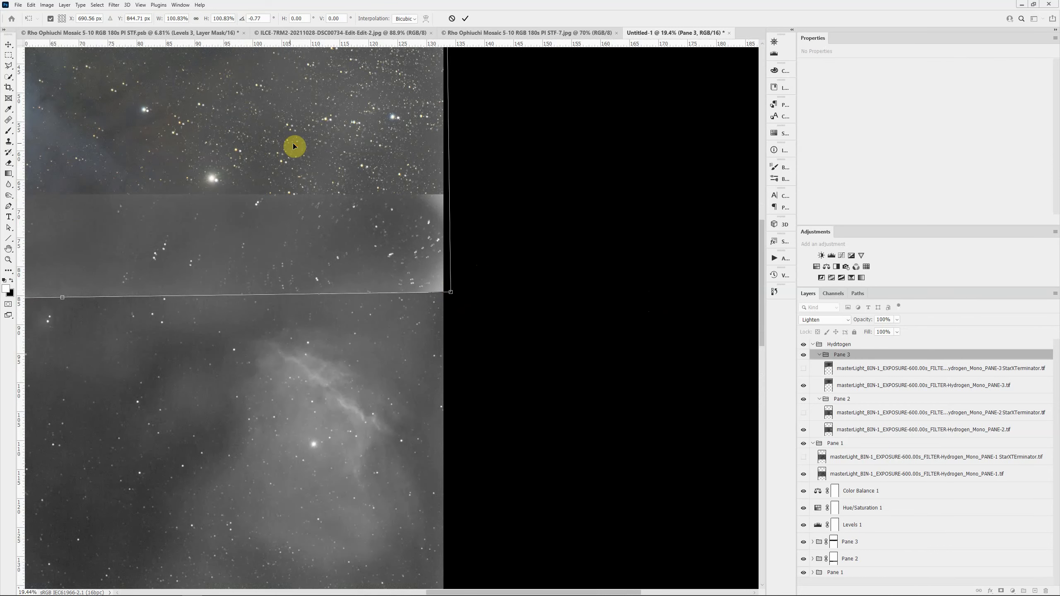
- Nudge the hydrogen Pane 3 group slightly to the left so its stars line up better with the color pane
key("ctrl+0")
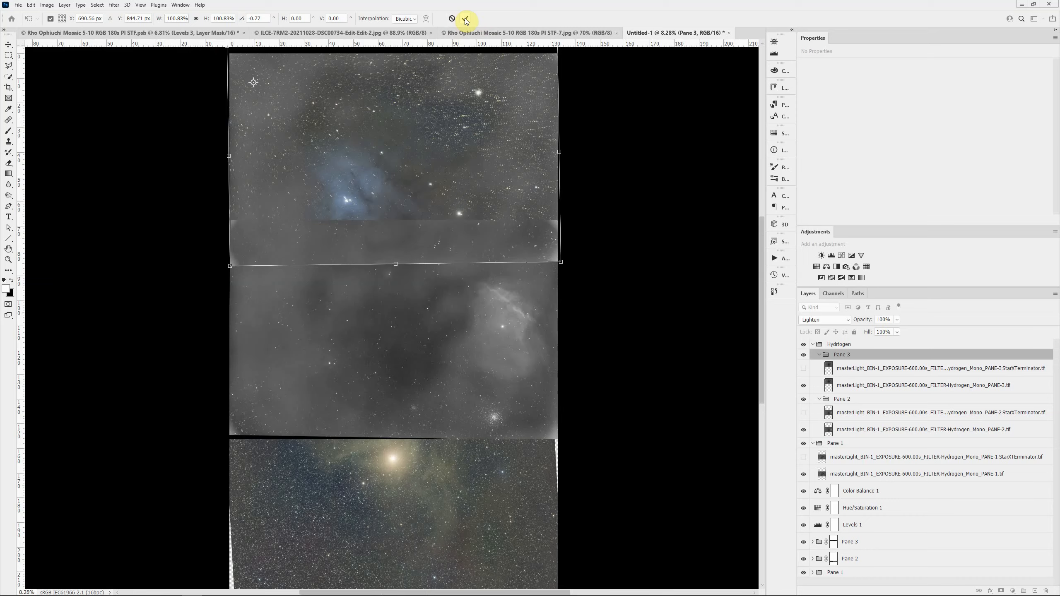
scroll(506, 59, "up", 4)
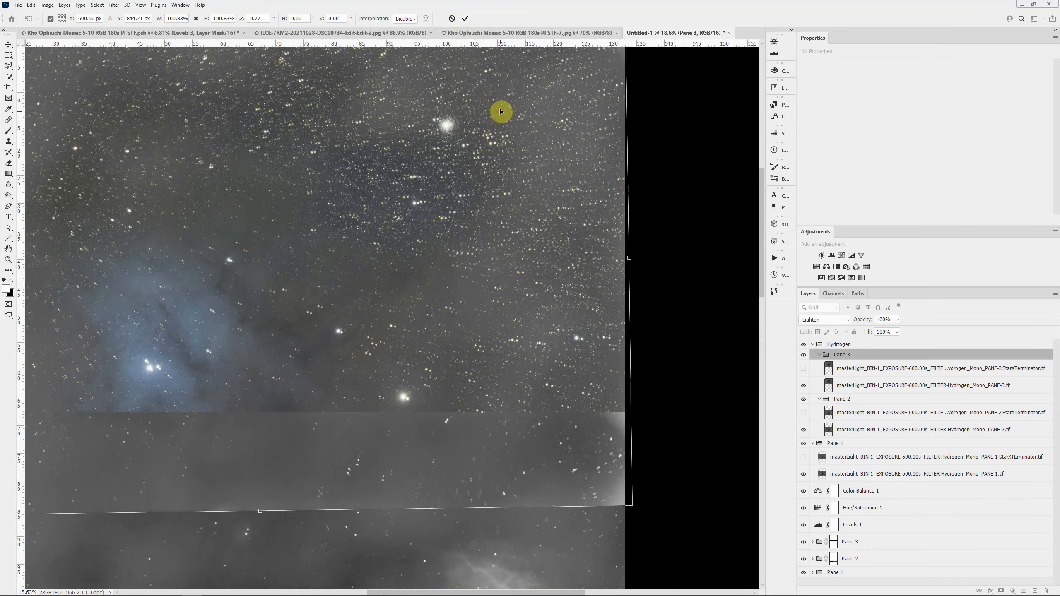
left_click_drag(501, 112, 495, 113)
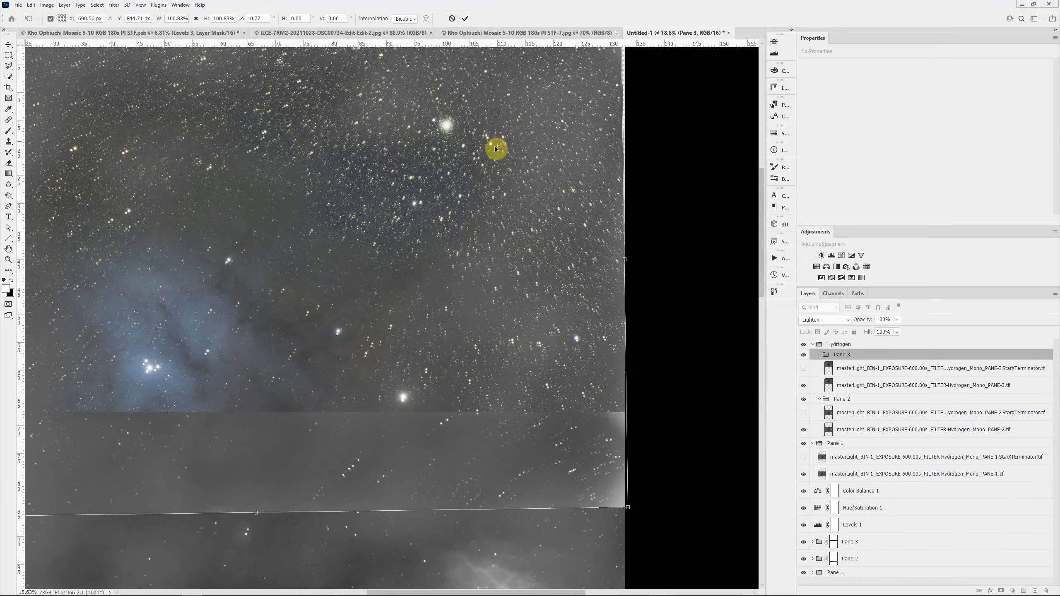
- Relocate the transform's reference point near the pane's upper-right corner and rotate the group to -1.65°
scroll(181, 144, "down", 4)
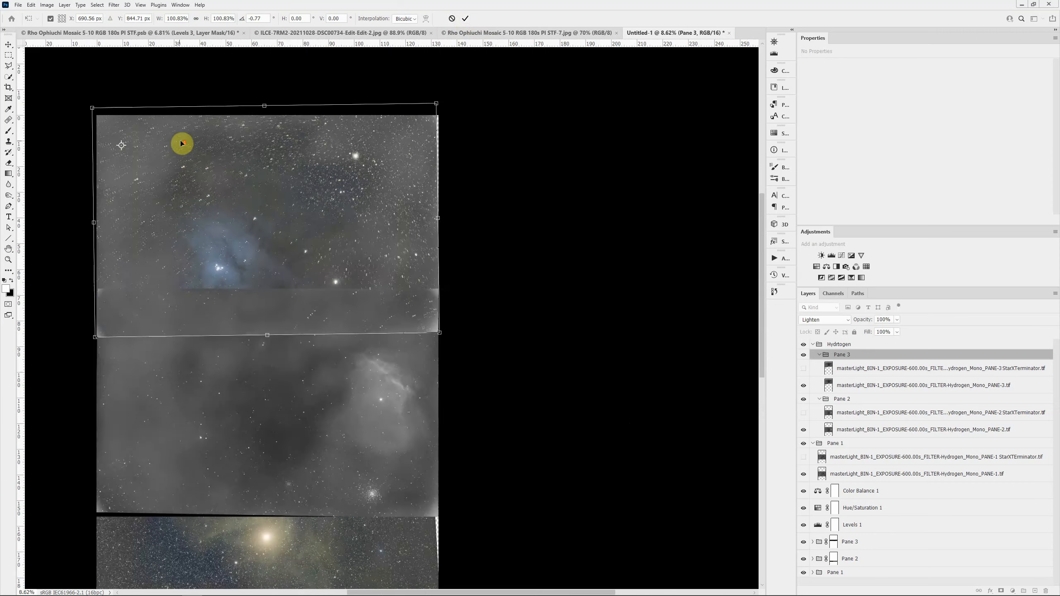
scroll(181, 144, "down", 2)
left_click_drag(280, 122, 483, 143)
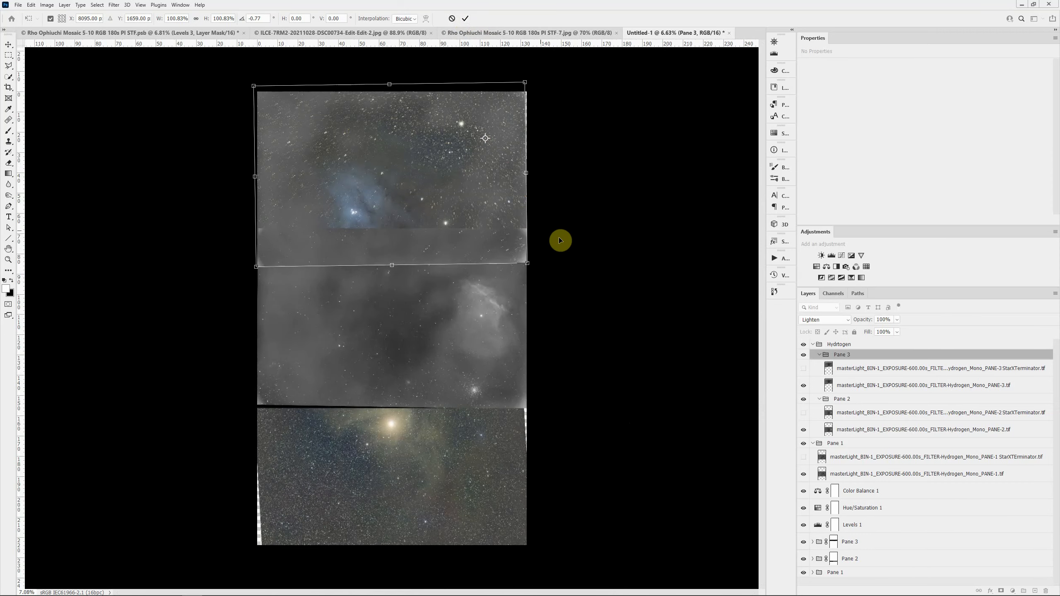
scroll(543, 238, "up", 3)
left_click_drag(568, 255, 568, 252)
- Move the reference point near the pane's lower-right corner, rotate the group to -0.71° and commit the transform
left_click_drag(248, 119, 447, 259)
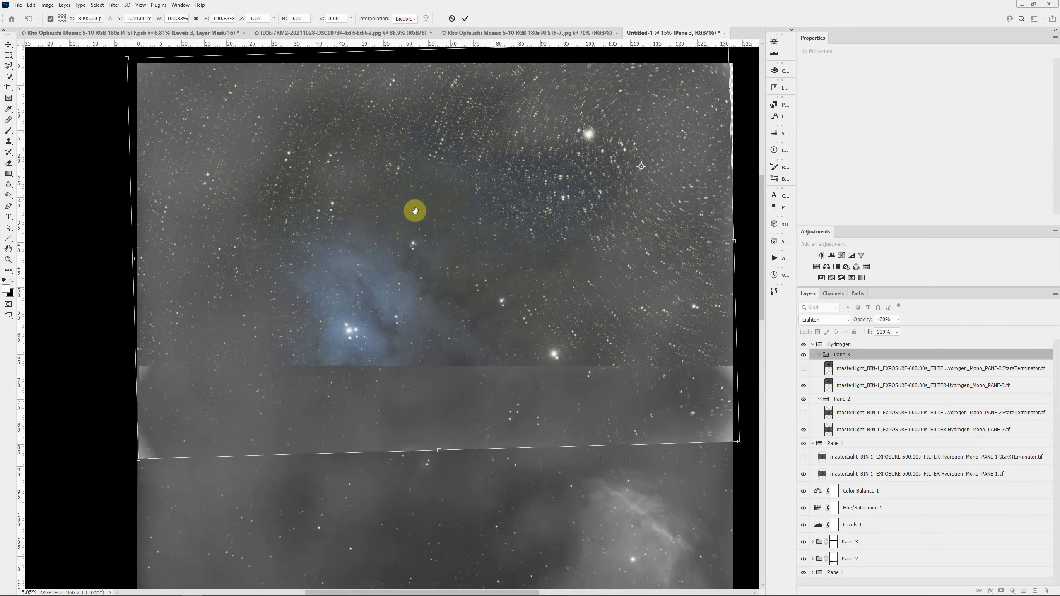
left_click_drag(640, 167, 670, 373)
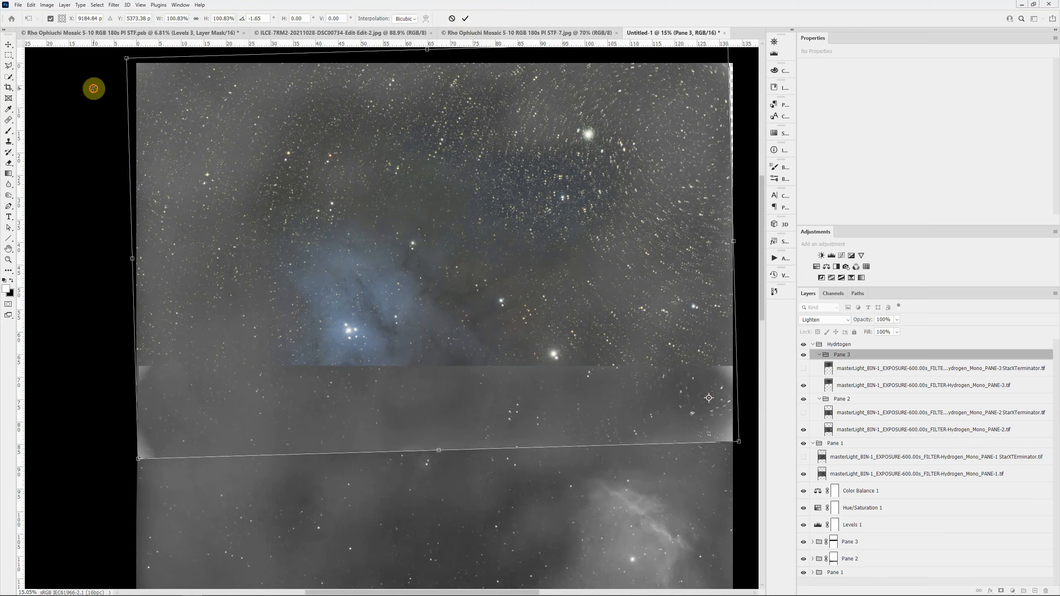
left_click_drag(95, 90, 97, 78)
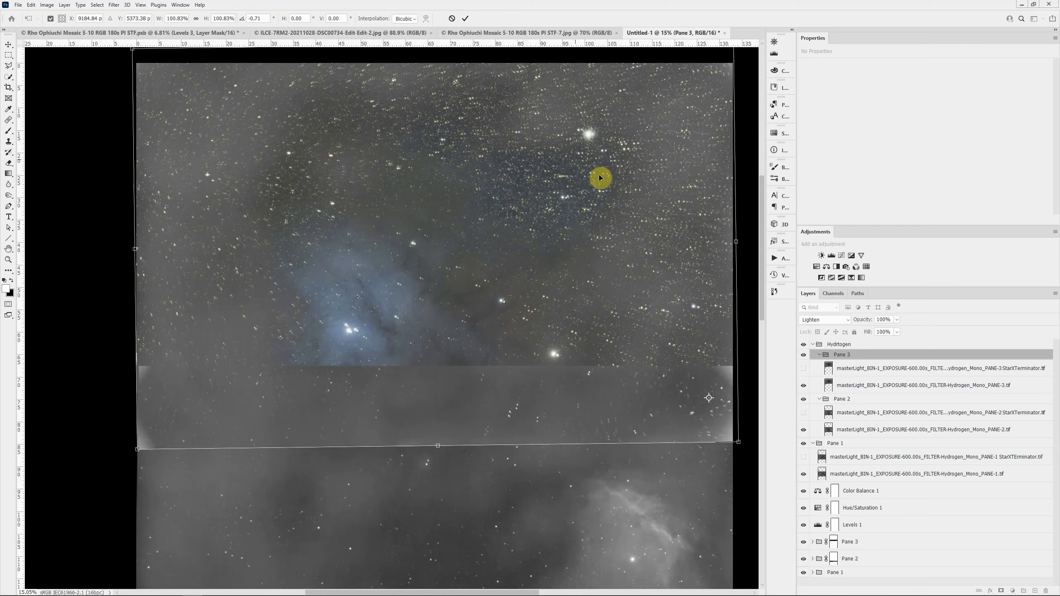
left_click(464, 18)
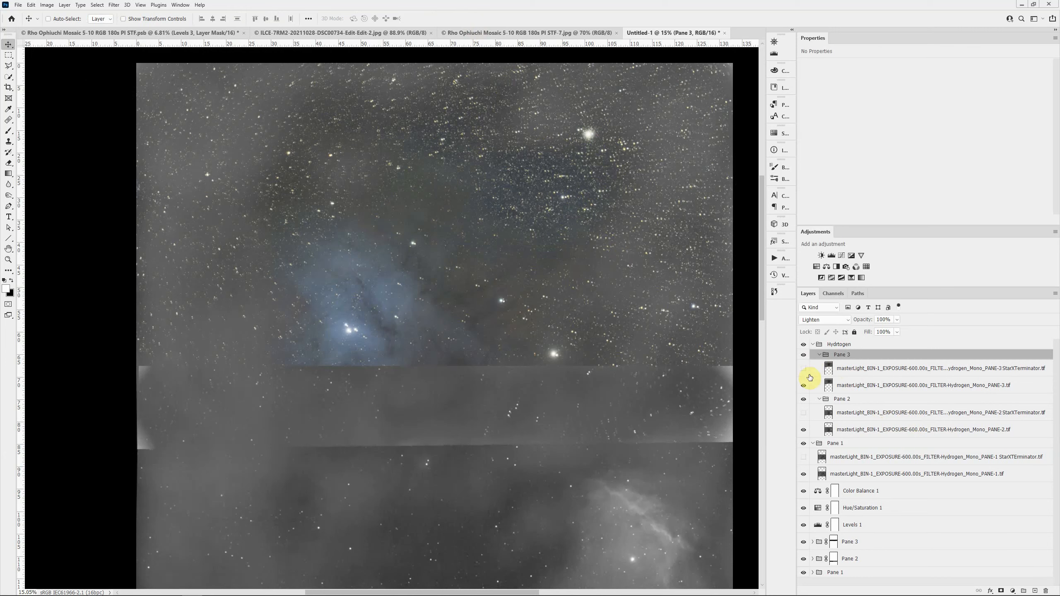
- Compare the Hydrogen group's Pane 3 with the color image, set its blend mode to Normal and hide it
left_click(803, 356)
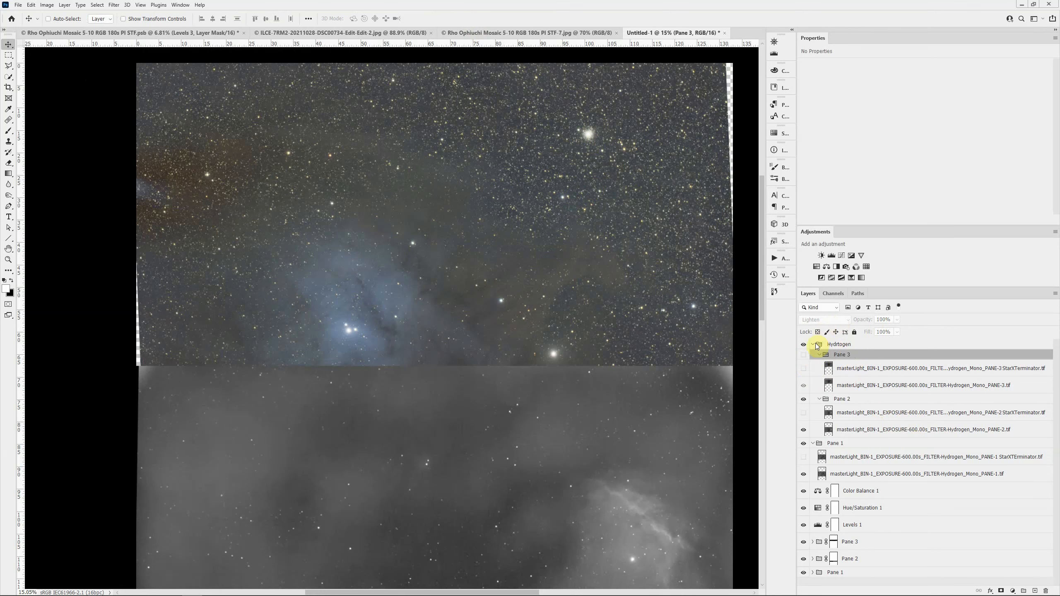
left_click(805, 354)
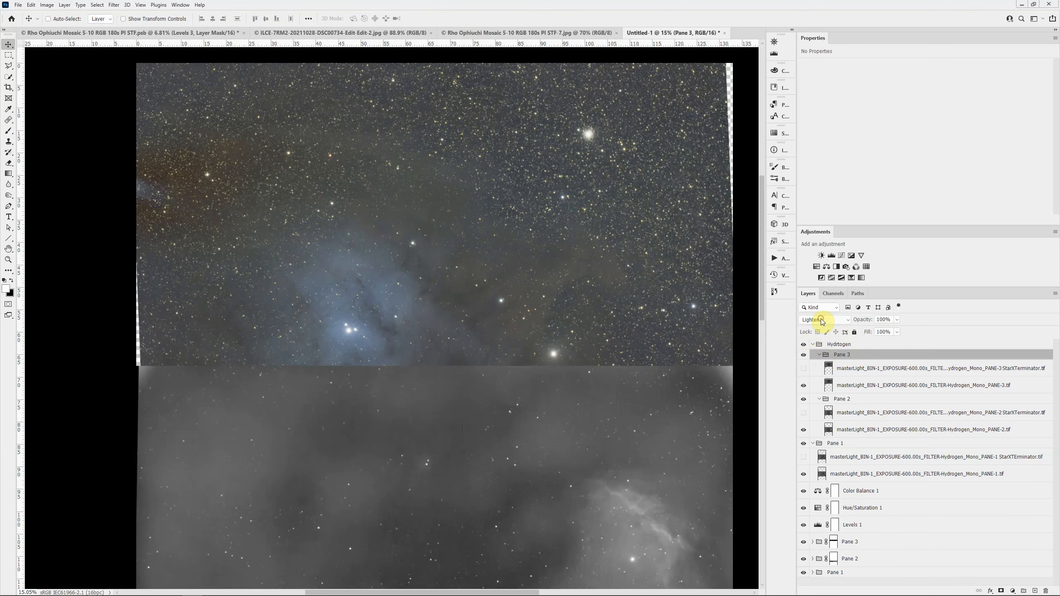
left_click(821, 320)
left_click(893, 355)
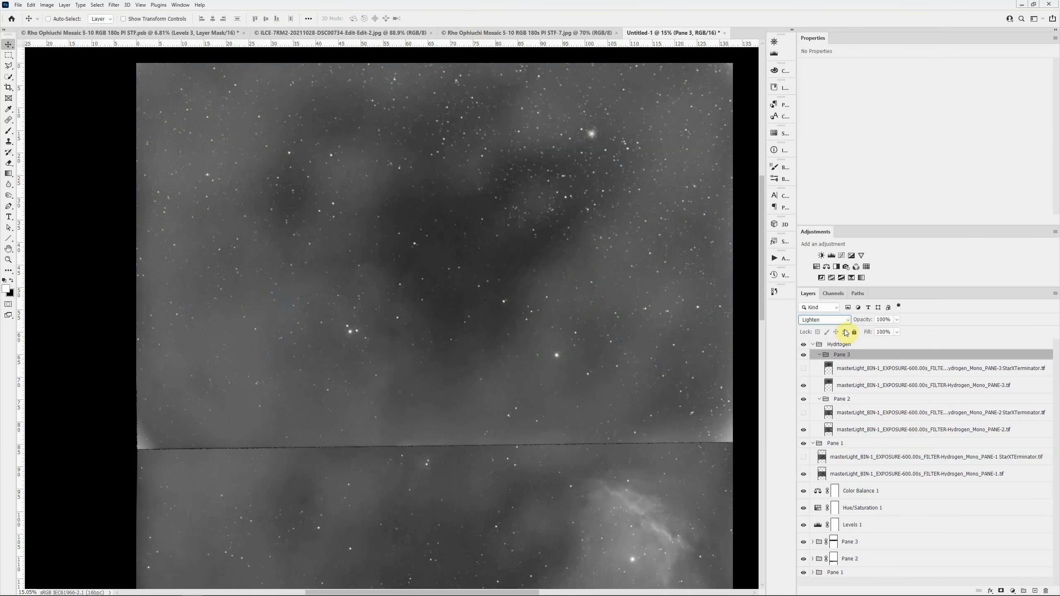
left_click(831, 320)
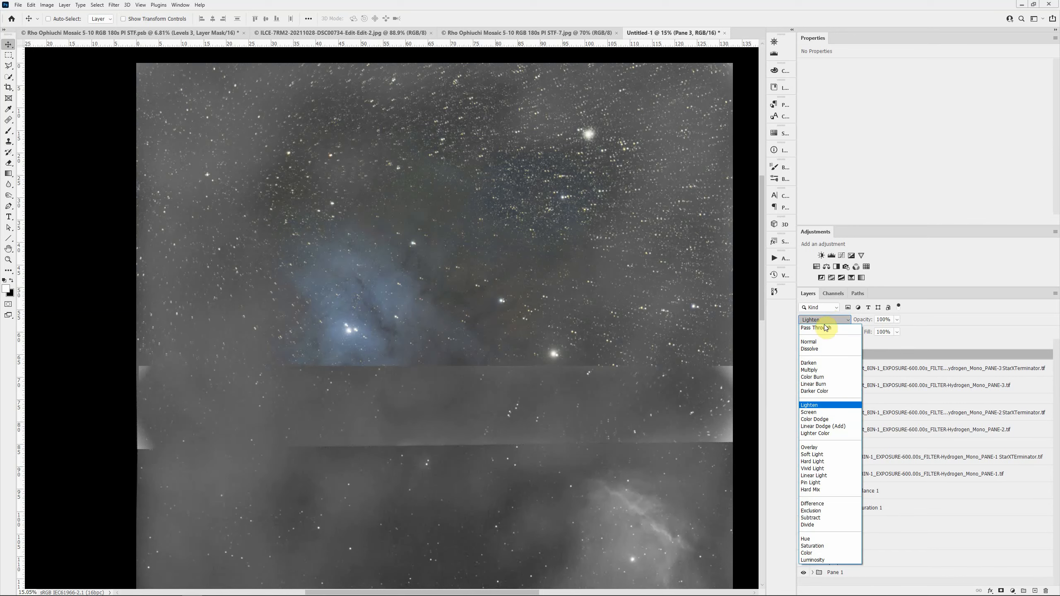
left_click(815, 343)
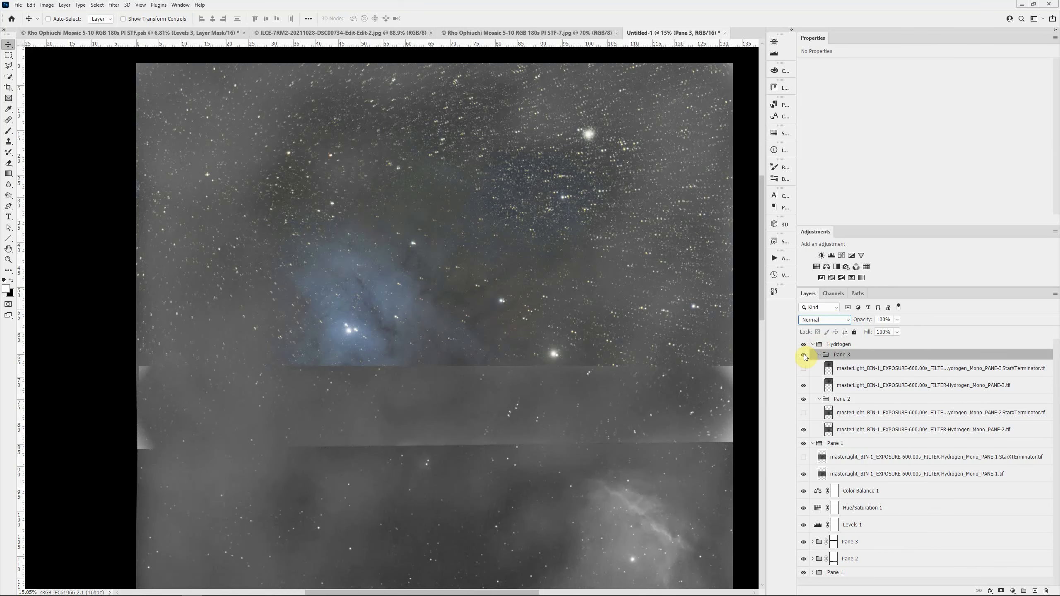
left_click(803, 355)
- Set the blend mode of the hydrogen Pane 1 group to Lighten
left_click(848, 401)
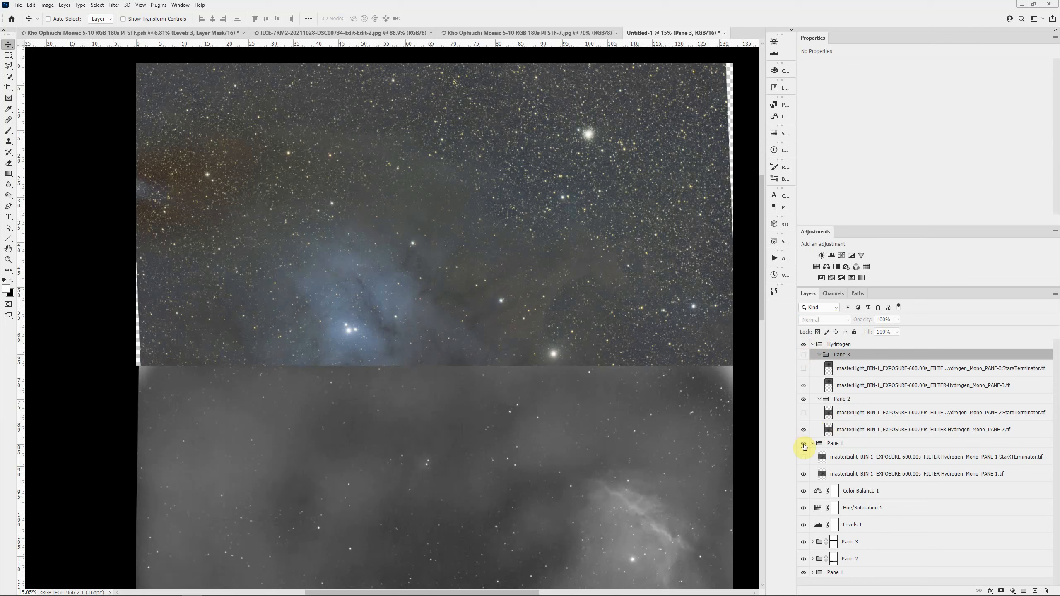
left_click(858, 444)
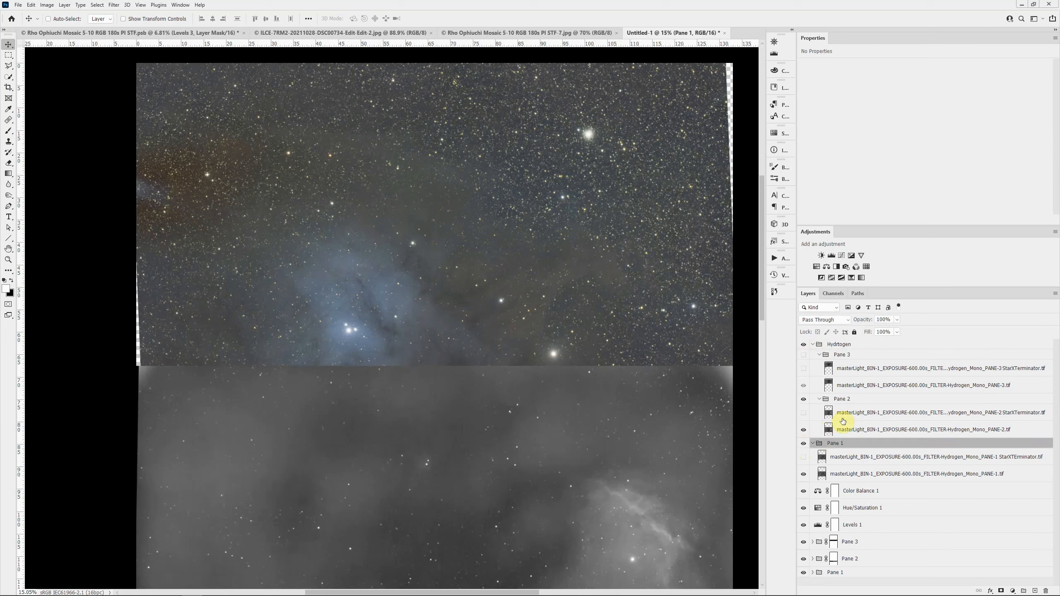
left_click(829, 321)
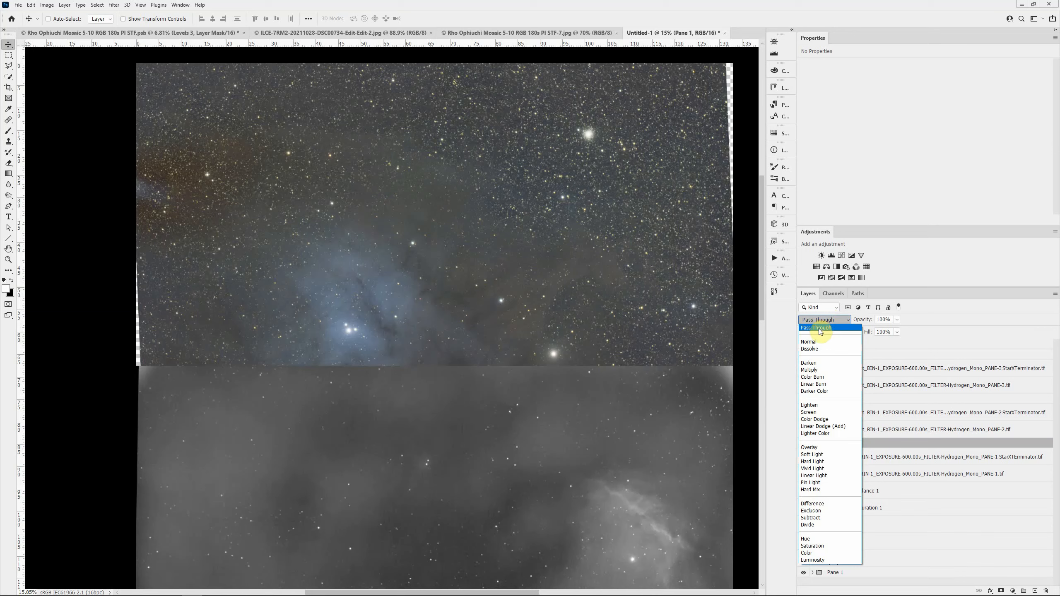
left_click(809, 405)
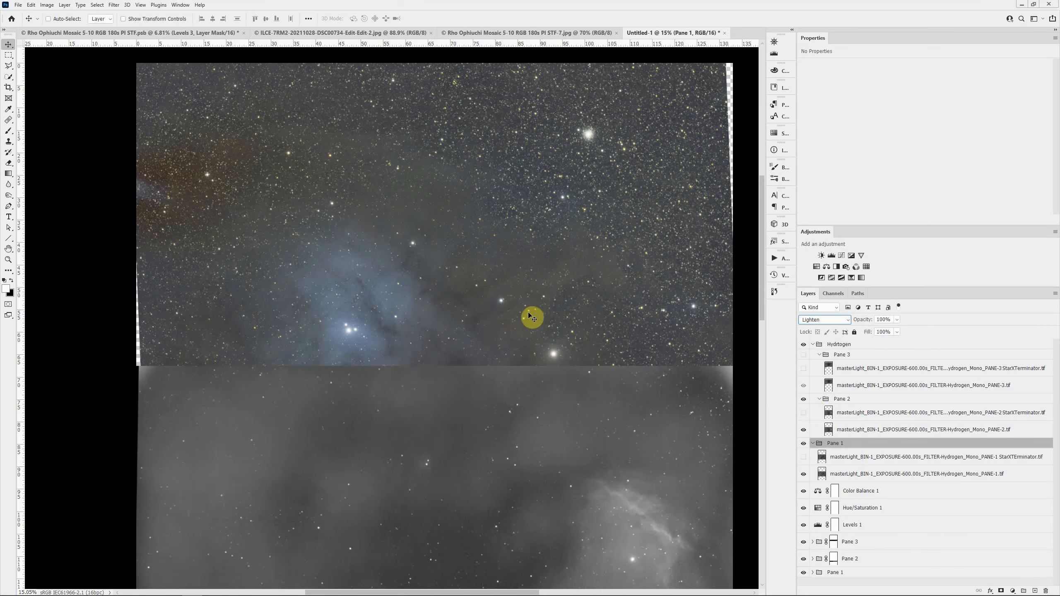
- Move the hydrogen Pane 1 group down over the mosaic's lowest pane, roughly matching its stars to the color image
left_click_drag(542, 215, 543, 173)
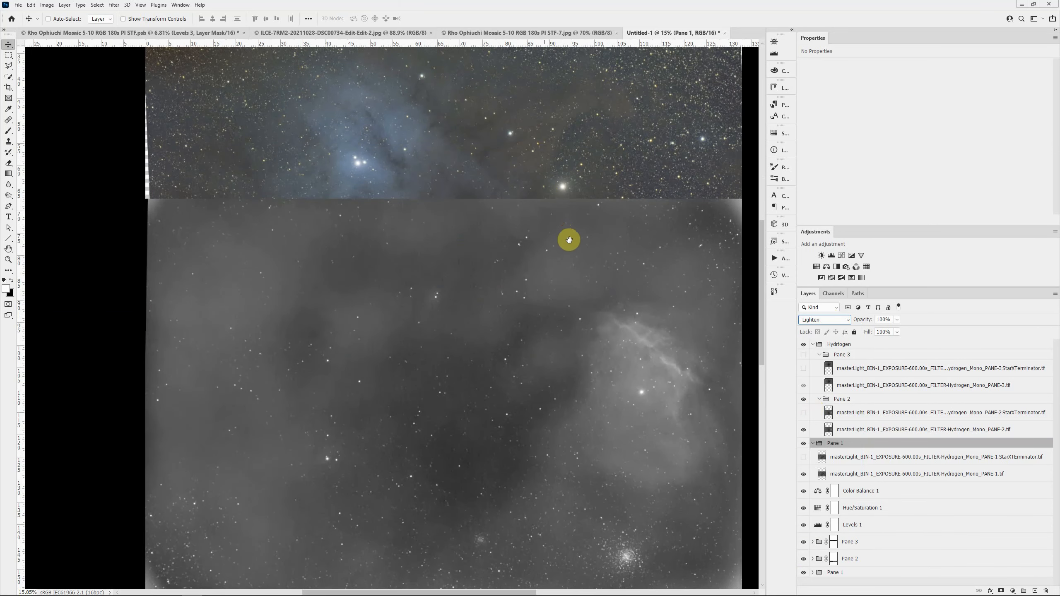
scroll(562, 241, "down", 5)
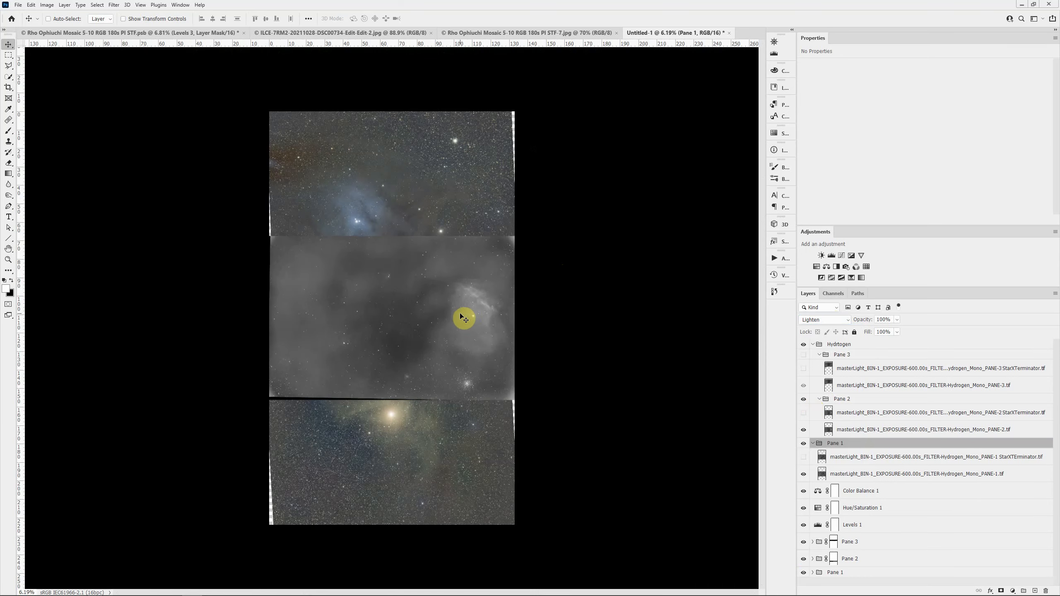
left_click_drag(442, 305, 441, 434)
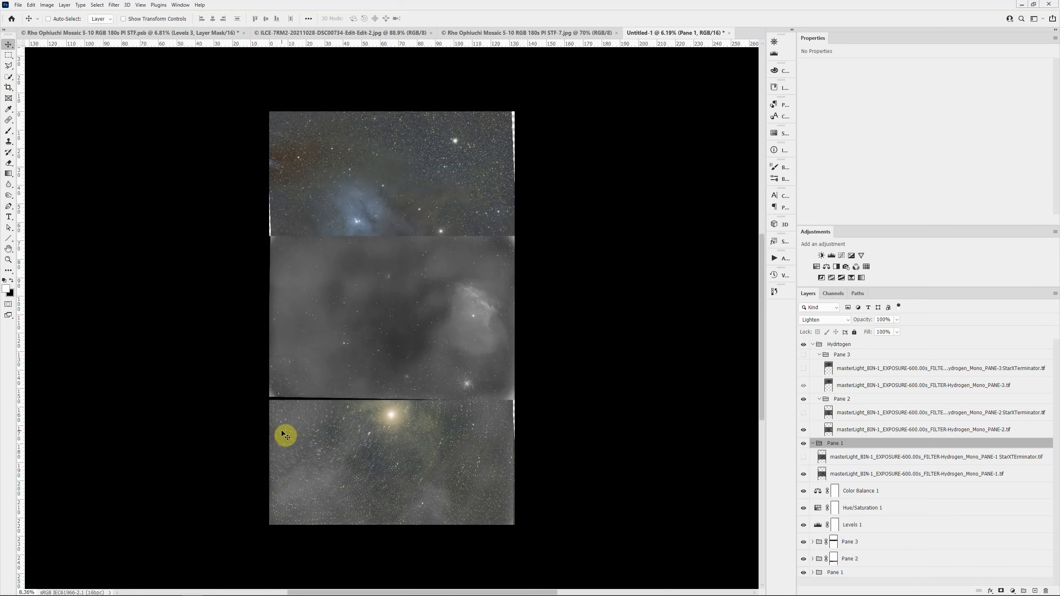
scroll(292, 435, "up", 1)
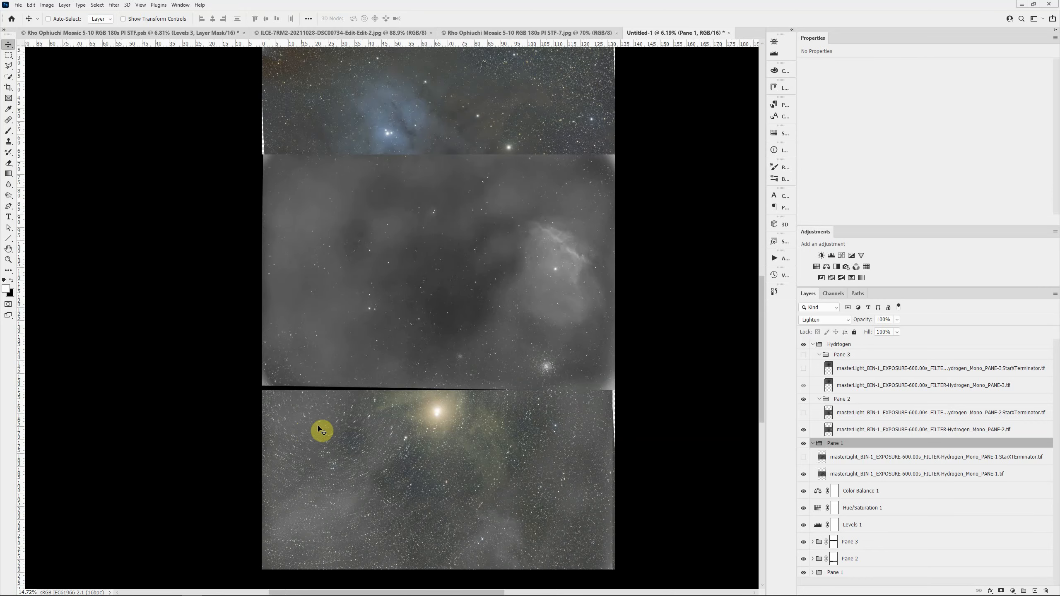
scroll(322, 428, "up", 4)
left_click_drag(324, 429, 323, 432)
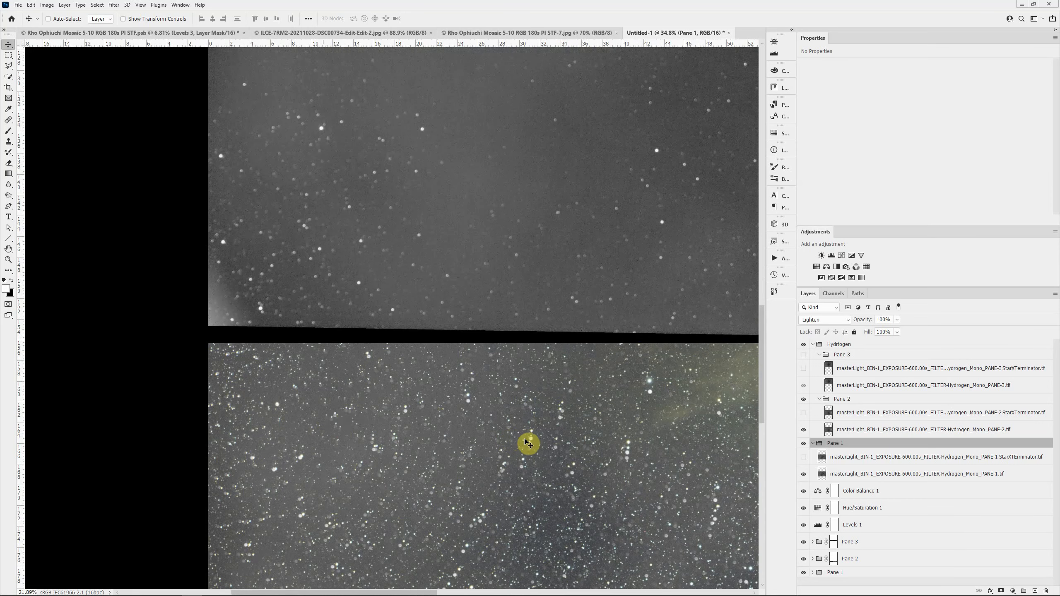
- Free-transform the hydrogen Pane 1 group, placing the reference point near its upper-left corner, rotating it to -1.65° and committing
scroll(526, 440, "down", 3)
key("ctrl+t")
scroll(528, 438, "down", 3)
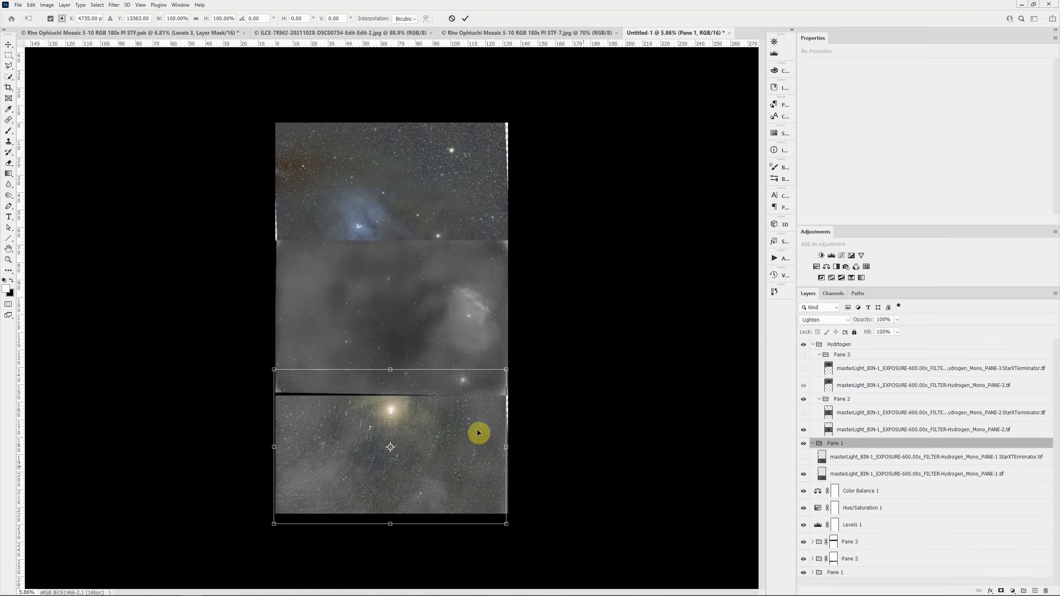
left_click_drag(331, 422, 287, 412)
scroll(541, 512, "up", 3)
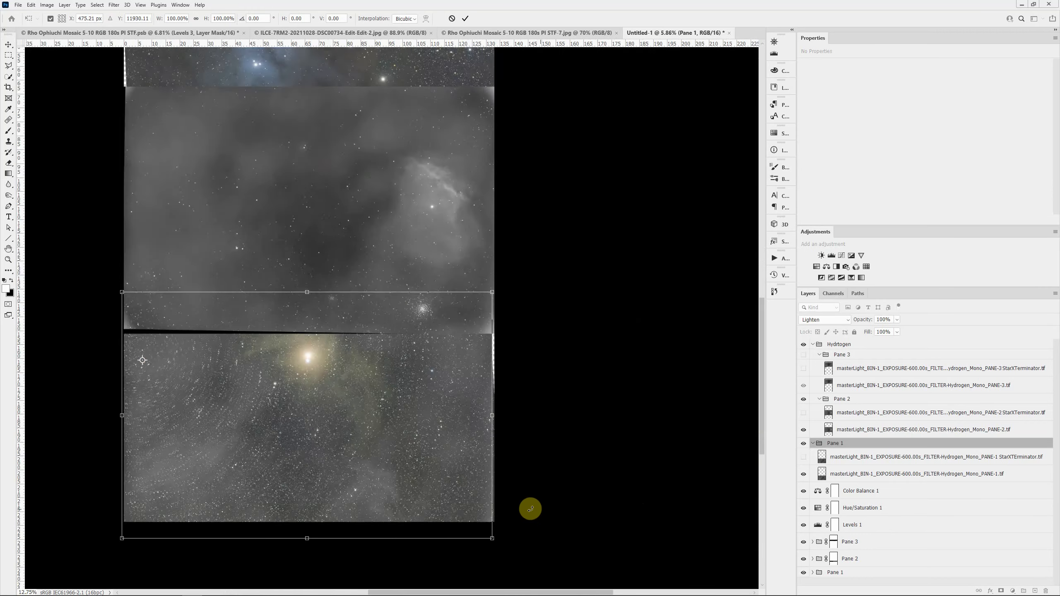
mouse_move(512, 501)
left_mouse_down()
mouse_move(505, 506)
mouse_move(517, 486)
left_mouse_up()
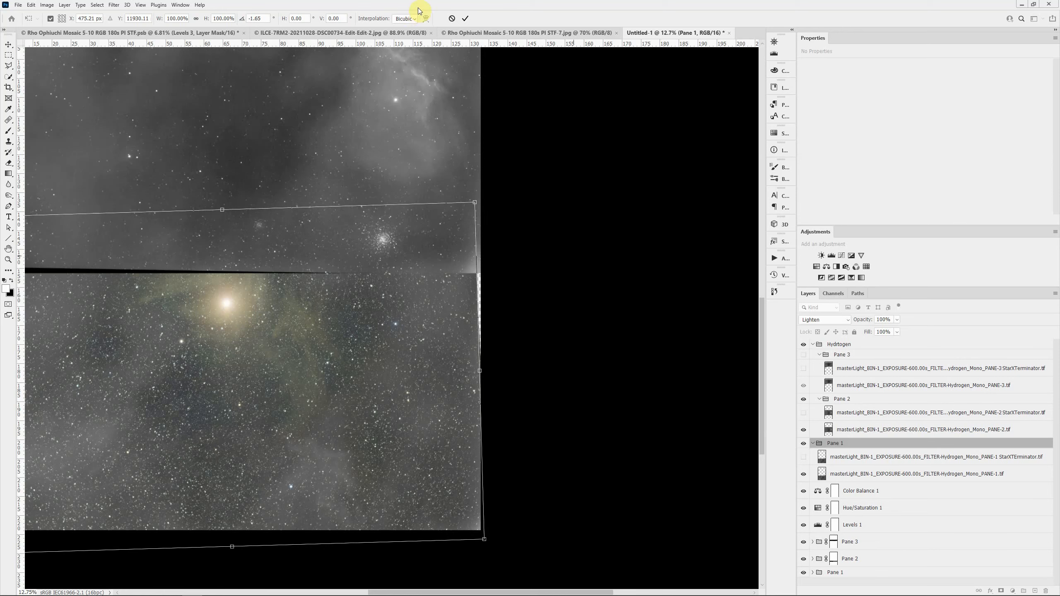
left_click(465, 19)
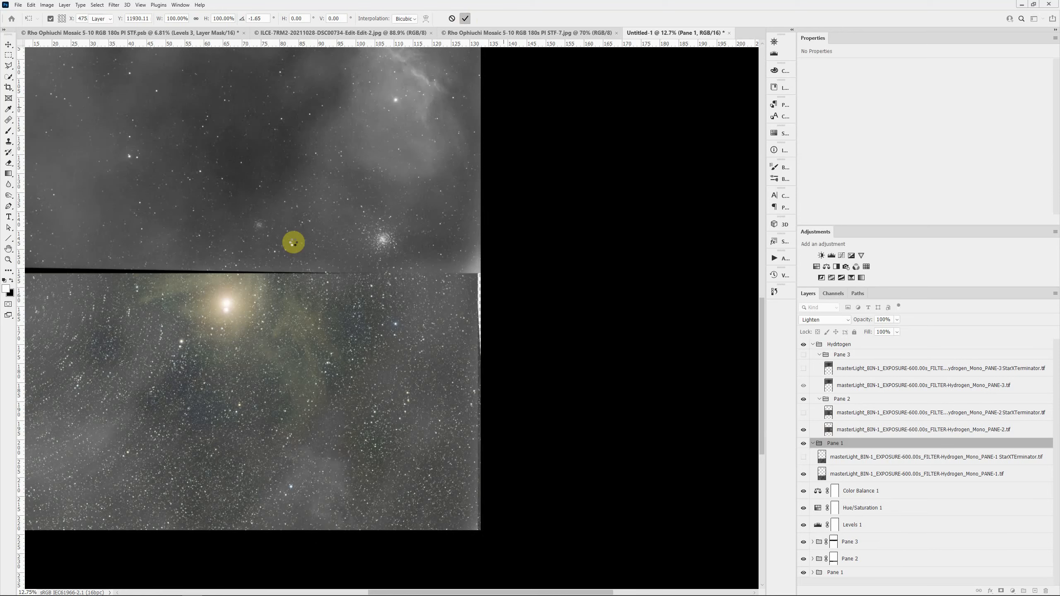
key("v")
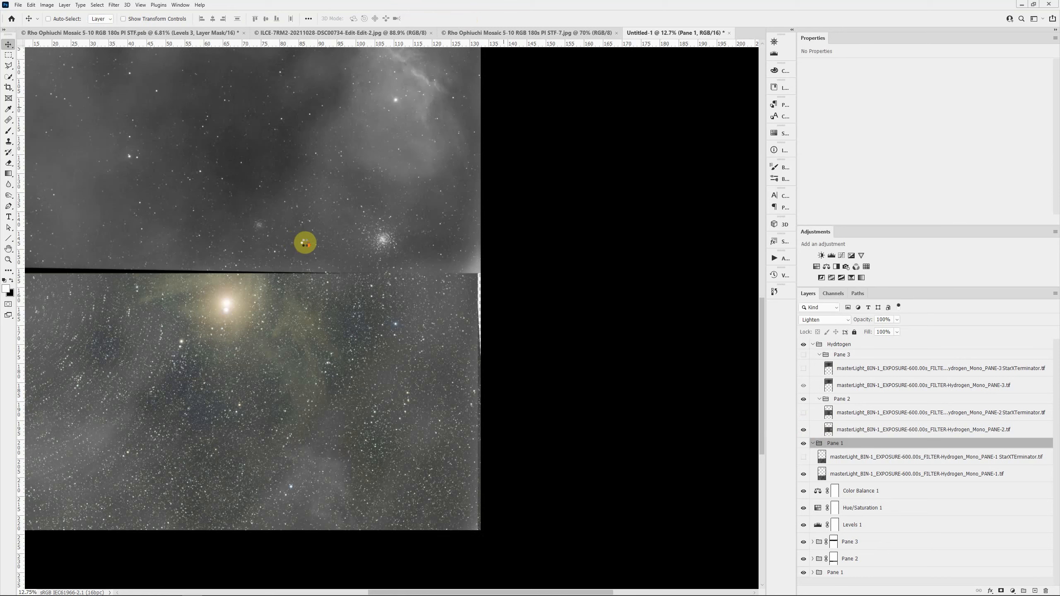
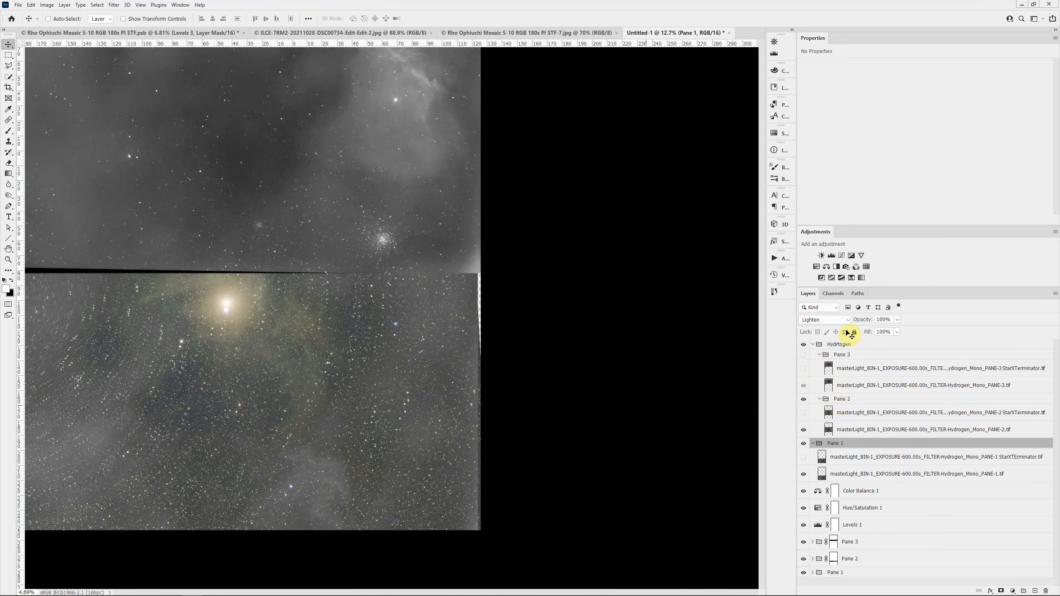
- Return the hydrogen Pane 1 group to the Normal blend mode
left_click(830, 319)
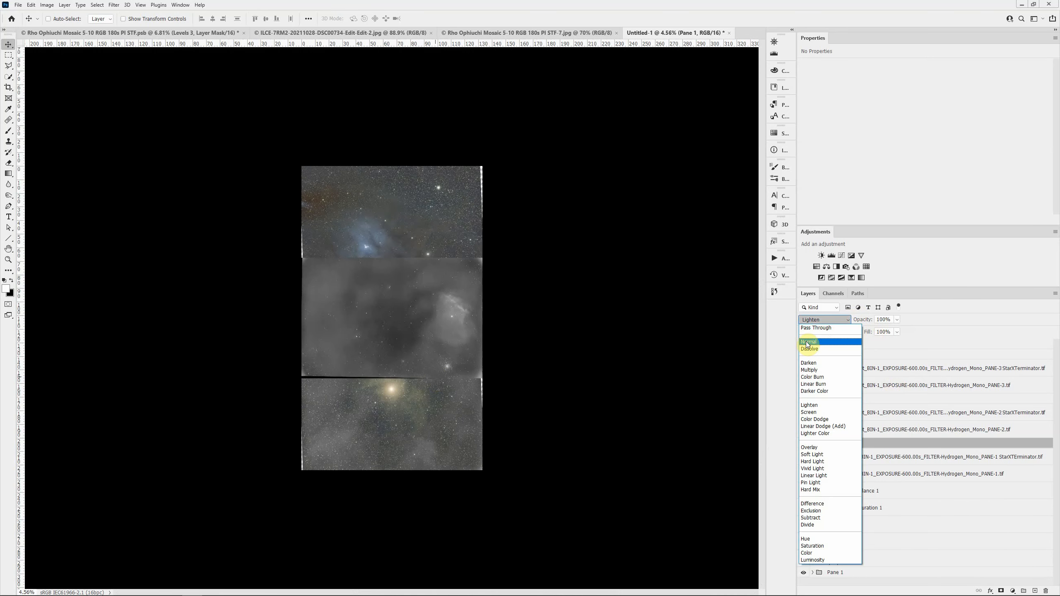
left_click(808, 342)
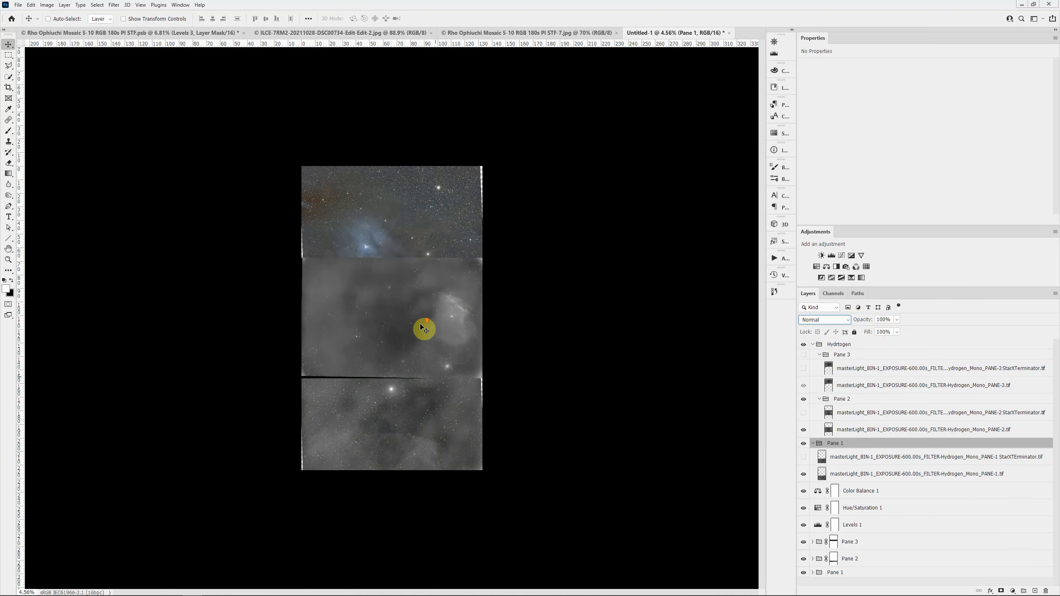
- Set the hydrogen Pane 2 group to the Lighten blend mode and nudge it to match the color image's stars
scroll(424, 330, "up", 5)
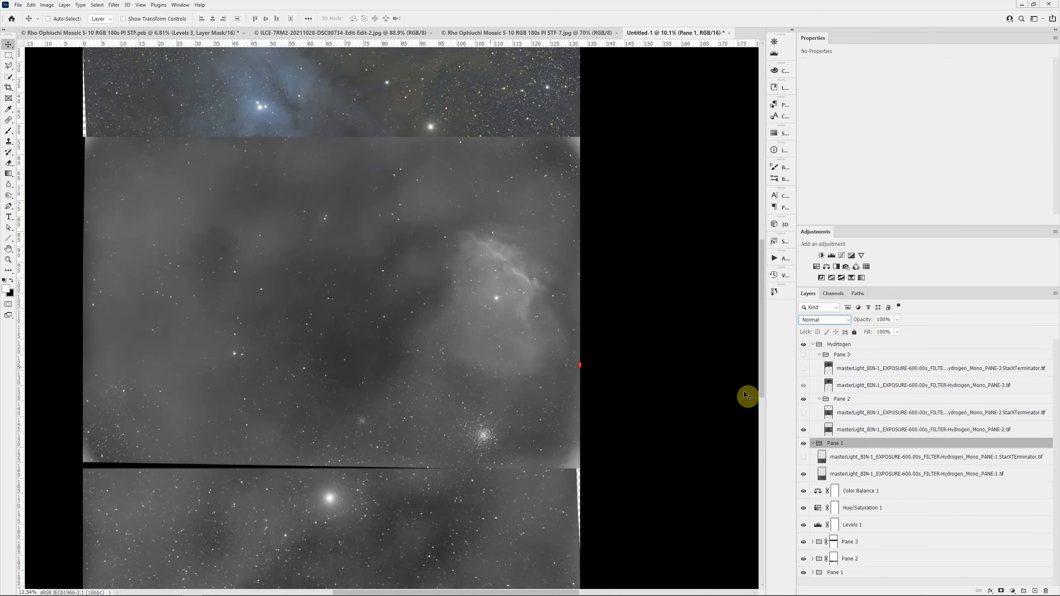
left_click(841, 400)
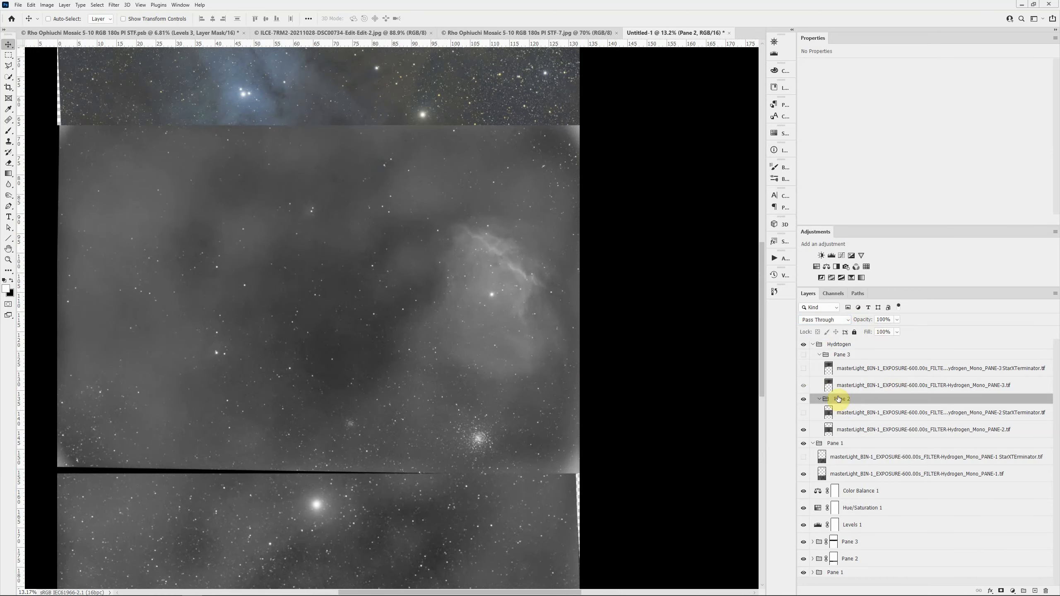
left_click(821, 320)
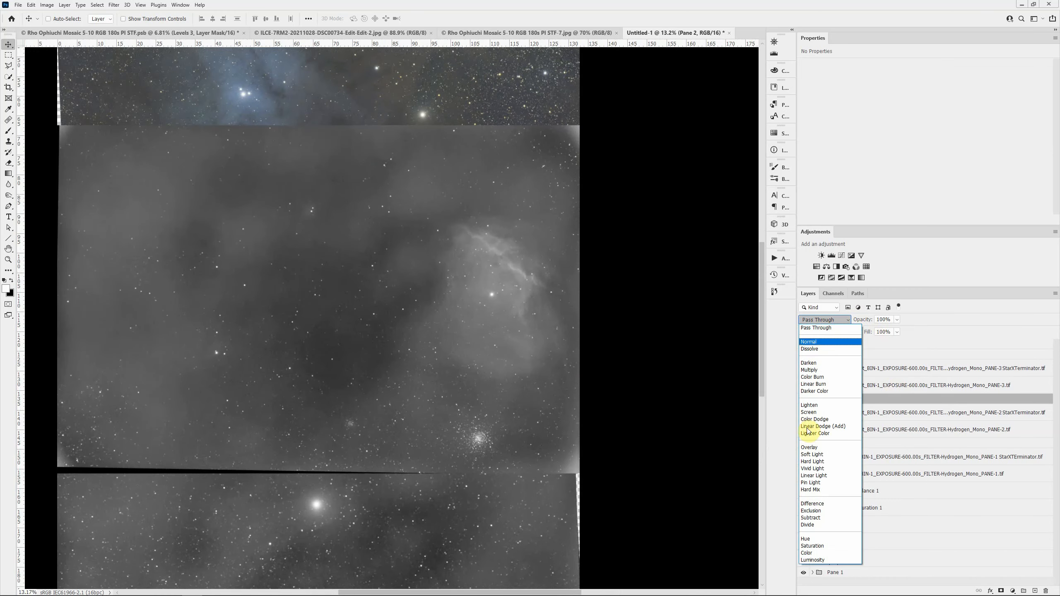
left_click(810, 405)
left_click_drag(464, 345, 466, 347)
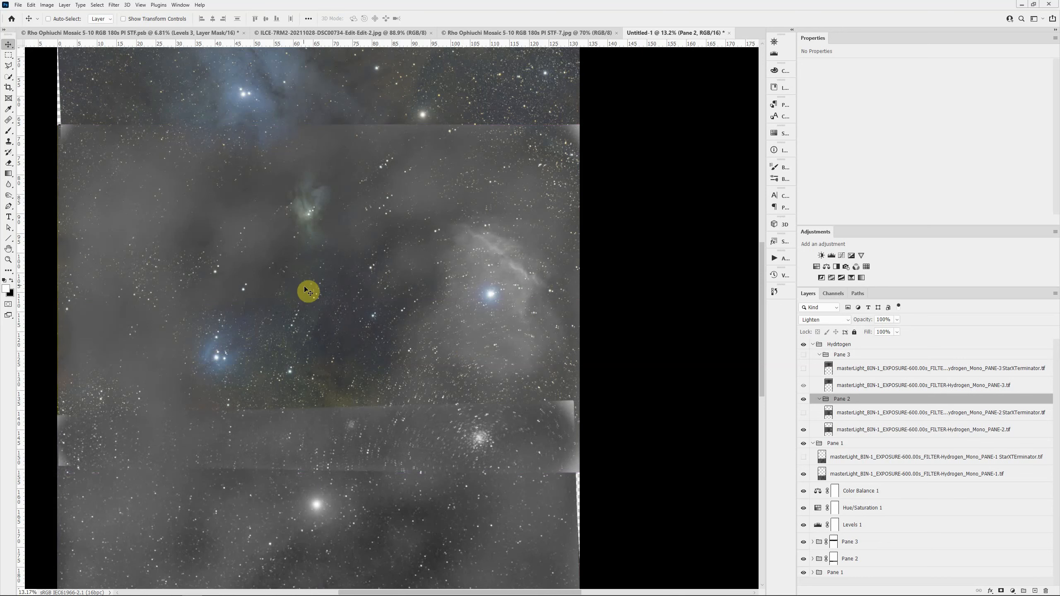
- Free-transform the hydrogen Pane 2 group, placing the reference point near its lower-right corner, rotating it to -0.91° and committing
key("ctrl+t")
left_click_drag(321, 301, 557, 448)
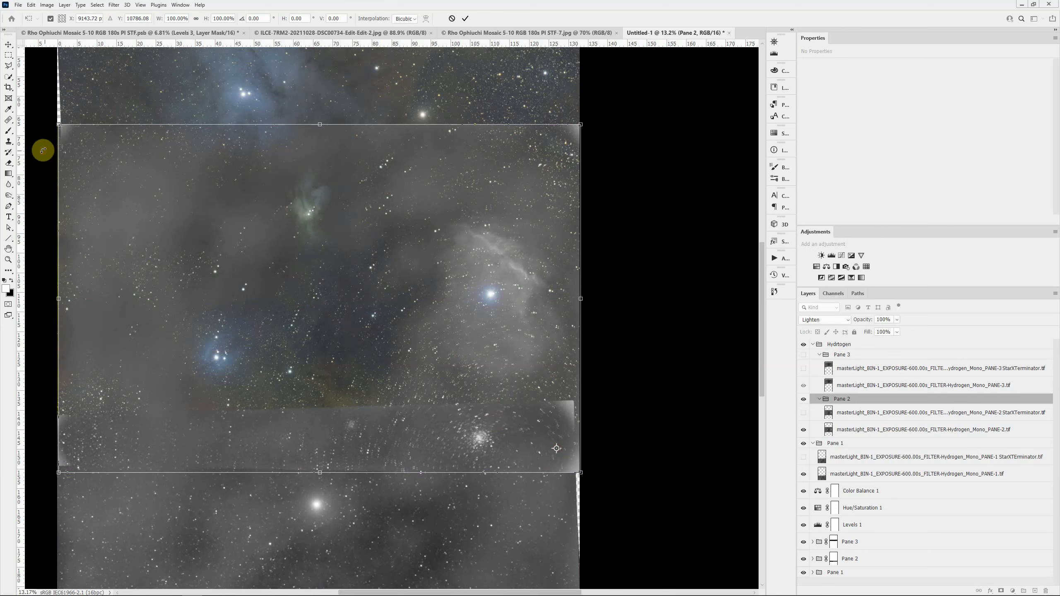
left_click_drag(43, 150, 39, 159)
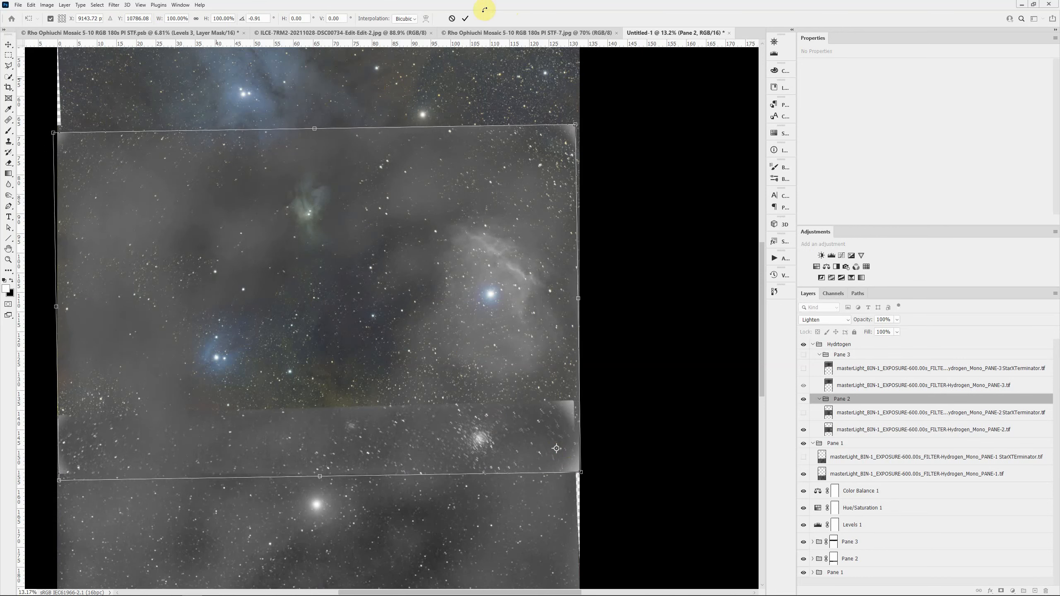
left_click(465, 21)
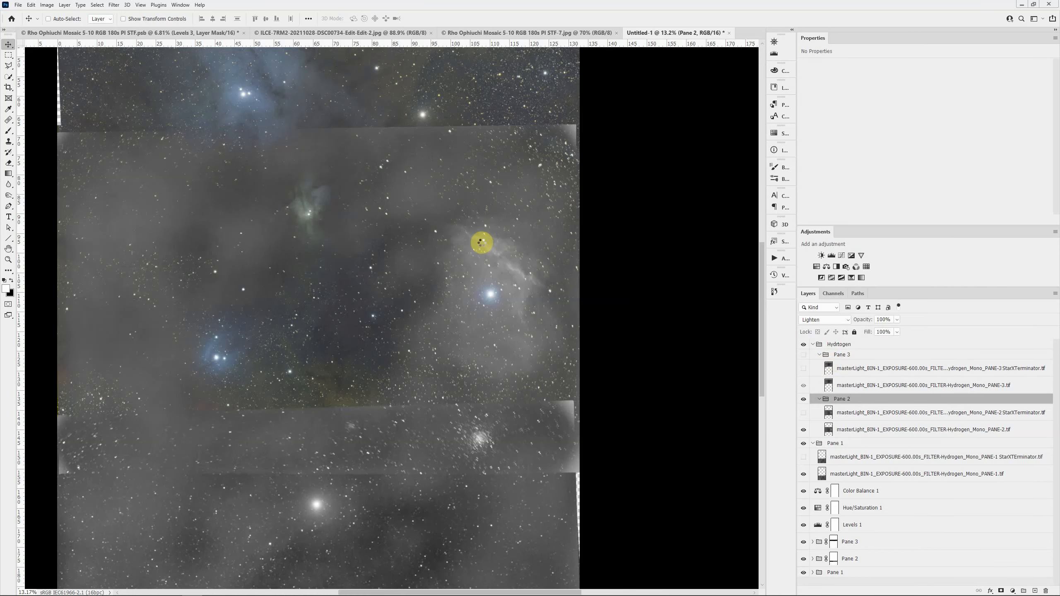
left_click(479, 236)
- Return the hydrogen Pane 2 group to the Normal blend mode and make the hydrogen Pane 3 group visible
scroll(480, 236, "down", 1)
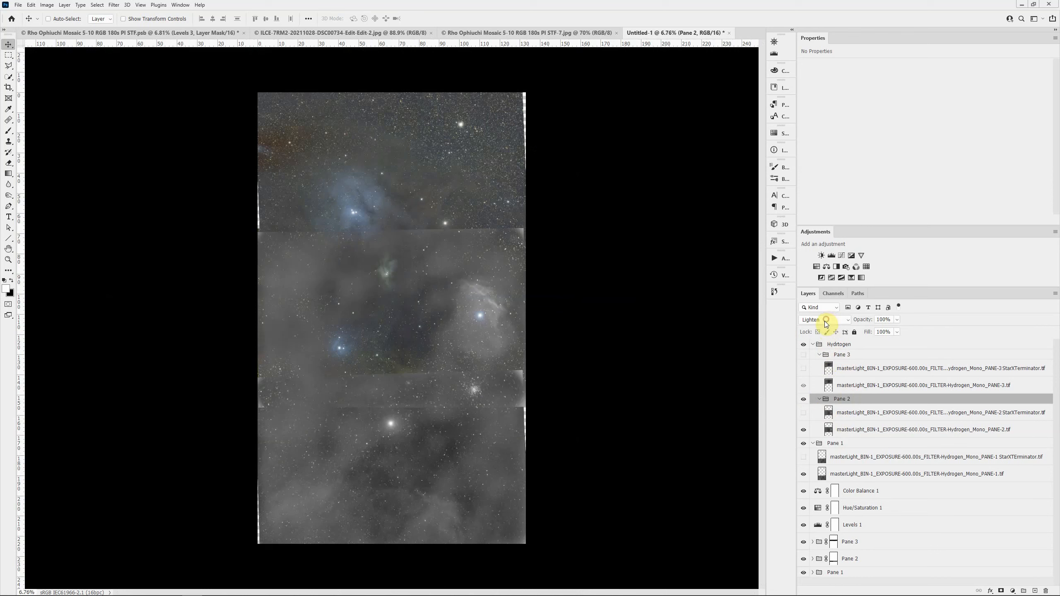
left_click(824, 324)
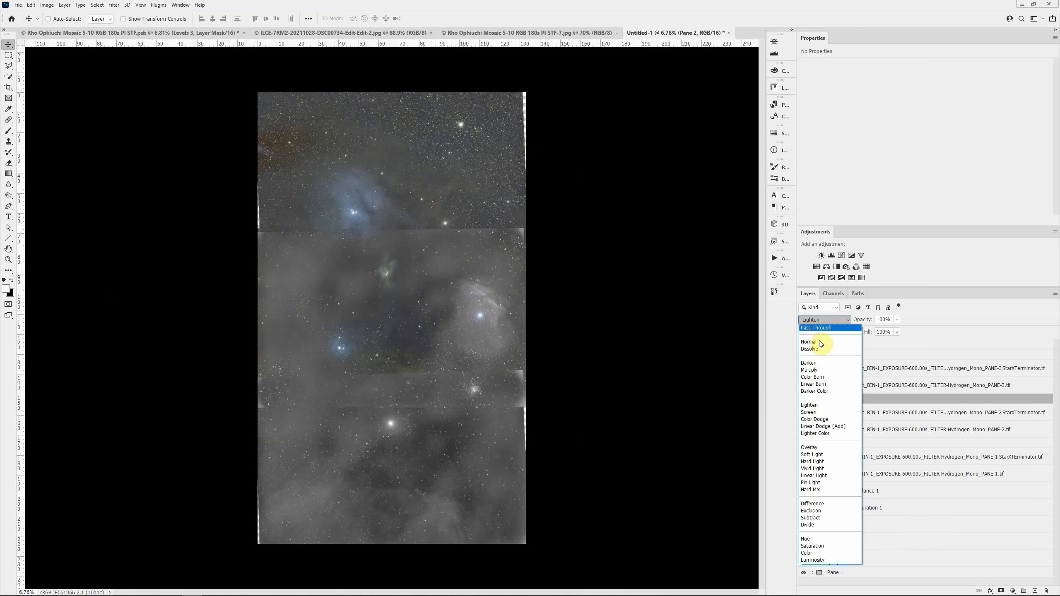
left_click(637, 320)
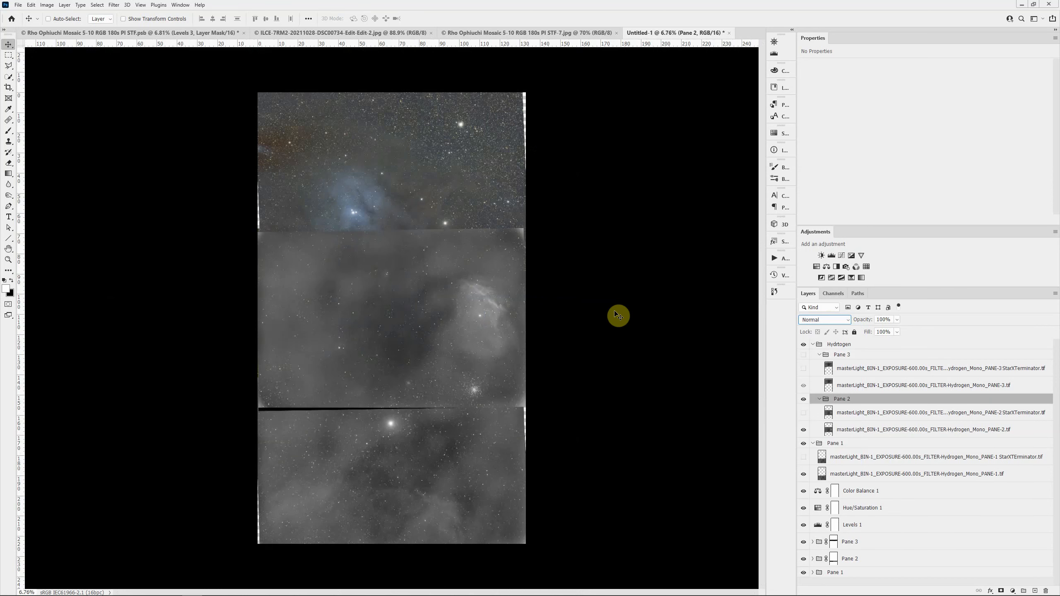
left_click(803, 356)
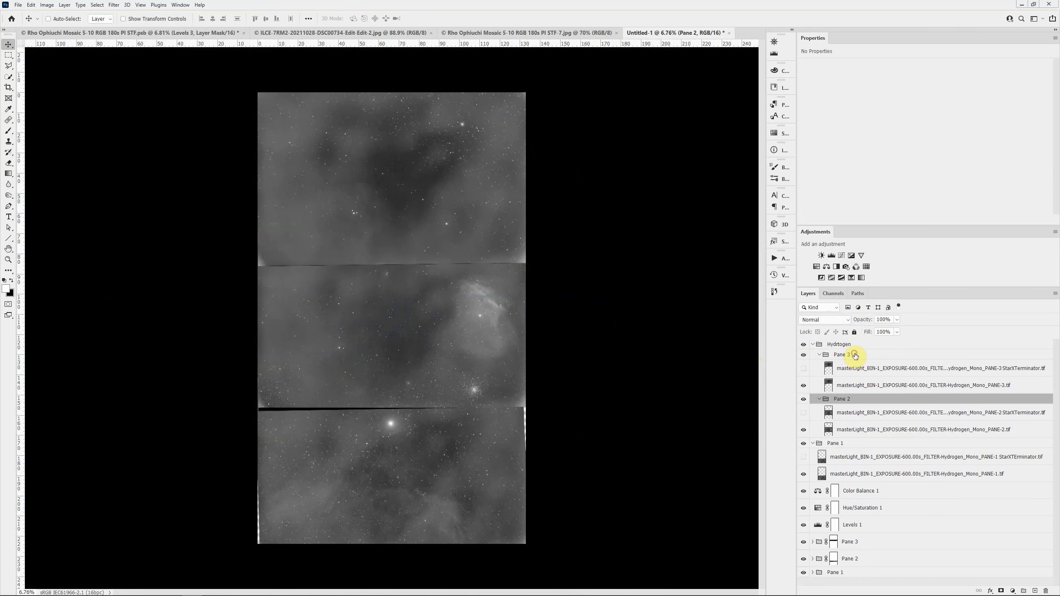
- Add a layer mask to the hydrogen Pane 3 group and paint black along its lower edge to blend it into Pane 2
left_click(1001, 590)
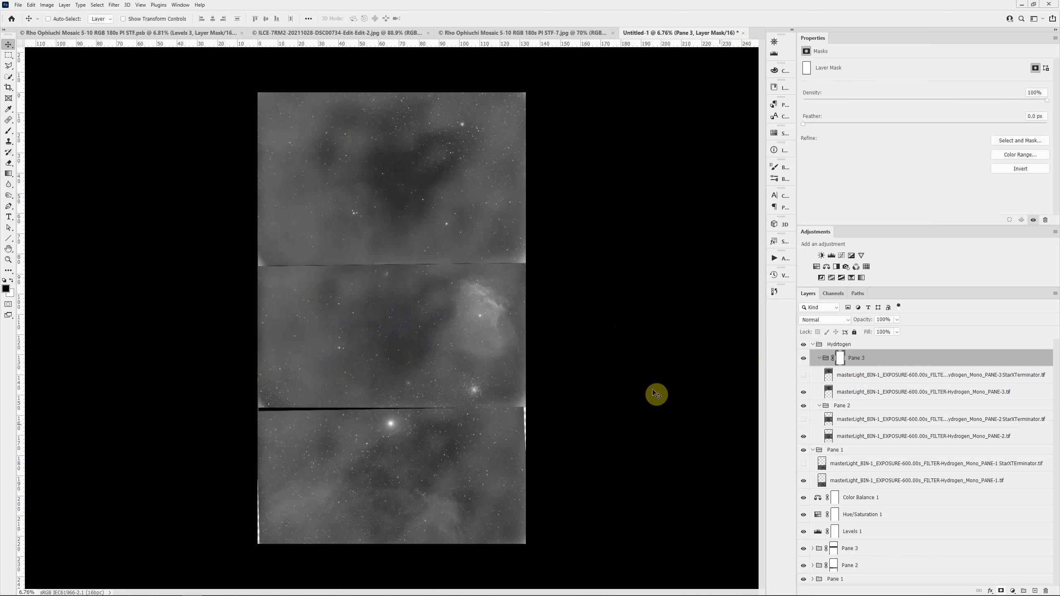
key("b")
key("x")
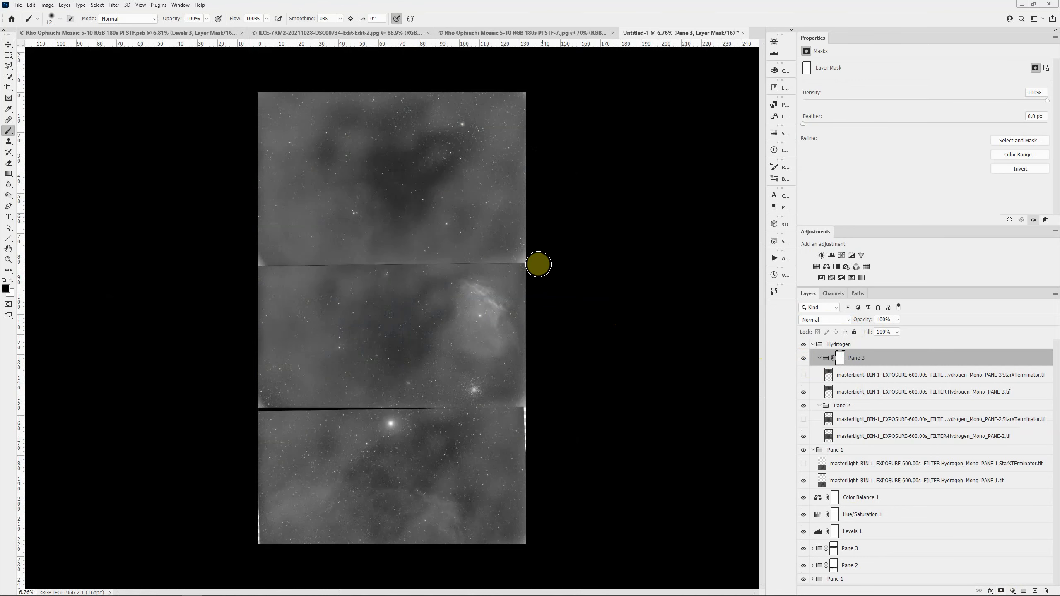
left_click_drag(376, 259, 250, 261)
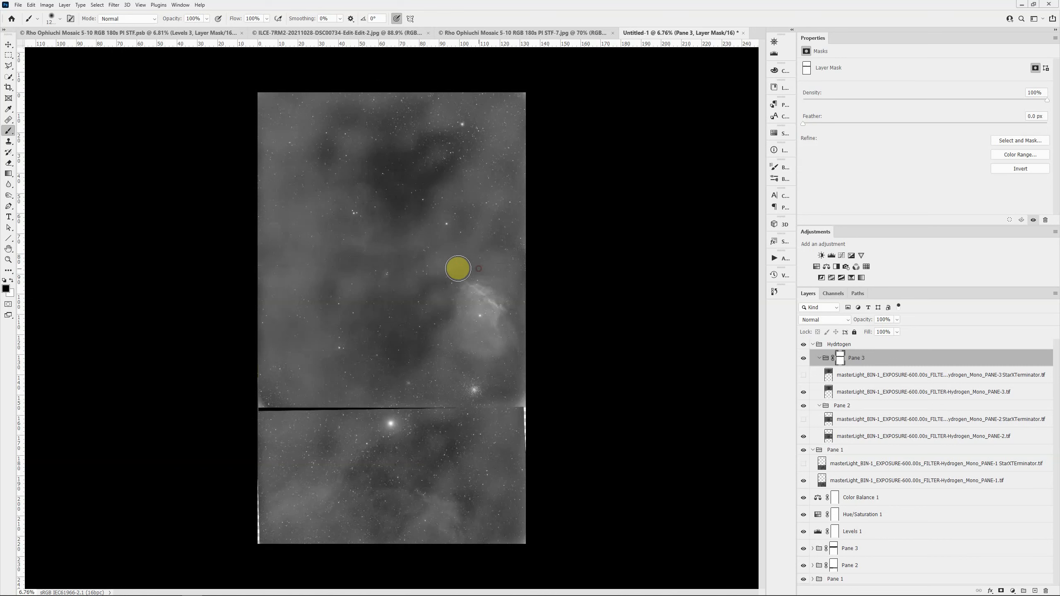
left_click(372, 263)
- Add a layer mask to the hydrogen Pane 2 group and paint black along its lower edge to blend it into Pane 1
left_click(853, 406)
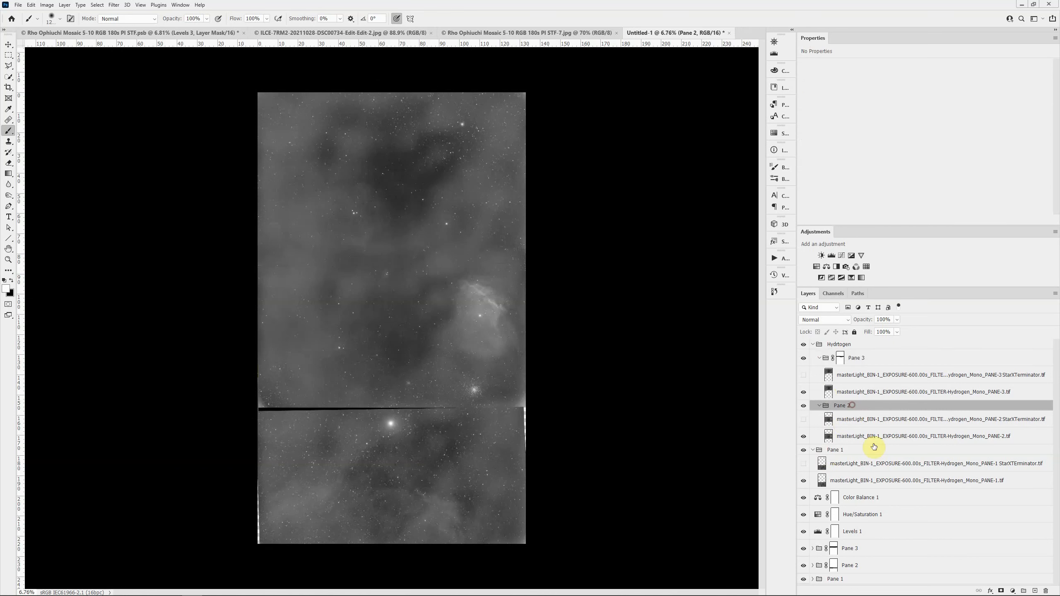
left_click(1001, 590)
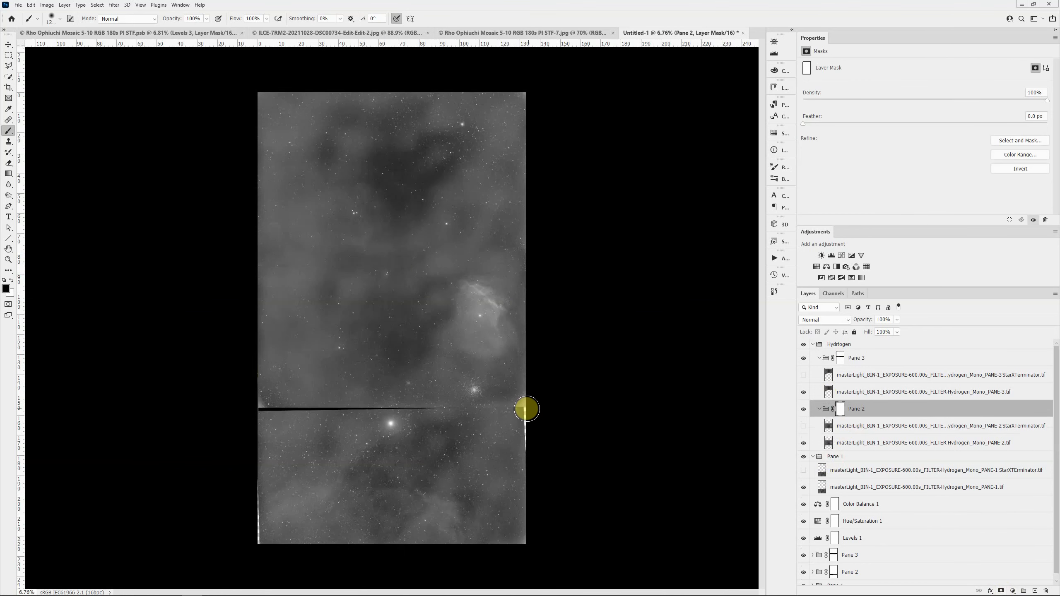
mouse_move(526, 409)
left_mouse_down()
mouse_move(240, 407)
mouse_move(538, 419)
left_mouse_up()
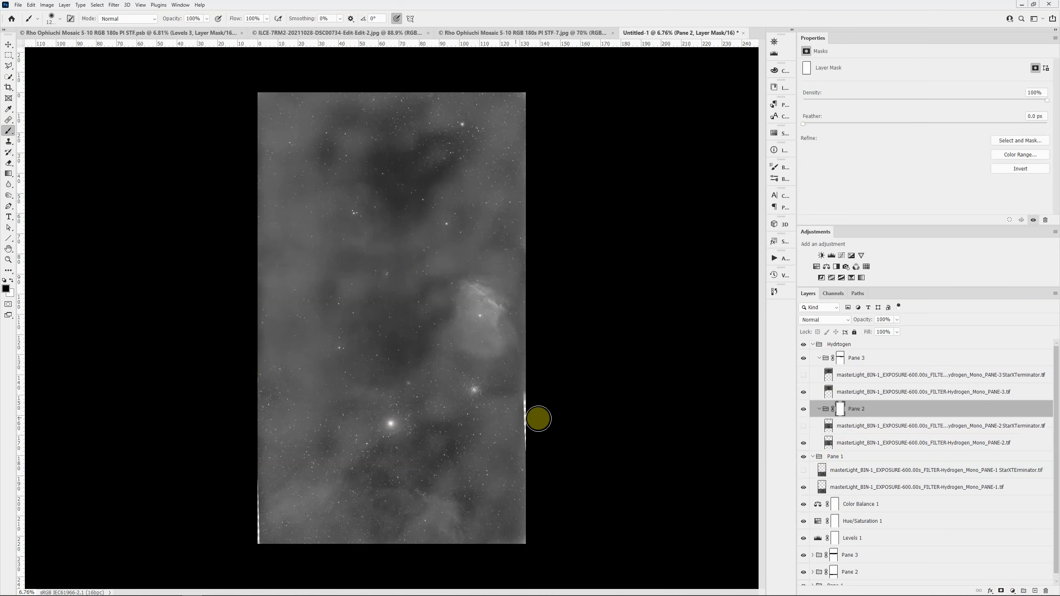
scroll(617, 292, "up", 1)
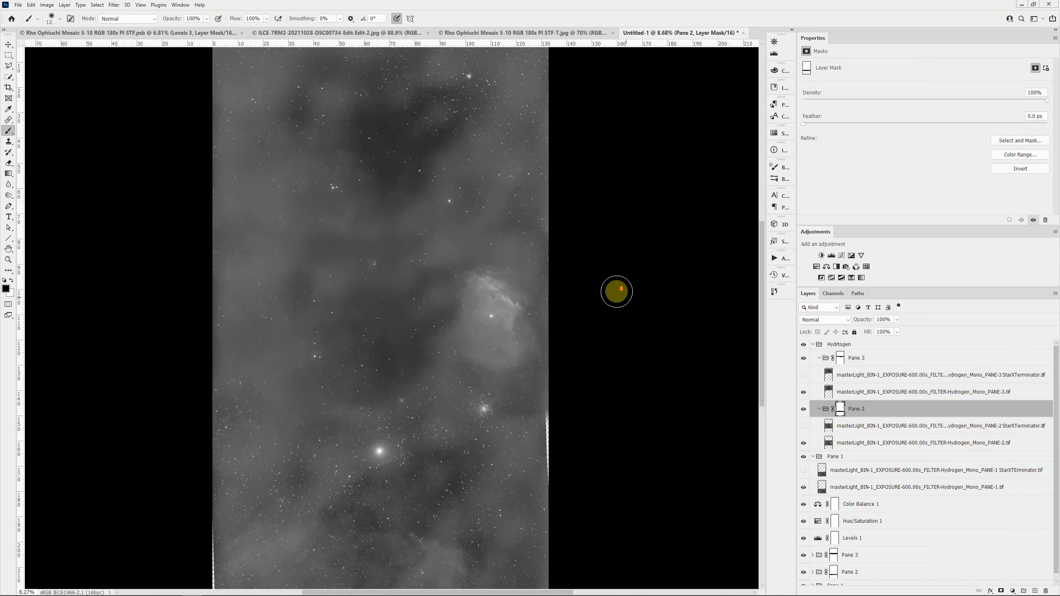
scroll(617, 291, "down", 2)
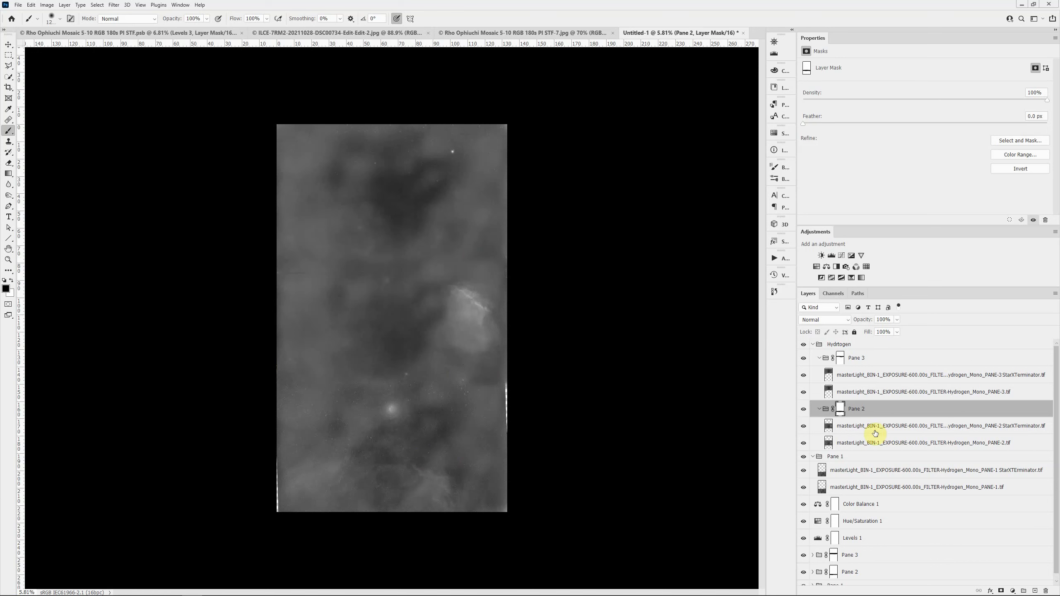
- Set the main hydrogen group's blend mode to Lighten and move the hydrogen Pane 1 group into it, beneath the Pane 2 layers
left_click(891, 345)
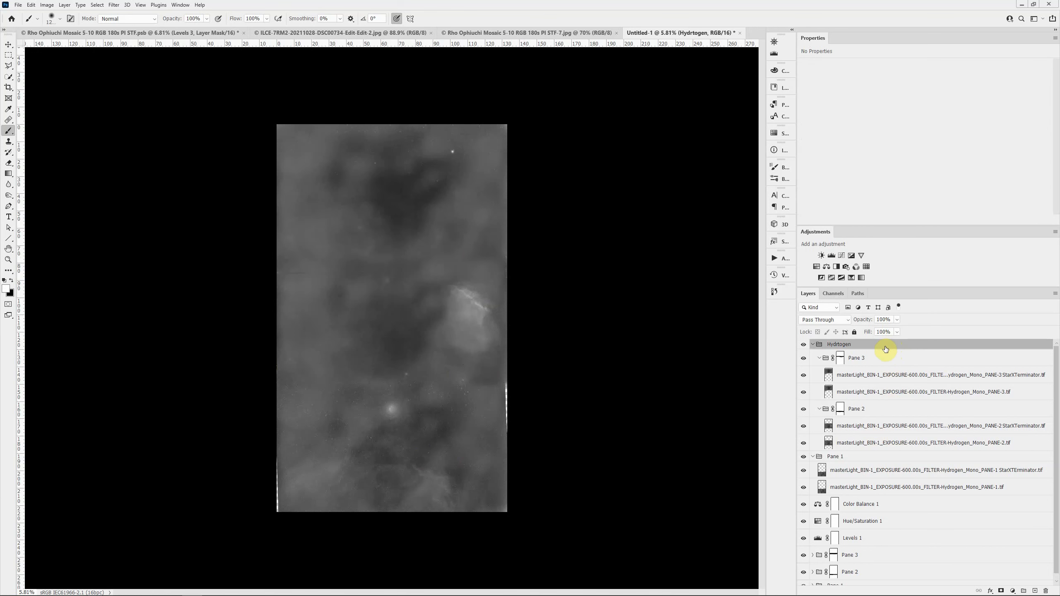
left_click(813, 345)
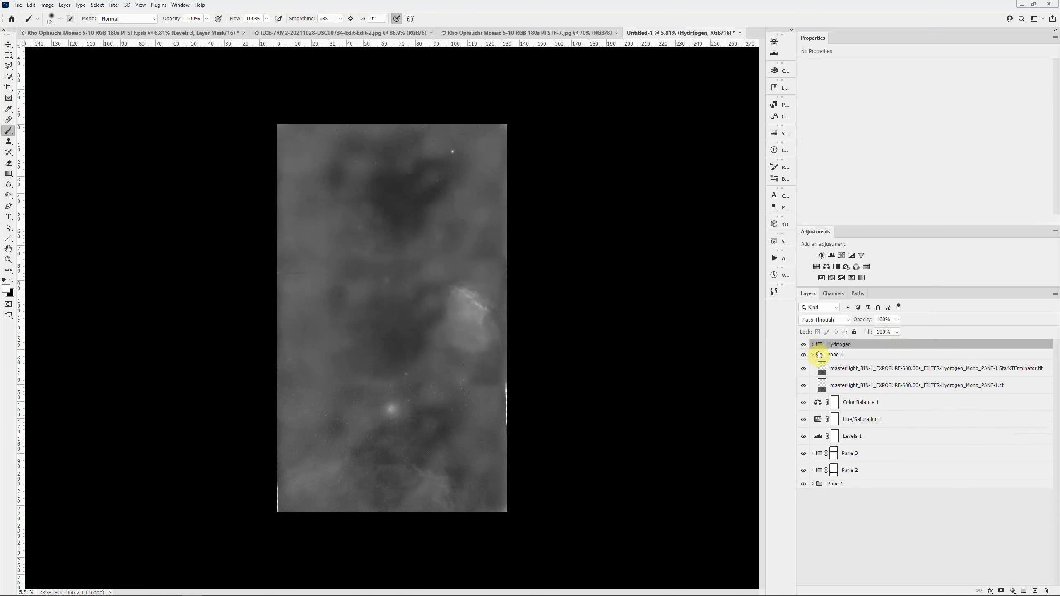
left_click(846, 320)
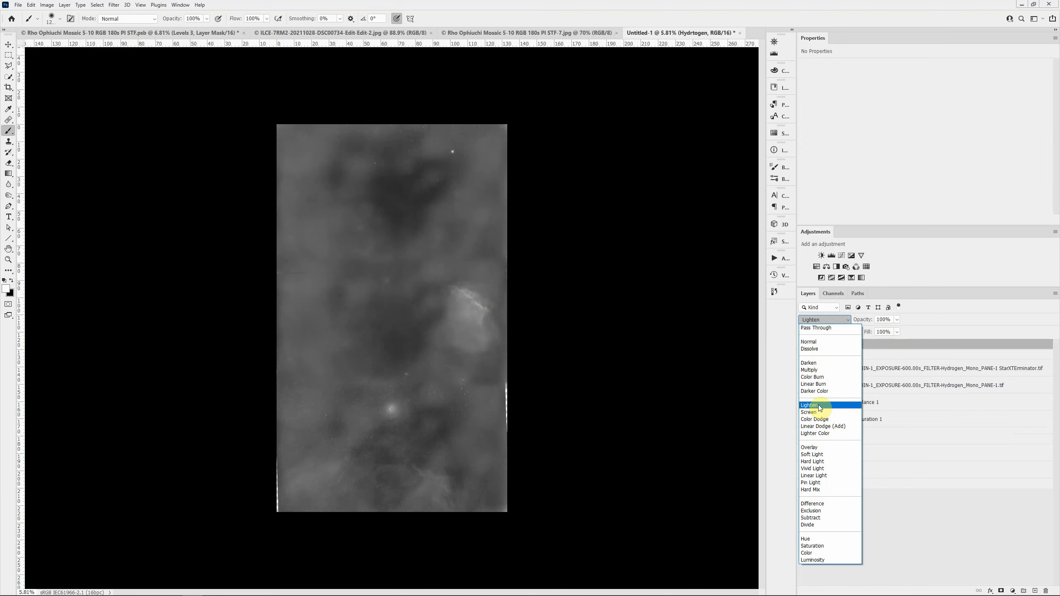
left_click(818, 405)
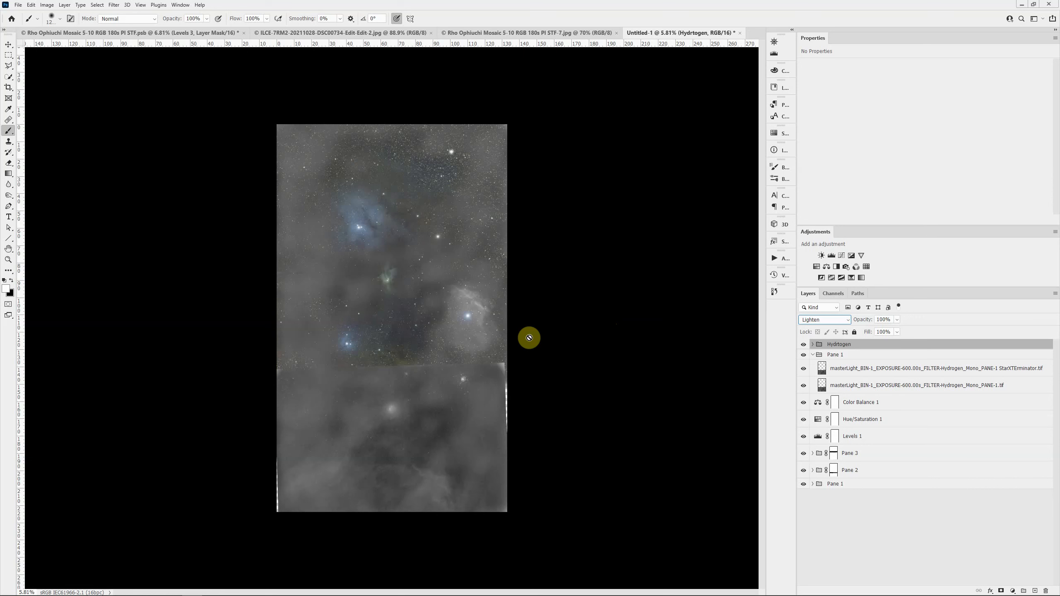
left_click(813, 345)
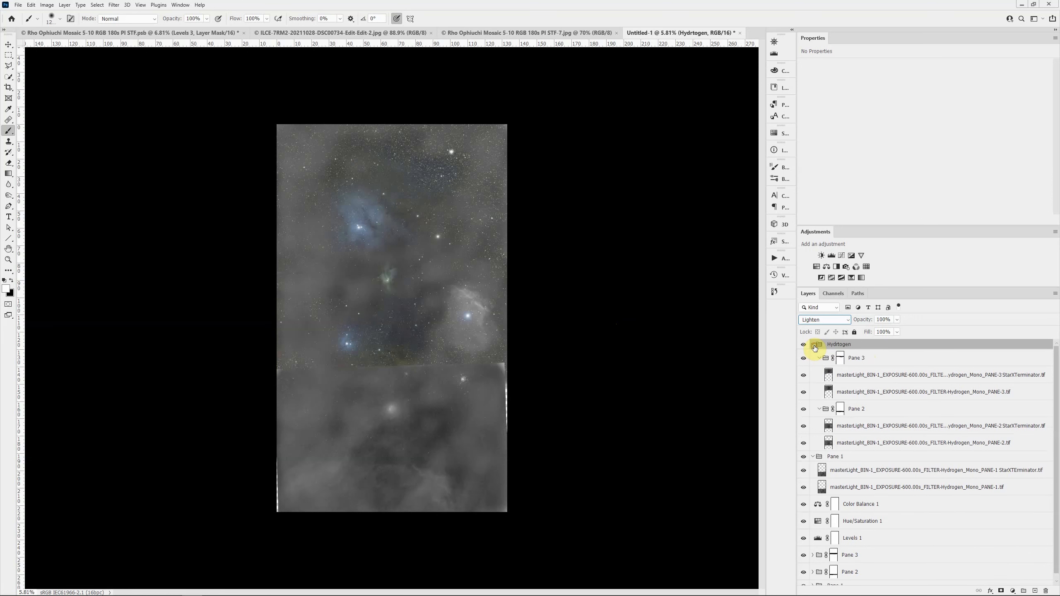
left_click_drag(825, 455, 851, 443)
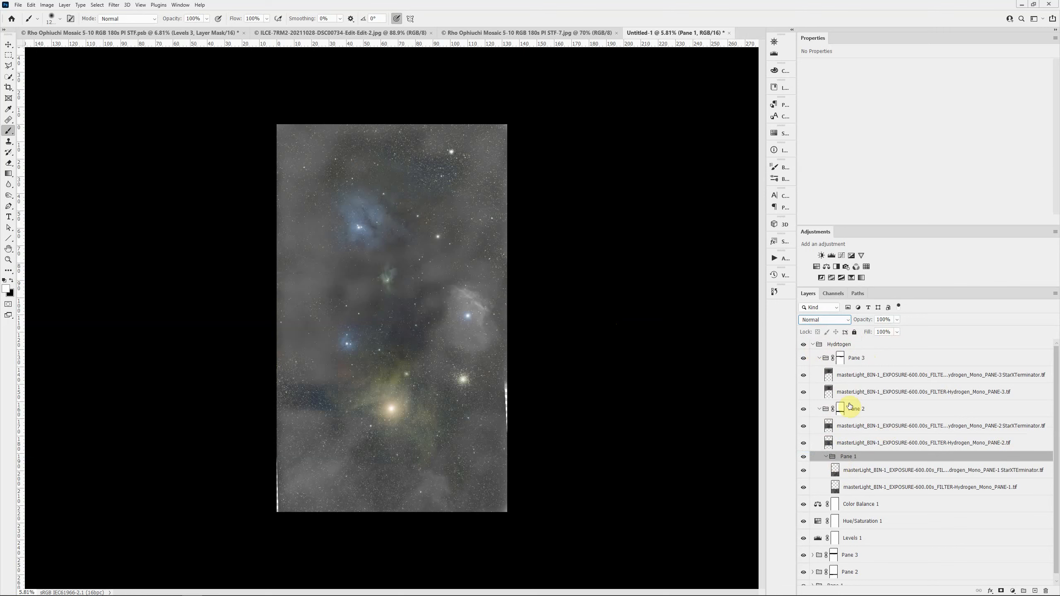
- Limit the main hydrogen group to the red channel by disabling its G and B channels in the Blending Options
left_click(870, 344)
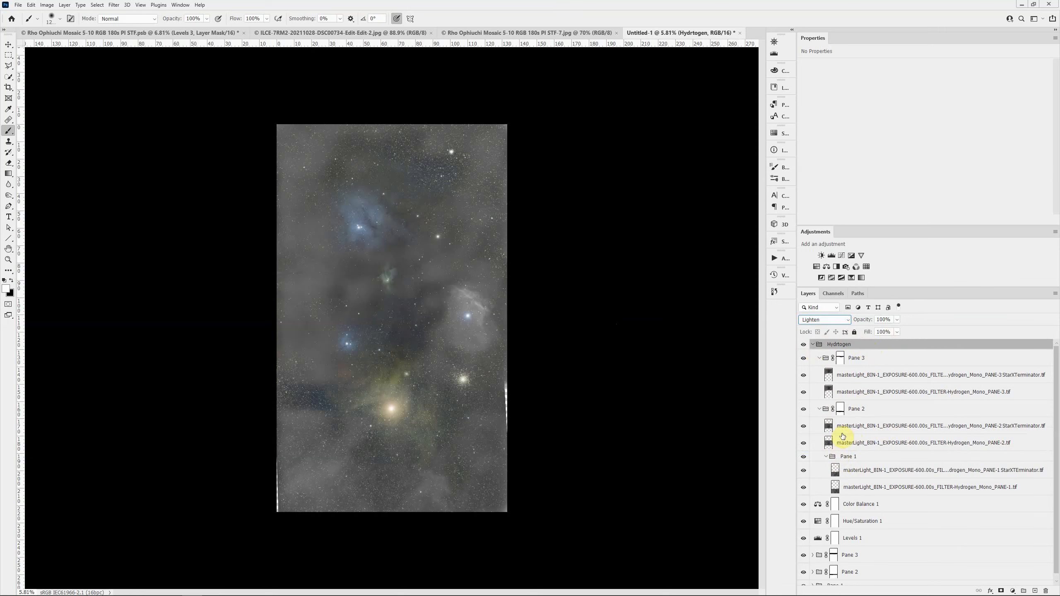
double_click(937, 346)
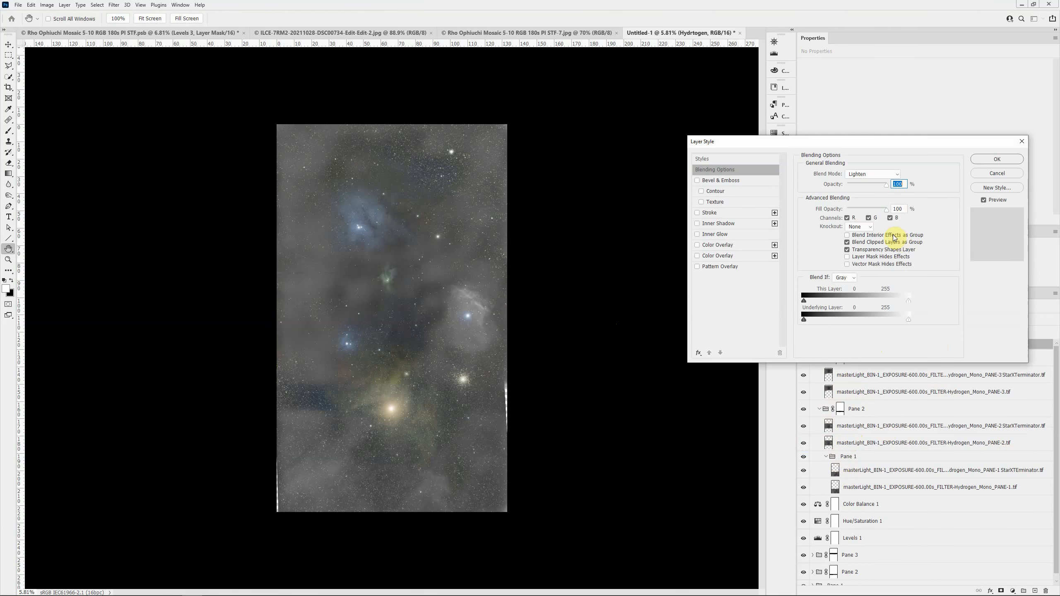
left_click(889, 217)
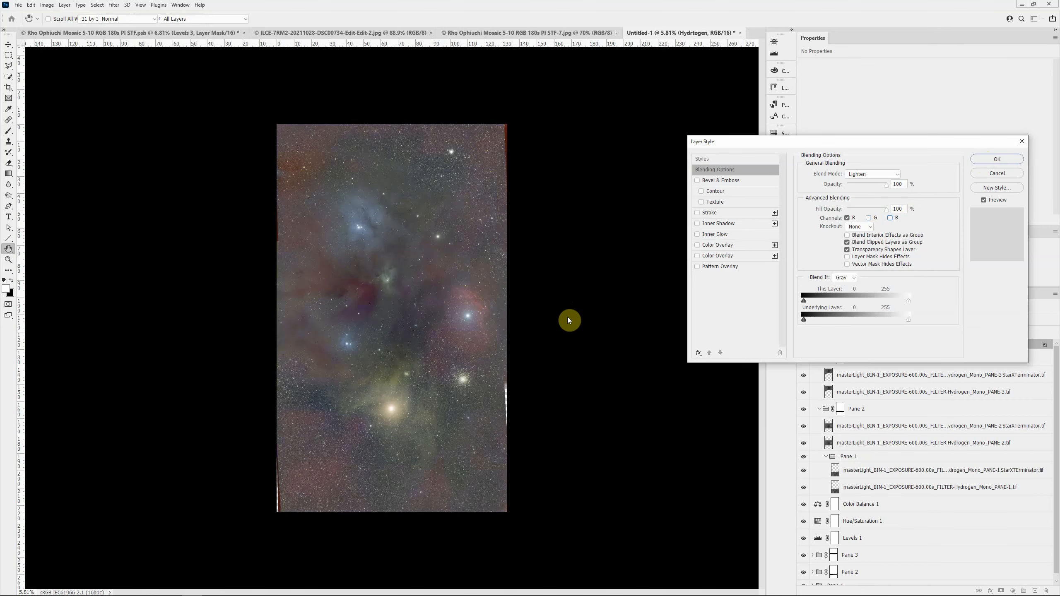
key("Return")
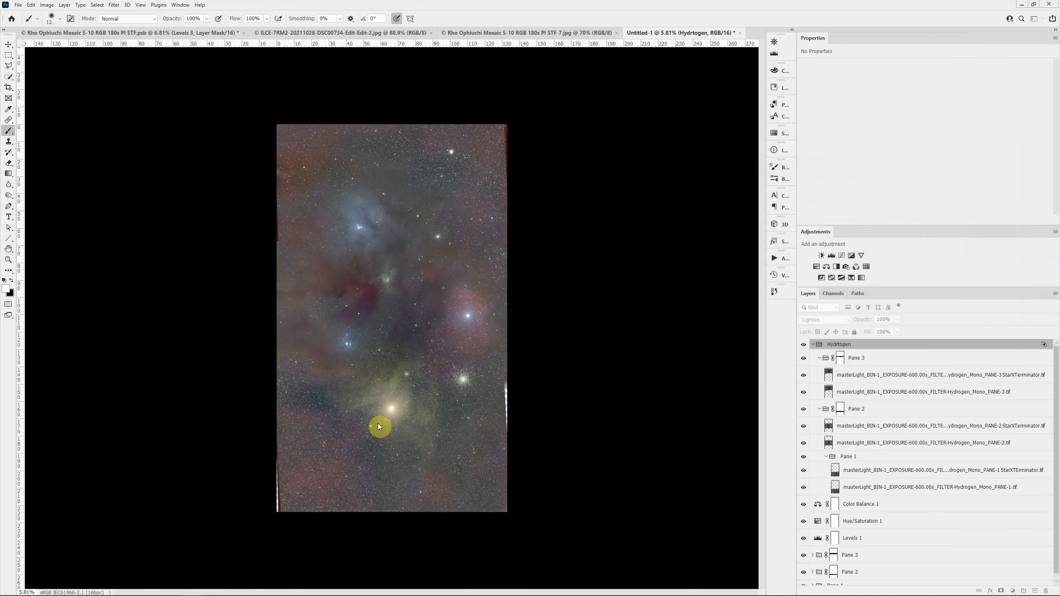
scroll(373, 388, "up", 1)
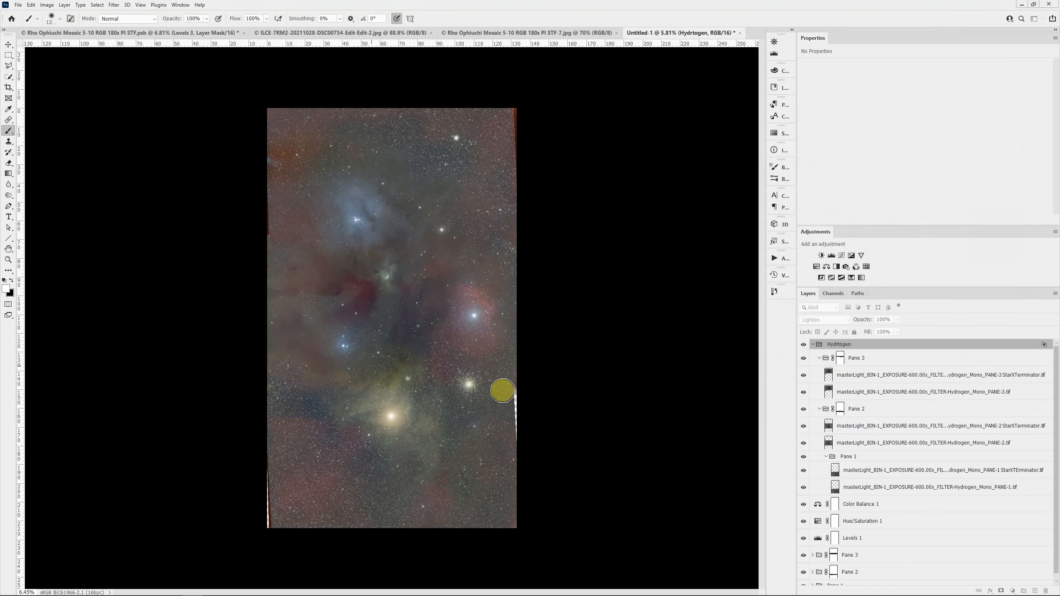
scroll(405, 342, "up", 2)
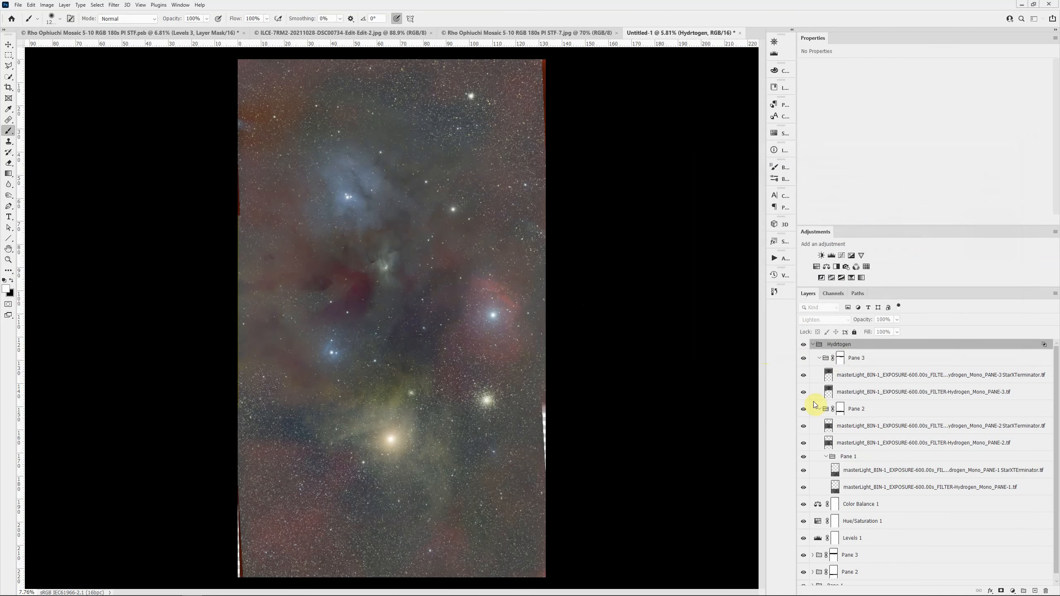
- Collapse the Pane 1, Pane 2 and Pane 3 groups inside the main hydrogen group
left_click(844, 458)
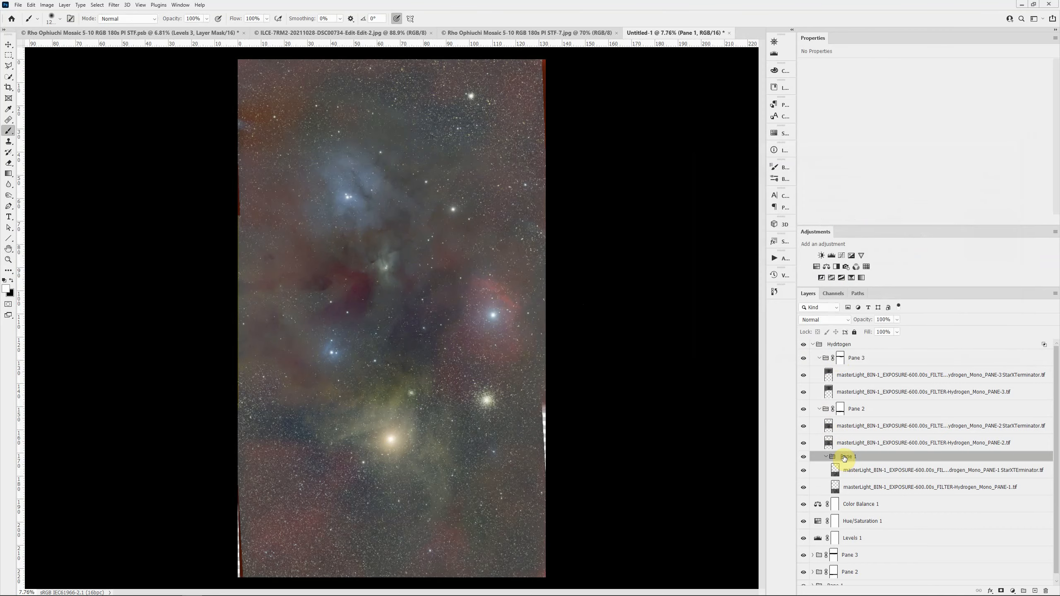
left_click(826, 456)
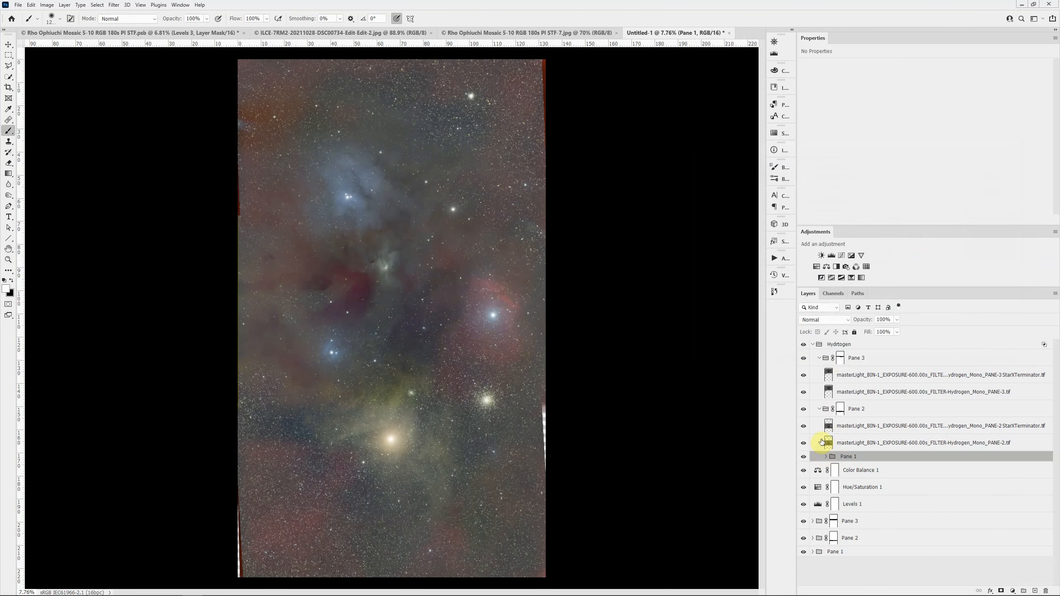
left_click(819, 409)
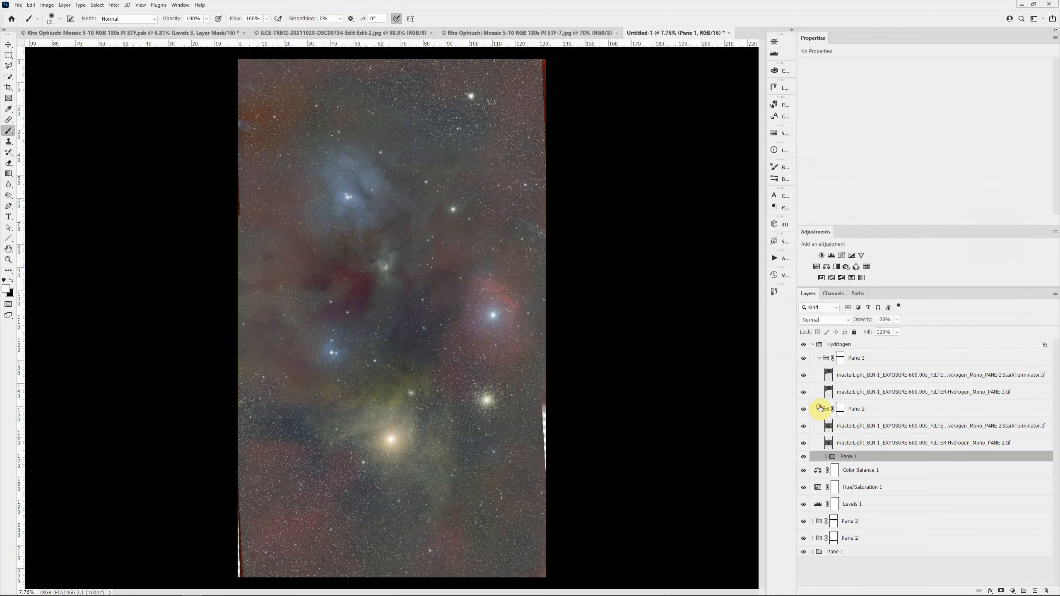
left_click(819, 359)
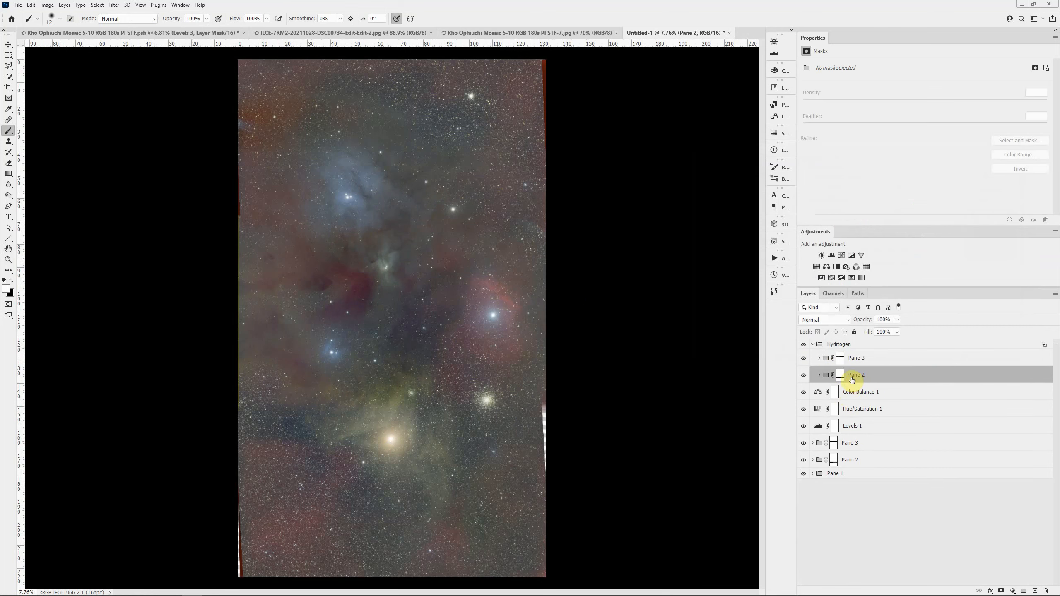
- Move the hydrogen Pane 1 group out of the Pane 2 group so it sits directly in the main hydrogen group beneath Pane 2
left_click(818, 375)
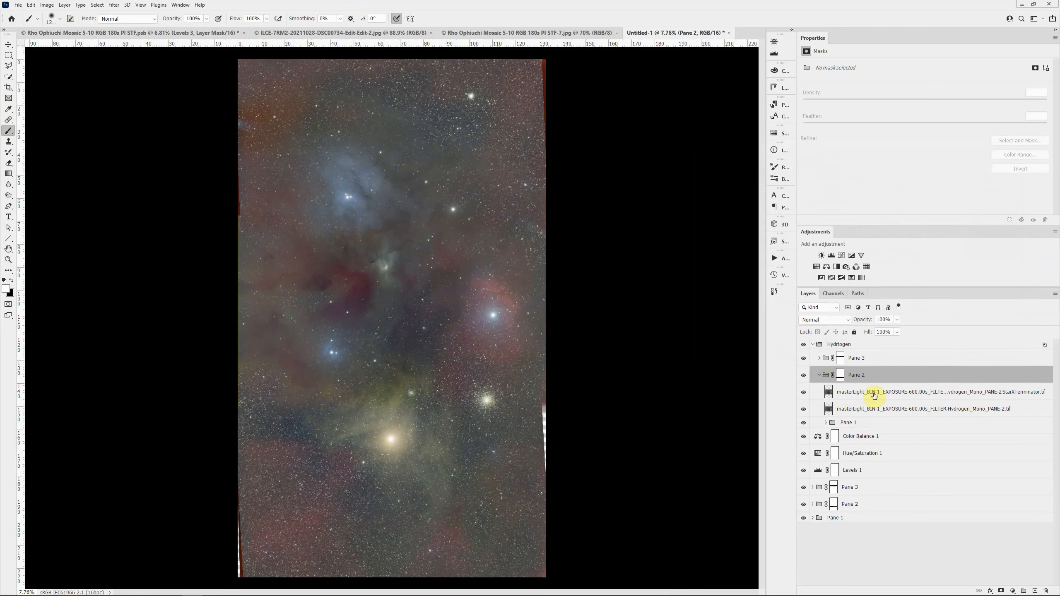
mouse_move(832, 423)
left_mouse_down()
mouse_move(844, 420)
mouse_move(843, 431)
left_mouse_up()
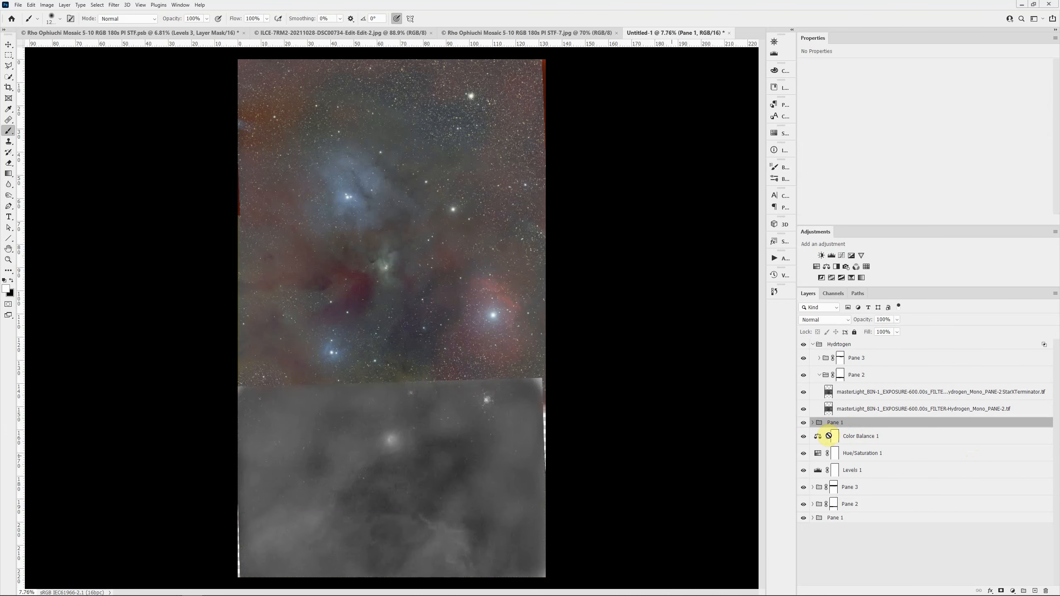
left_click(819, 375)
left_click_drag(837, 387, 840, 381)
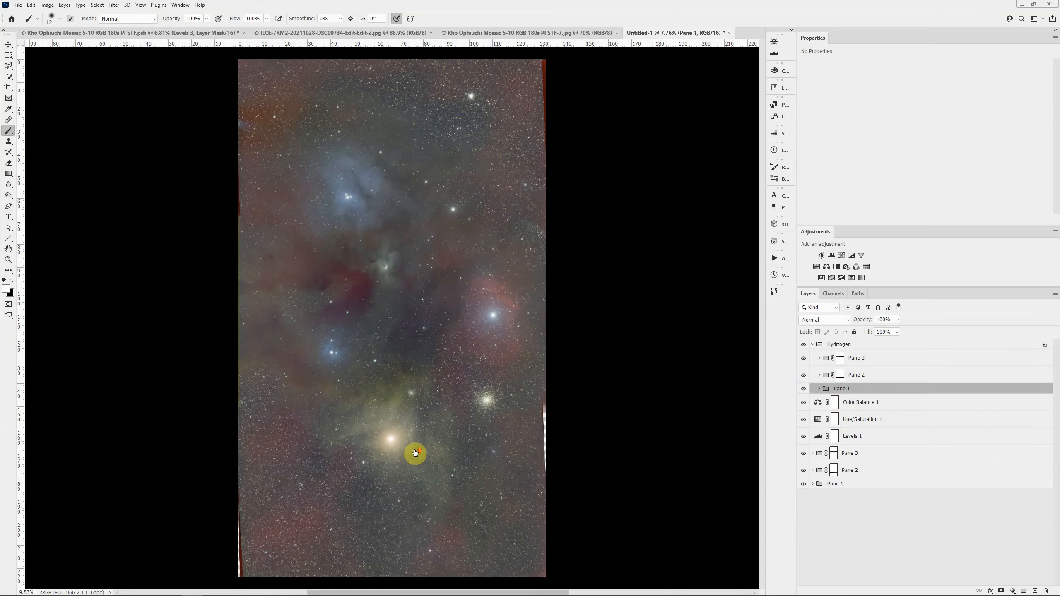
- Add a Levels adjustment above Pane 3 inside the main hydrogen group, with the black point at 18 and midtones at 1.10
scroll(414, 452, "up", 1)
scroll(448, 437, "down", 2)
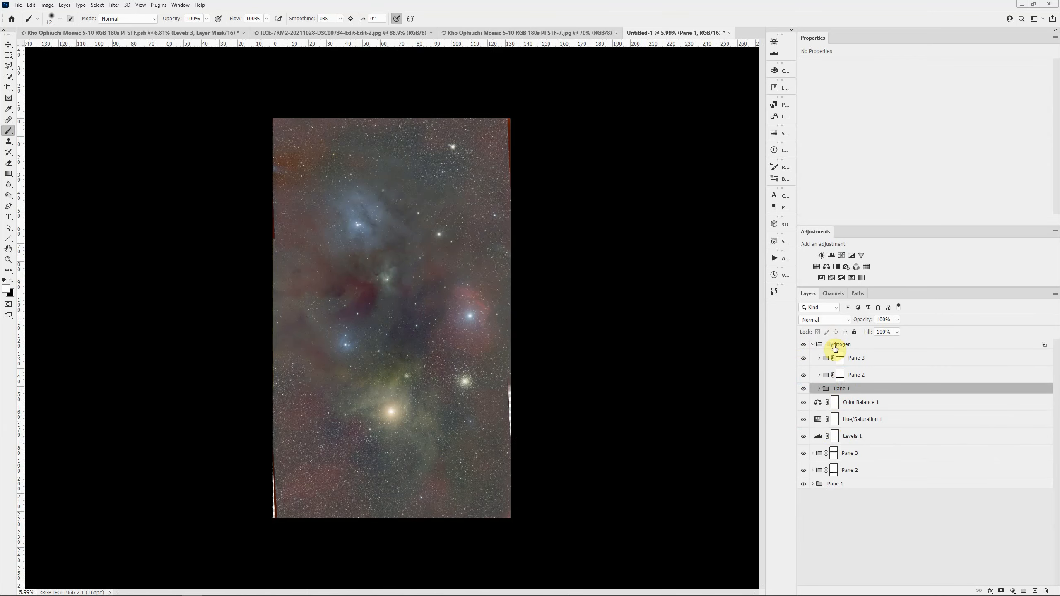
left_click(874, 358)
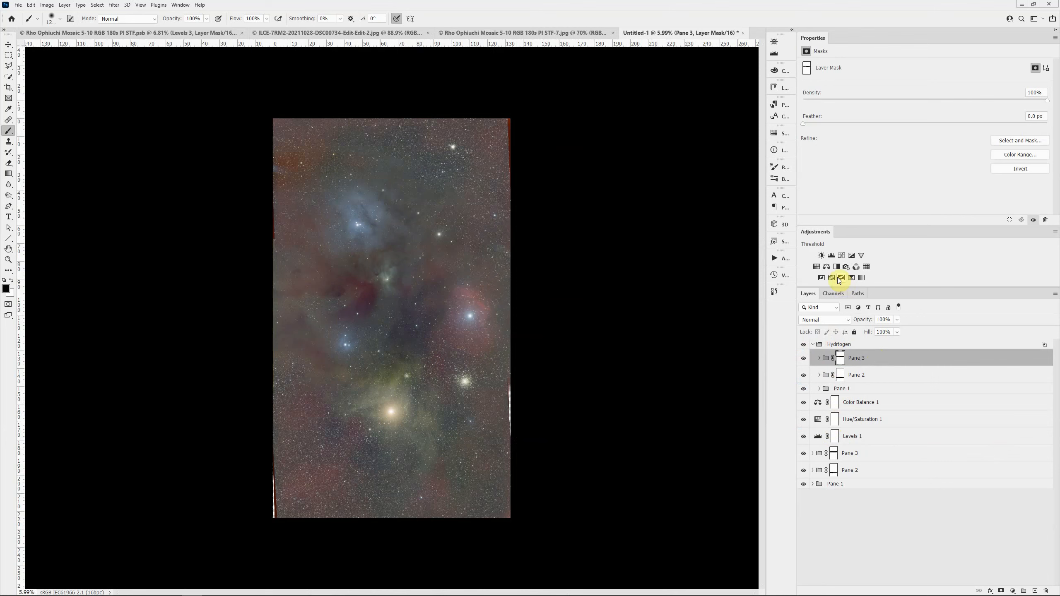
left_click(832, 255)
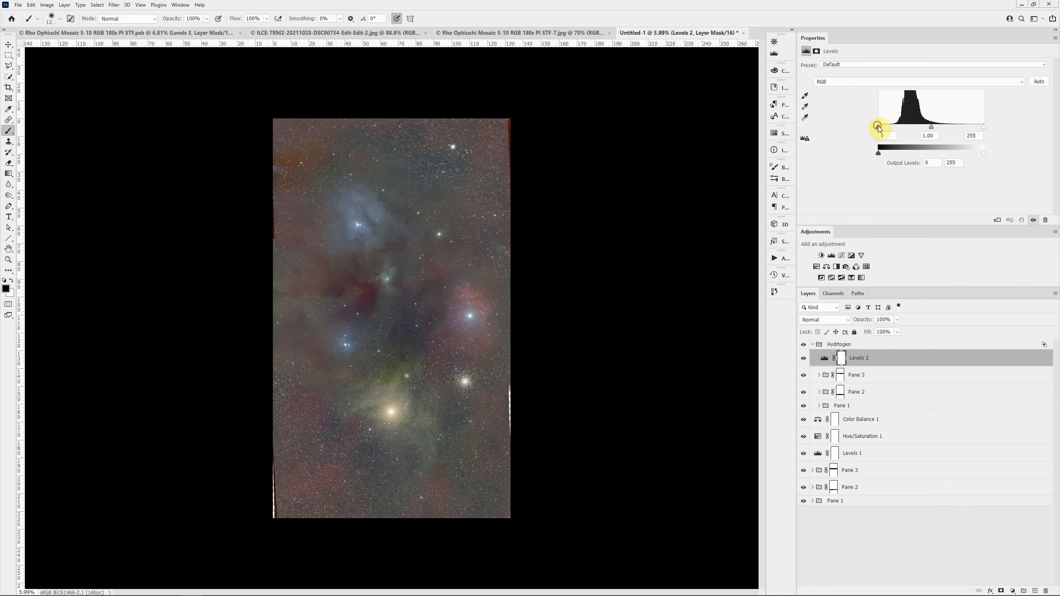
left_click_drag(879, 127, 885, 128)
left_click_drag(934, 128, 887, 130)
key("ctrl+0")
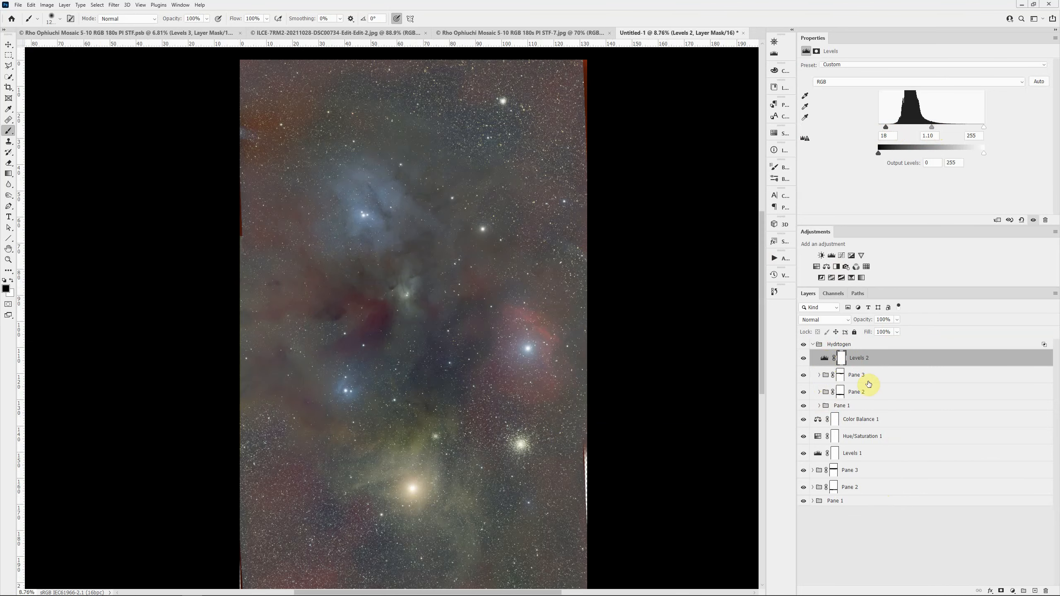
- Reduce the main hydrogen group's opacity to 70%
left_click(879, 344)
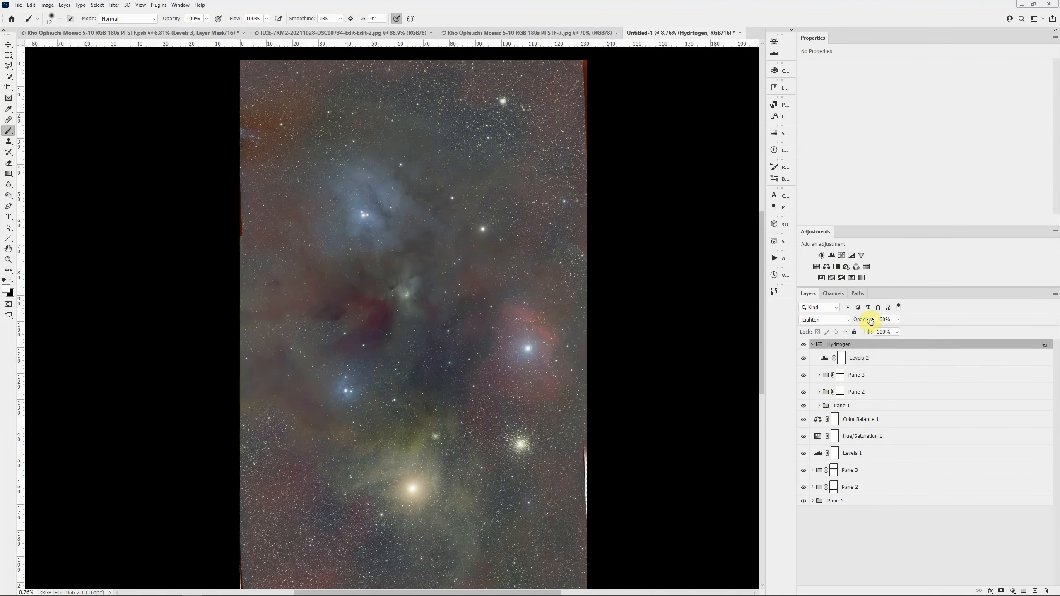
left_click_drag(870, 321, 820, 322)
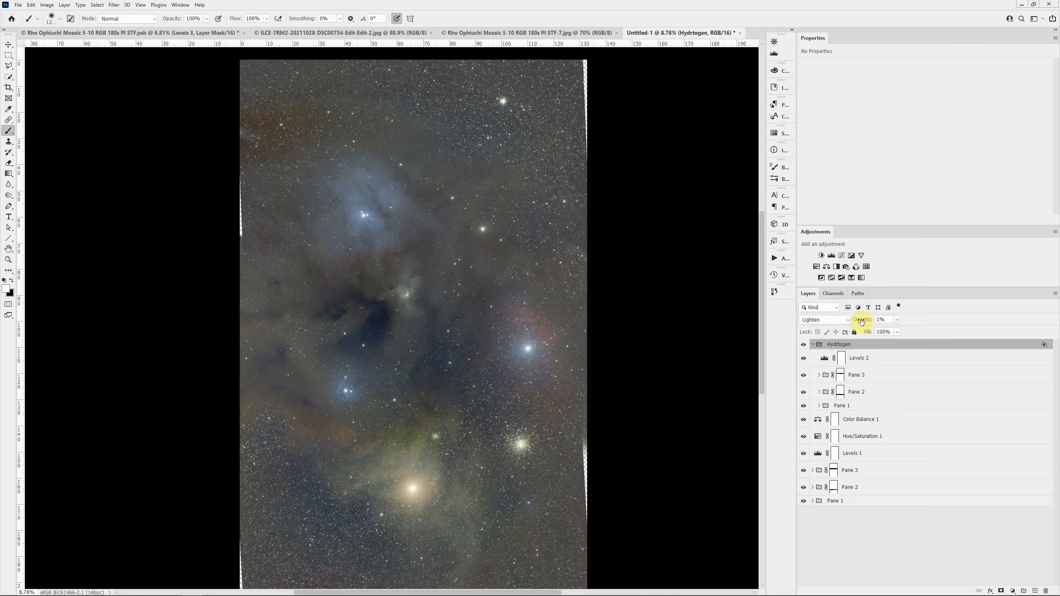
left_click_drag(862, 321, 890, 324)
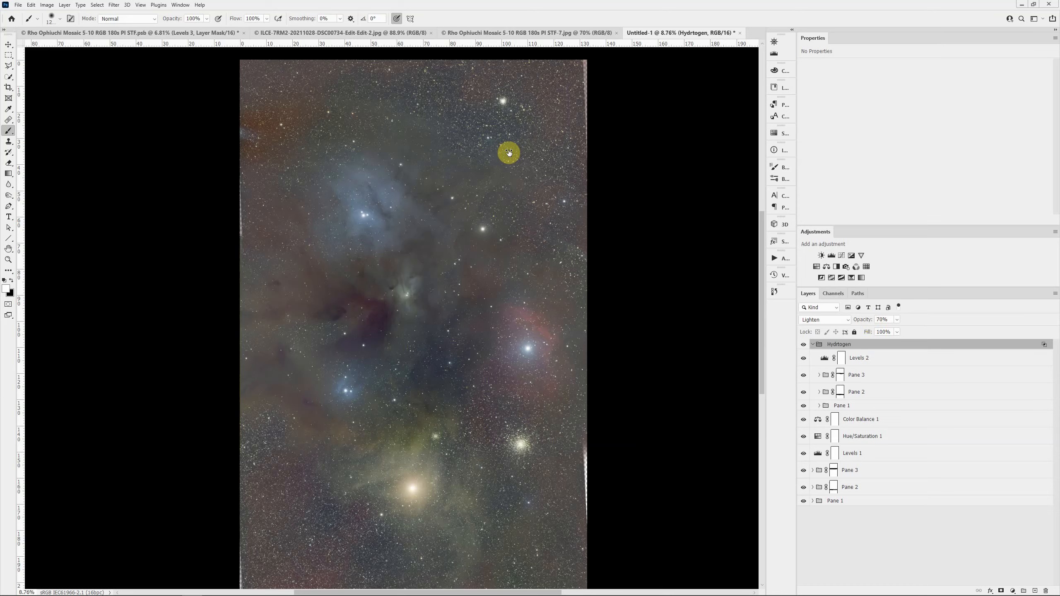
- Toggle the main hydrogen group's visibility off and on to compare the nebula's red detail with and without the hydrogen data
scroll(604, 345, "down", 2)
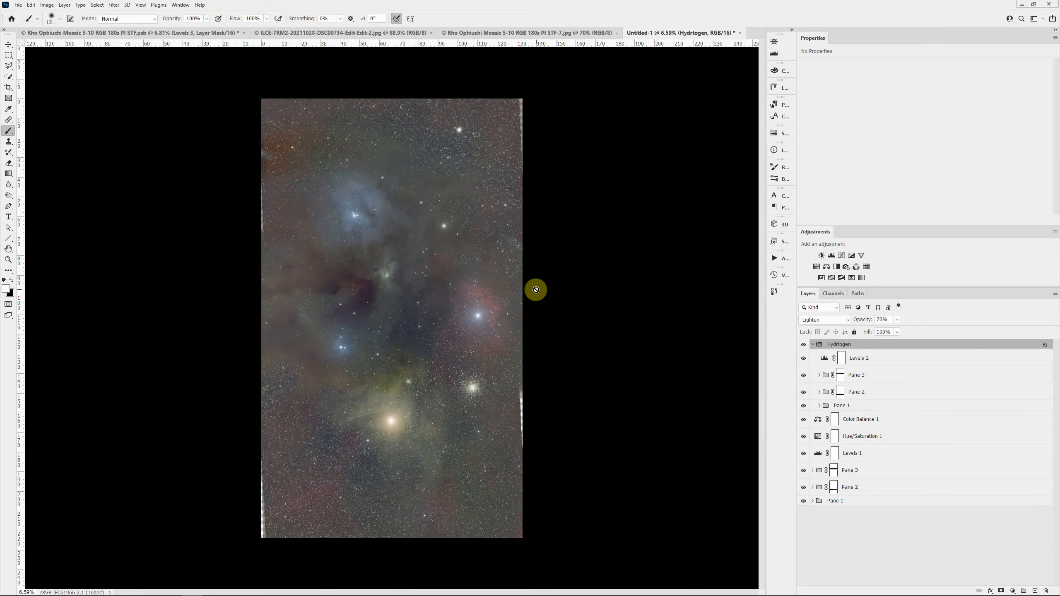
scroll(484, 325, "up", 5)
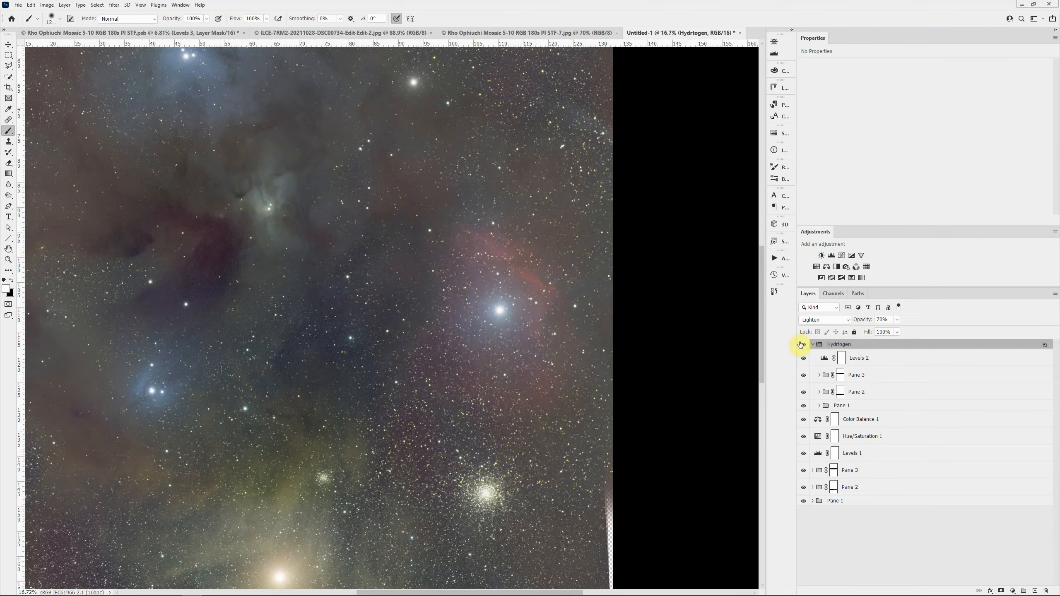
left_click(803, 344)
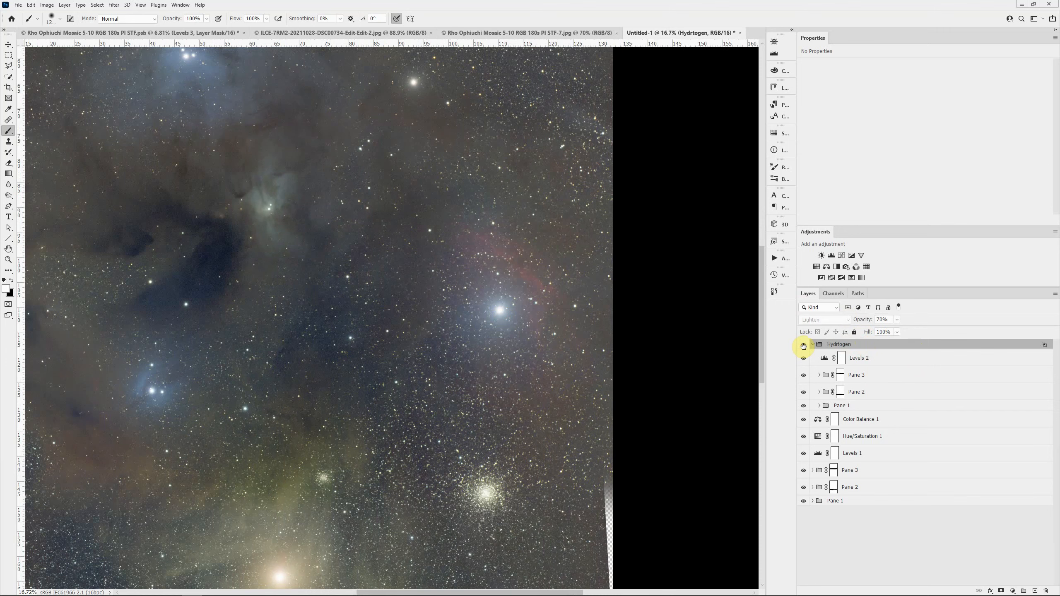
left_click(803, 345)
left_click(804, 345)
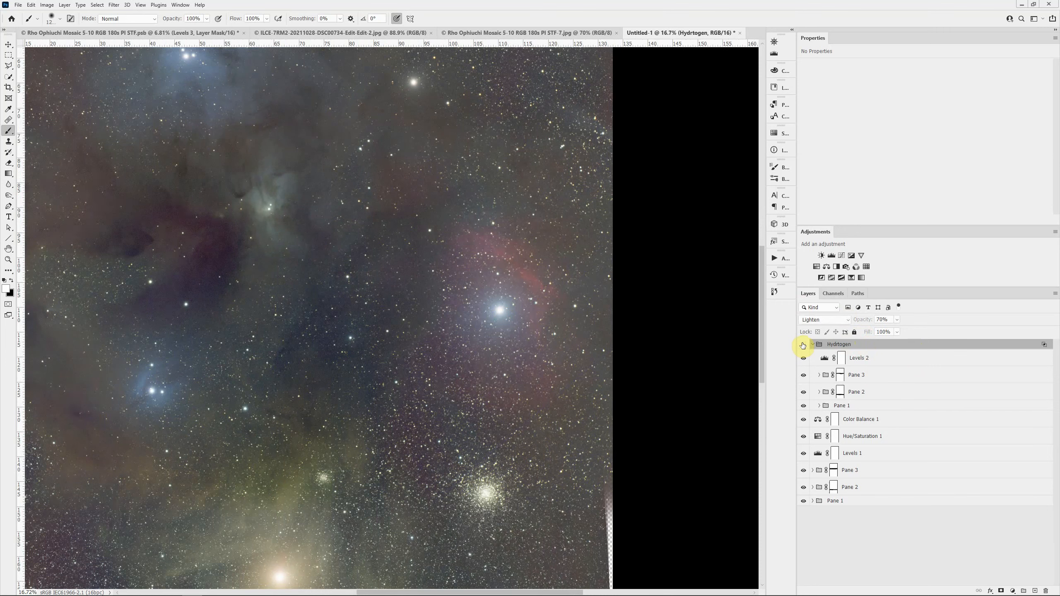
left_click(803, 344)
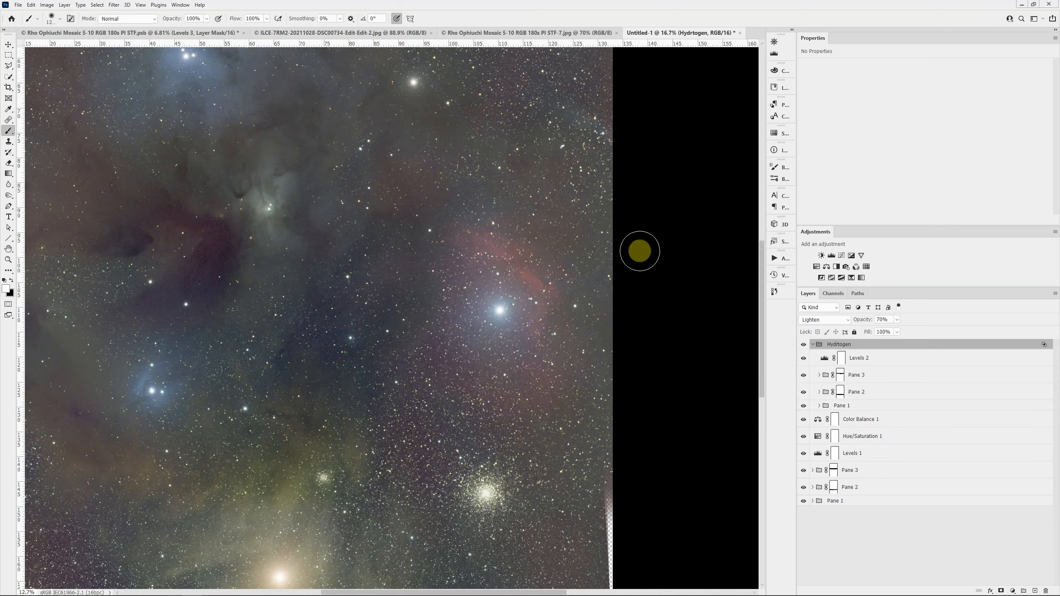
scroll(640, 253, "down", 2)
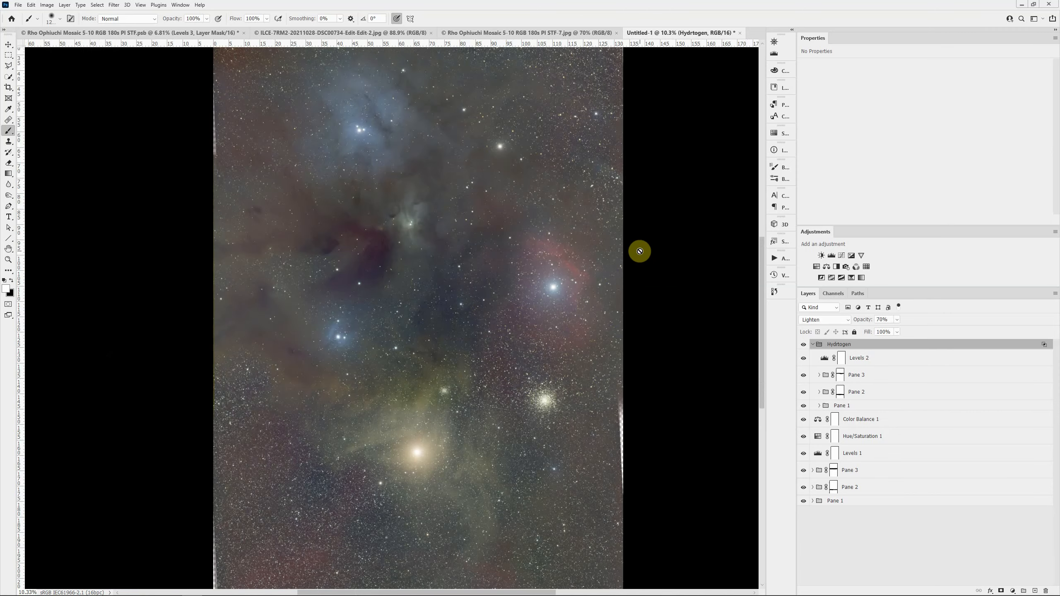